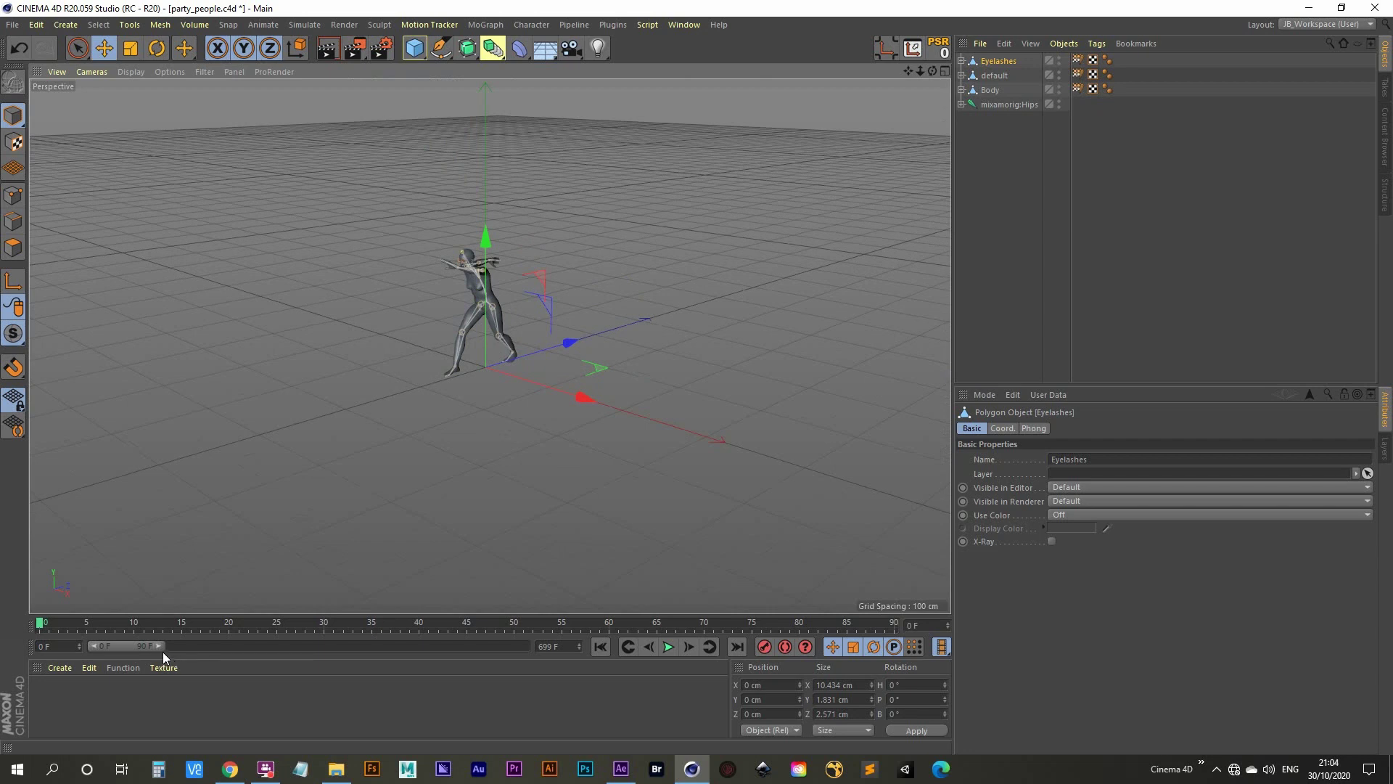
- Extend the timeline's preview range to the full 699 frames and play the character's dance animation
left_click(557, 645)
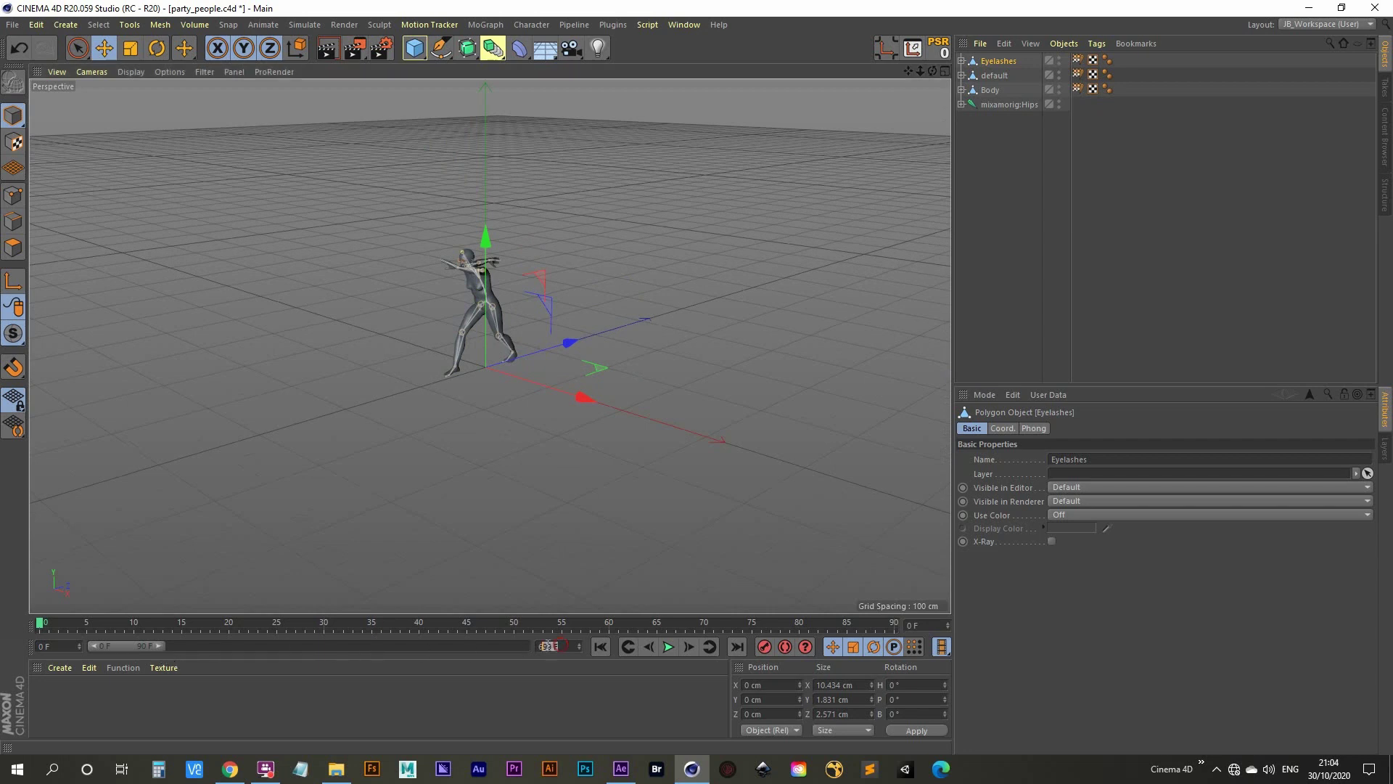
left_click_drag(158, 648, 530, 654)
left_click_drag(48, 618, 868, 652)
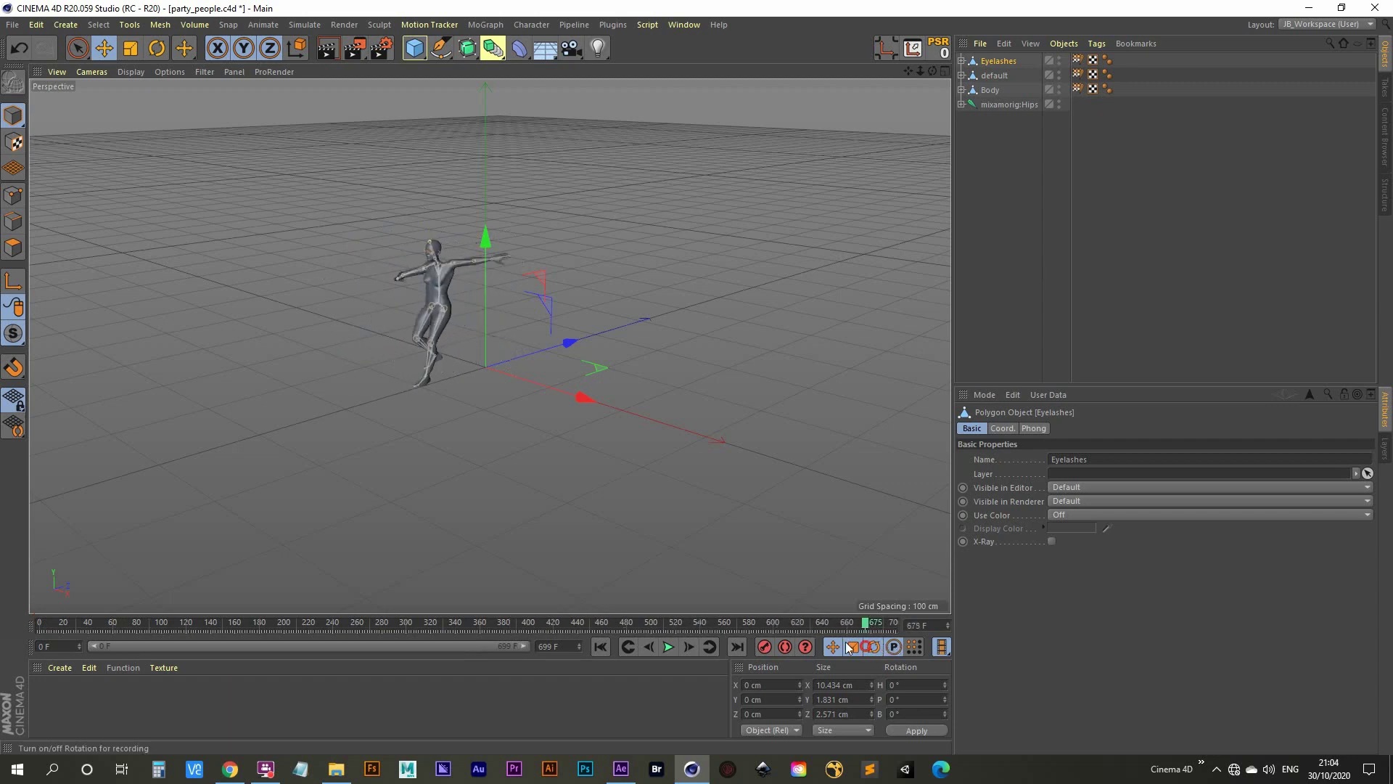
left_click(668, 646)
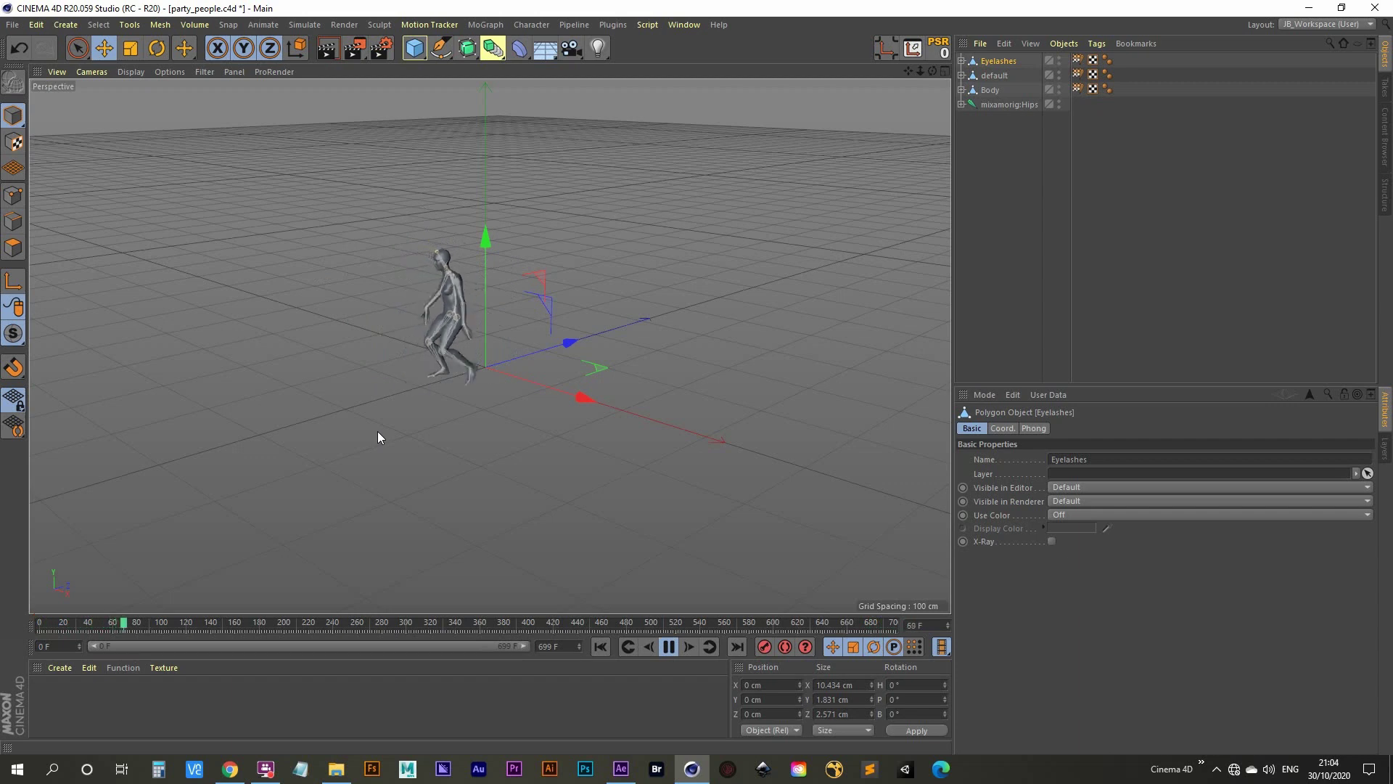
left_click(669, 647)
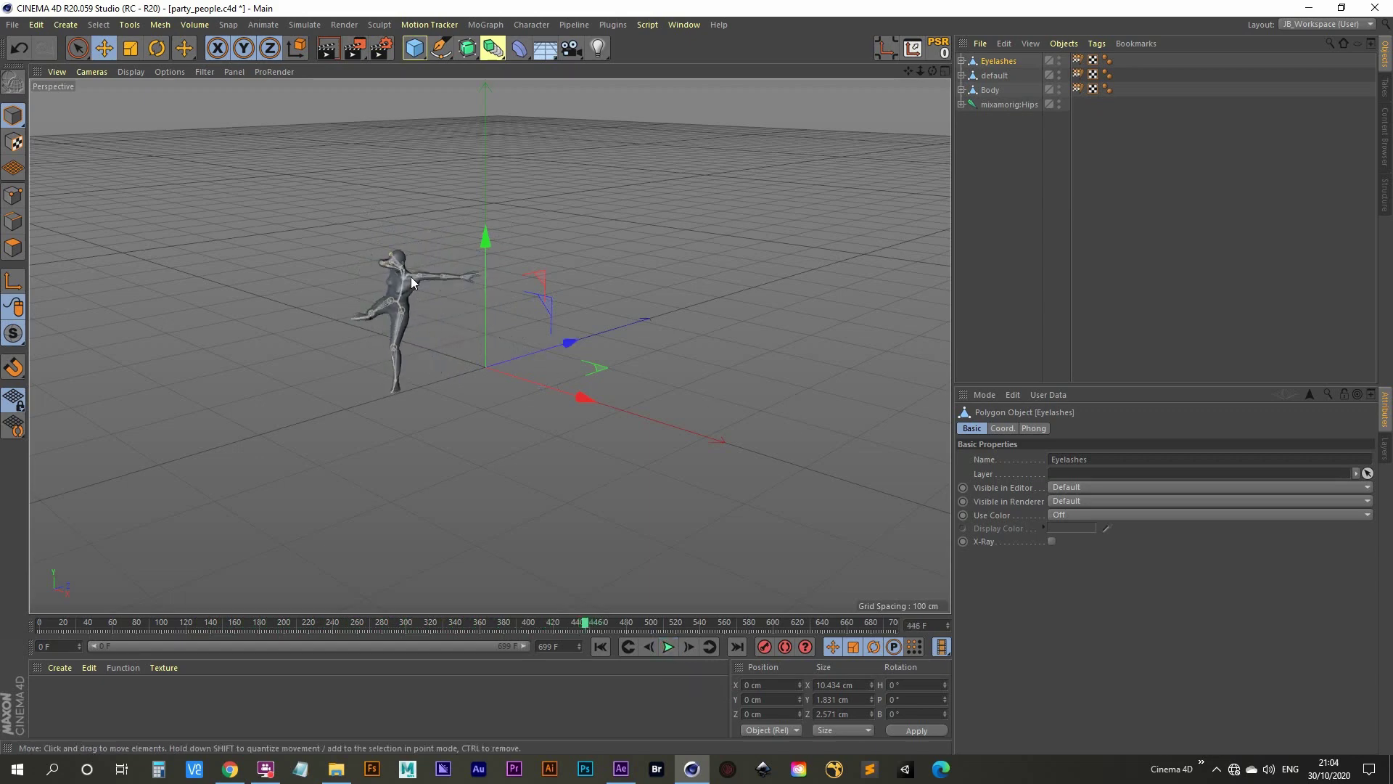
- Delete the Eyelashes object from the character
scroll(411, 283, "up", 8)
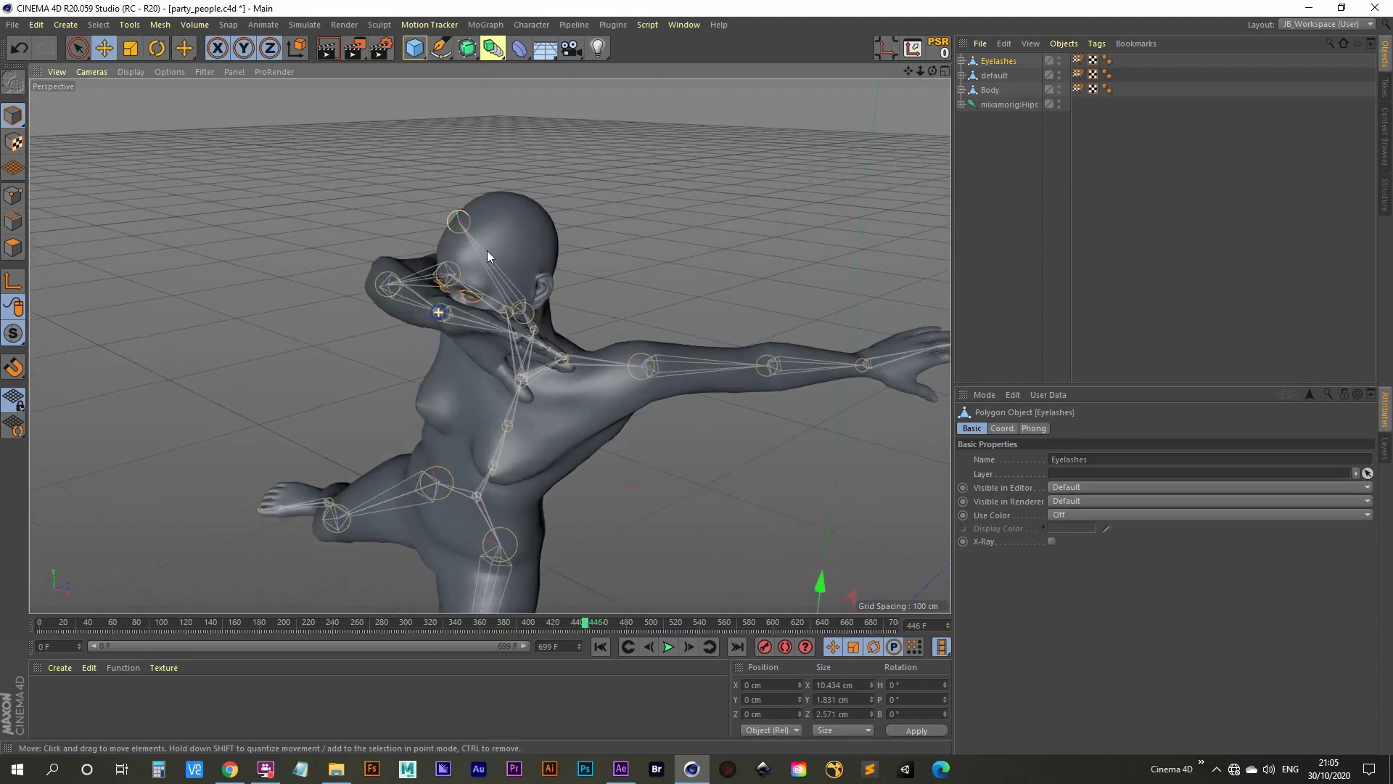
scroll(553, 137, "up", 6)
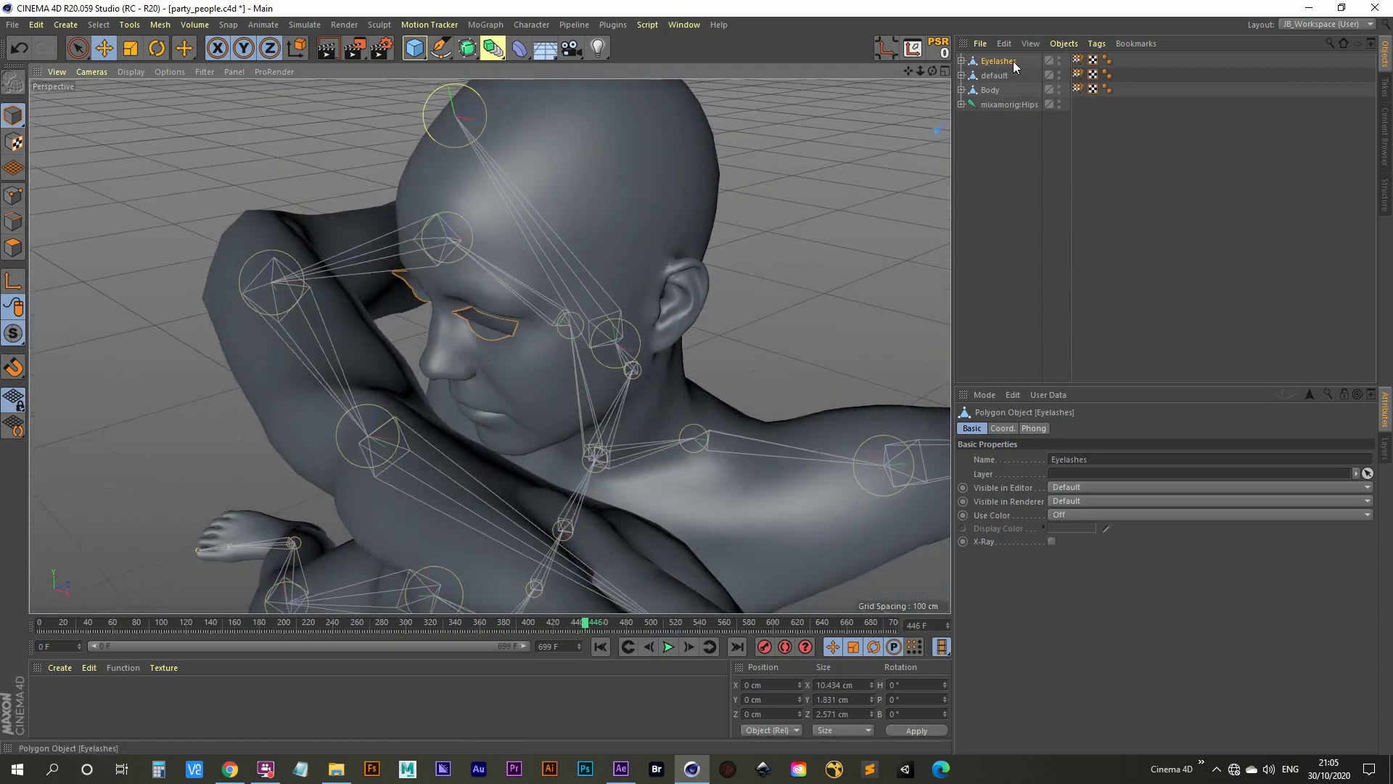
left_click(1005, 64)
key("Delete")
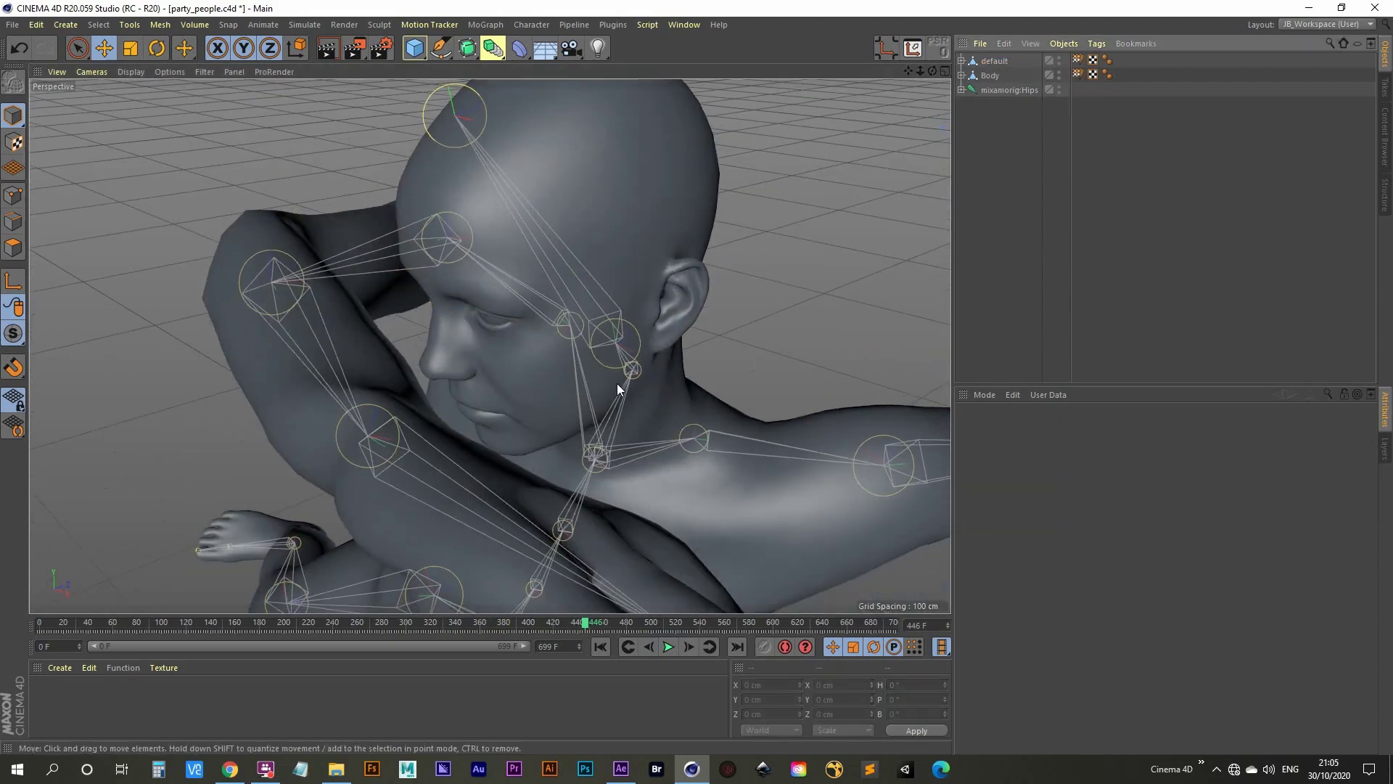
- Group the default, Body and mixamorig:Hips objects under a null and name it character
scroll(533, 416, "down", 10)
left_click_drag(435, 584, 696, 320, "alt")
left_click_drag(980, 126, 1017, 60)
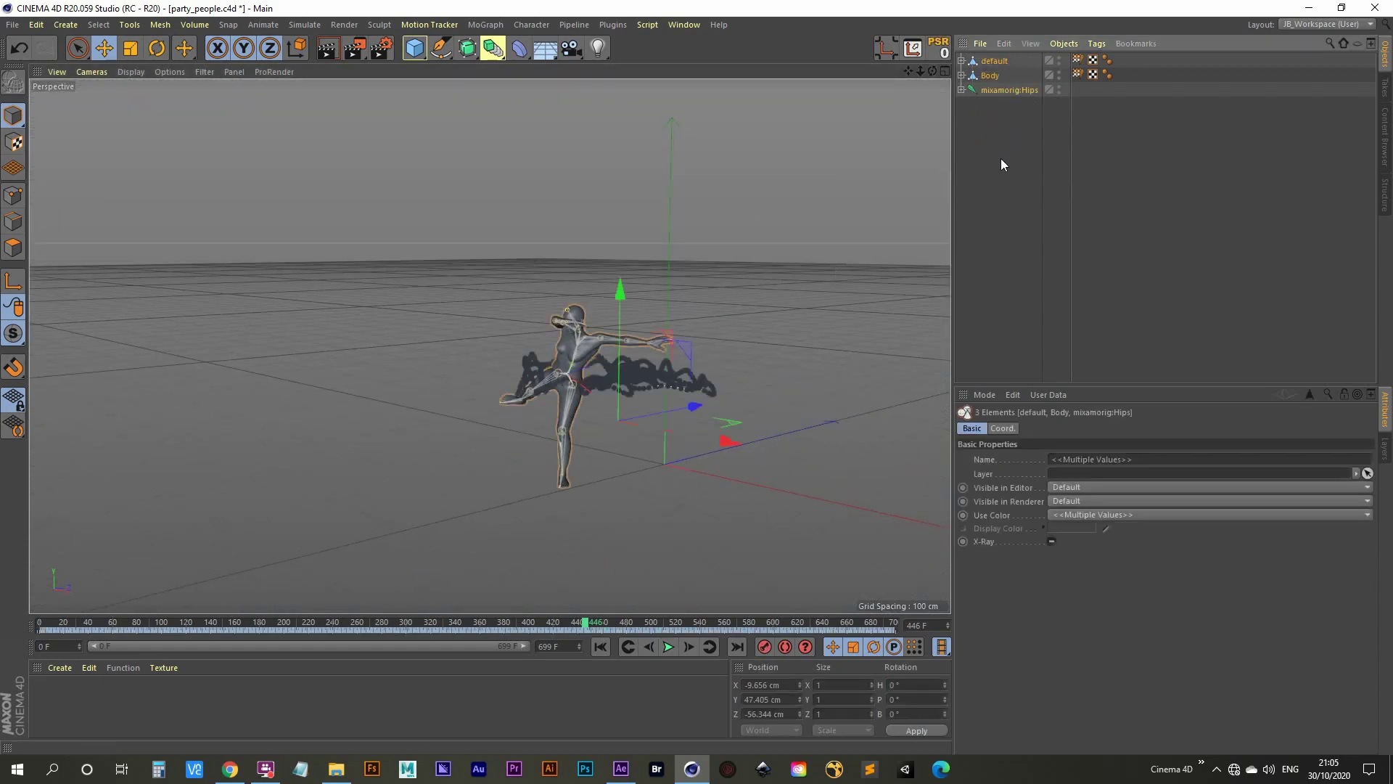
key("alt+g")
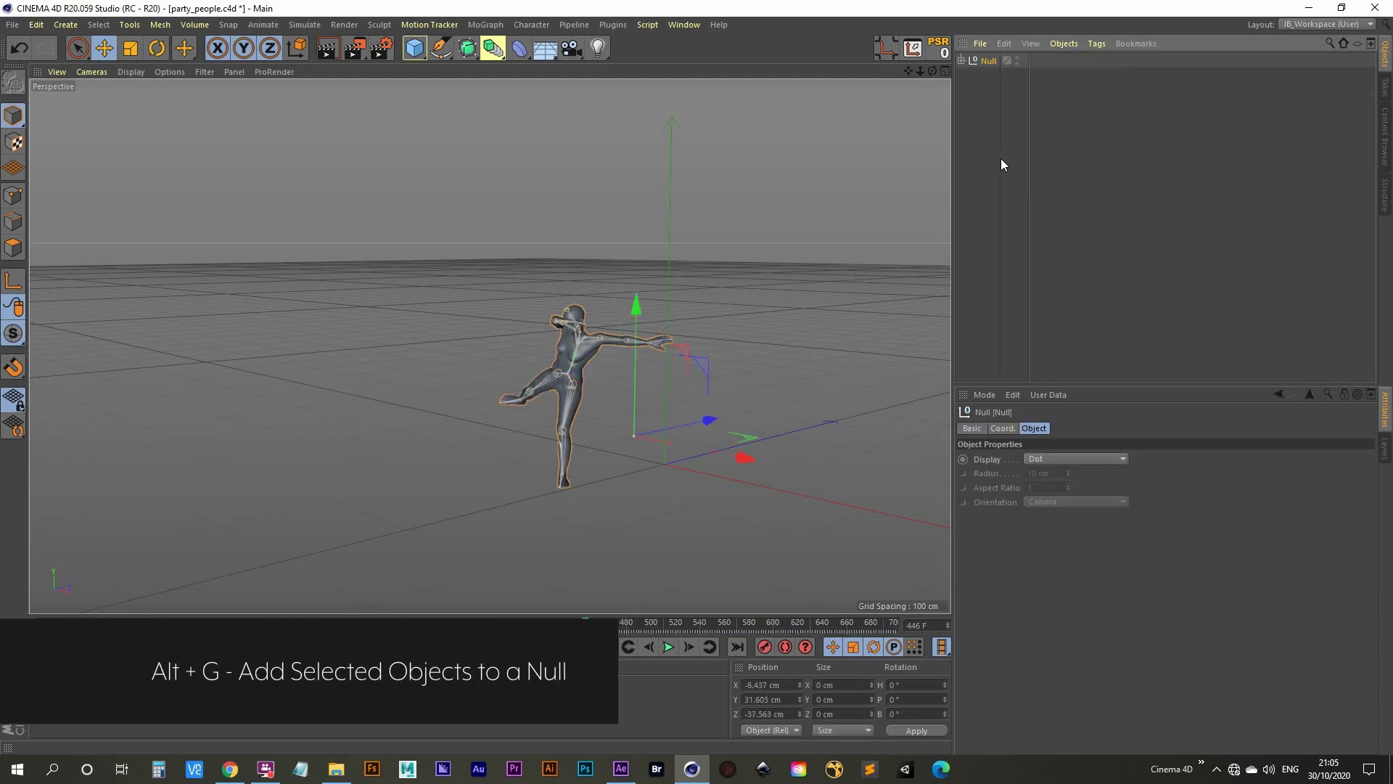
double_click(992, 61)
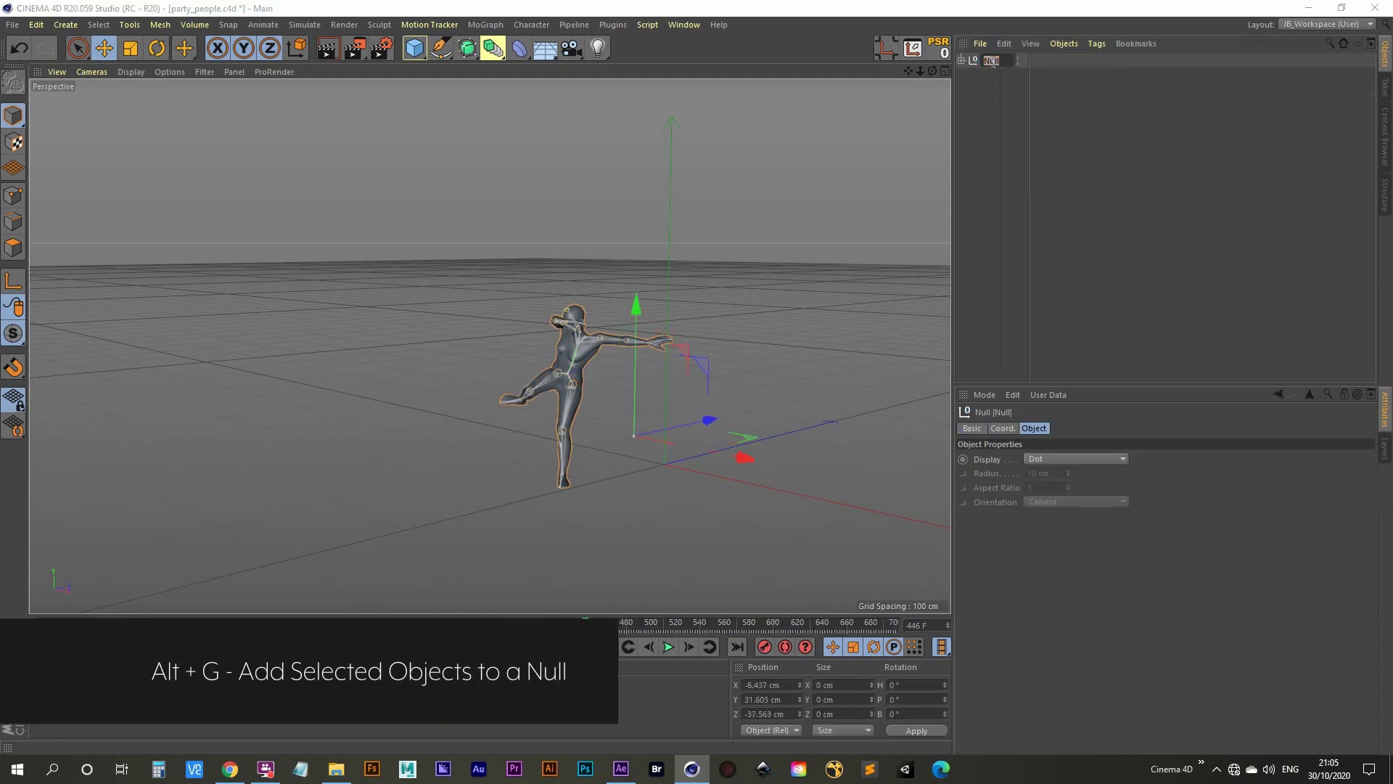
type("chara")
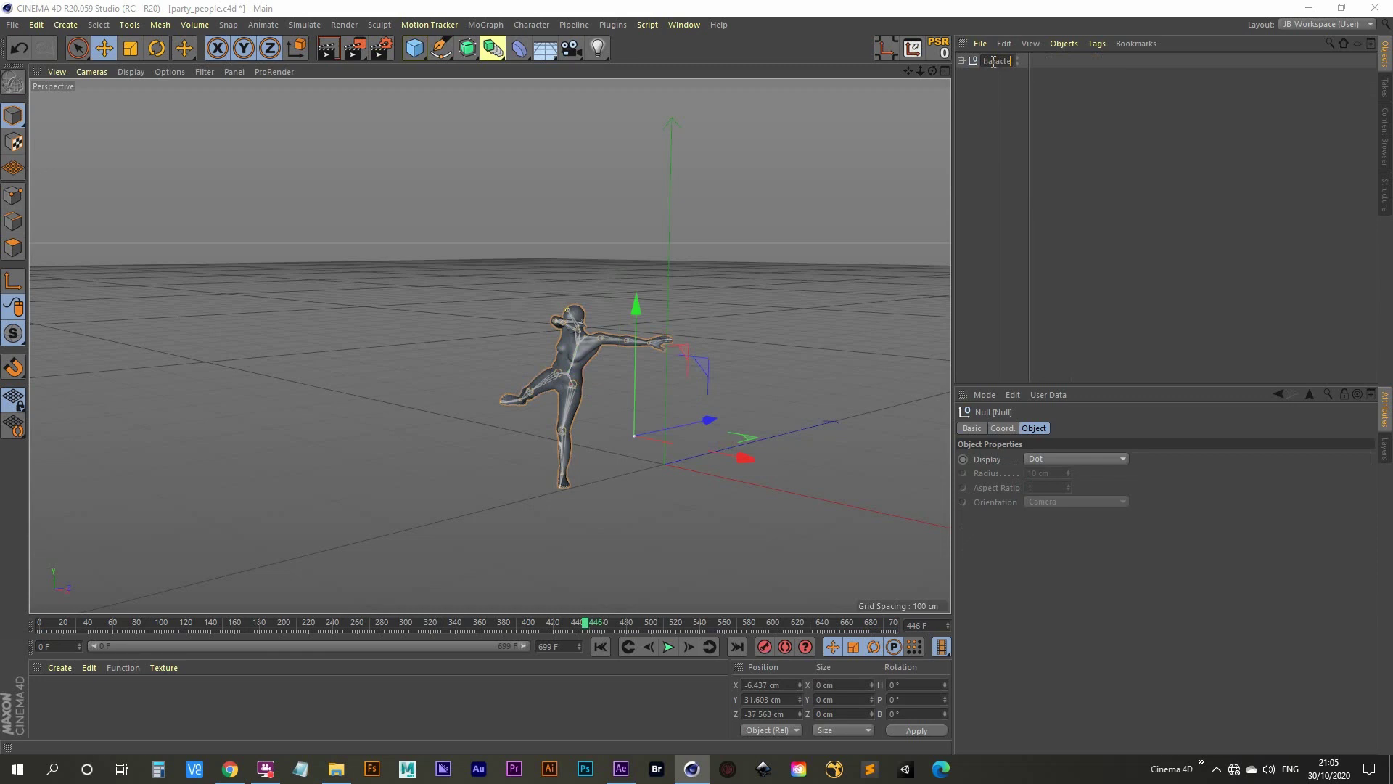
type("cter")
key("Return")
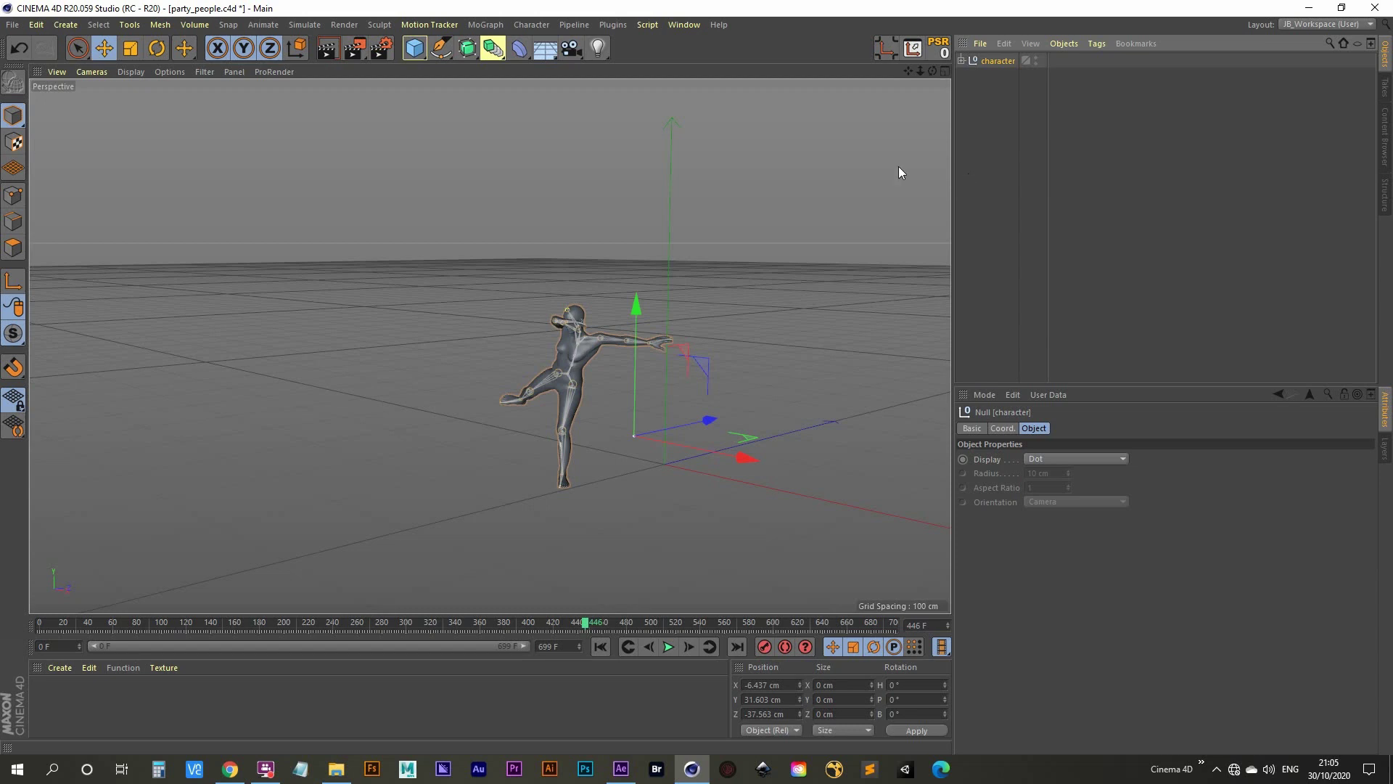
- Place the character null inside a MoGraph Cloner and set the cloner's mode to Grid Array
left_click(486, 25)
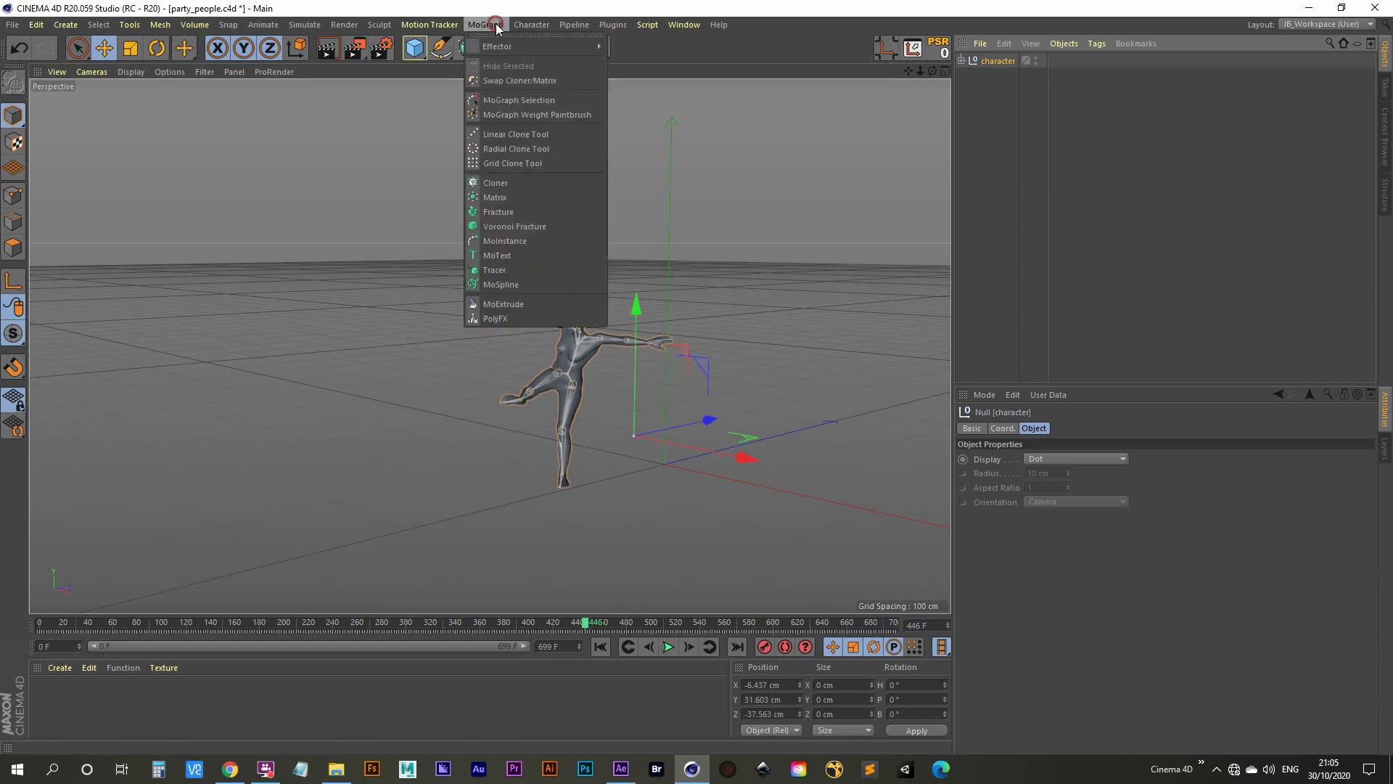
left_click(528, 183)
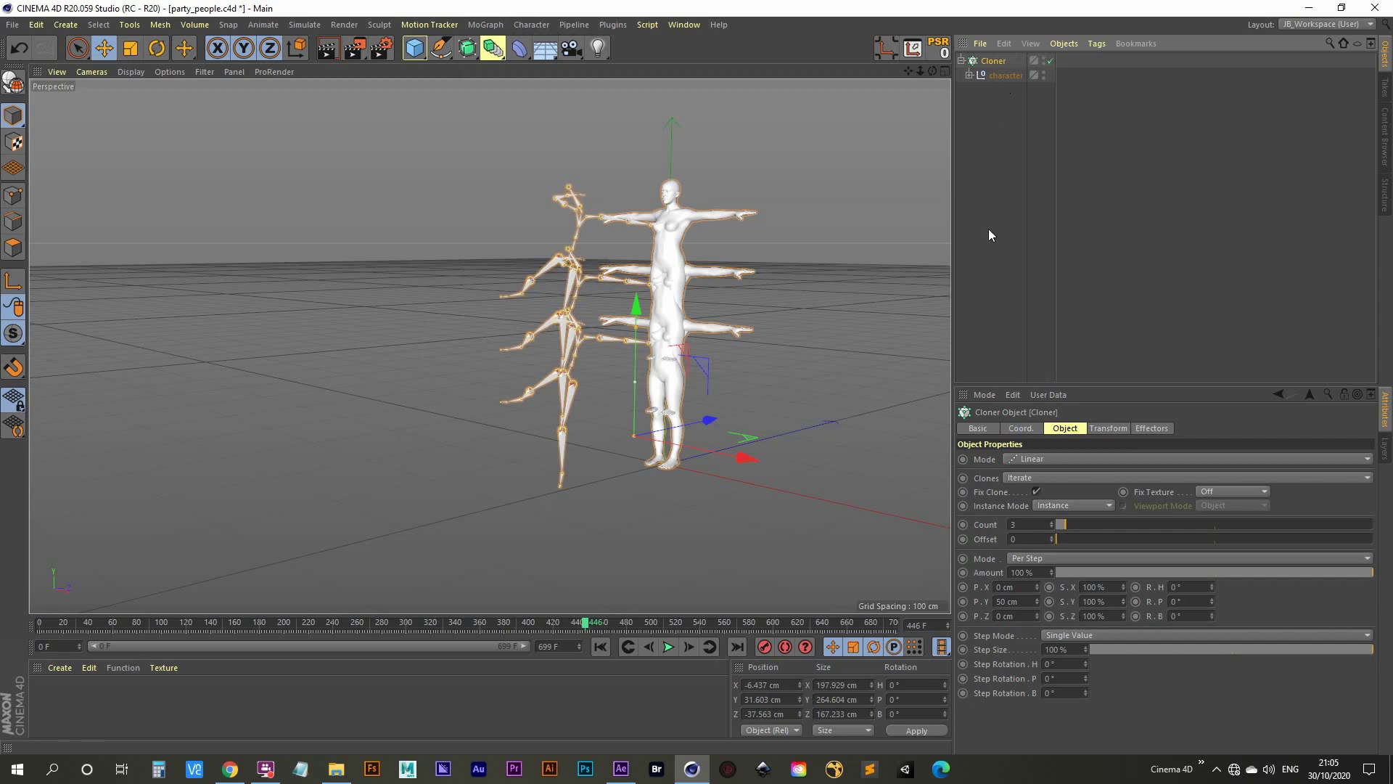
left_click(995, 63)
left_click(1066, 428)
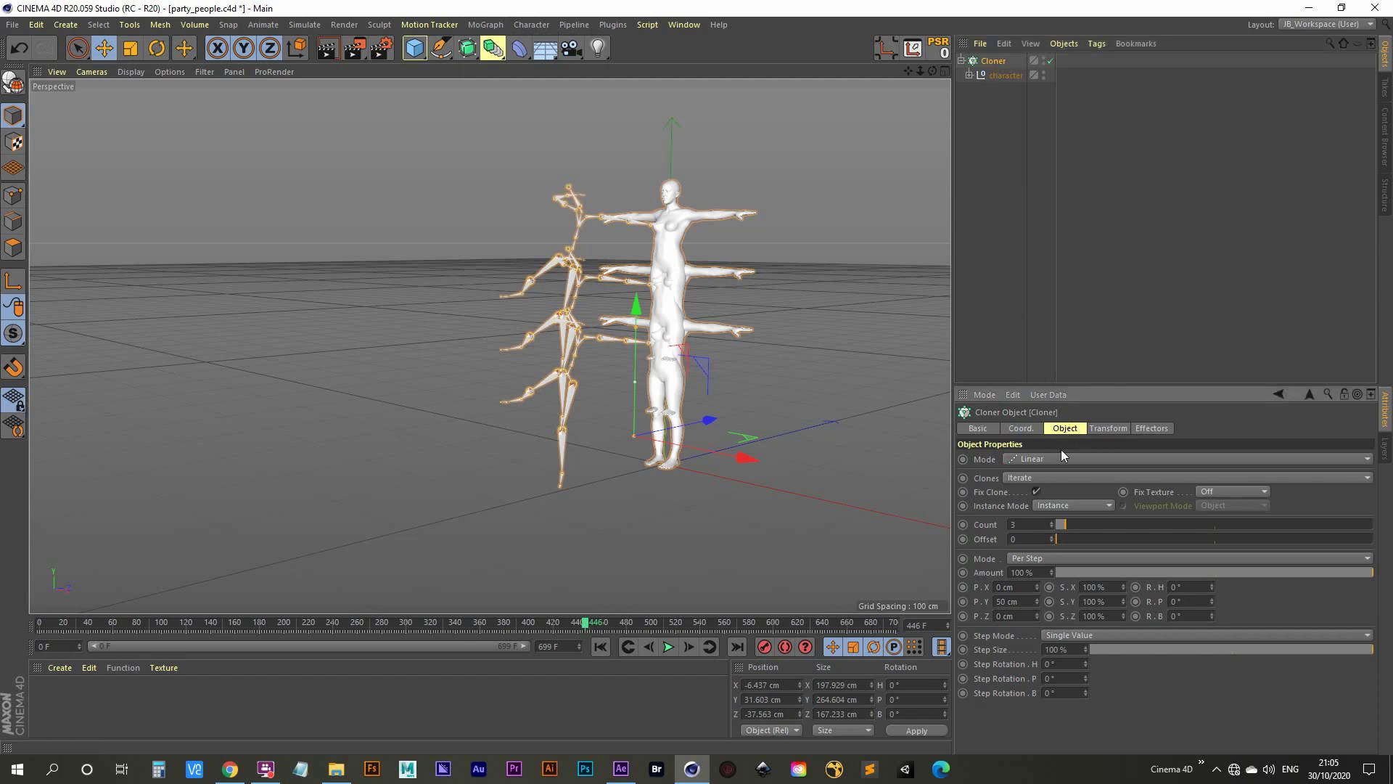
left_click(1039, 459)
left_click(1046, 513)
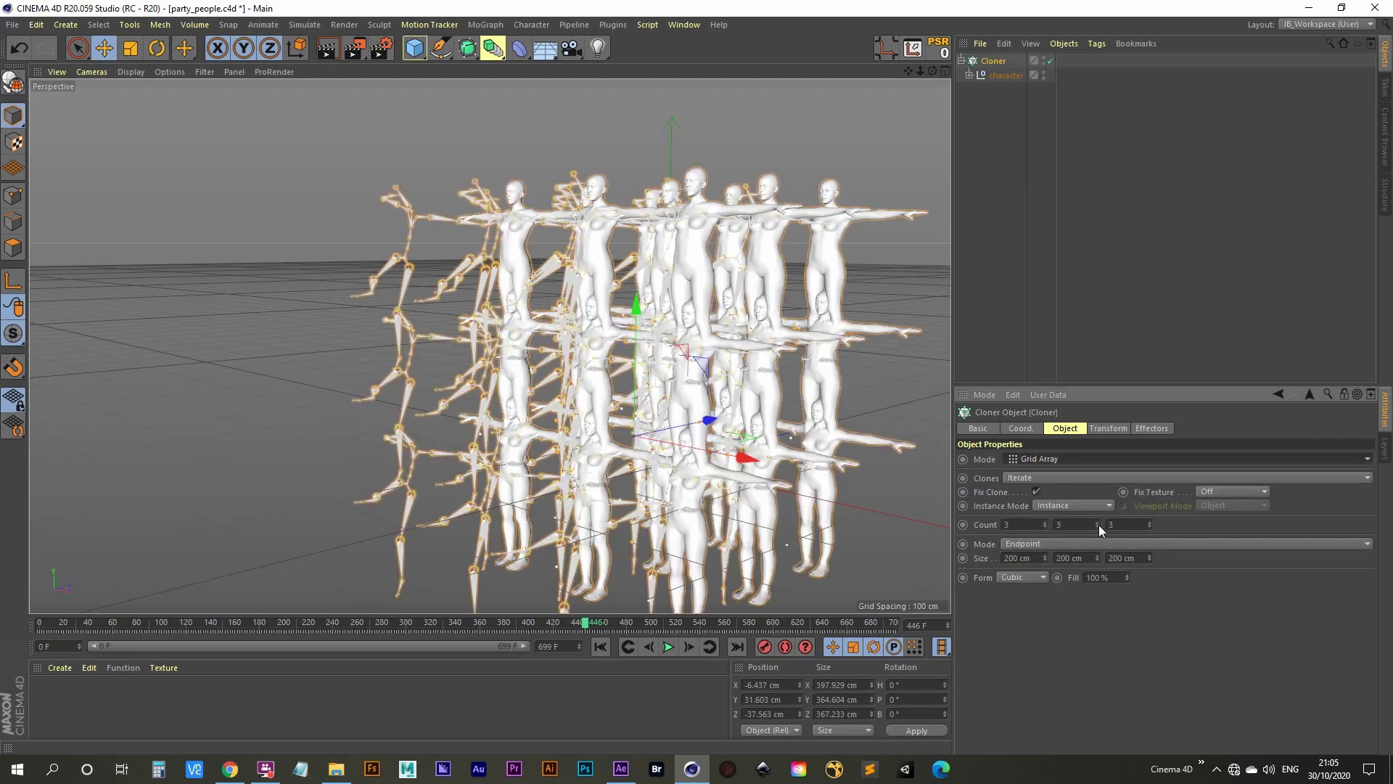
- Set the cloner grid's Y count to 1 and its X and Z sizes to 400 cm
double_click(1097, 527)
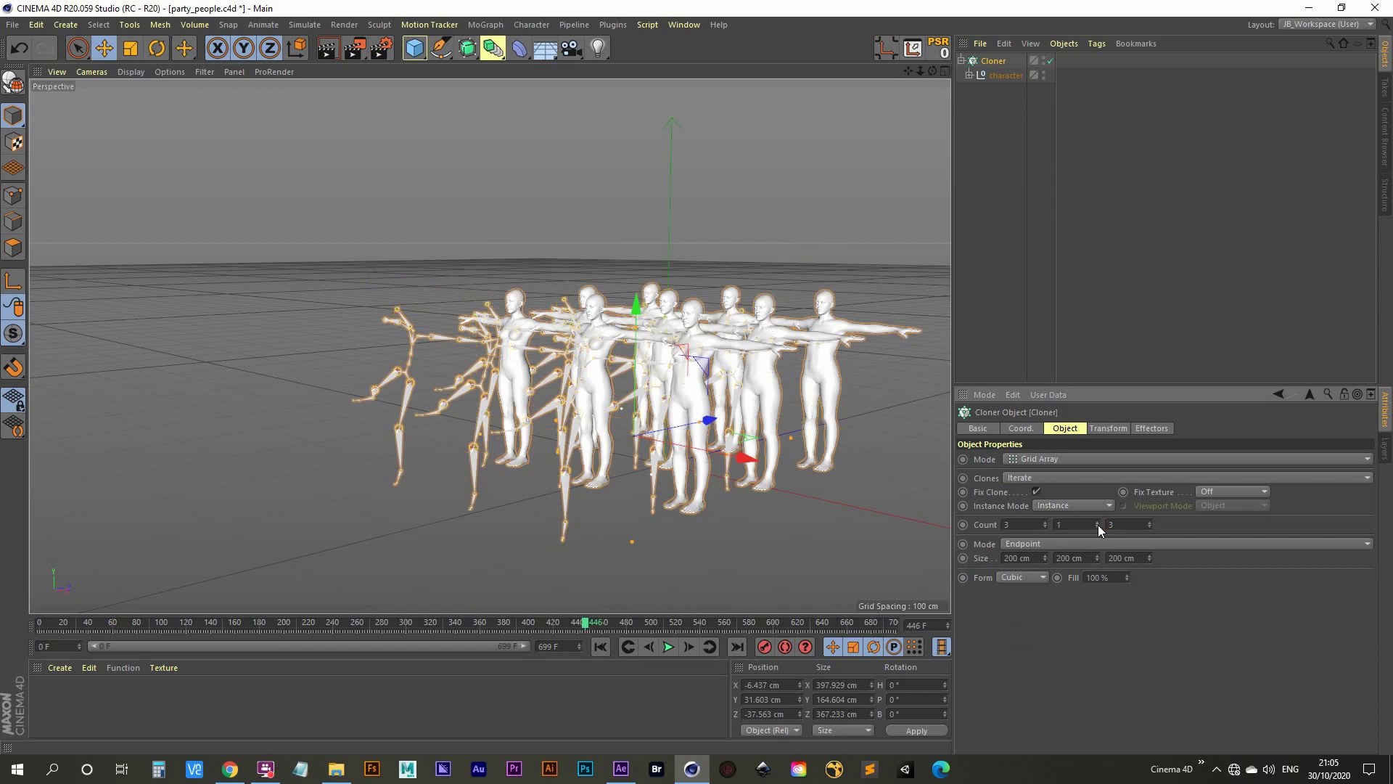
left_click_drag(784, 436, 529, 411, "alt")
middle_click_drag(529, 406, 529, 416, "alt")
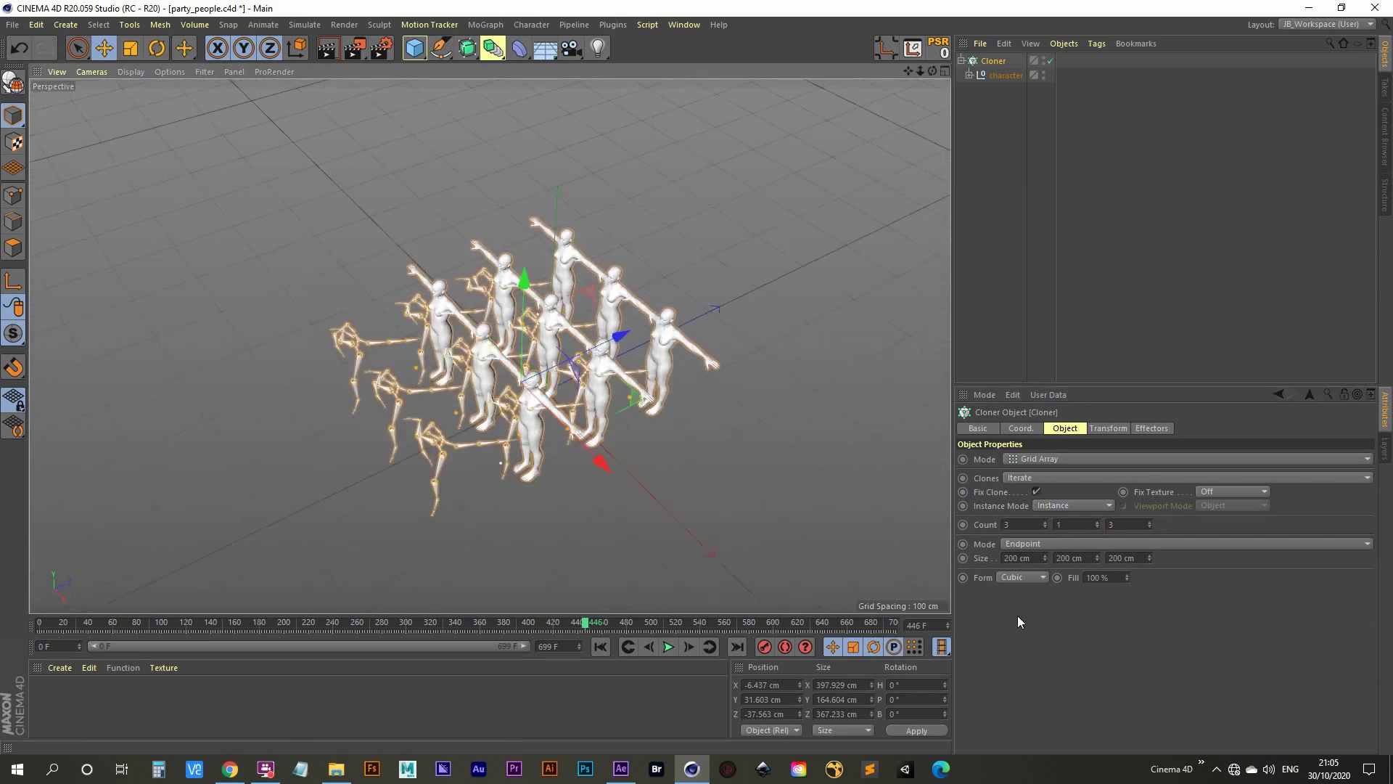
double_click(1023, 557)
type("400")
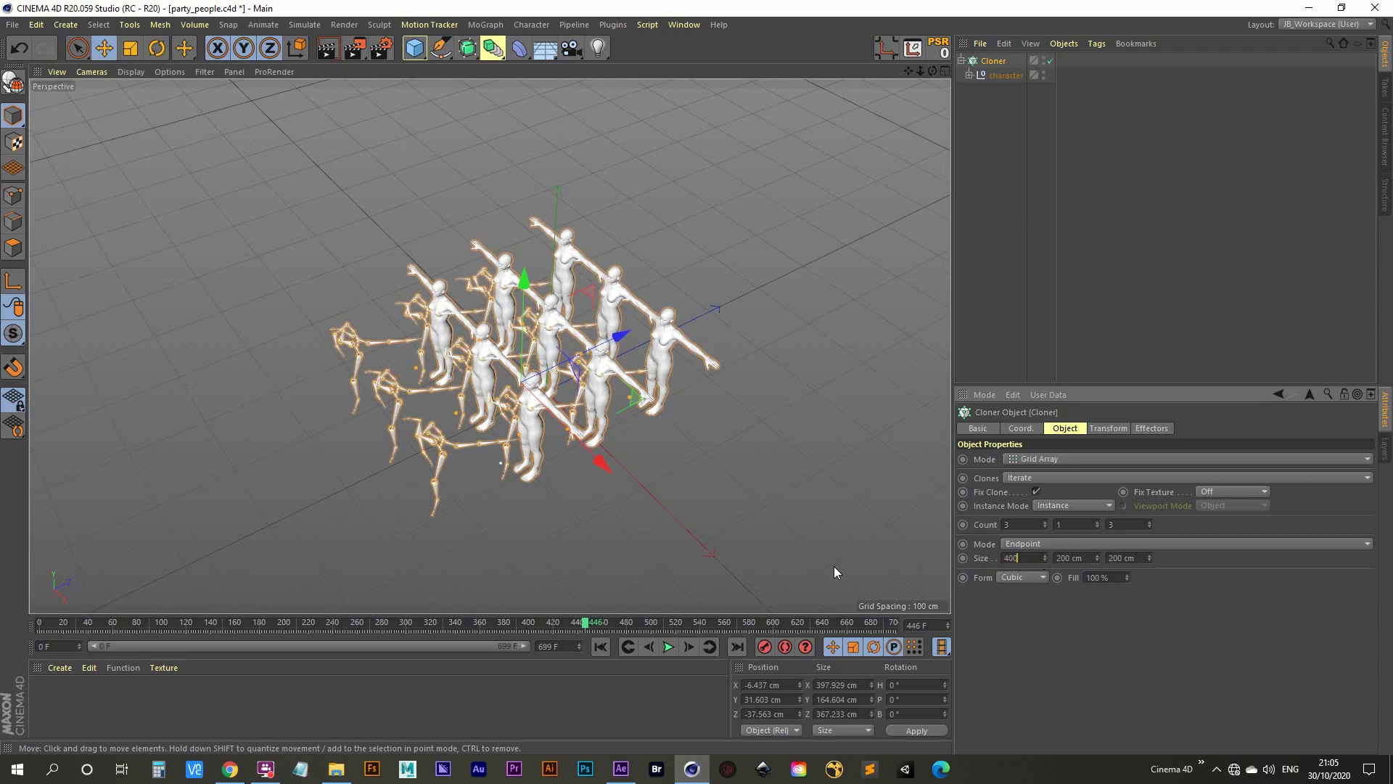
key("Tab")
key("Tab")
type("400")
key("Return")
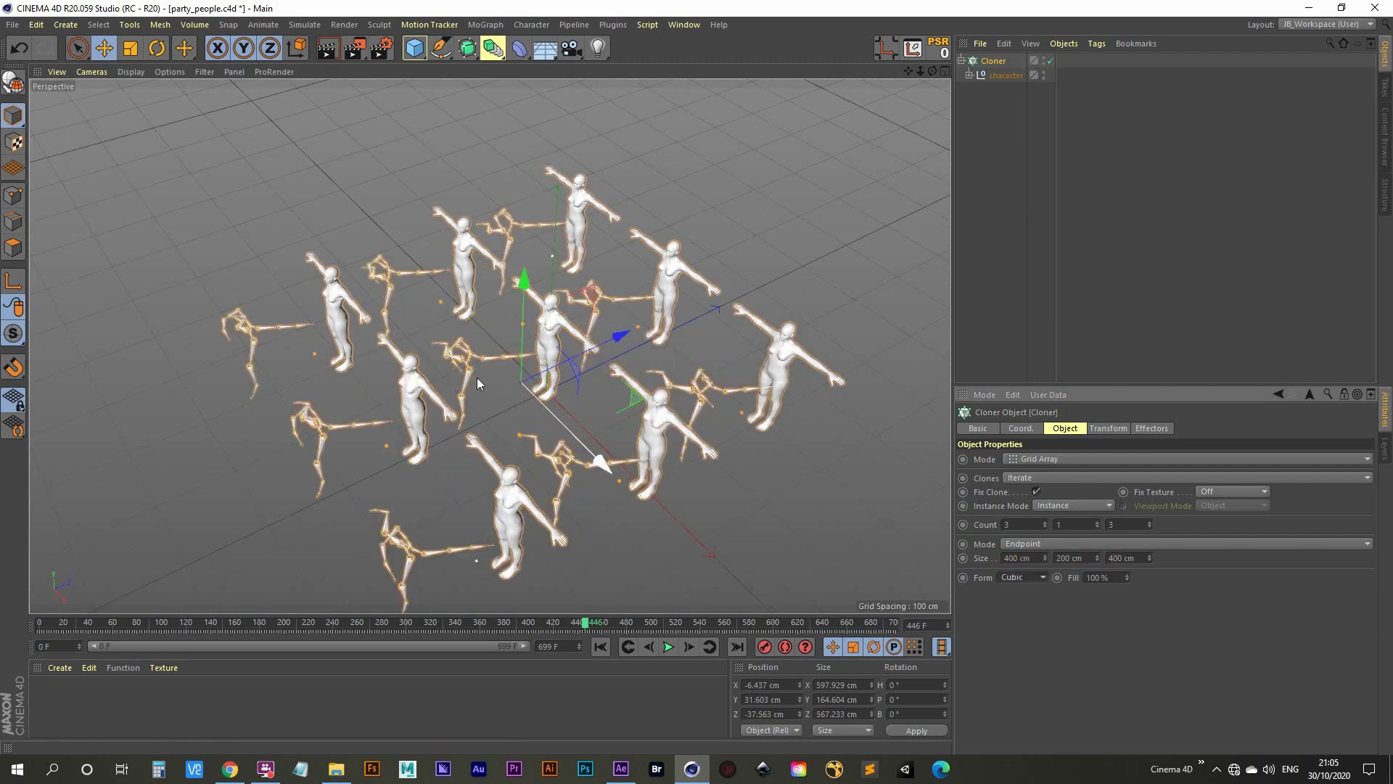
- Play the animation from the first frame to check how the cloned characters move
scroll(539, 366, "down", 5)
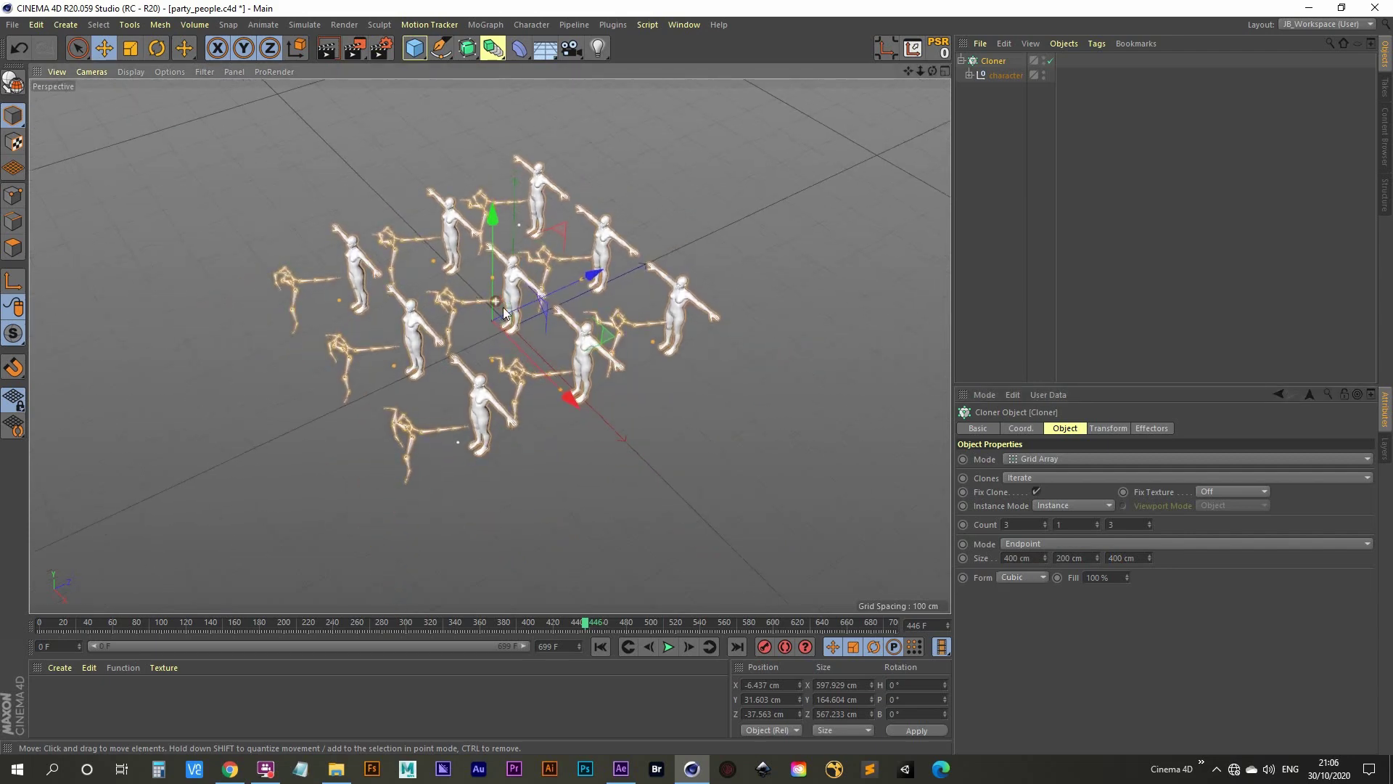
left_click(600, 646)
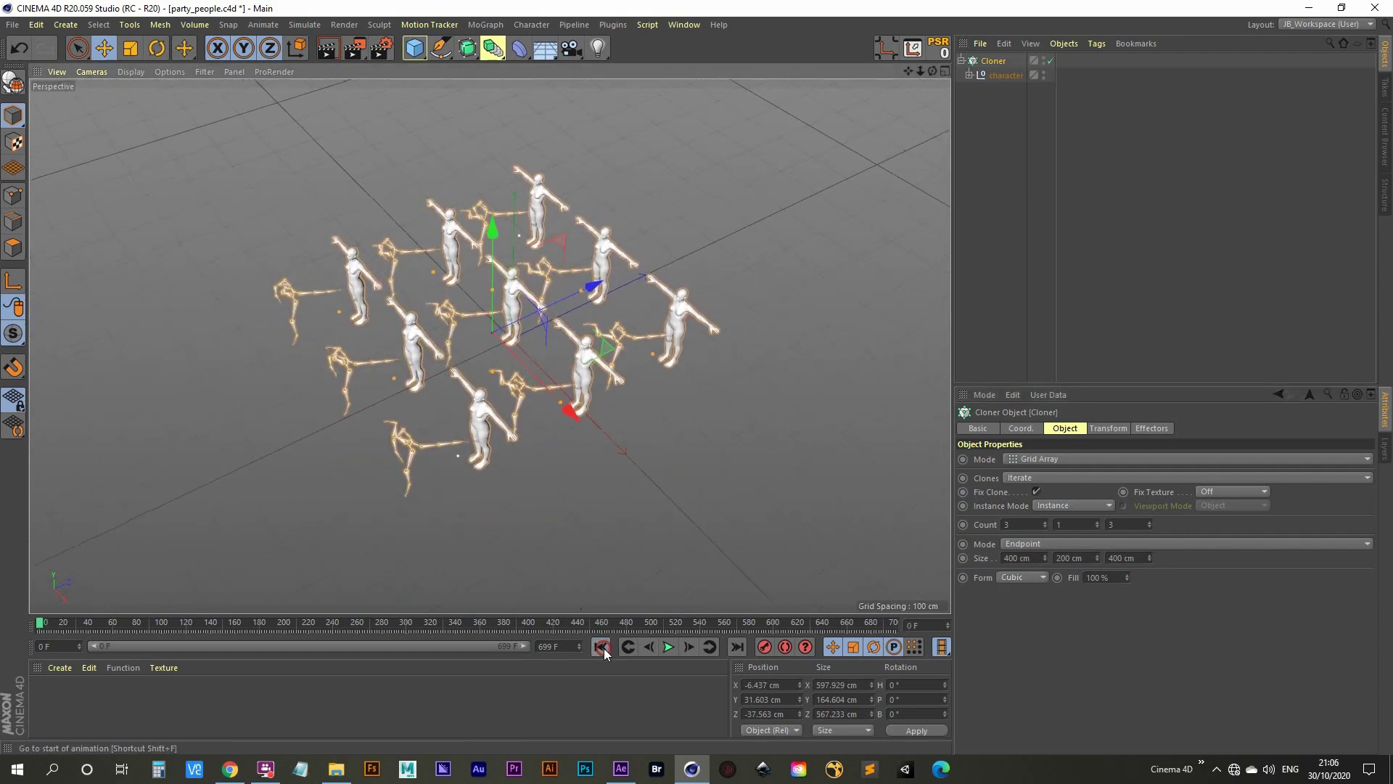
left_click(672, 646)
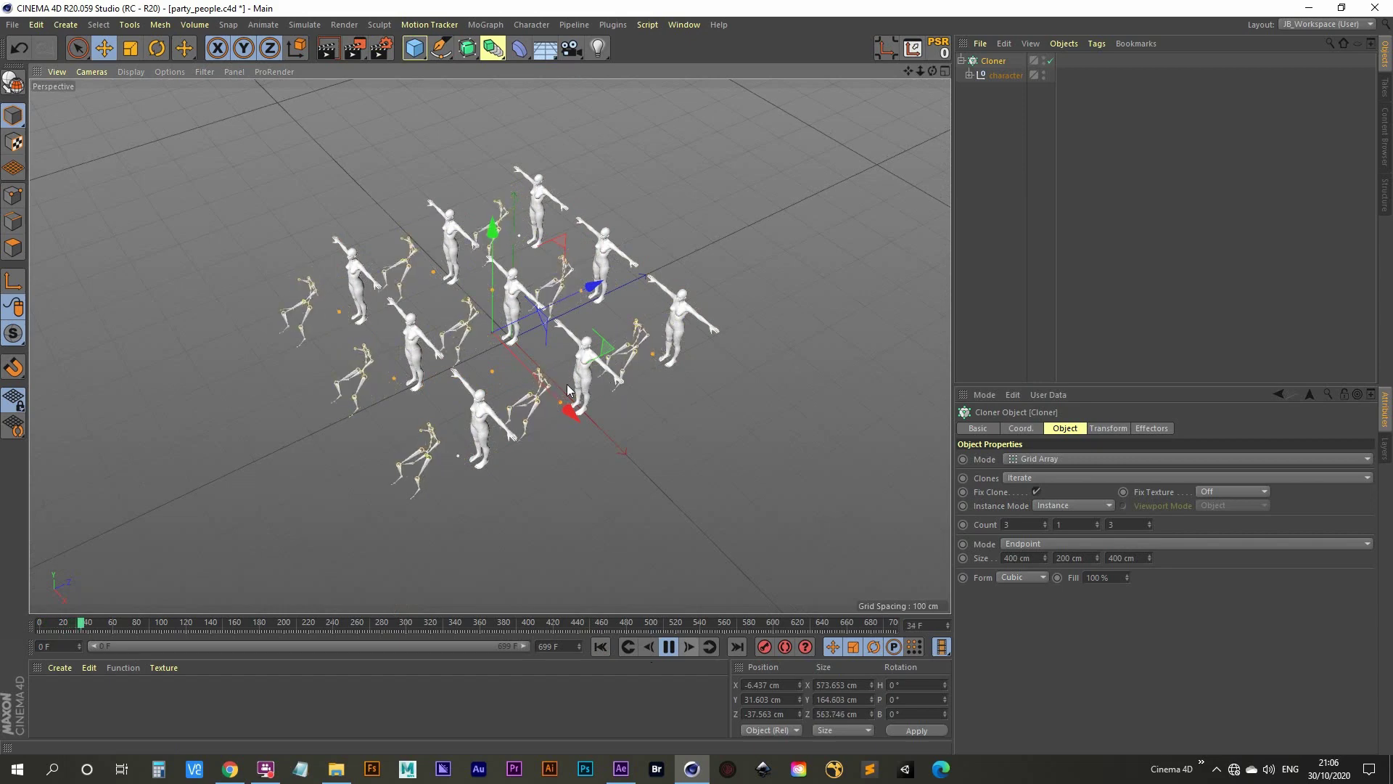
left_click(672, 648)
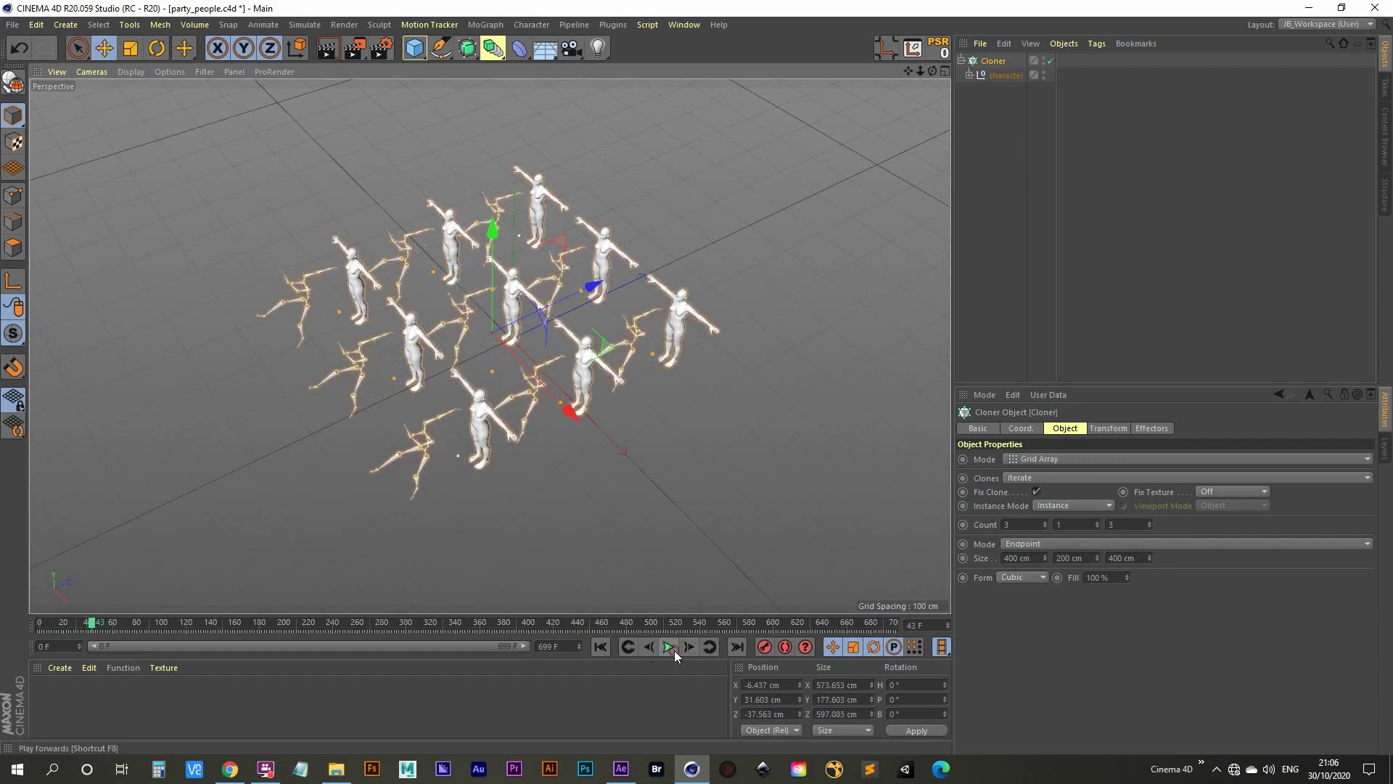
- Set the Skin deformer under Body to Exclude mode with an empty object list
left_click(969, 74)
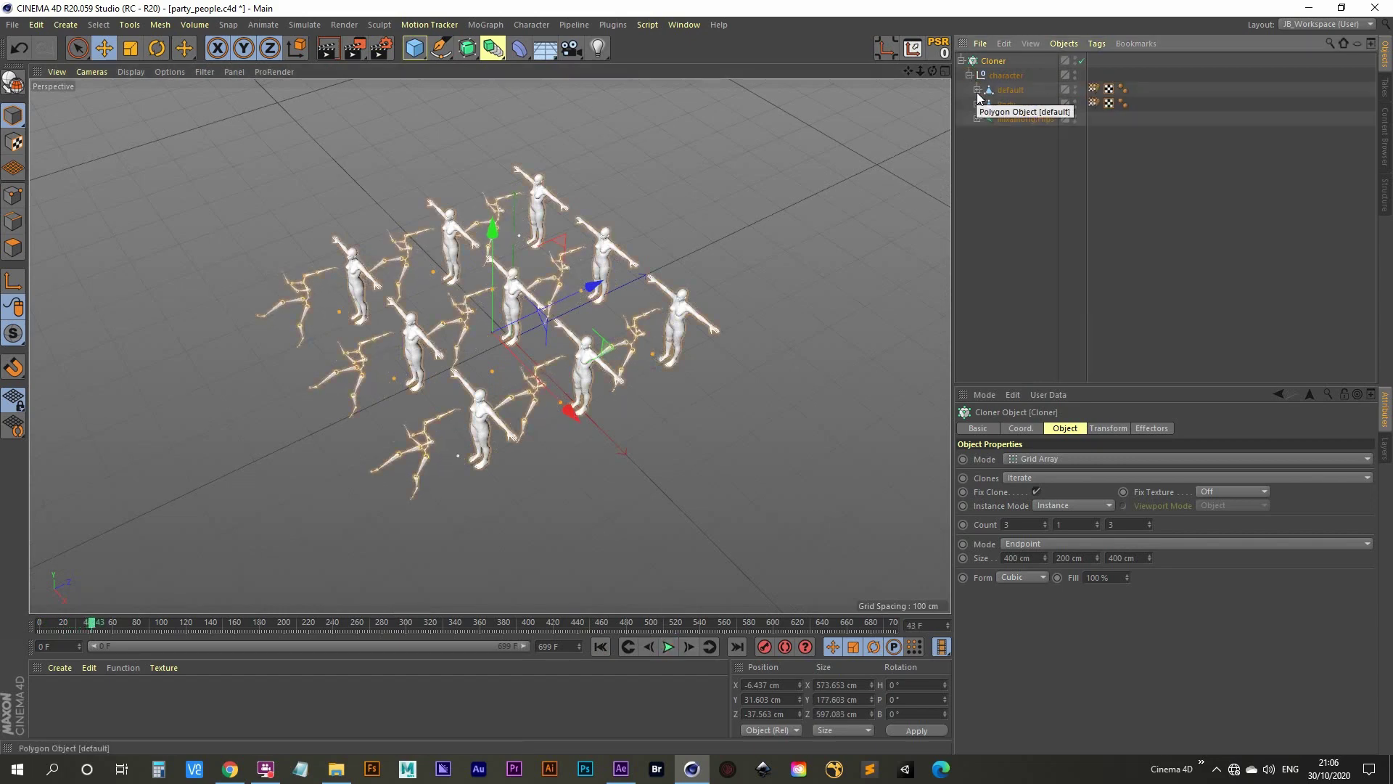
left_click(1007, 105)
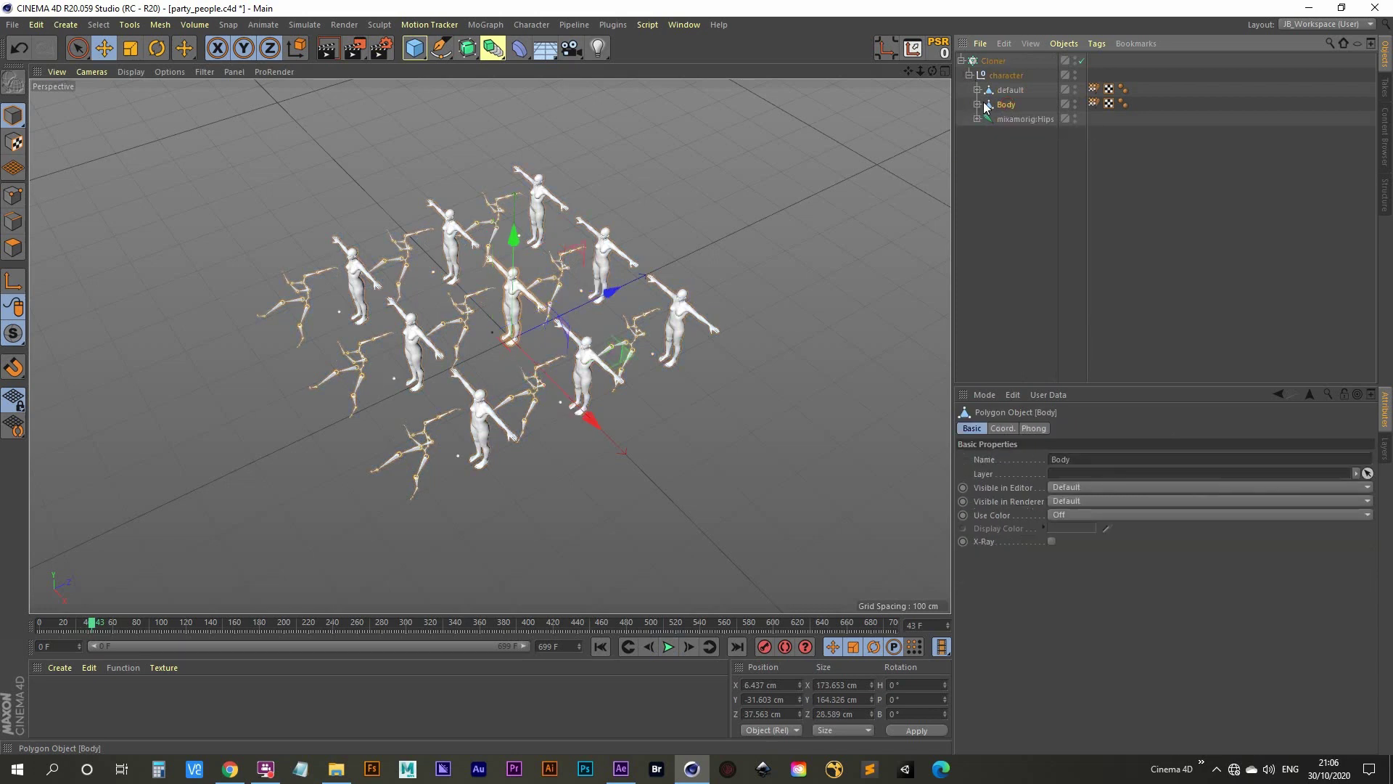
left_click(978, 105)
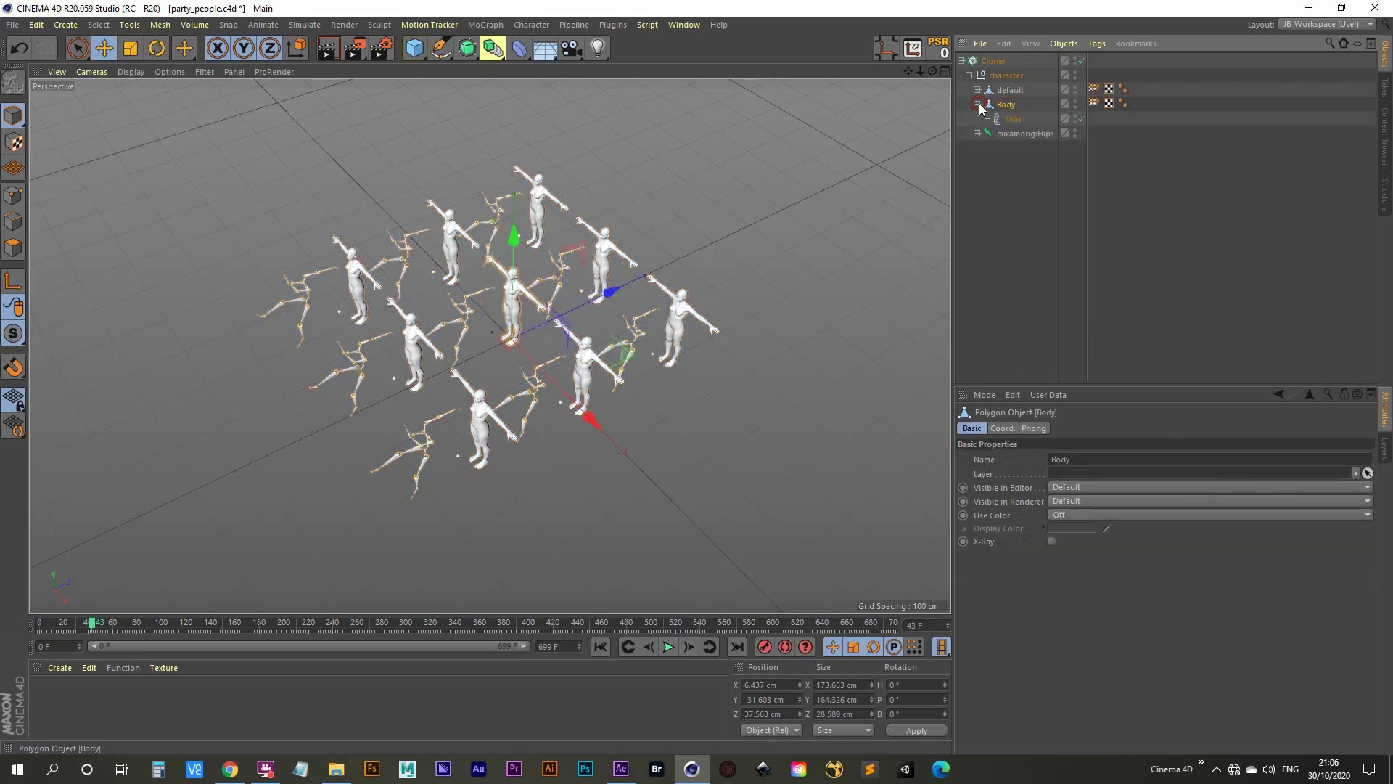
left_click(1012, 120)
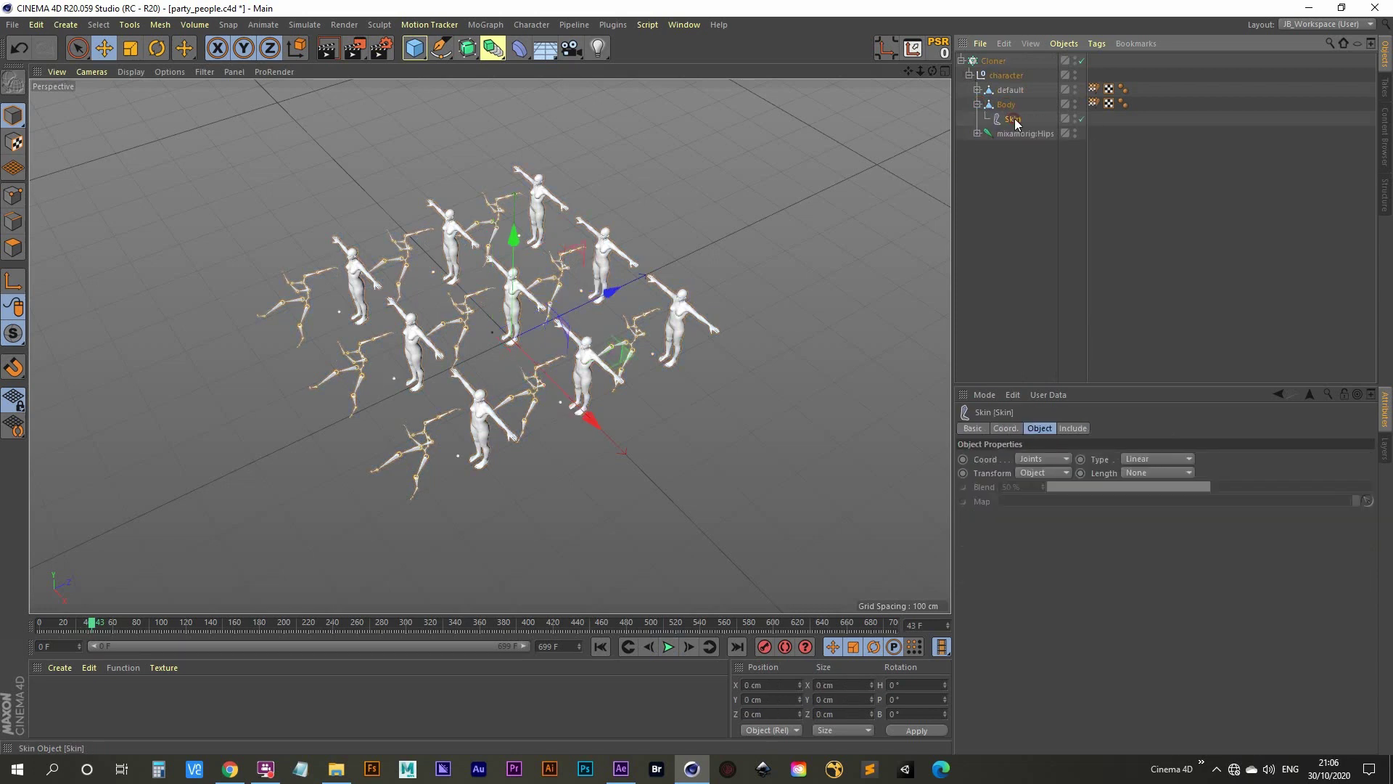
left_click(1073, 429)
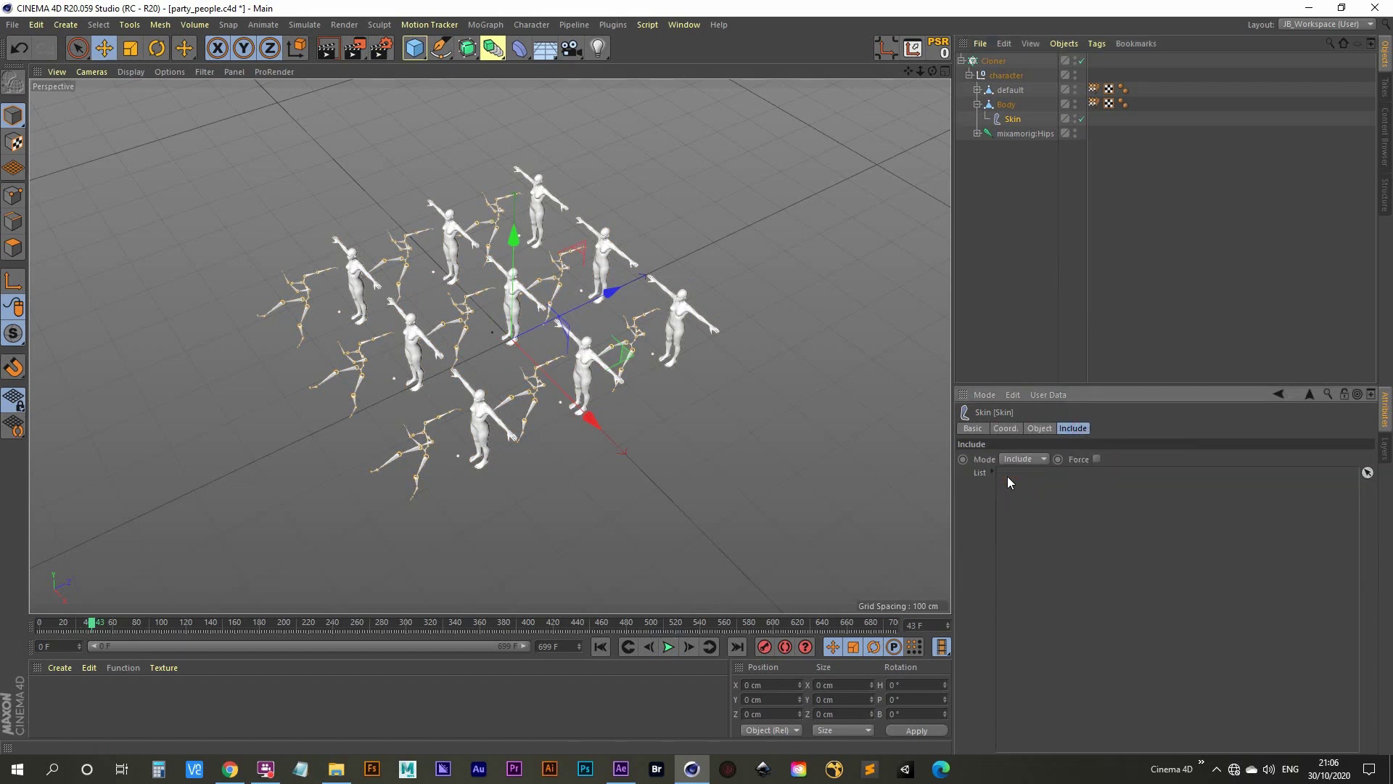
left_click(1030, 489)
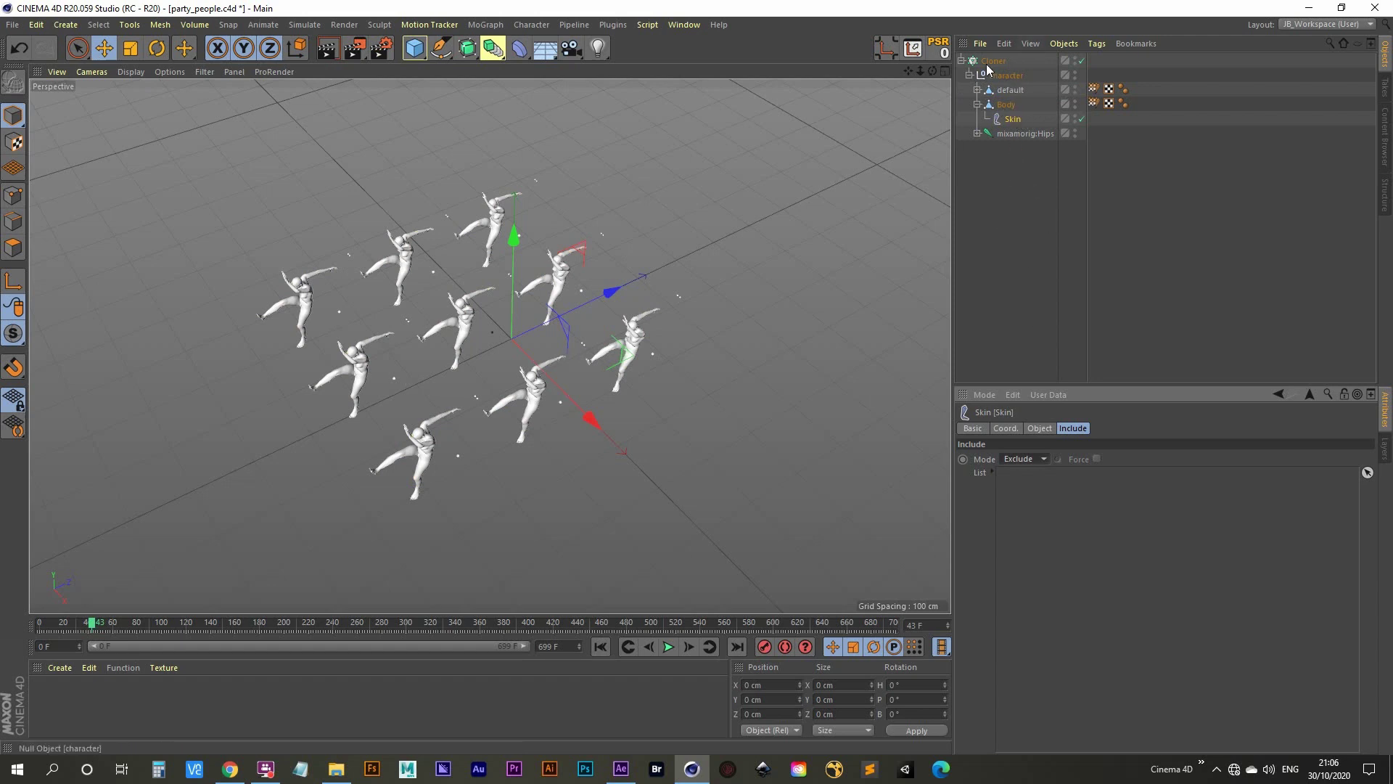
- Play the animation from the start again and examine the cloned figures from a closer angle
left_click(599, 647)
left_click(669, 646)
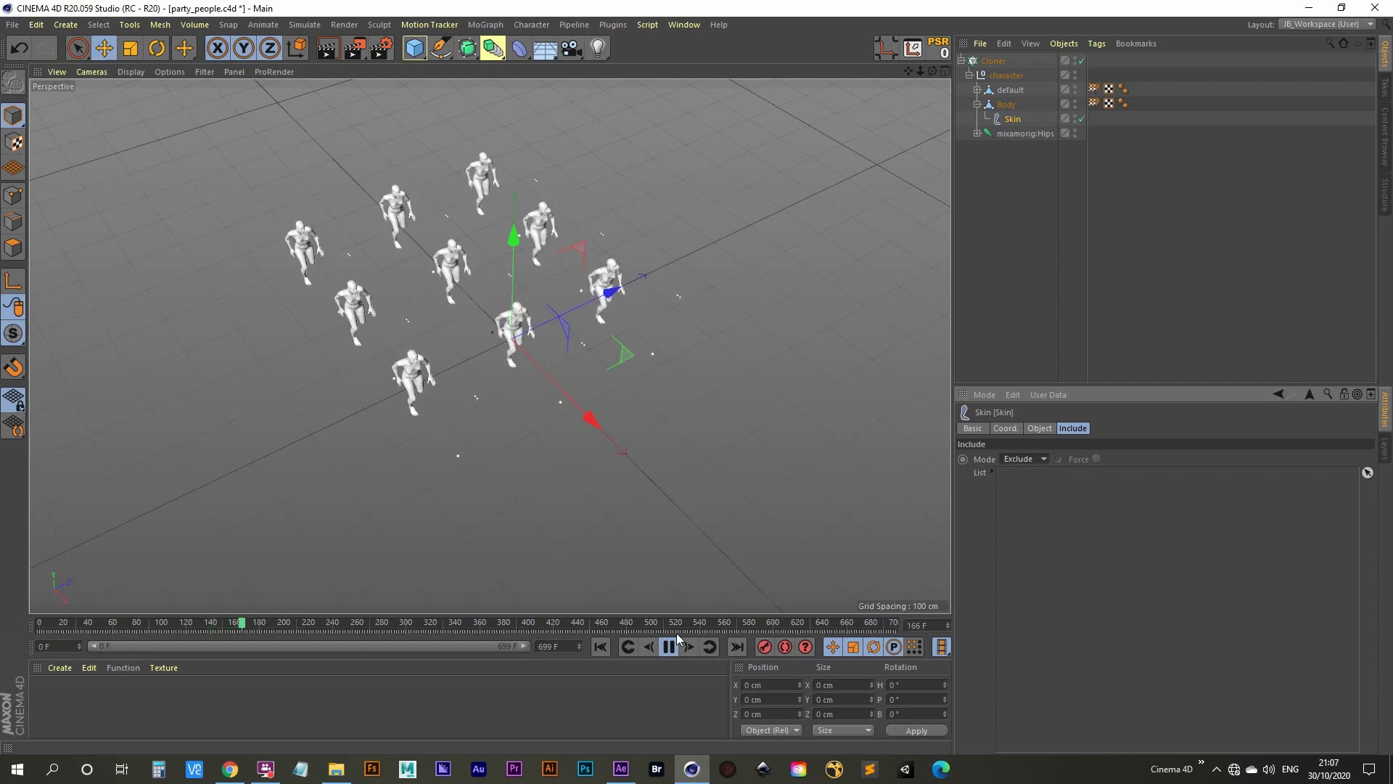
left_click(670, 646)
left_click_drag(477, 368, 577, 389, "alt")
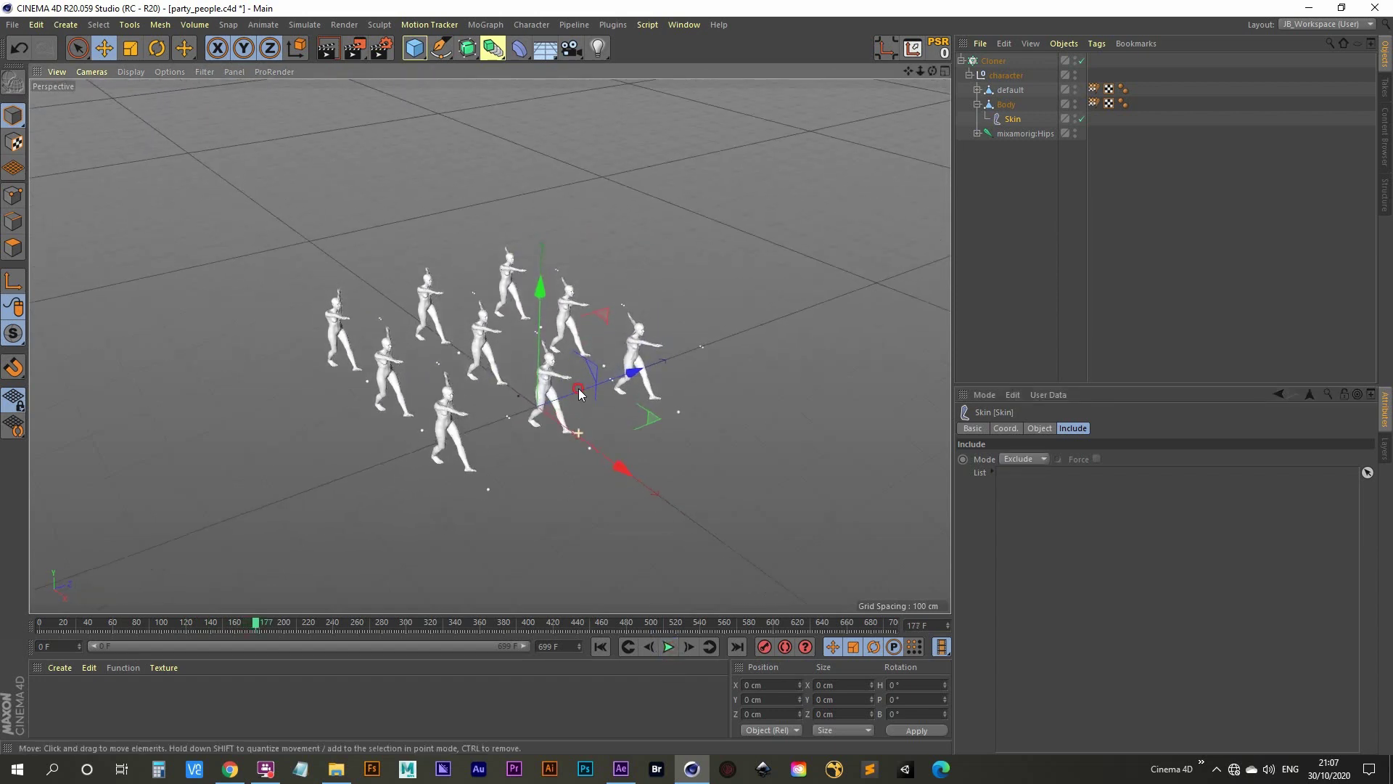
right_click_drag(619, 400, 709, 230, "alt")
middle_click_drag(548, 205, 538, 268, "alt")
mouse_move(538, 267)
left_mouse_down("alt")
mouse_move(548, 286)
mouse_move(568, 222)
mouse_move(572, 277)
mouse_move(560, 277)
mouse_move(597, 260)
mouse_move(618, 269)
mouse_move(540, 292)
left_mouse_up("alt")
right_click_drag(538, 289, 505, 398, "alt")
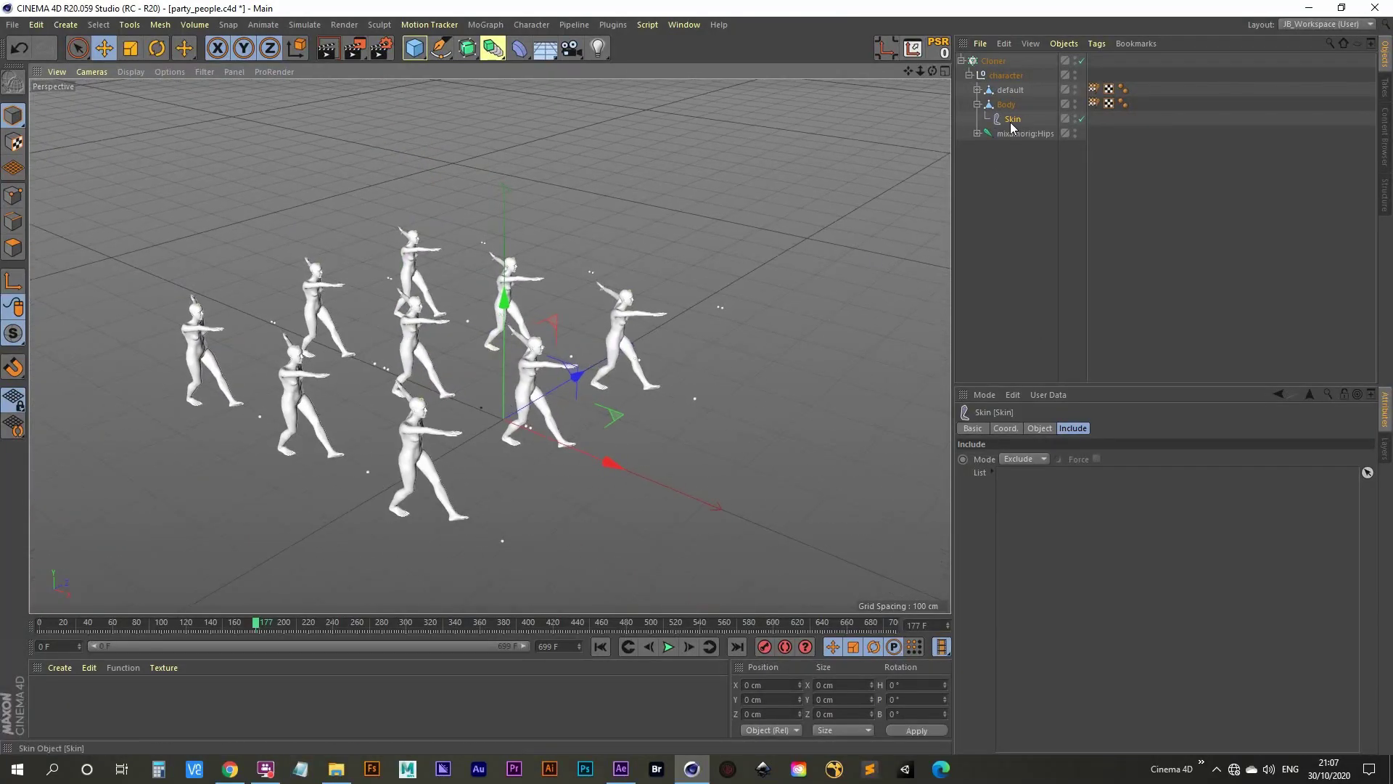
- Remove the default mesh from the include list of the Skin deformer under default and set its mode to Exclude
left_click(1009, 92)
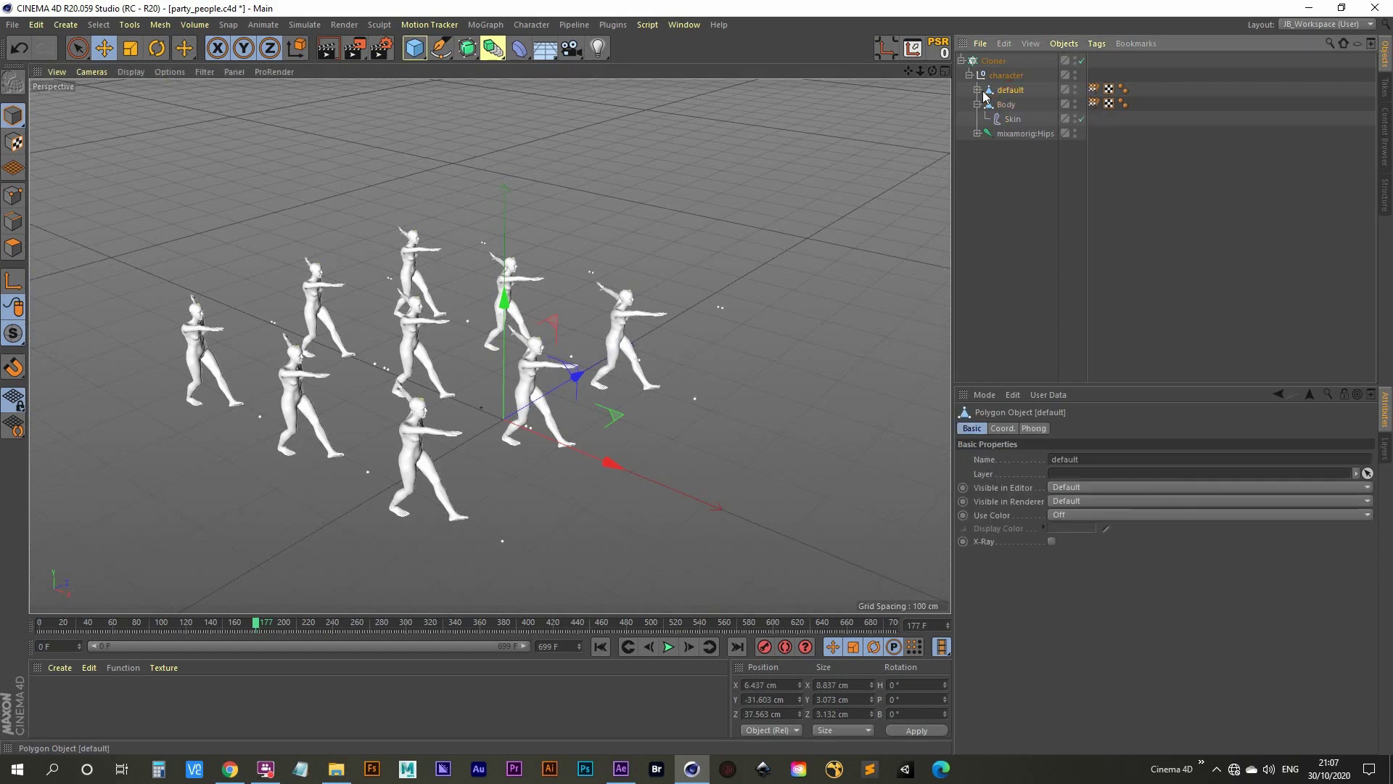
left_click(978, 91)
left_click(1006, 107)
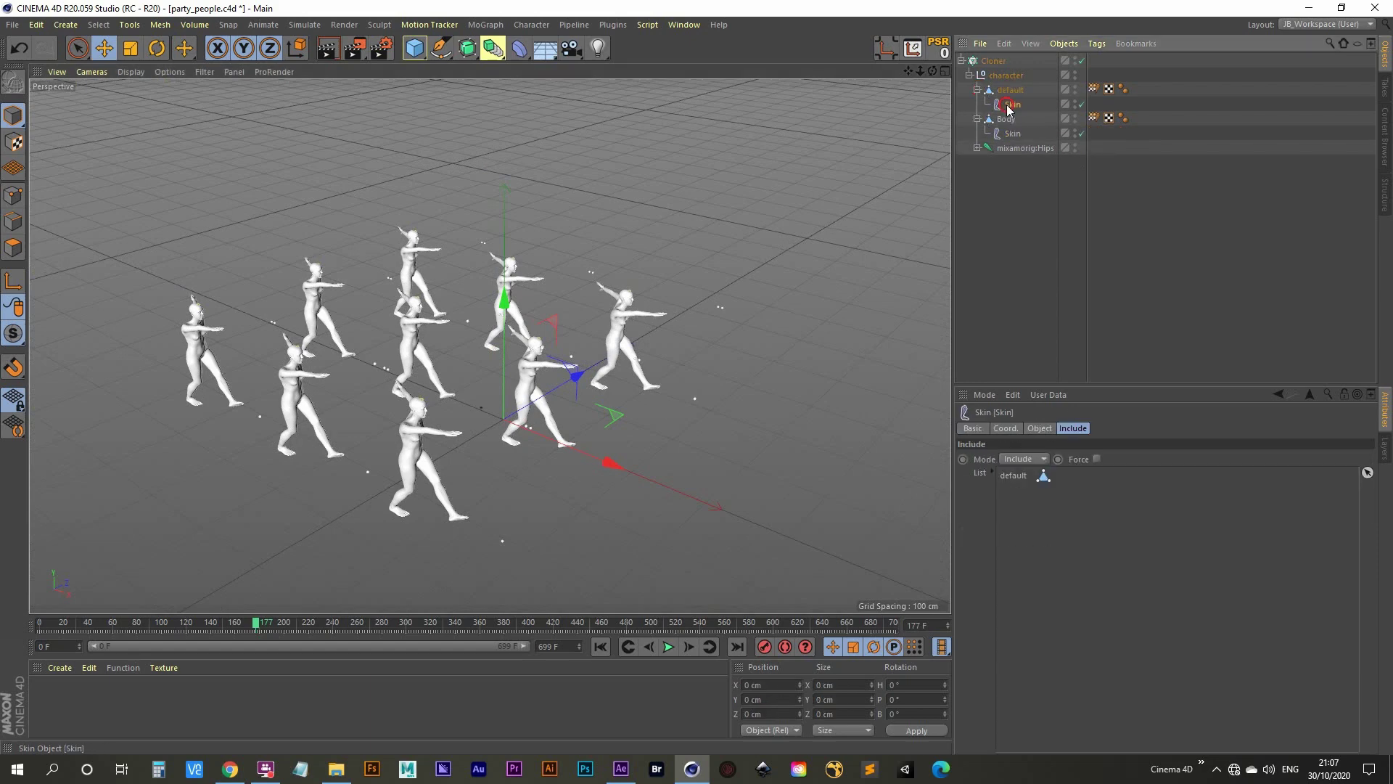
left_click(1013, 476)
left_click(1021, 460)
left_click(1026, 485)
- Play the animation from the first frame to check the clones with both Skin deformers changed
left_click(603, 647)
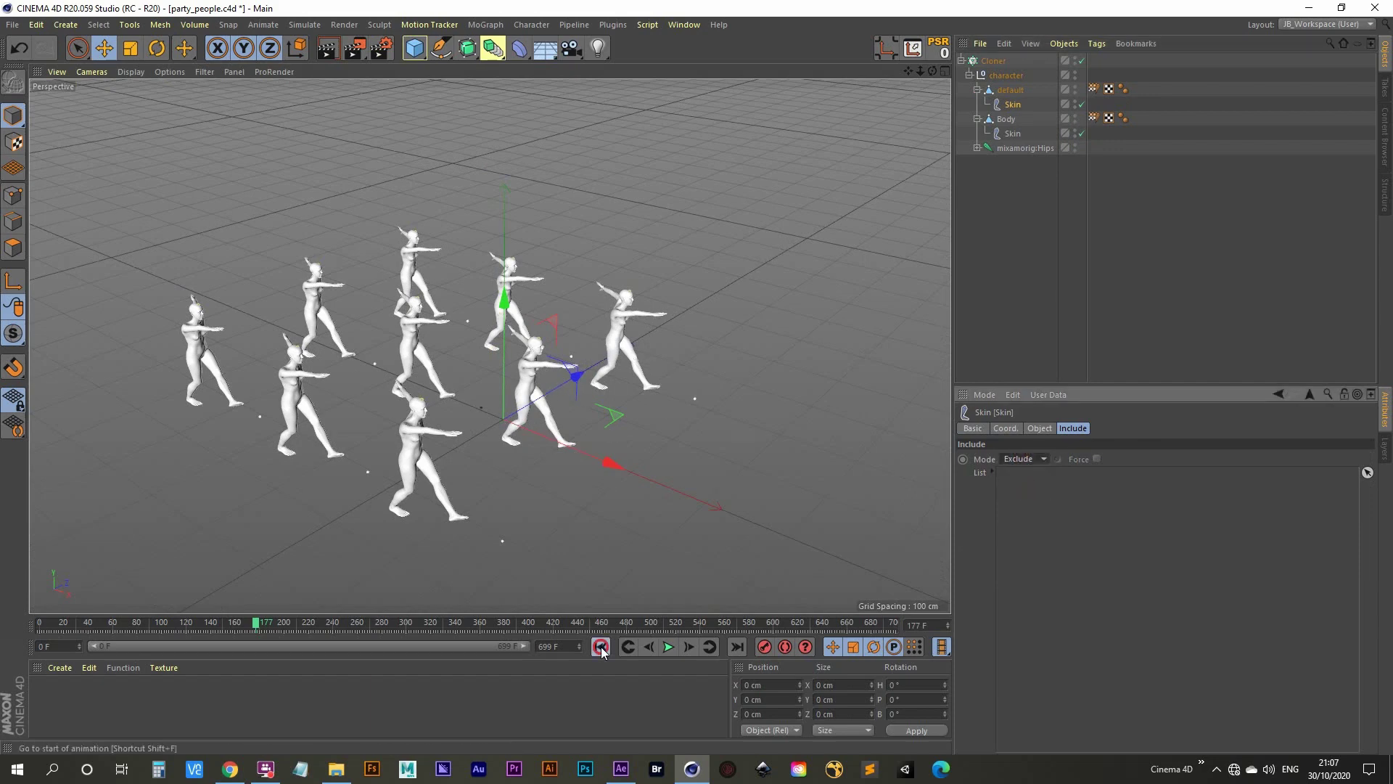
left_click(668, 646)
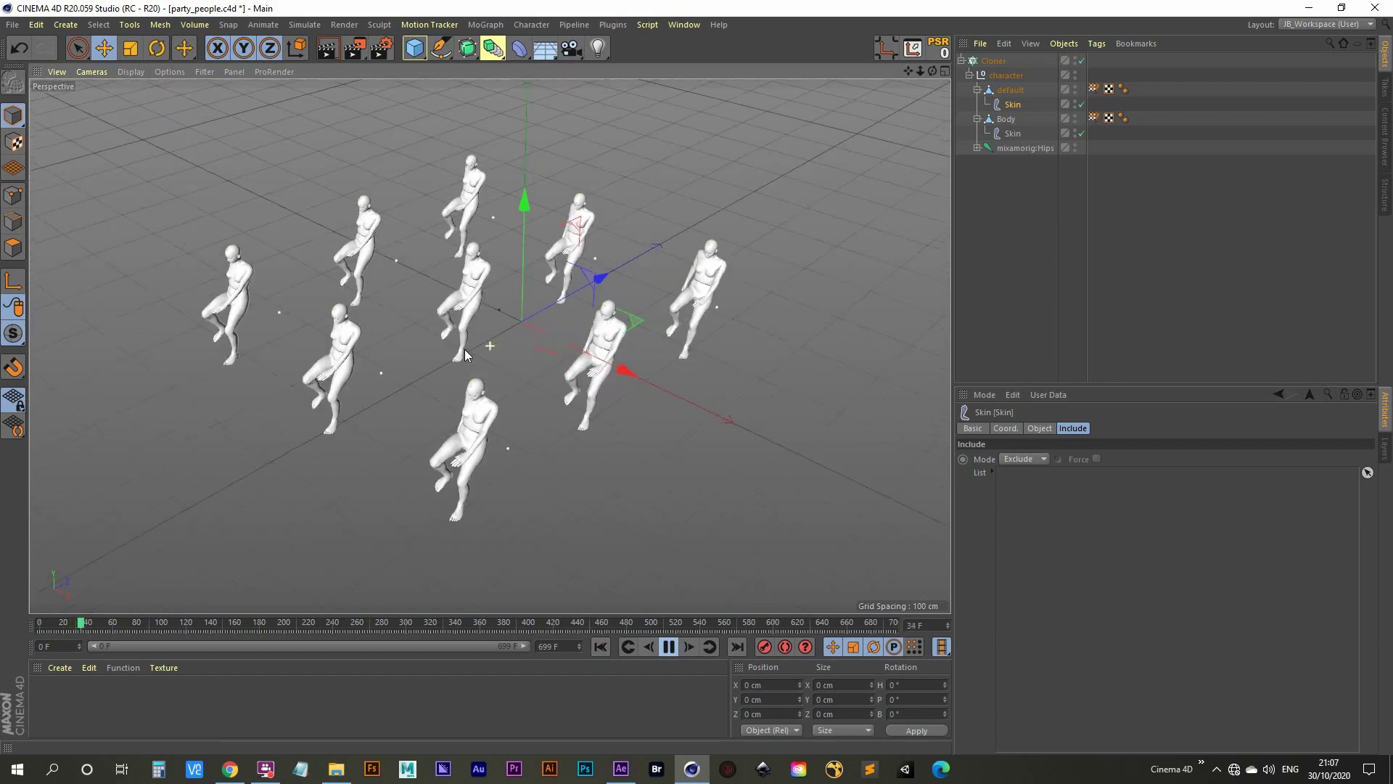
left_click(668, 648)
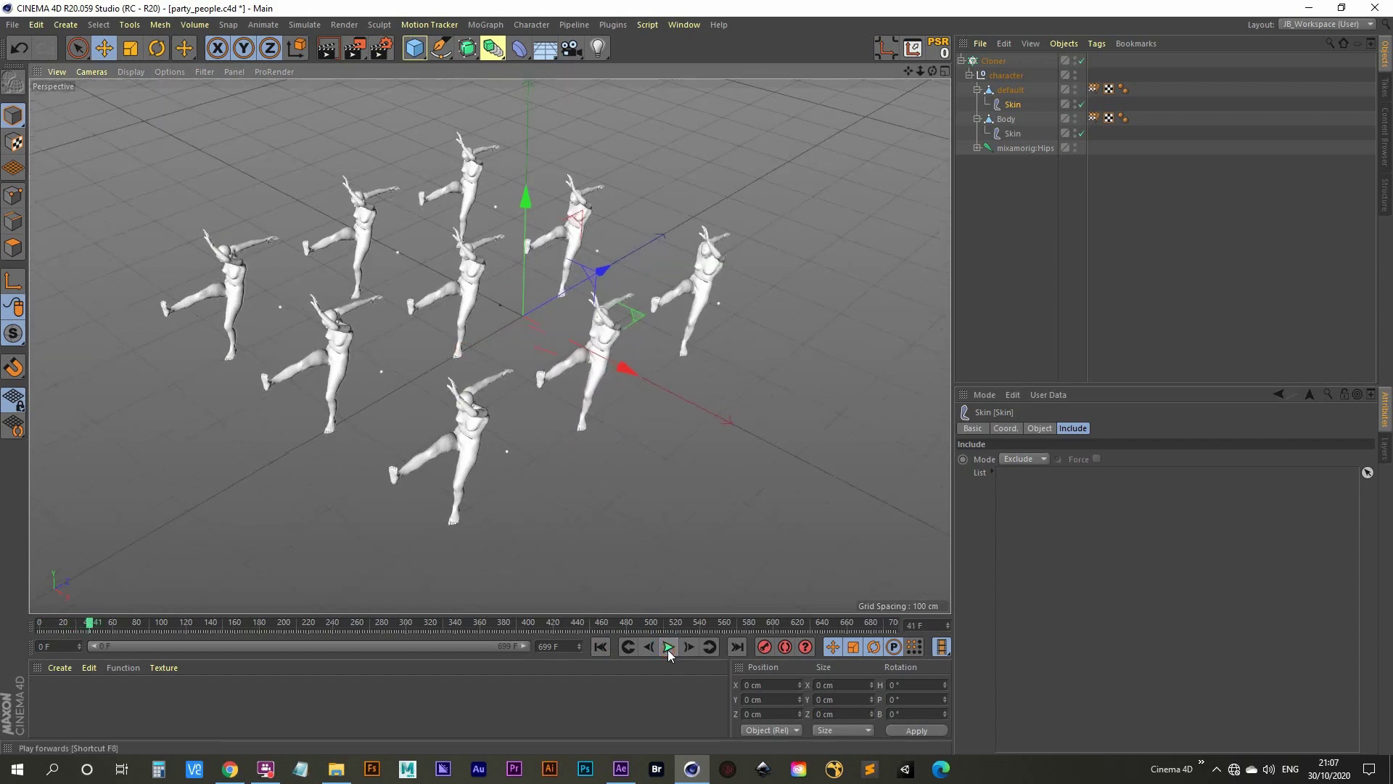
- Add a Random effector to the cloner and check that it is listed among the cloner's effectors
left_click(1001, 62)
left_click(500, 25)
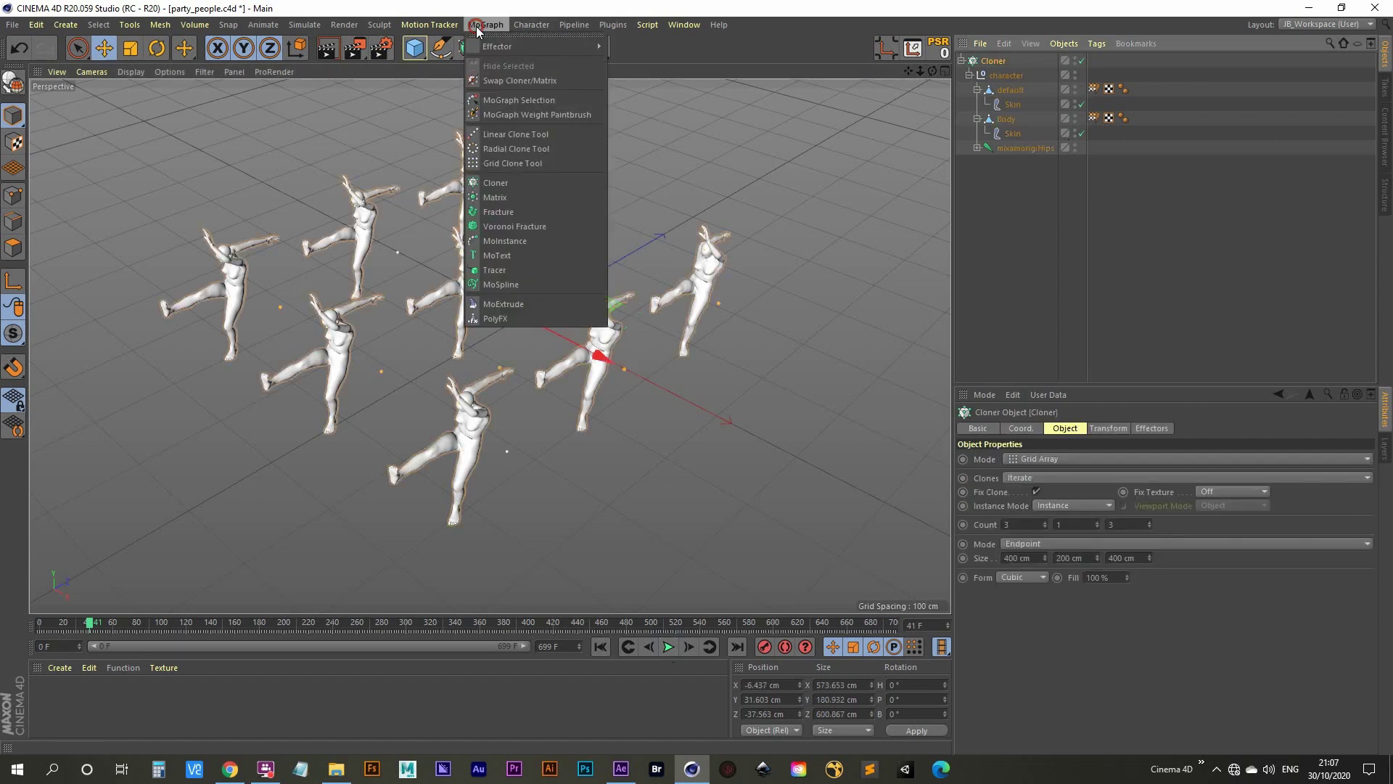
mouse_move(525, 52)
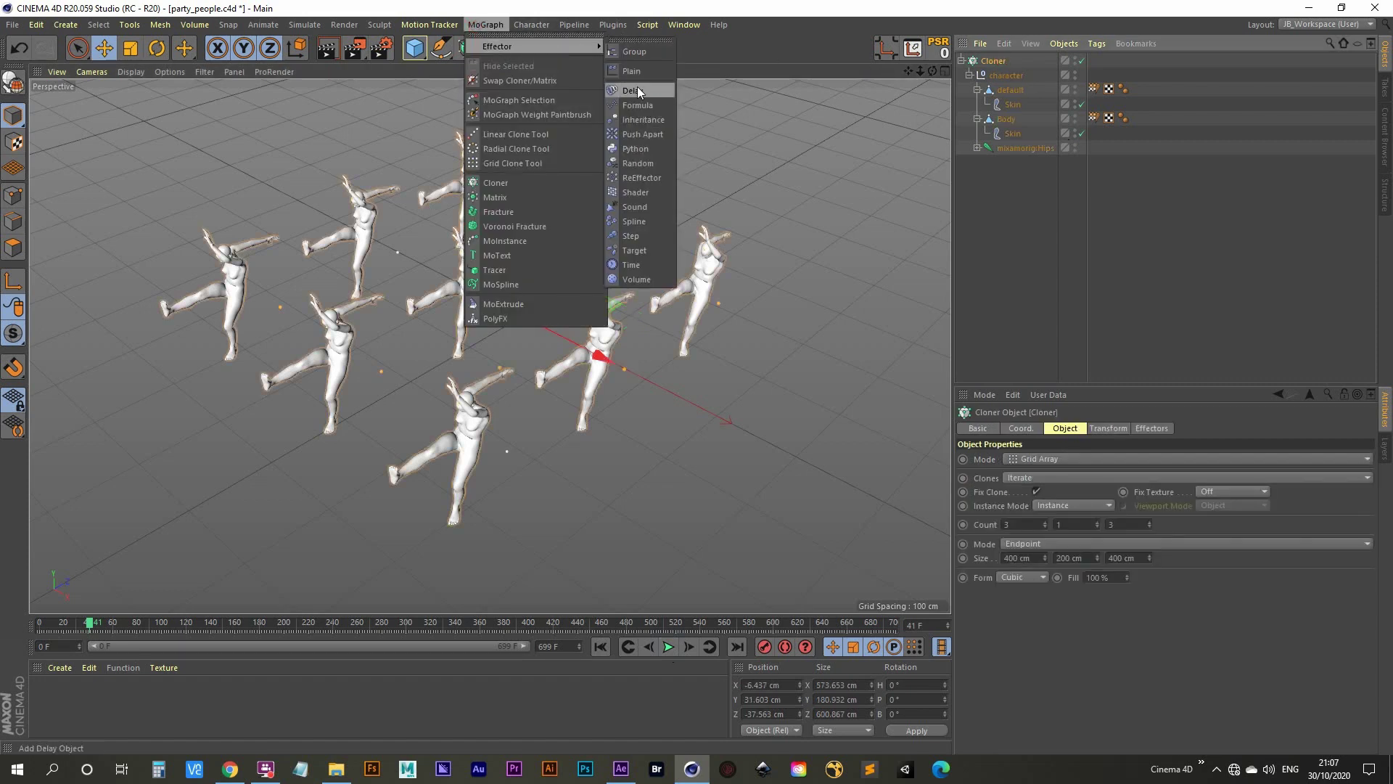
left_click(643, 163)
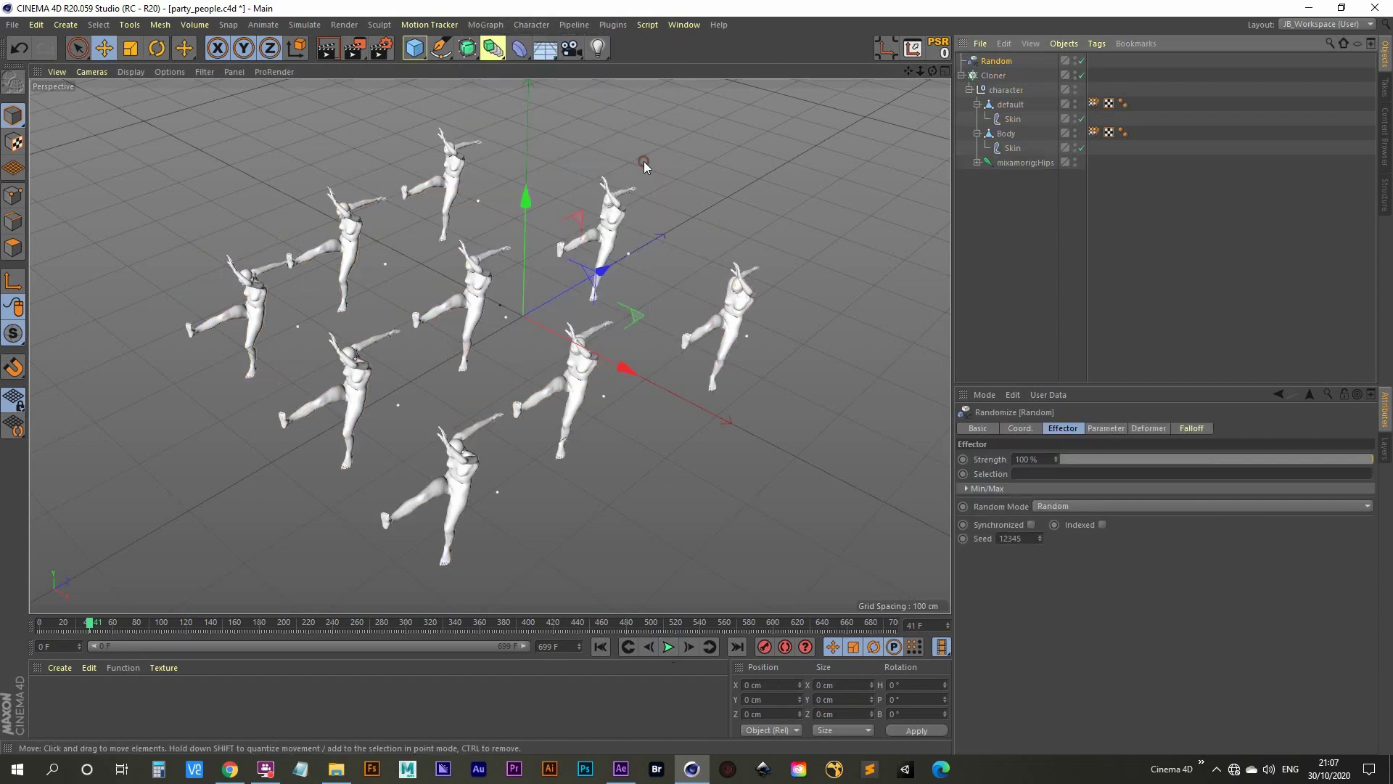
left_click(994, 76)
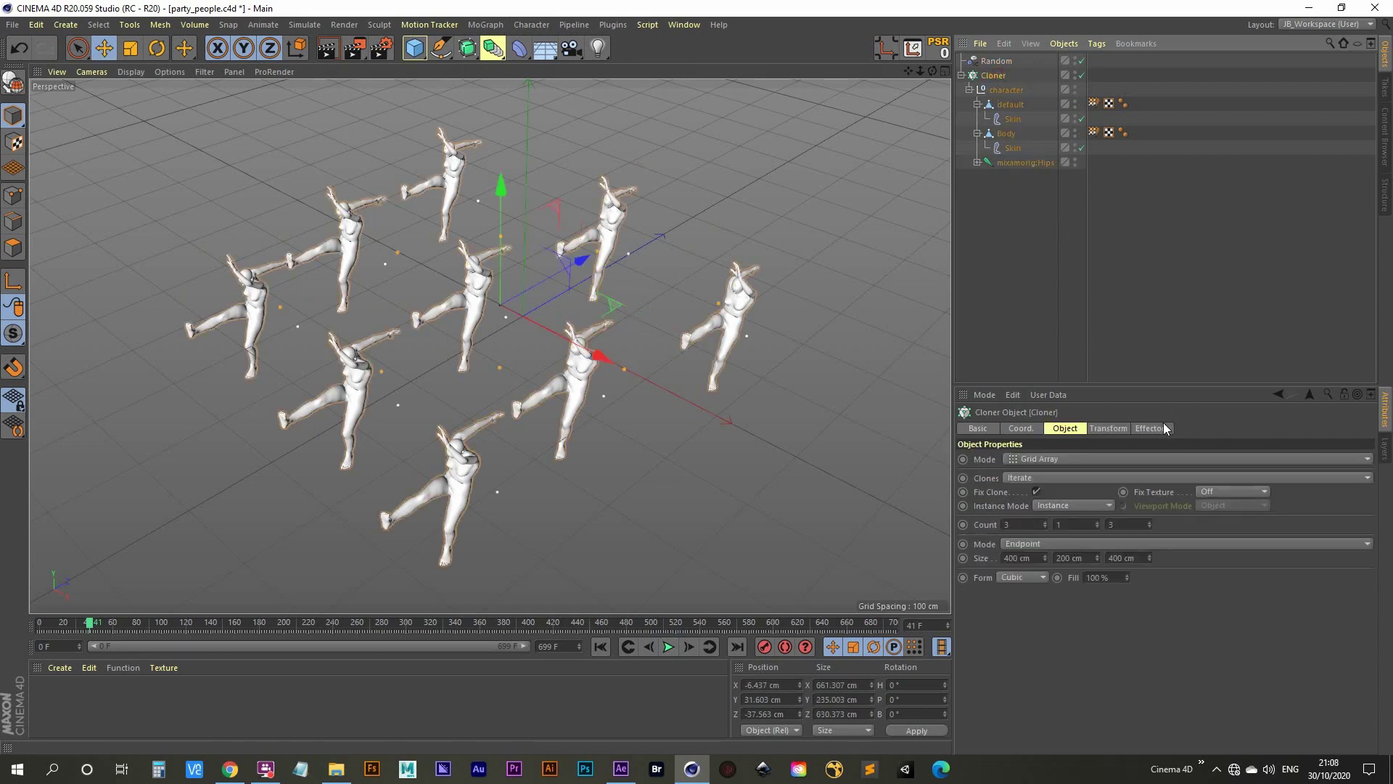
left_click(1153, 428)
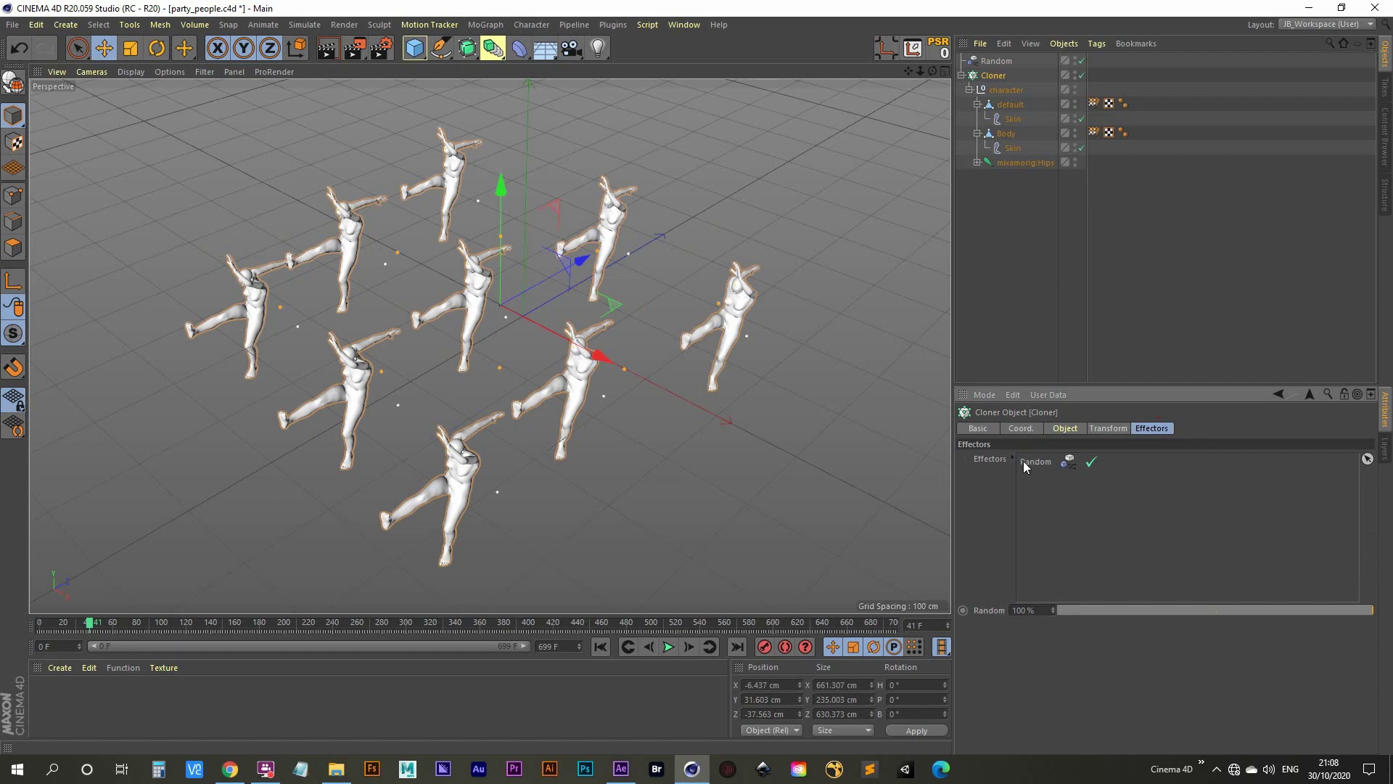
left_click(992, 248)
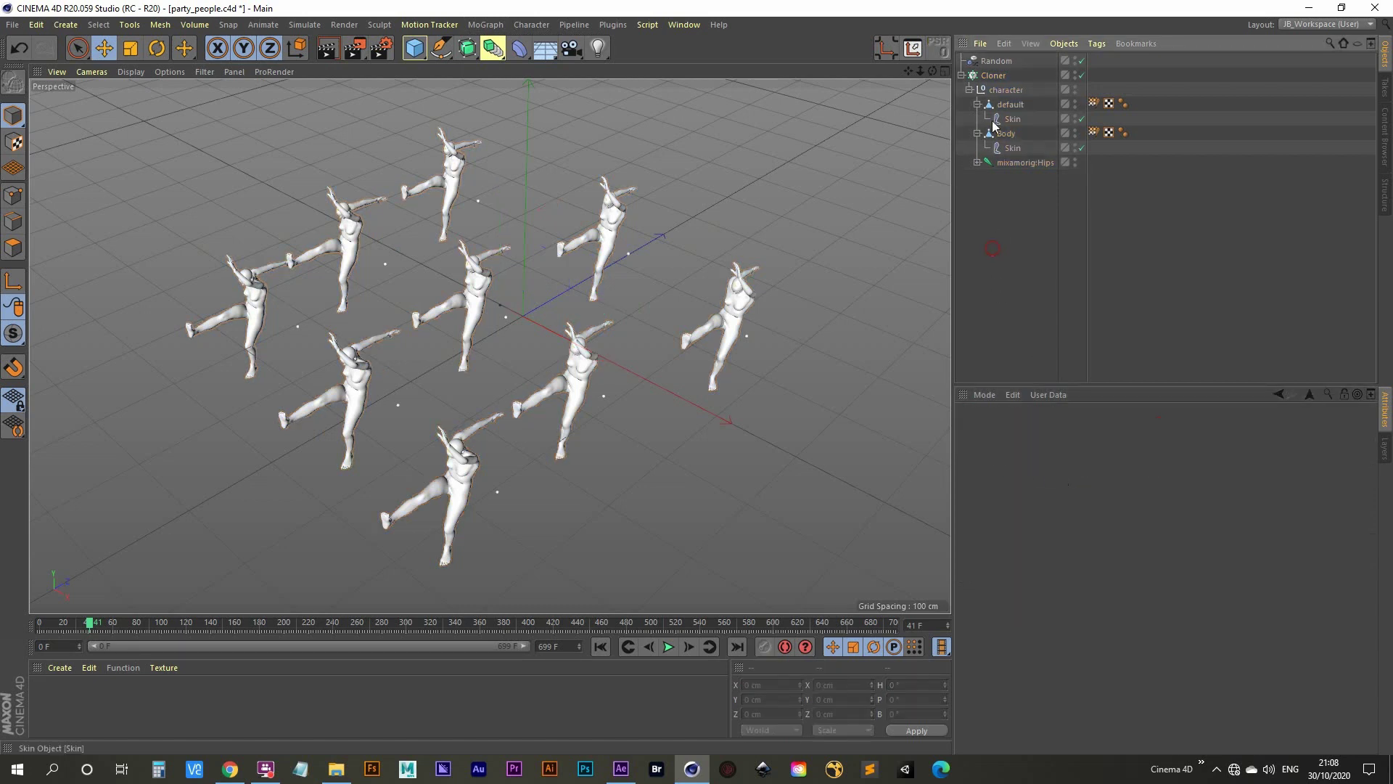
- Set the Random effector's Time Offset to 120 F
left_click(999, 61)
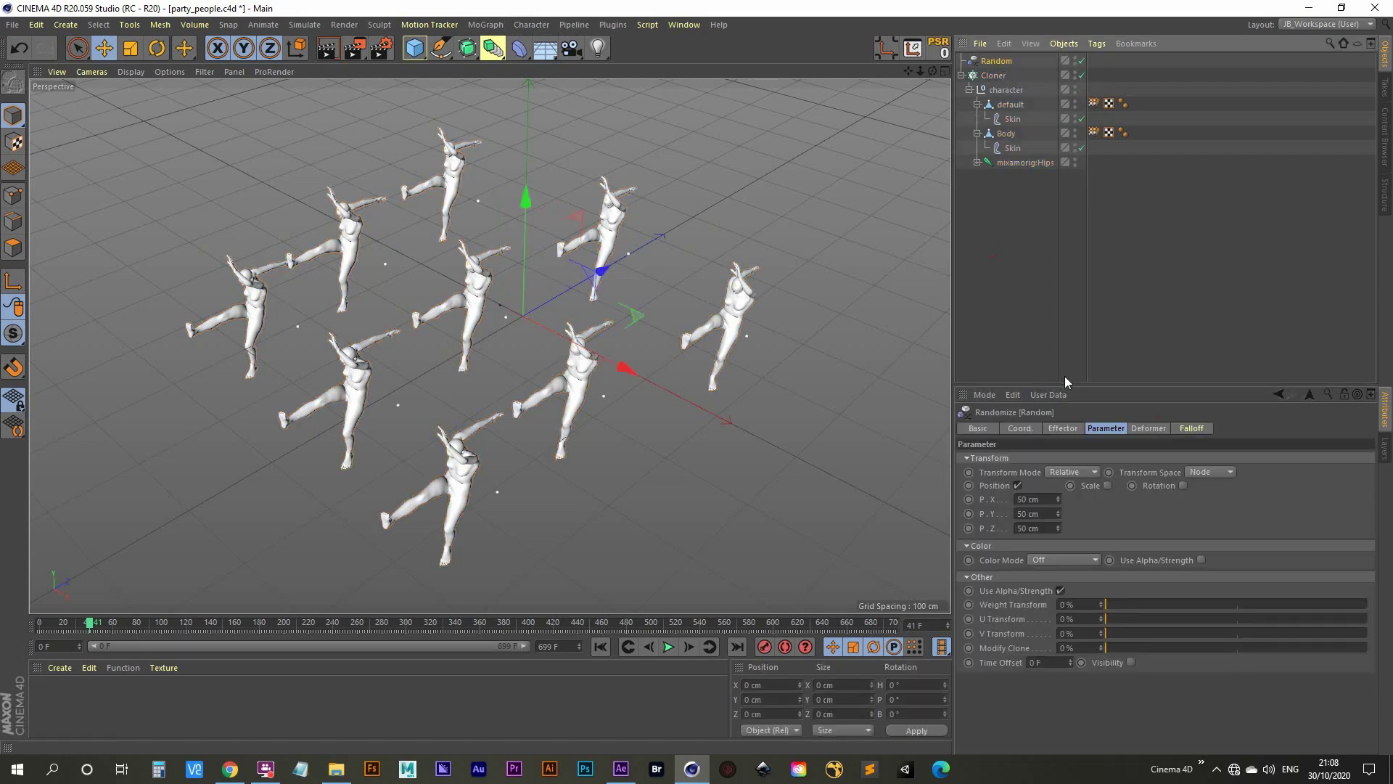
left_click_drag(532, 390, 585, 345, "alt")
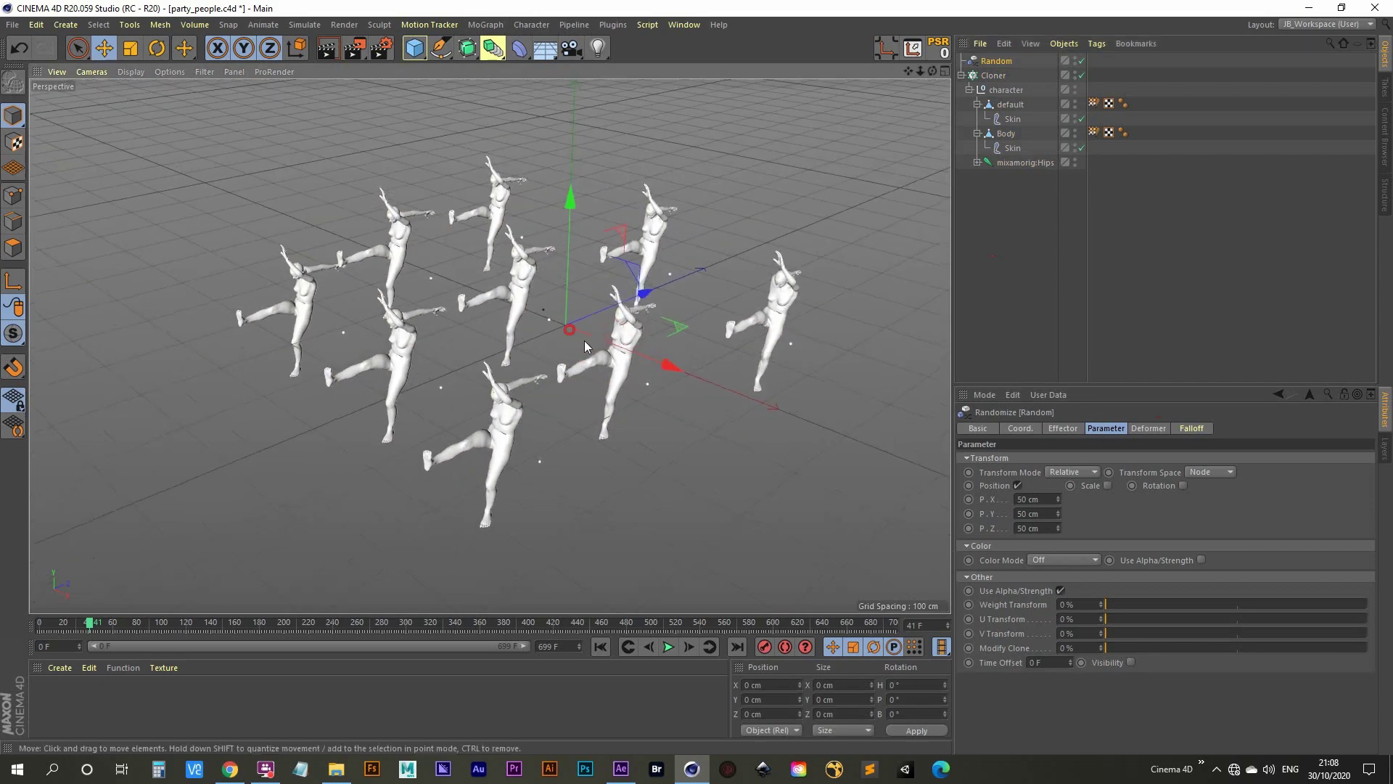
left_click(1113, 431)
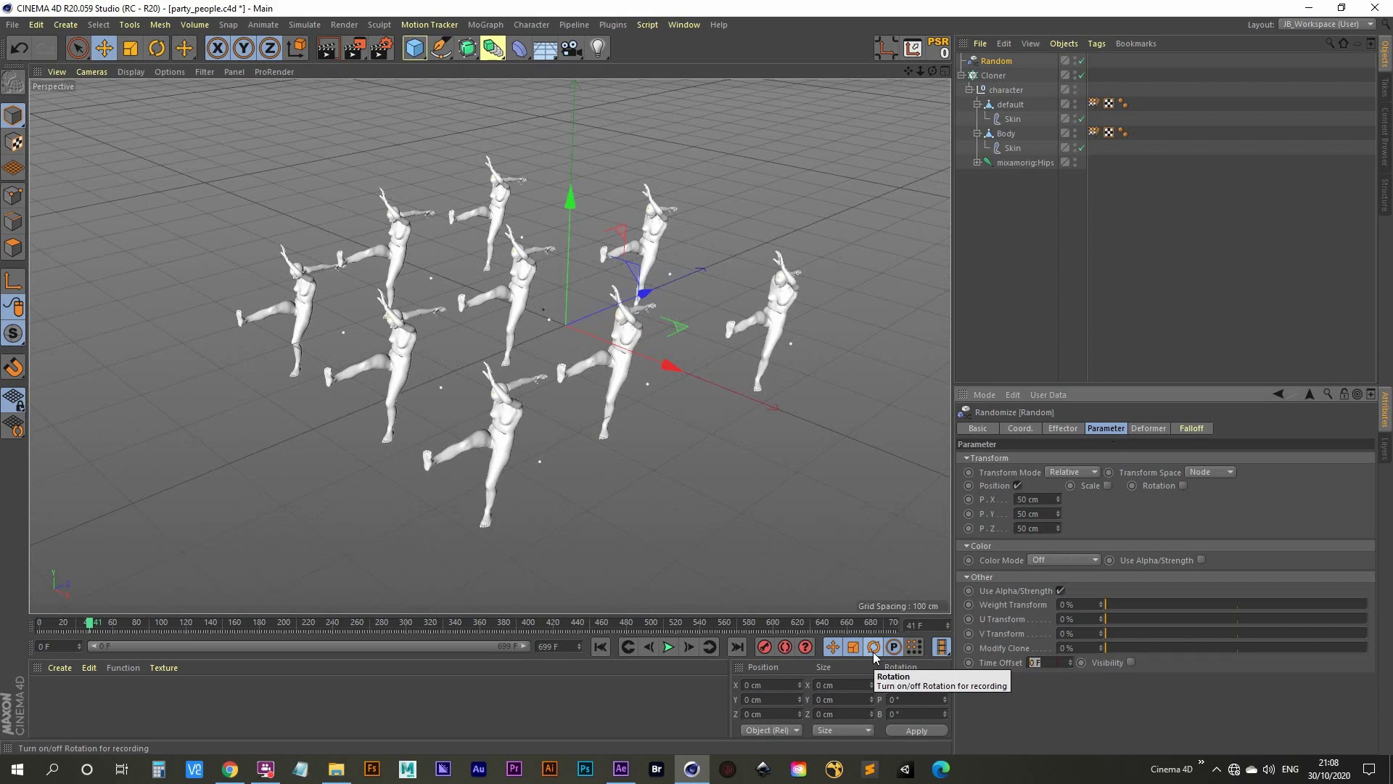
type("120")
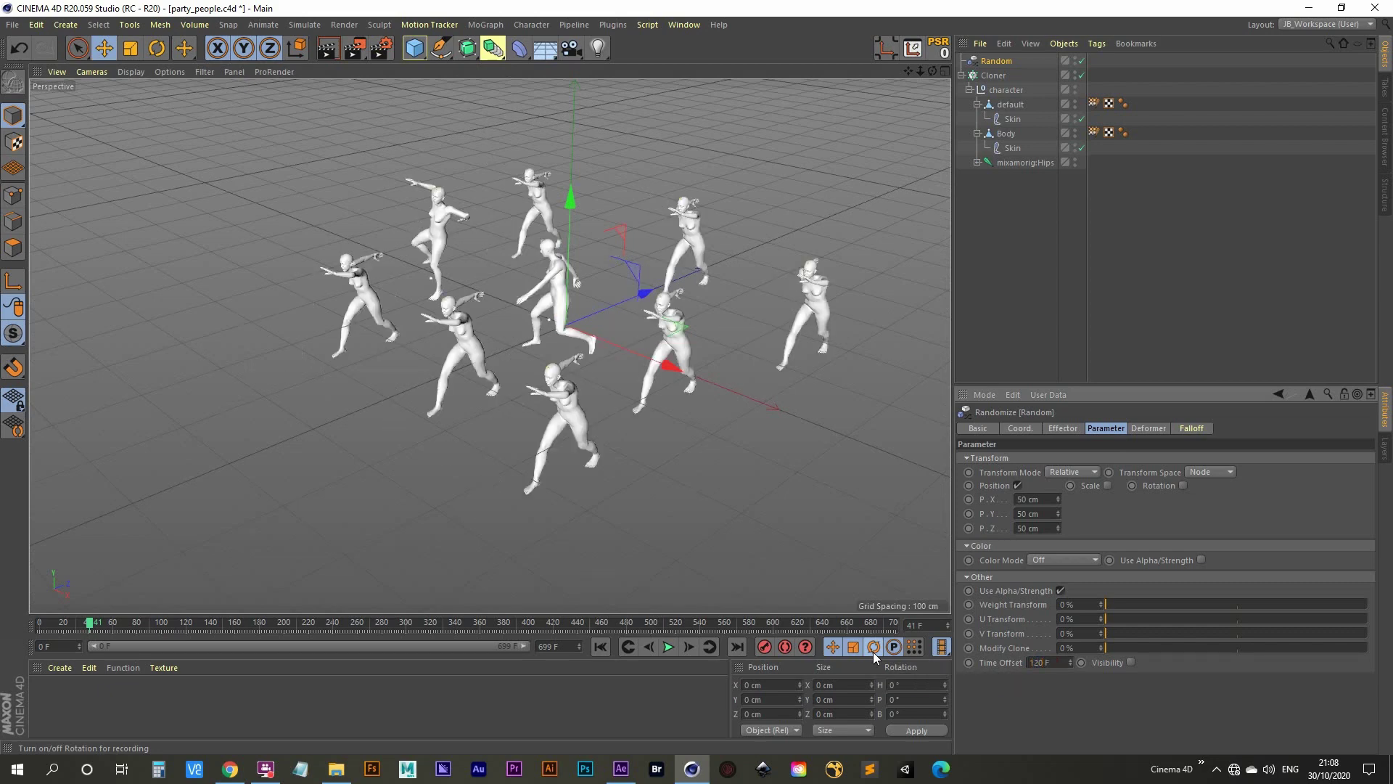
key("Return")
- Play the animation from the start to check the clones' staggered timing
scroll(521, 375, "down", 2)
left_click(601, 646)
left_click(668, 647)
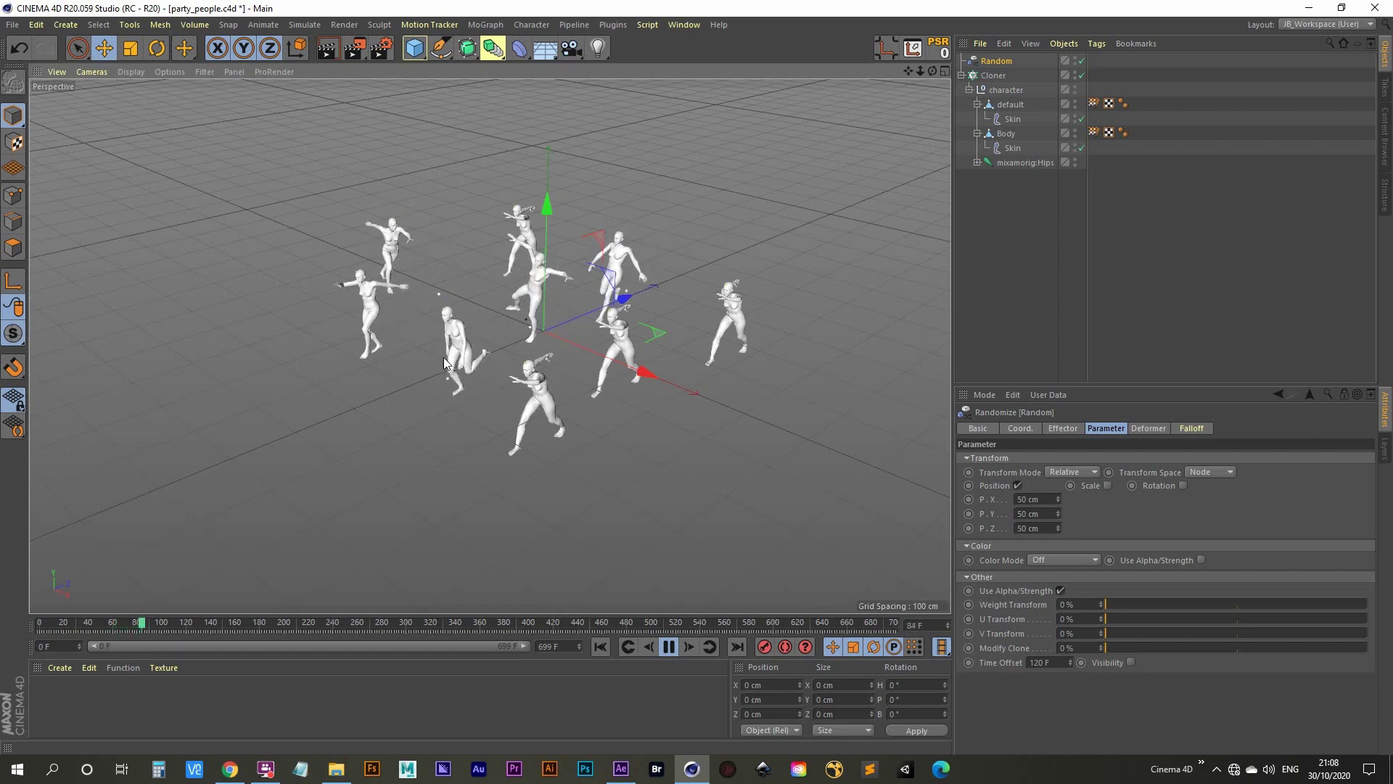
left_click(668, 646)
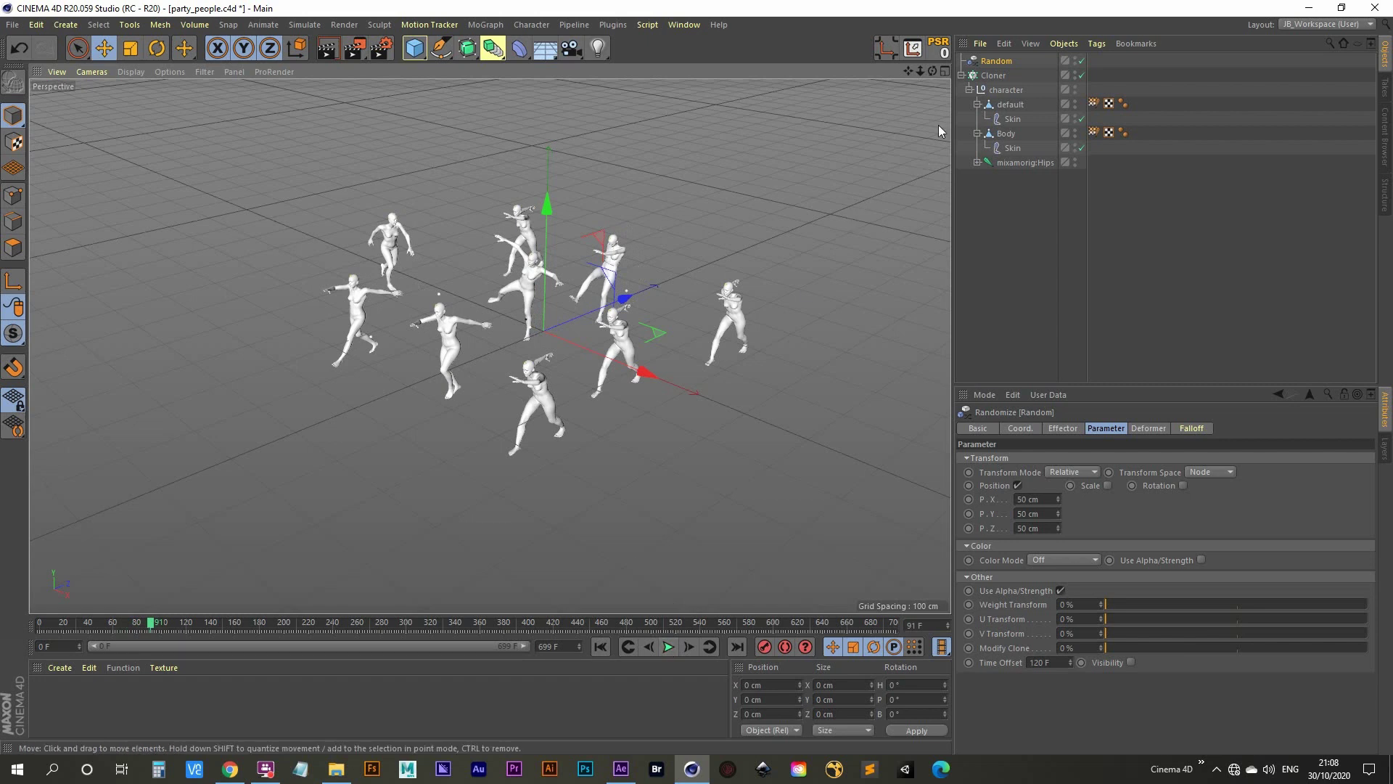
- Set the cloner's Animation Mode to Loop in its transform settings
left_click(993, 75)
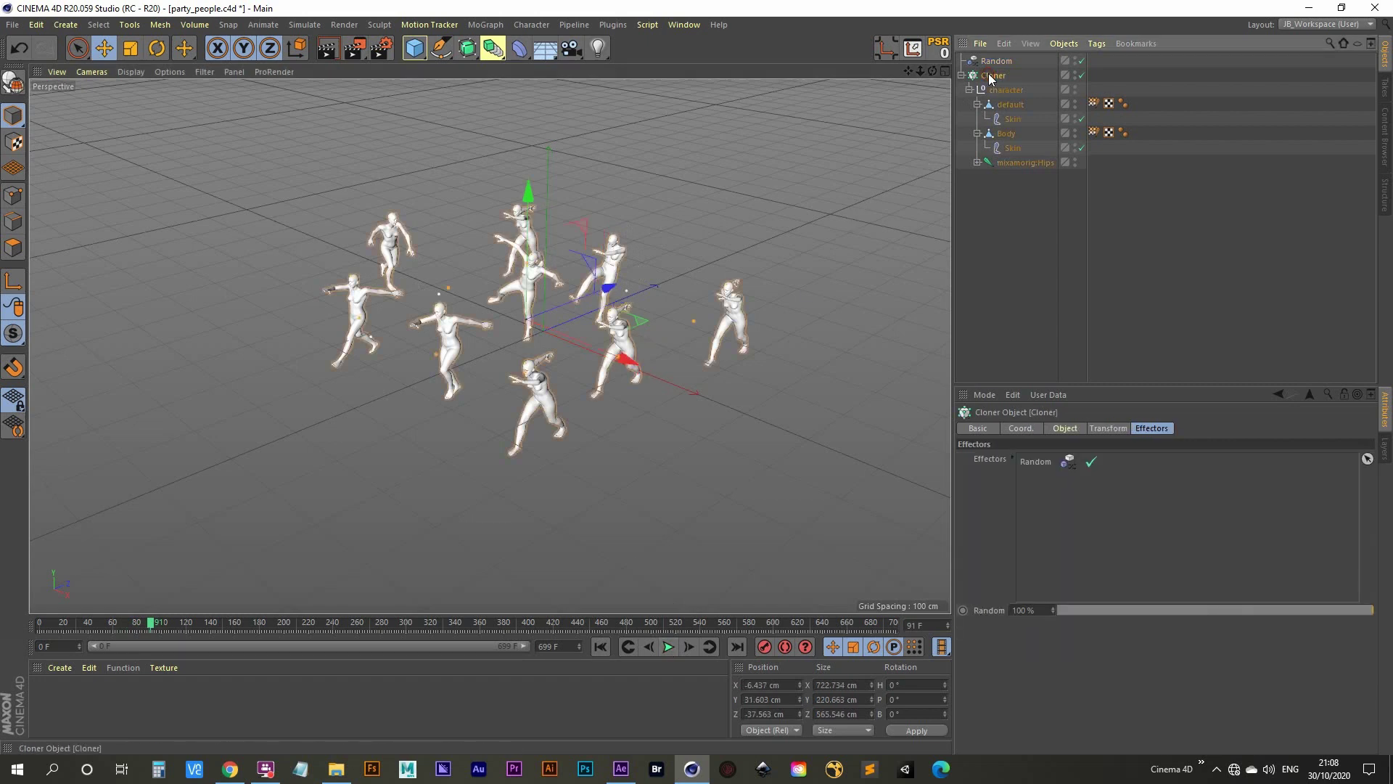
left_click(1109, 429)
left_click(1156, 633)
left_click(1148, 663)
- Play the animation from the first frame to check how the clones' movement loops
left_click(599, 647)
left_click(669, 647)
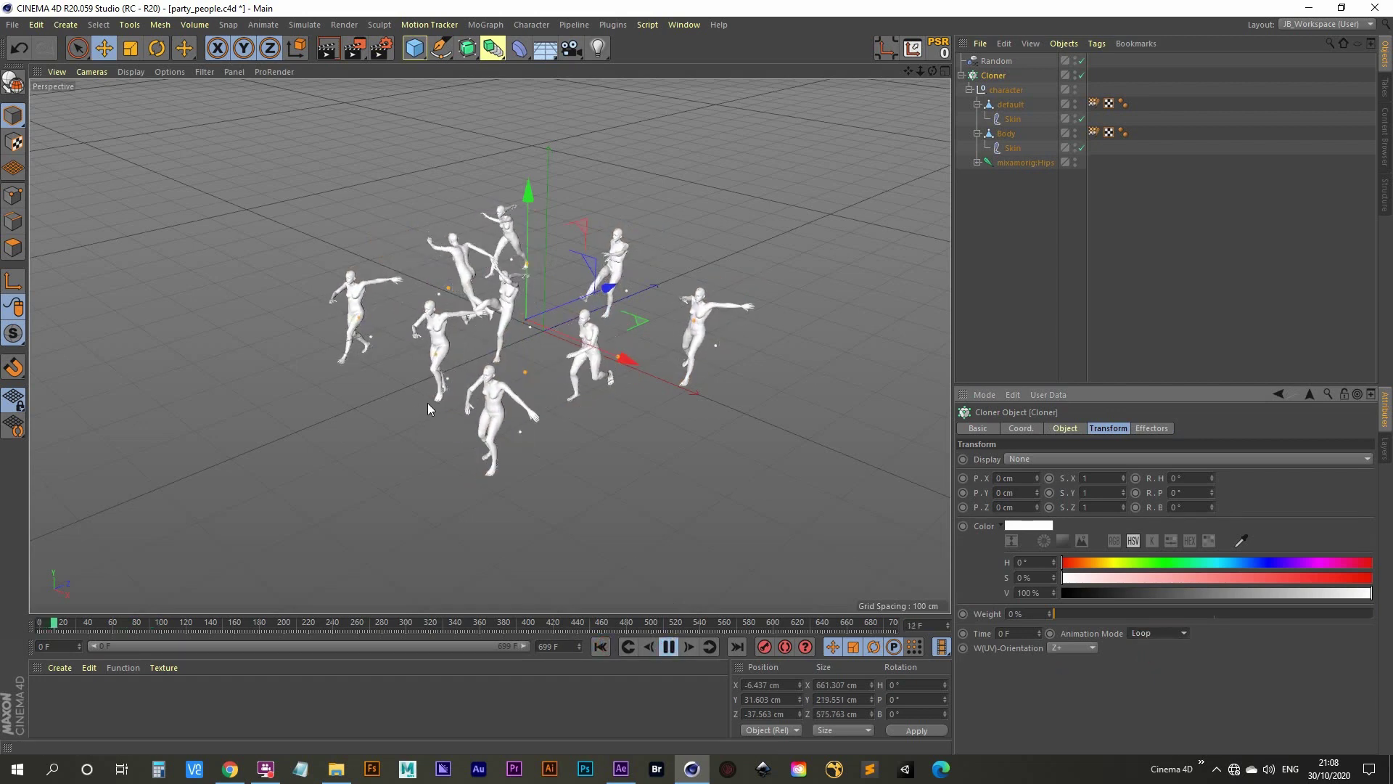
left_click(668, 646)
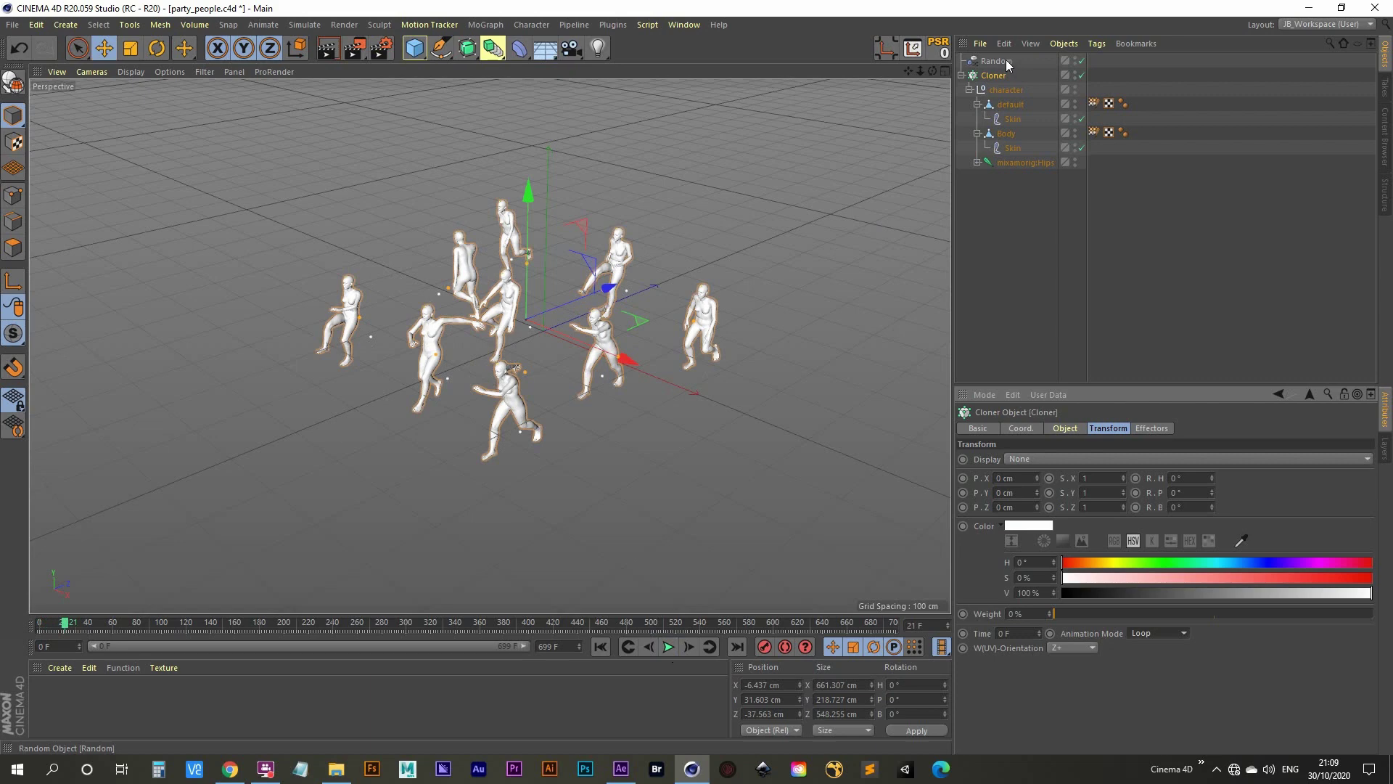
- Enable Rotation in the Random effector's transform parameters
mouse_move(511, 381)
left_mouse_down("alt")
mouse_move(500, 437)
mouse_move(547, 424)
mouse_move(537, 311)
left_mouse_up("alt")
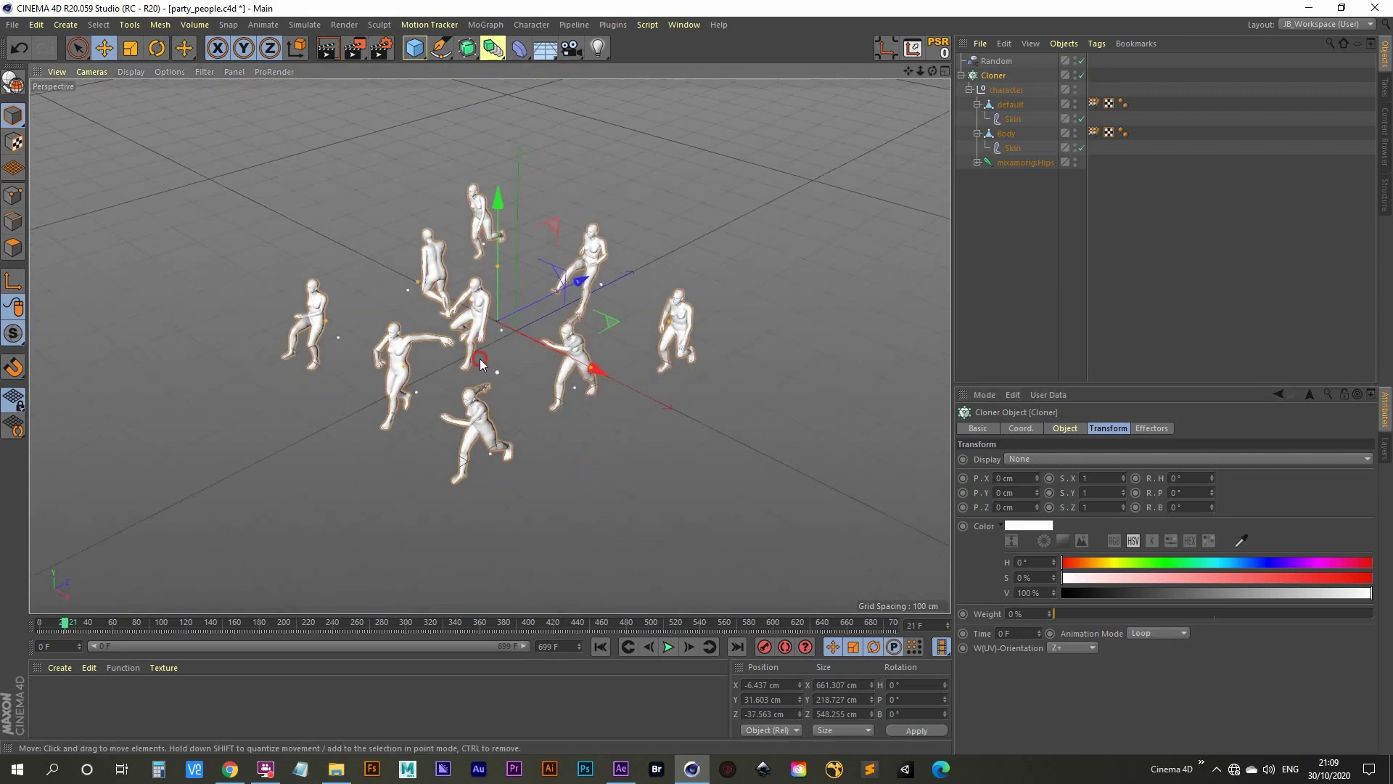
left_click_drag(488, 372, 494, 345, "alt")
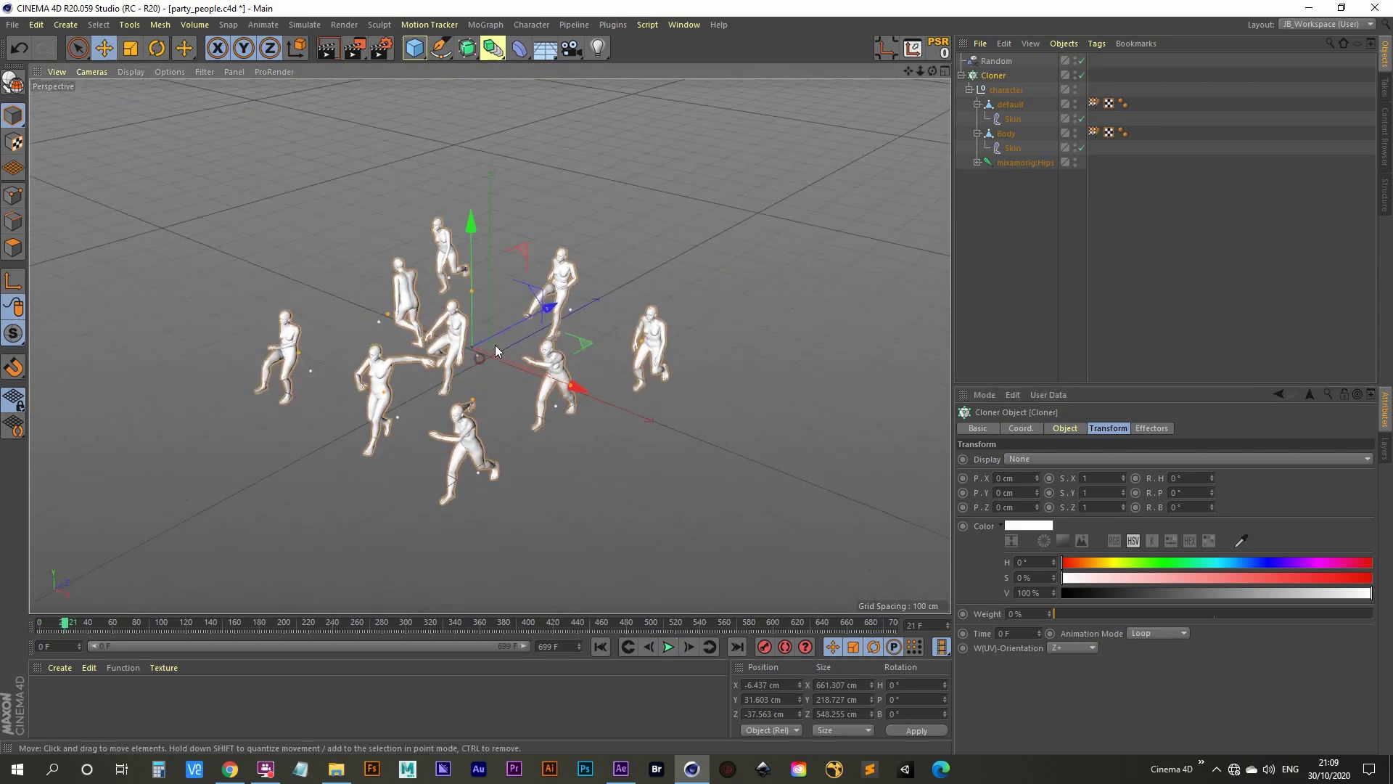
left_click(999, 62)
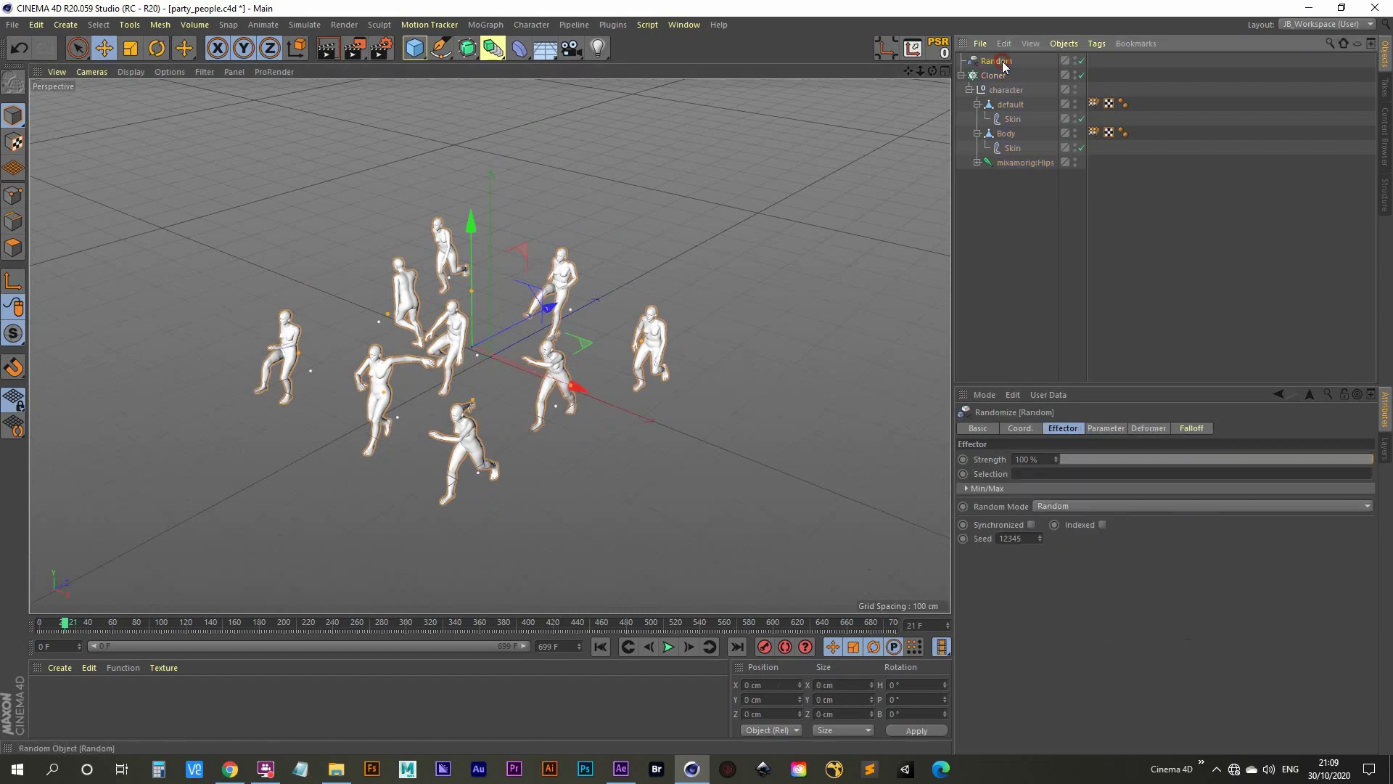
left_click(1106, 428)
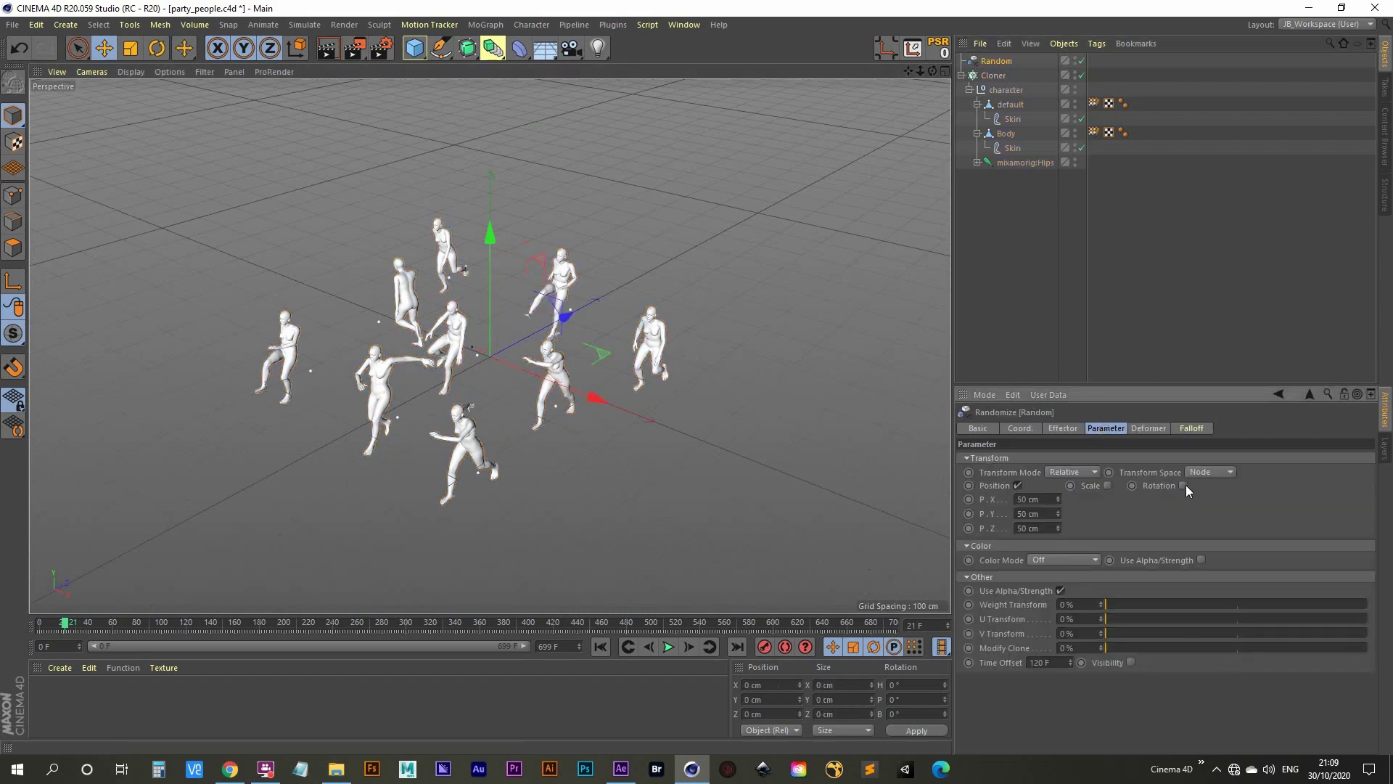
left_click(1184, 487)
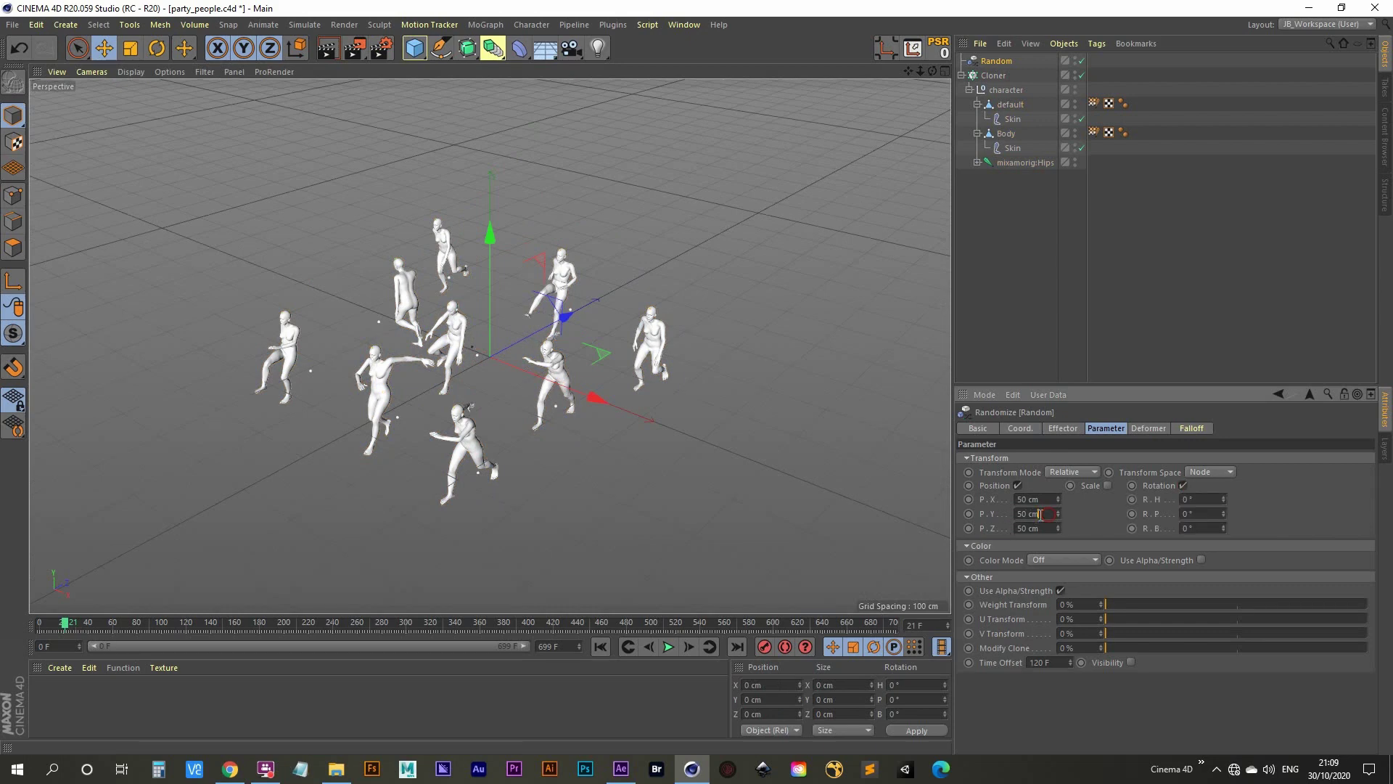
- Inspect the clones at ground level and set the Random effector's Y position variation to 0 cm
left_click_drag(503, 365, 501, 307, "alt")
middle_click_drag(450, 470, 458, 268, "alt")
left_click_drag(459, 270, 455, 304, "alt")
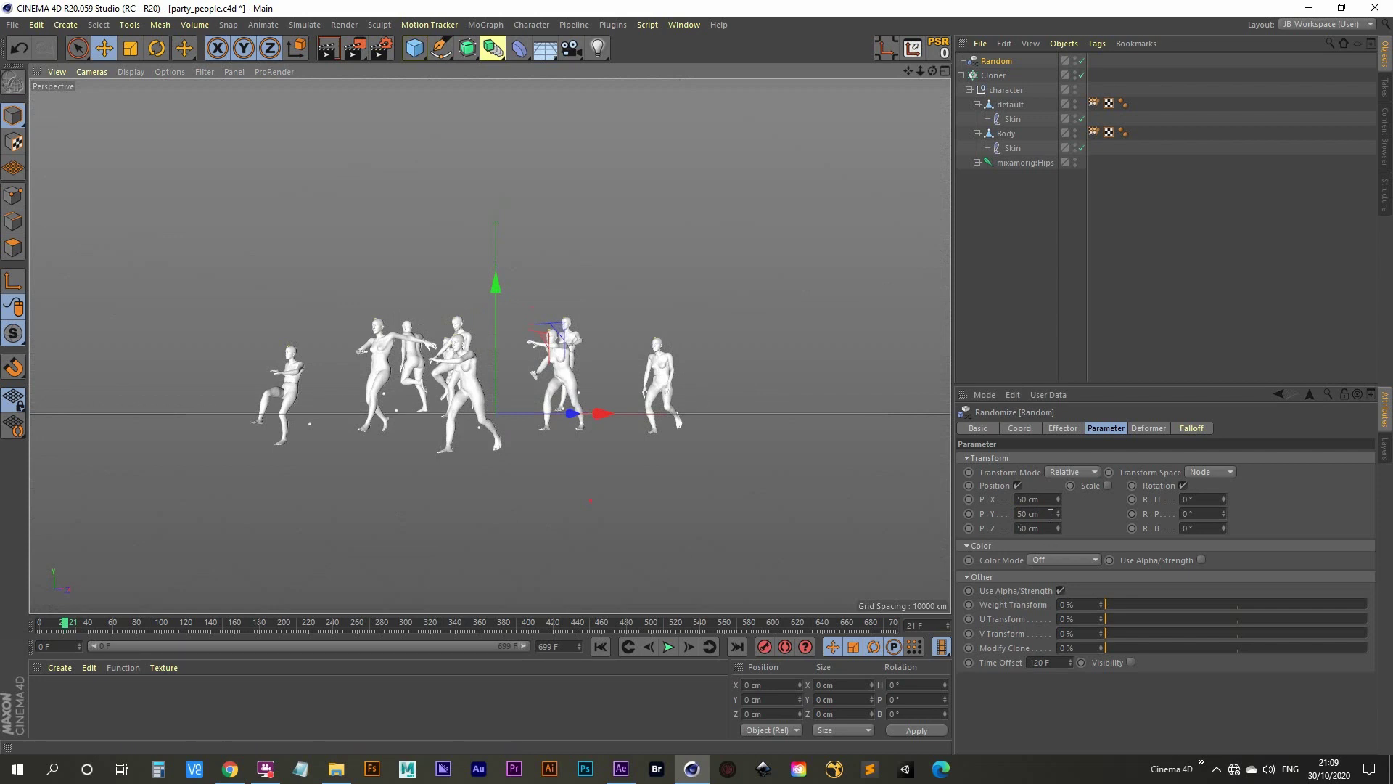
left_click_drag(1051, 516, 947, 515)
type("0")
key("Return")
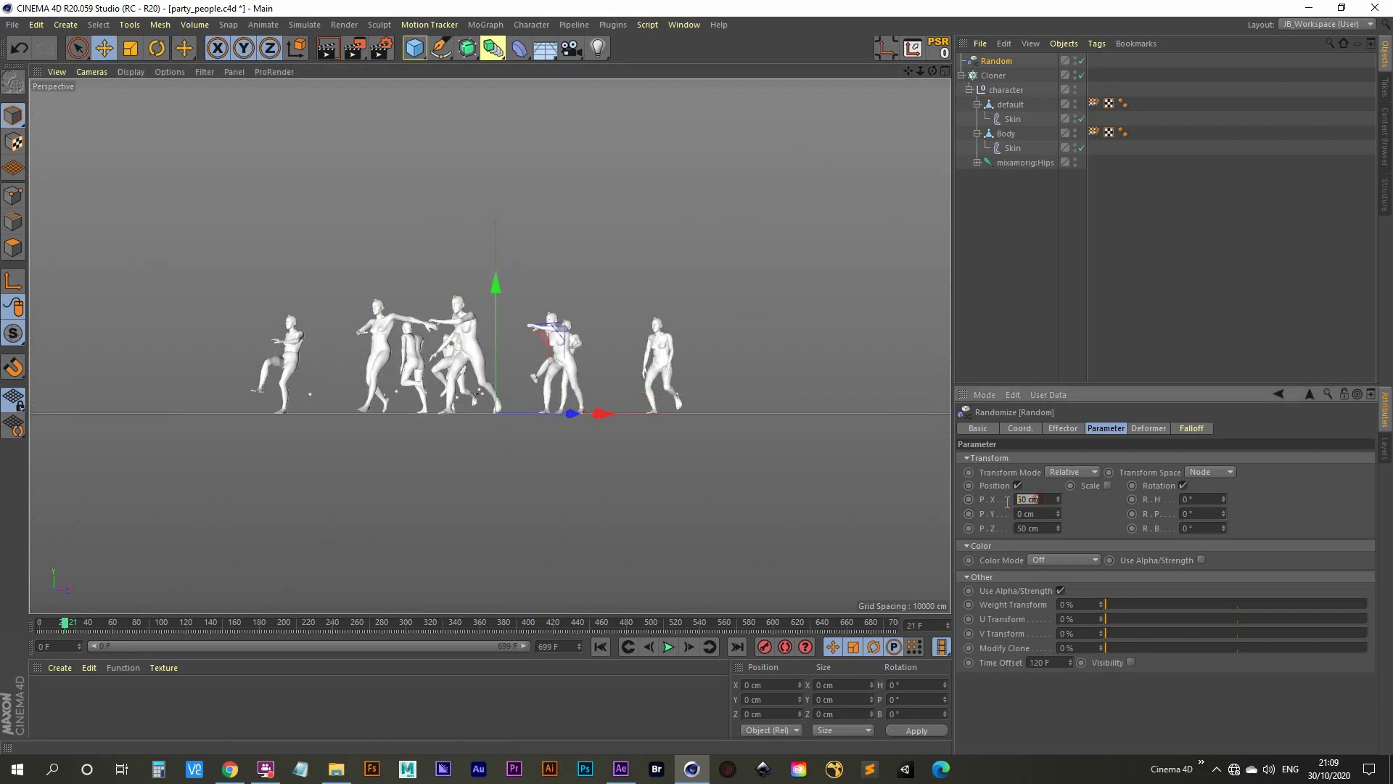
- Set the Random effector's heading rotation (R.H) to 45°
left_click_drag(546, 406, 520, 365, "alt")
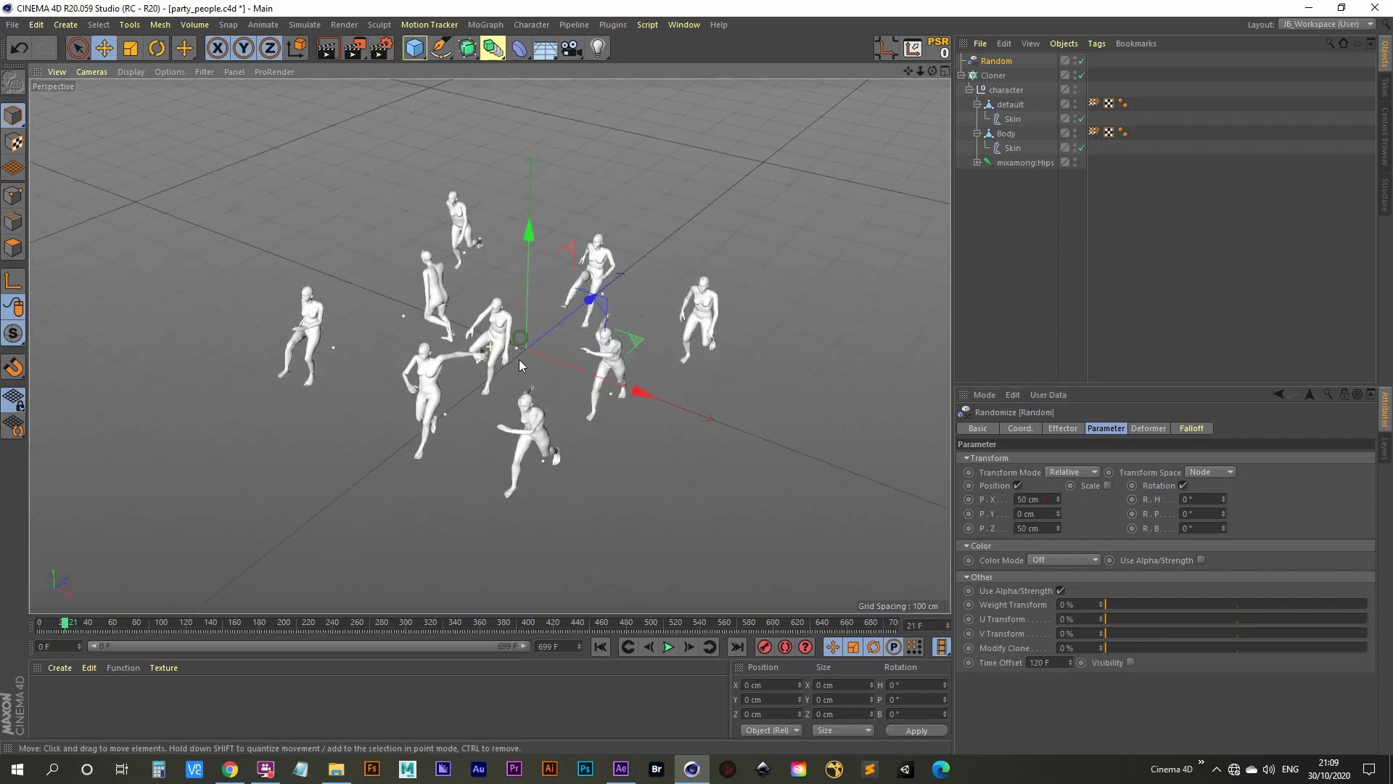
left_click_drag(1223, 499, 1223, 464)
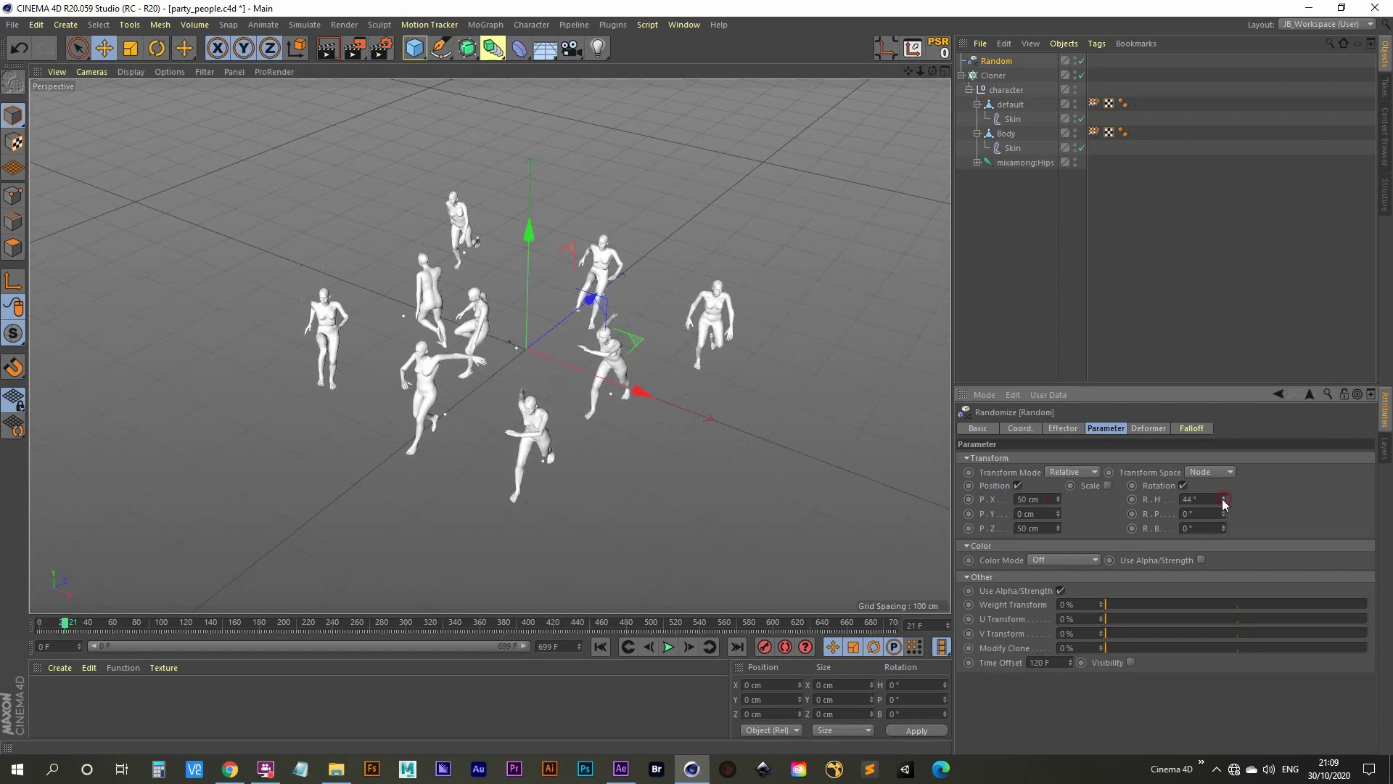
type("45")
key("Return")
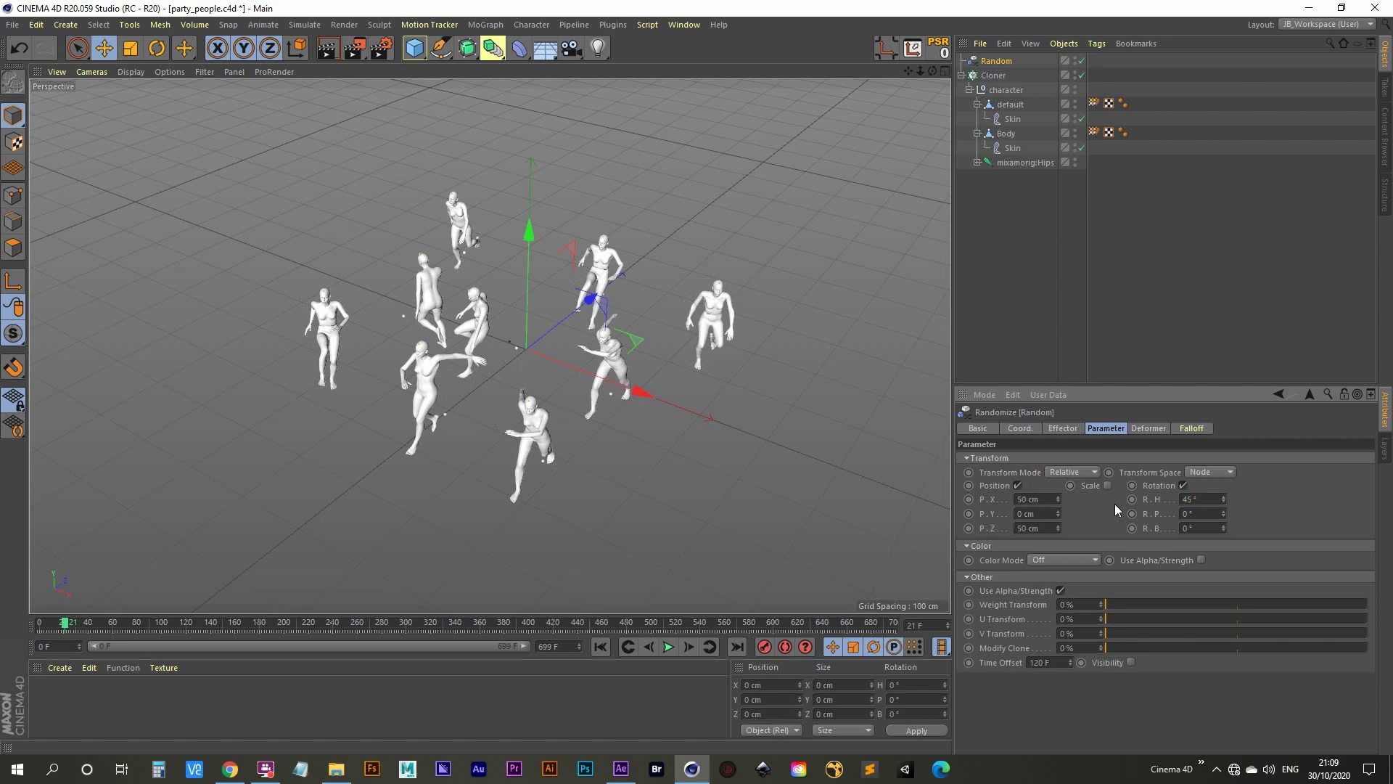
- Play the animation from the start and examine the randomized dancers from higher angles
left_click_drag(464, 363, 500, 319, "alt")
middle_click_drag(500, 319, 479, 323, "alt")
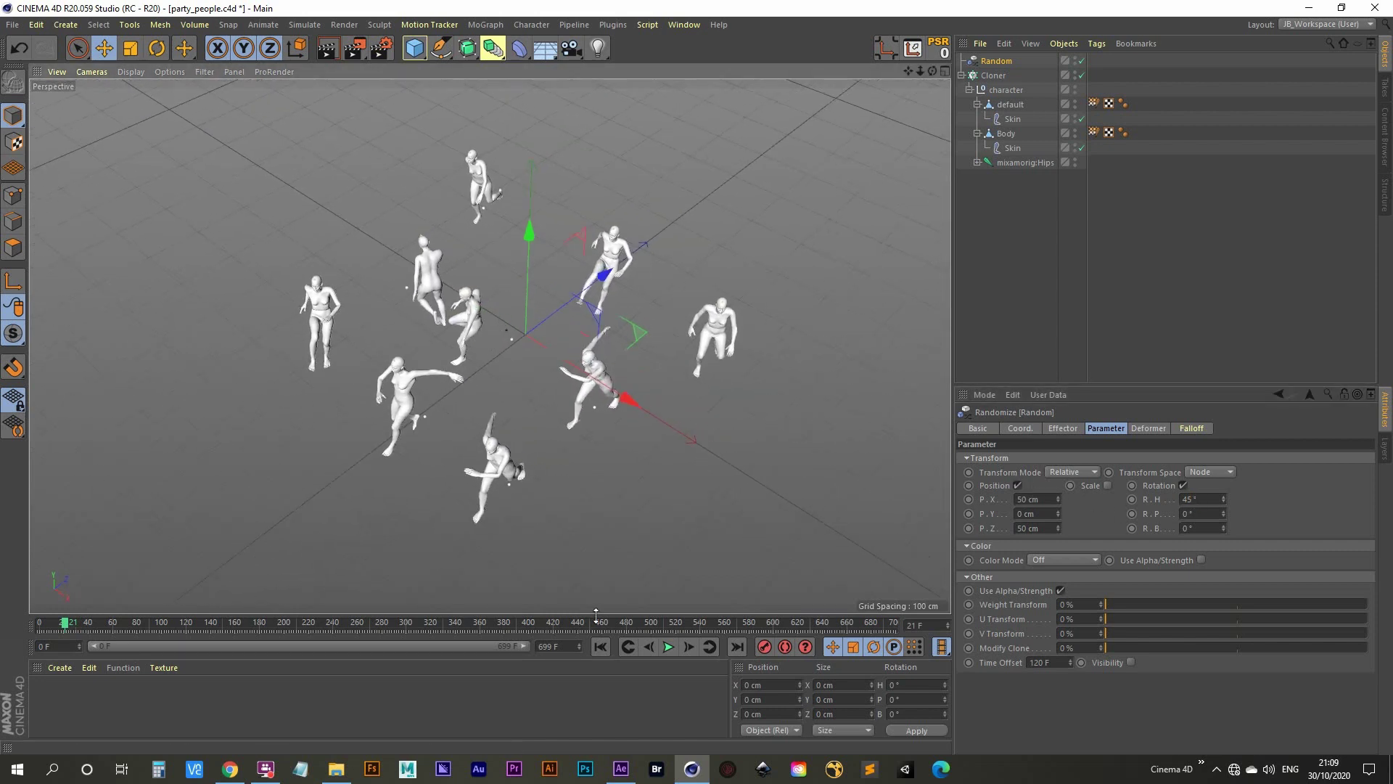
left_click(601, 648)
left_click(669, 647)
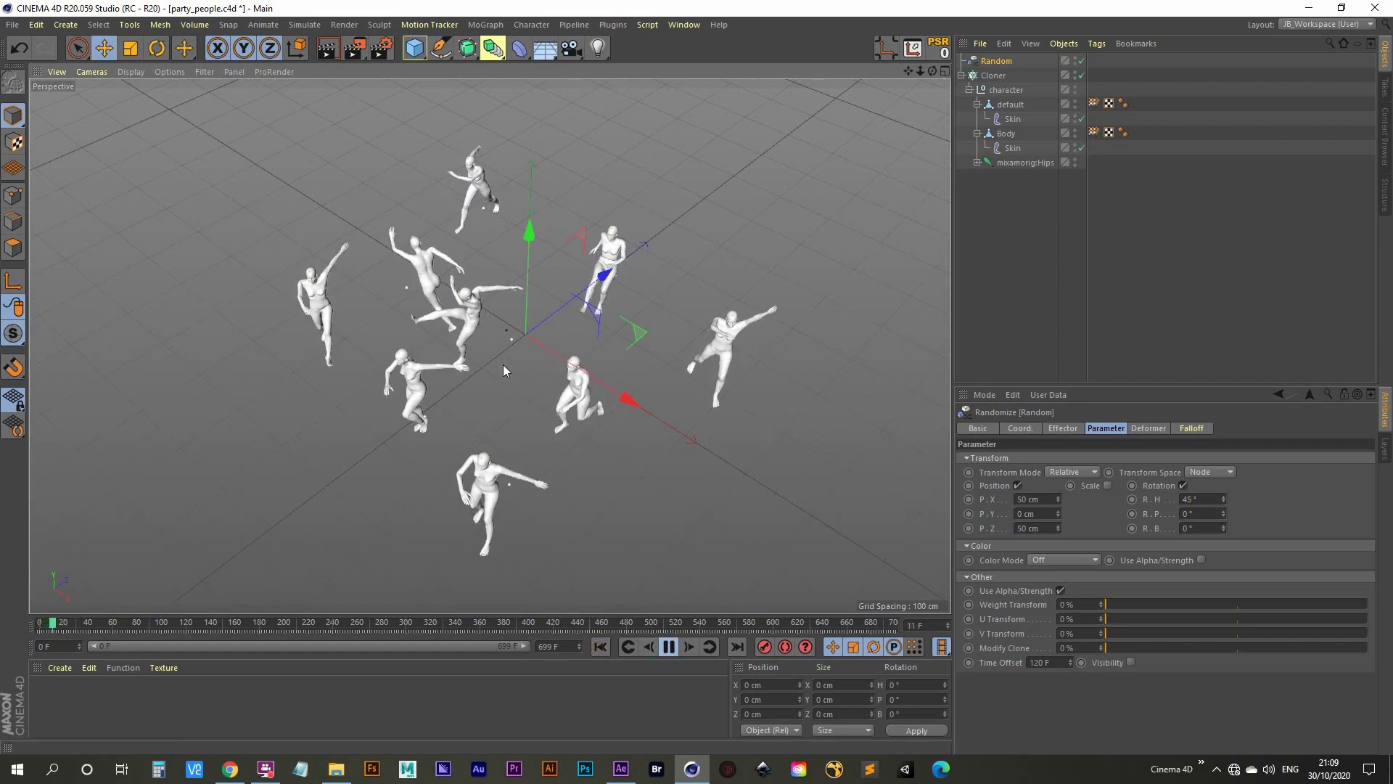
left_click_drag(451, 354, 449, 430, "alt")
middle_click_drag(422, 323, 389, 406, "alt")
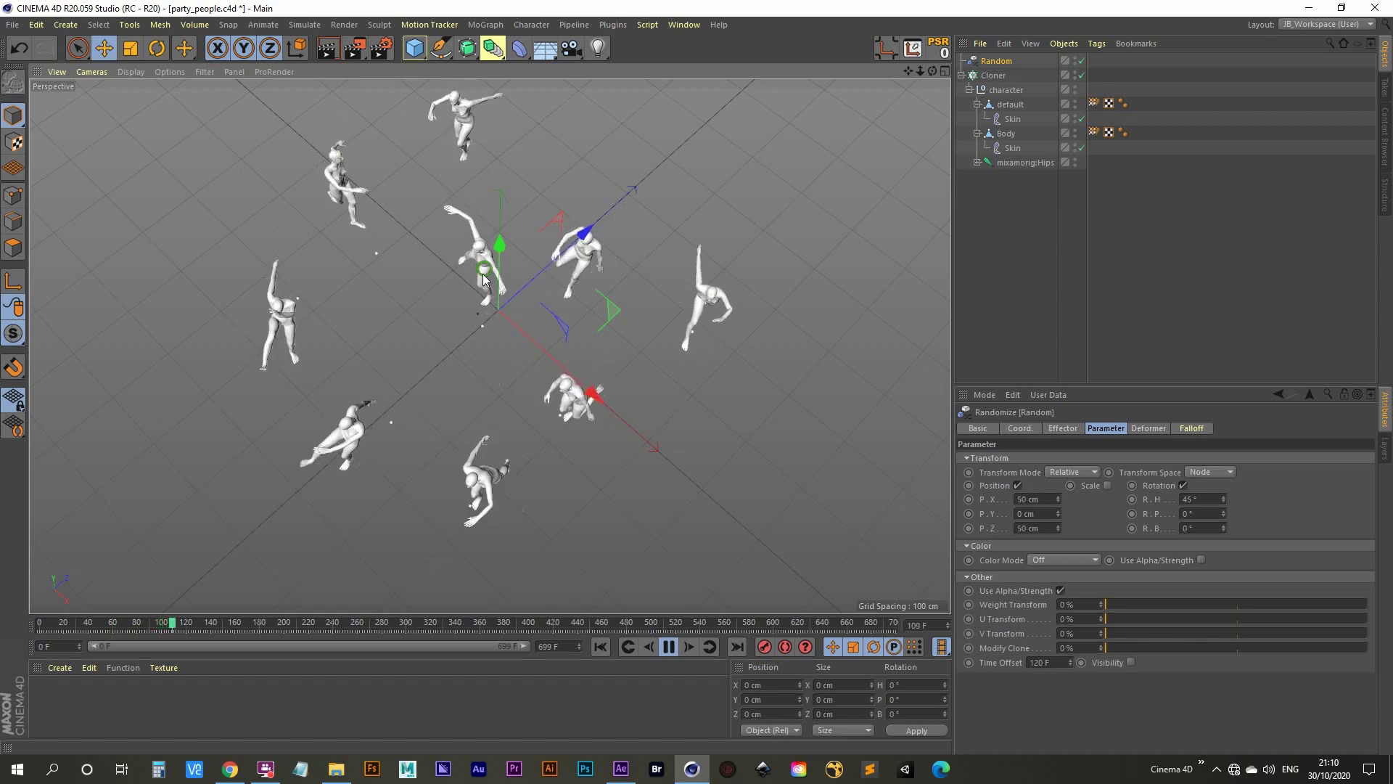
left_click_drag(481, 310, 477, 277, "alt")
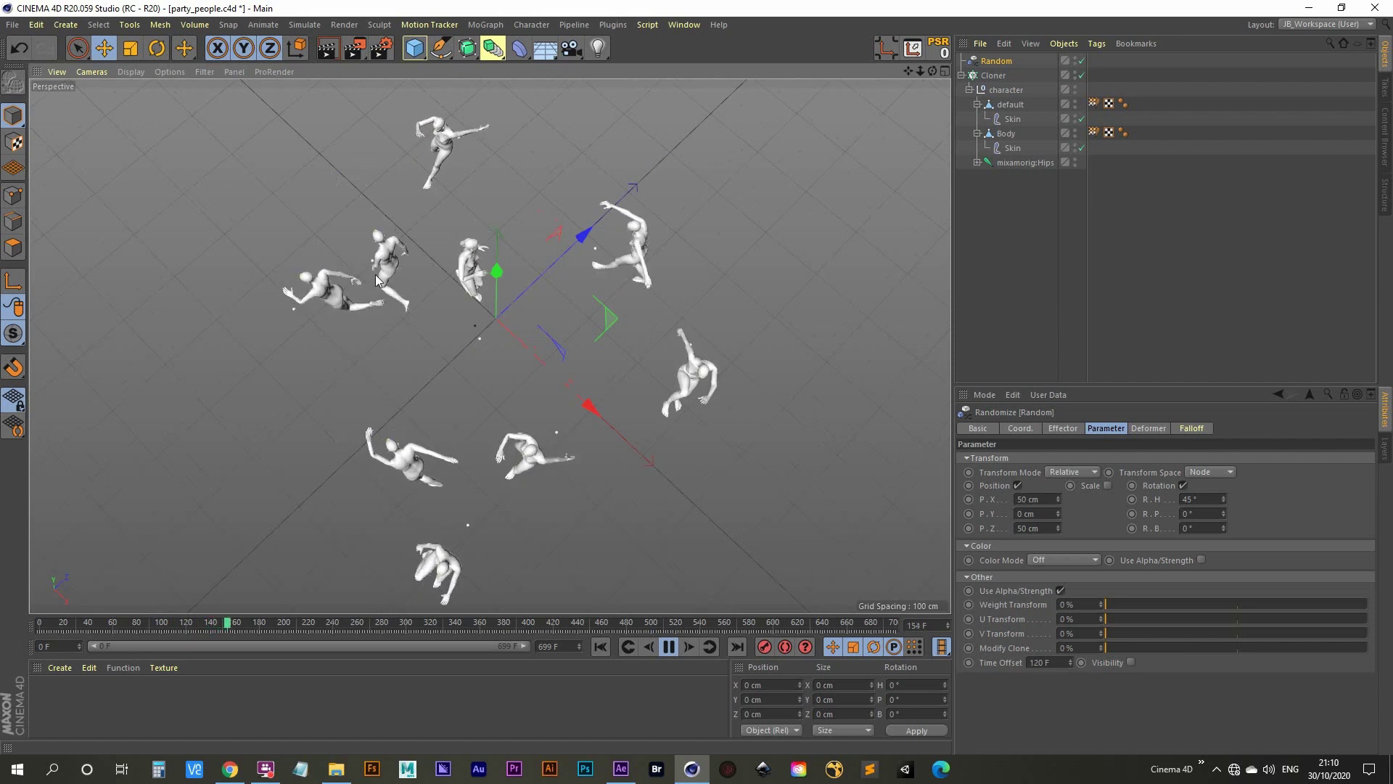
left_click(668, 646)
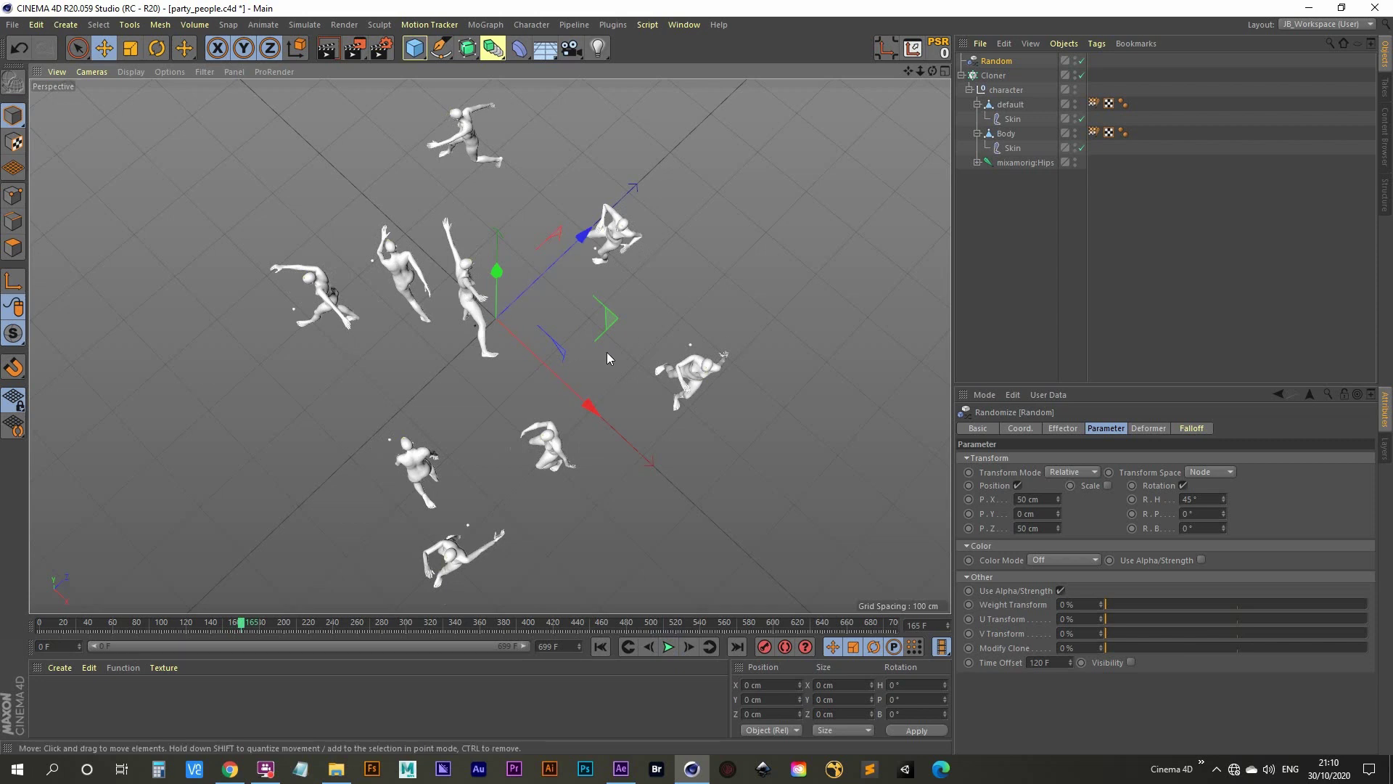
left_click(1000, 77)
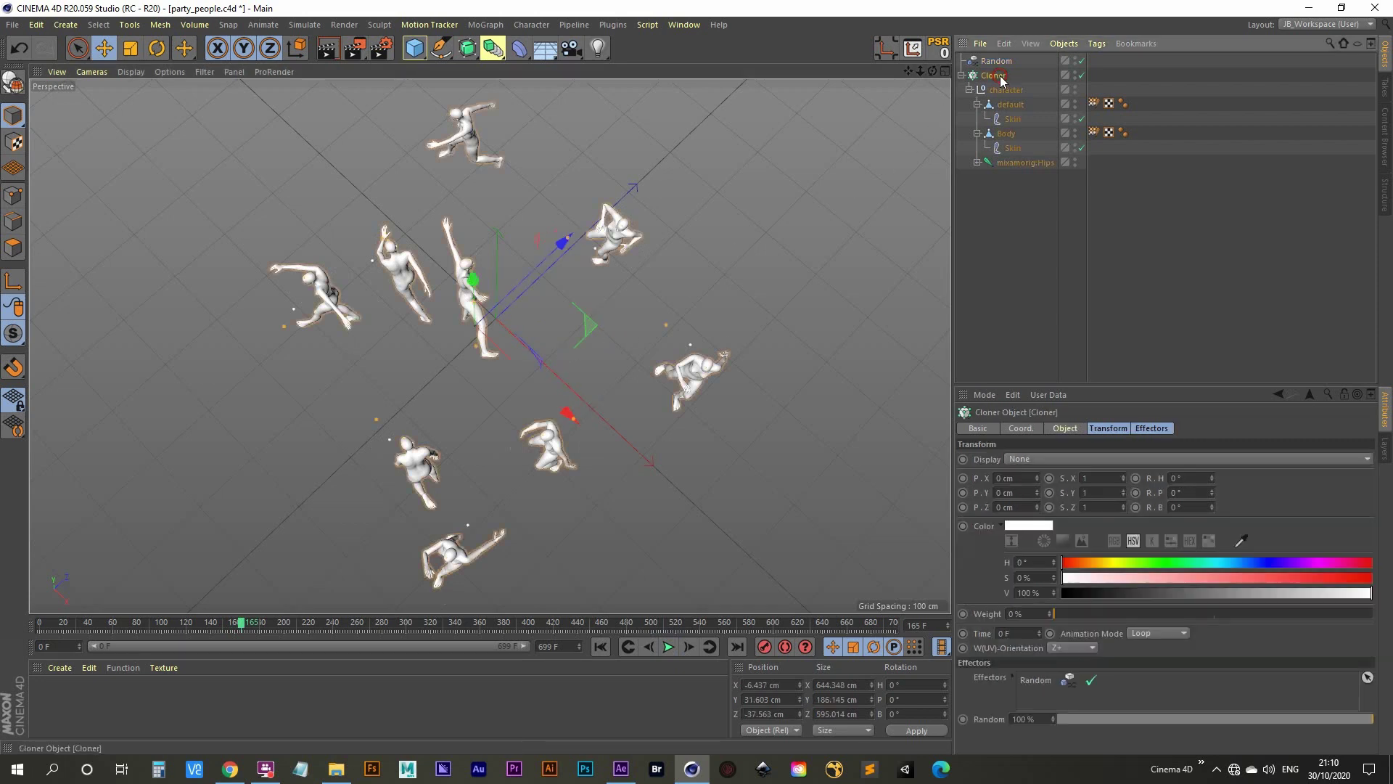
left_click(1065, 429)
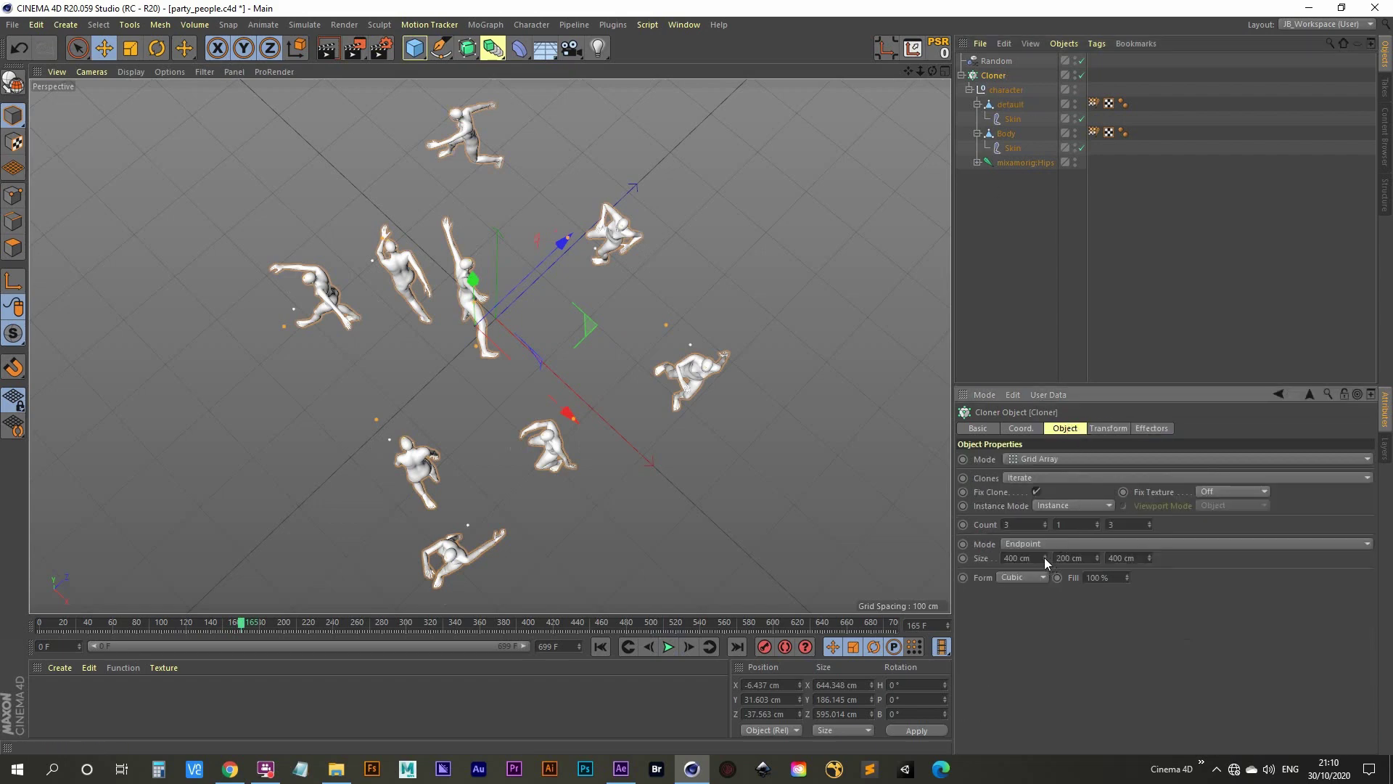
left_click_drag(1045, 557, 1045, 557)
key("ctrl+z")
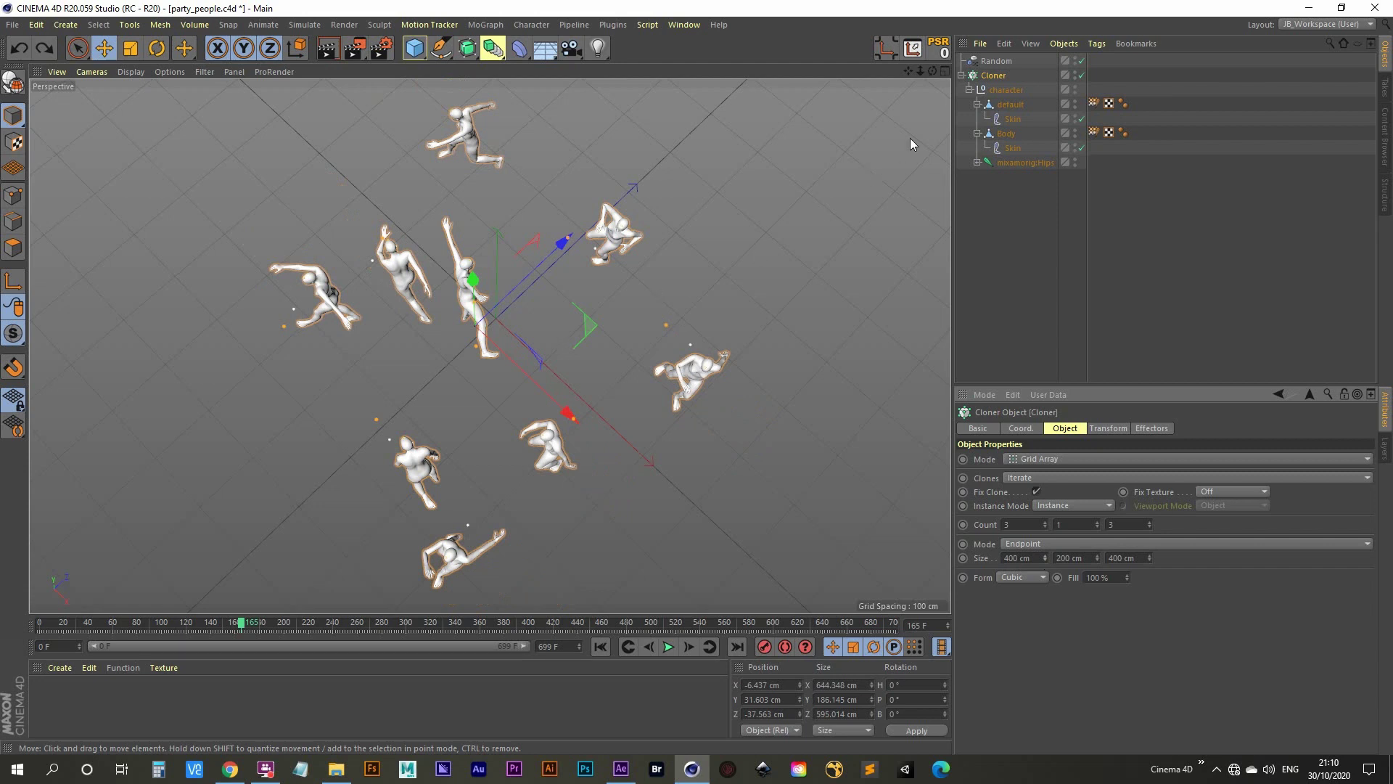
- Add a Push Apart effector to the Cloner and set its radius to 154 cm
left_click(995, 78)
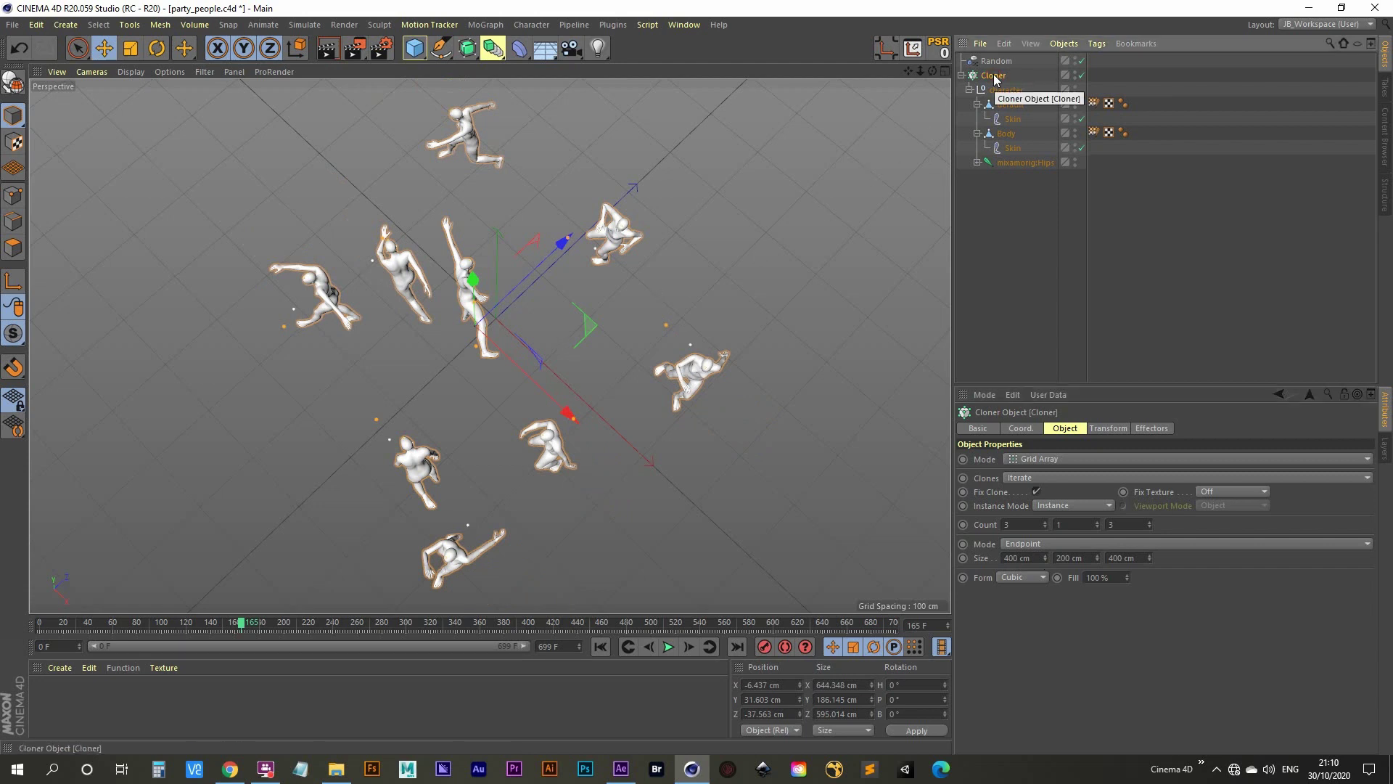
left_click(487, 25)
mouse_move(504, 46)
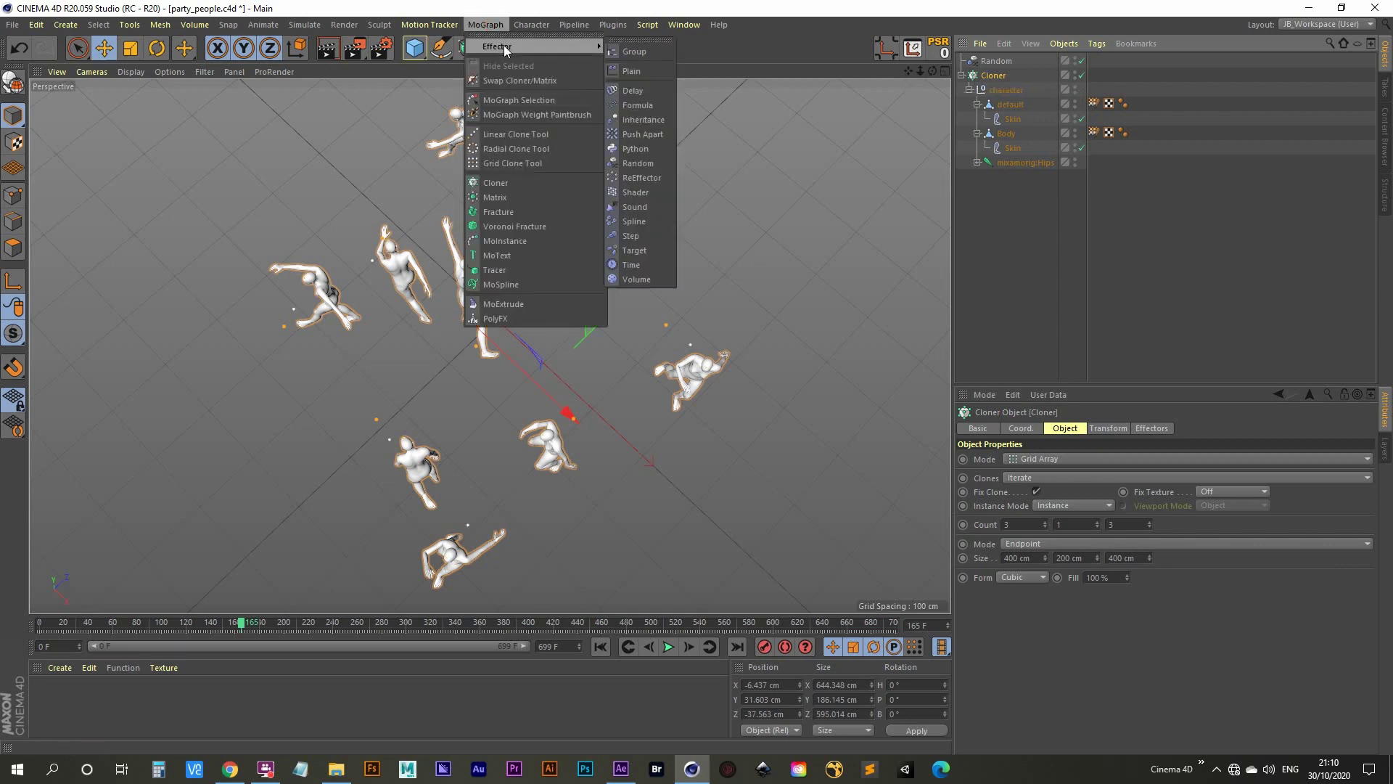
left_click(642, 134)
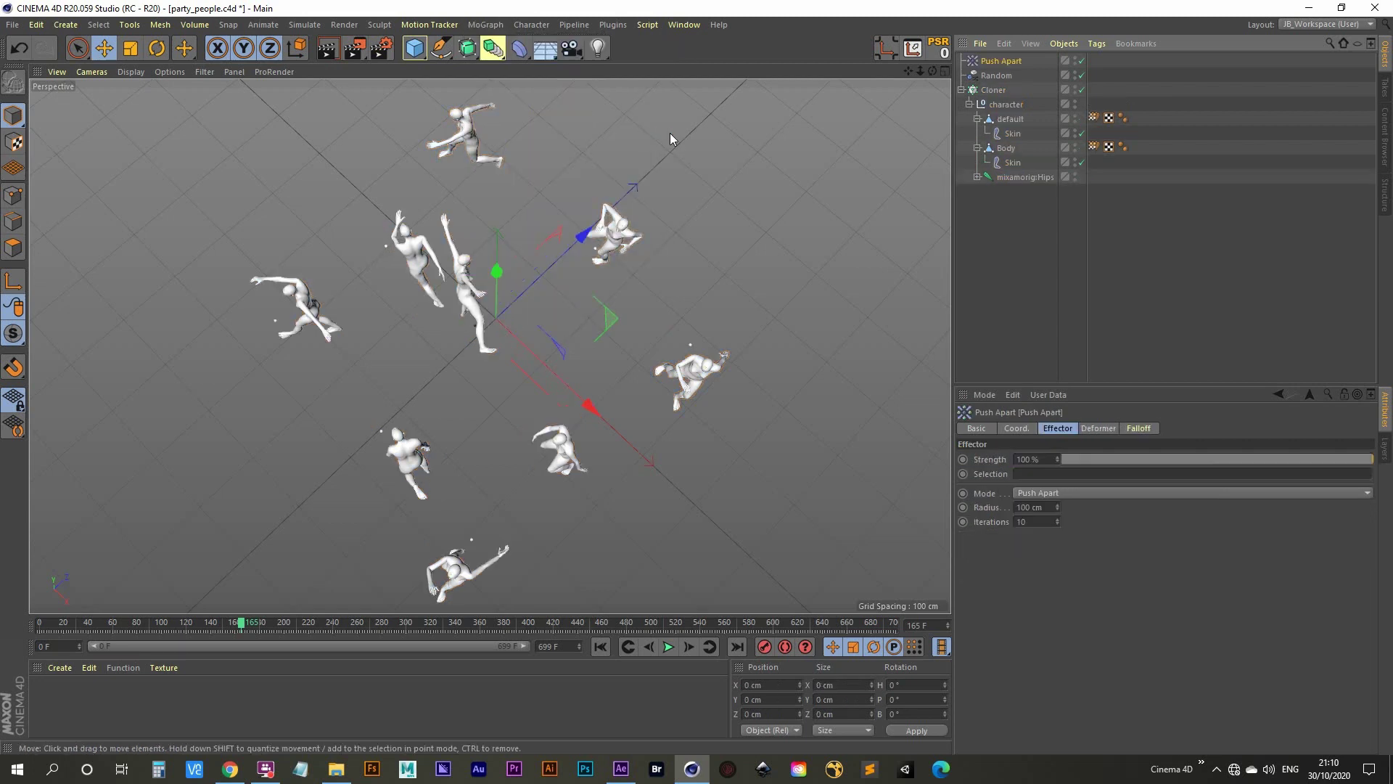
left_click_drag(1058, 508, 1058, 460)
mouse_move(481, 288)
left_mouse_down("alt")
mouse_move(568, 444)
mouse_move(482, 477)
mouse_move(444, 332)
mouse_move(454, 235)
mouse_move(471, 382)
mouse_move(459, 314)
mouse_move(488, 296)
left_mouse_up("alt")
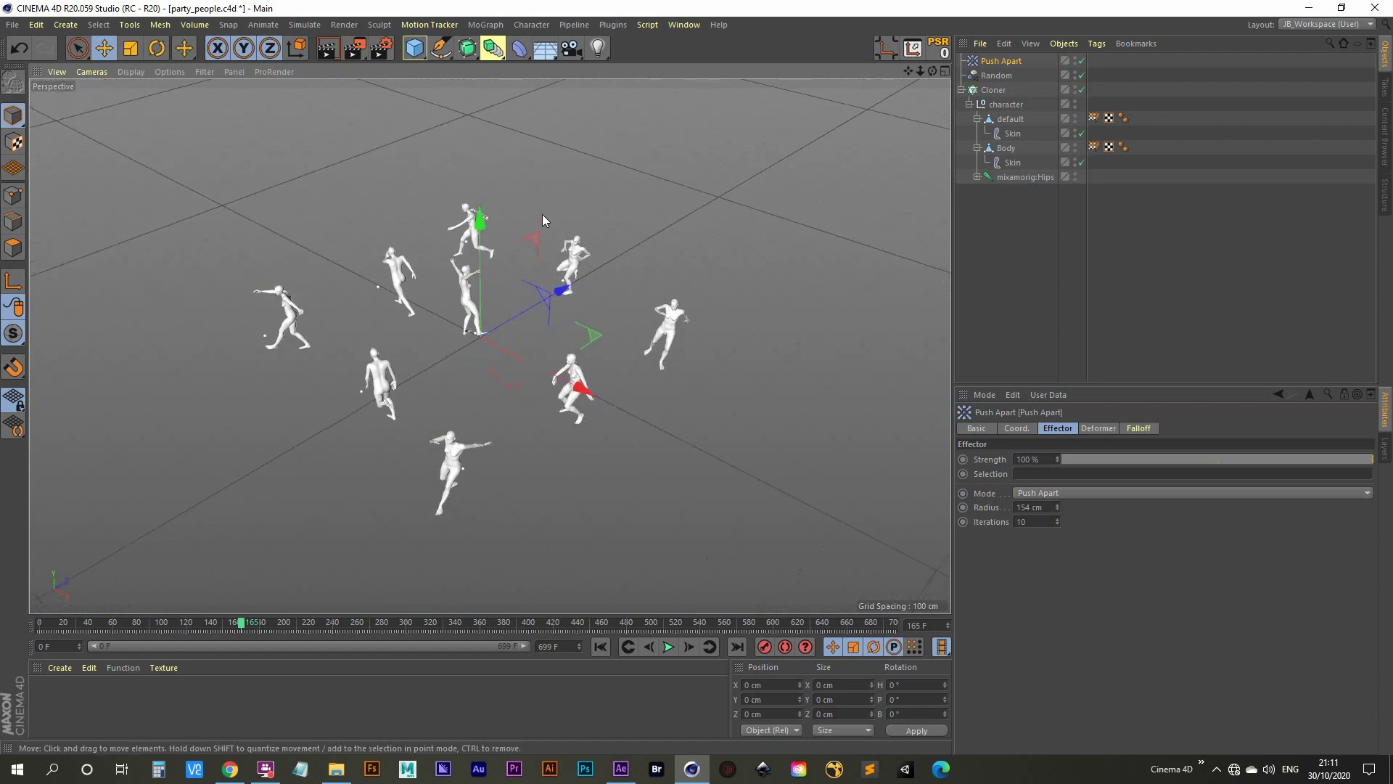
- Set the Cloner's grid count to 5 × 1 × 6 and try a Z size of about 437 cm
left_click(993, 90)
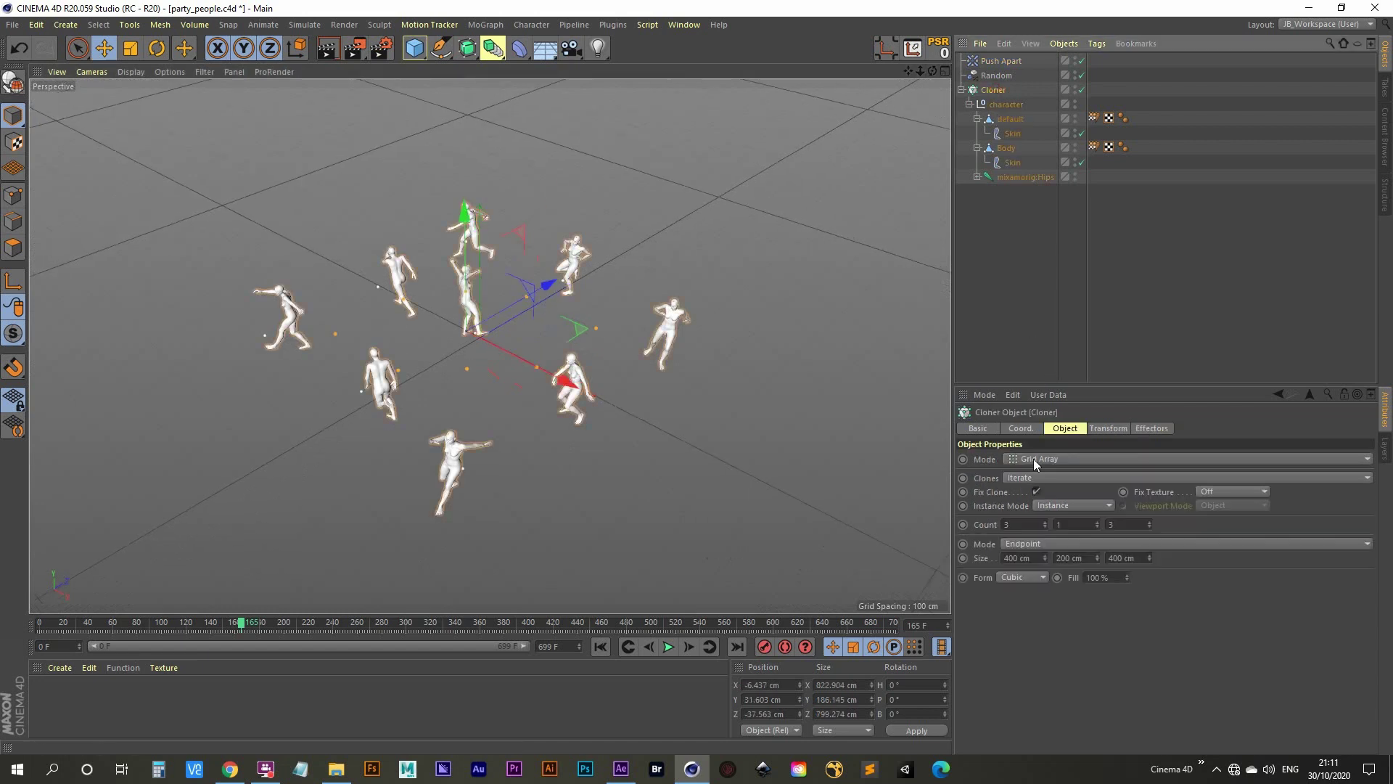
left_click(1046, 523)
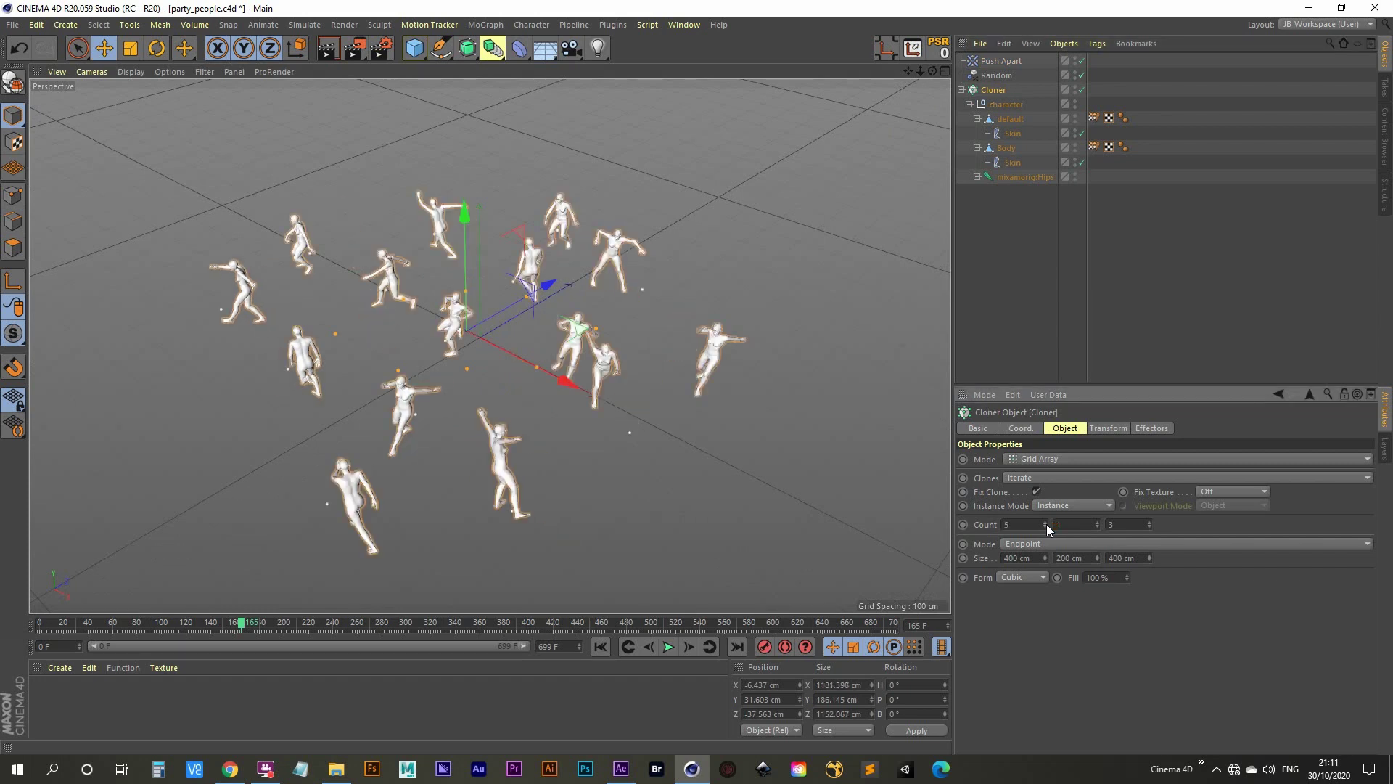
left_click(1149, 523)
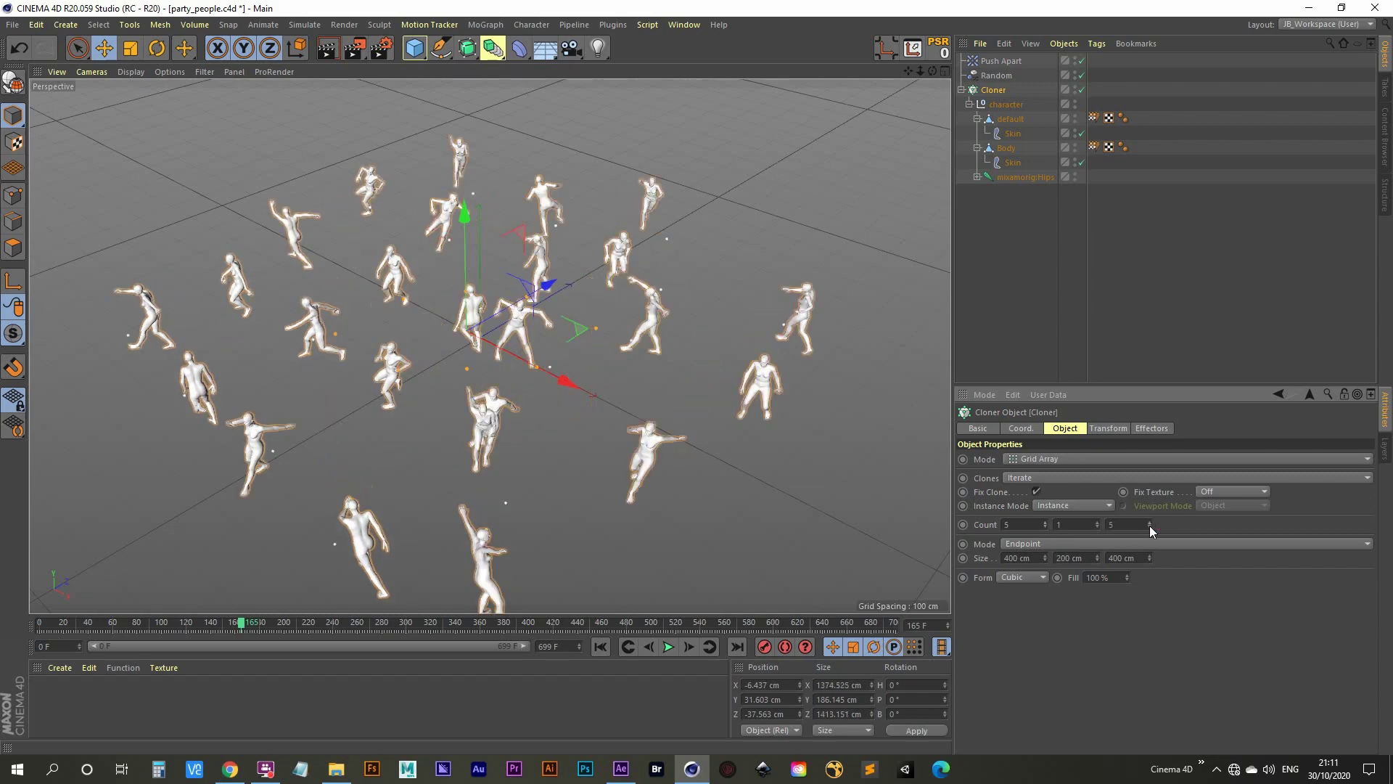
left_click(1149, 522)
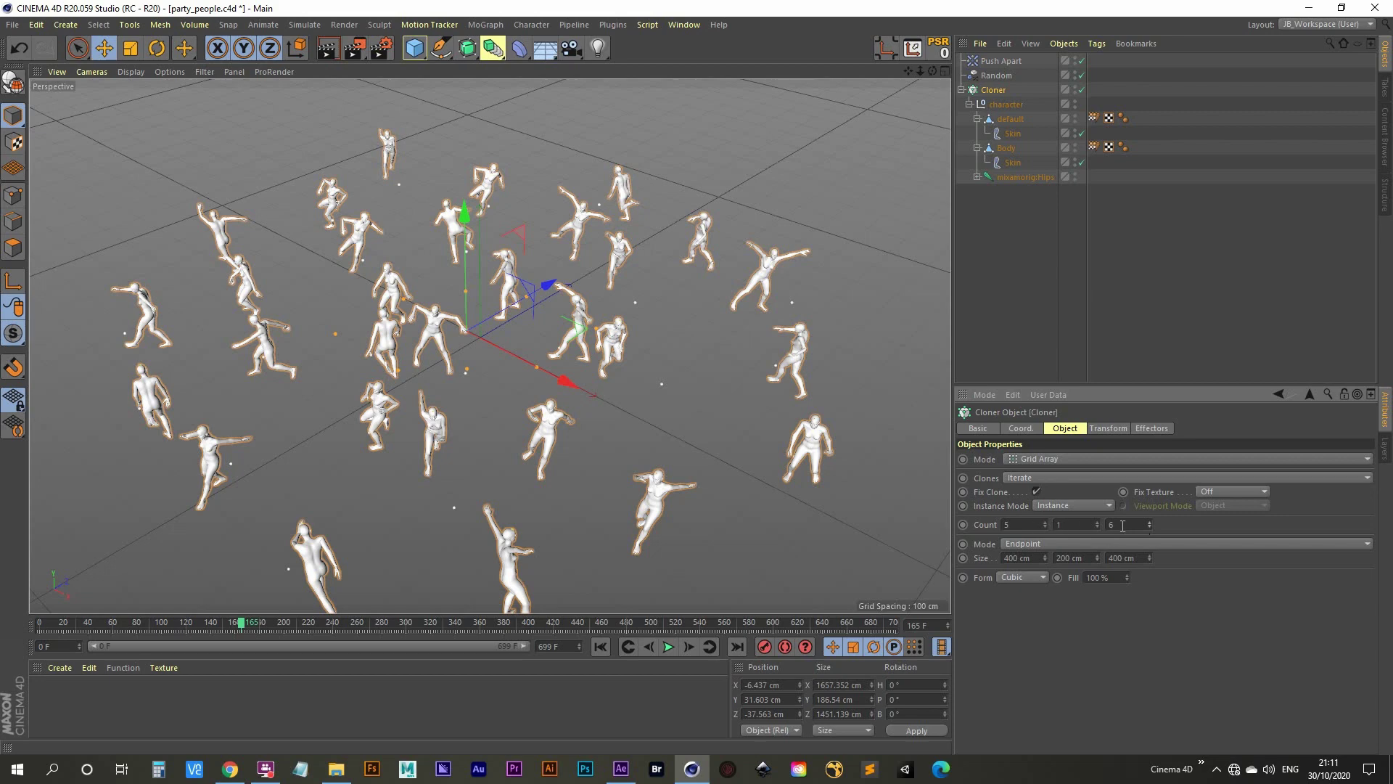
left_click_drag(1149, 562, 1169, 562)
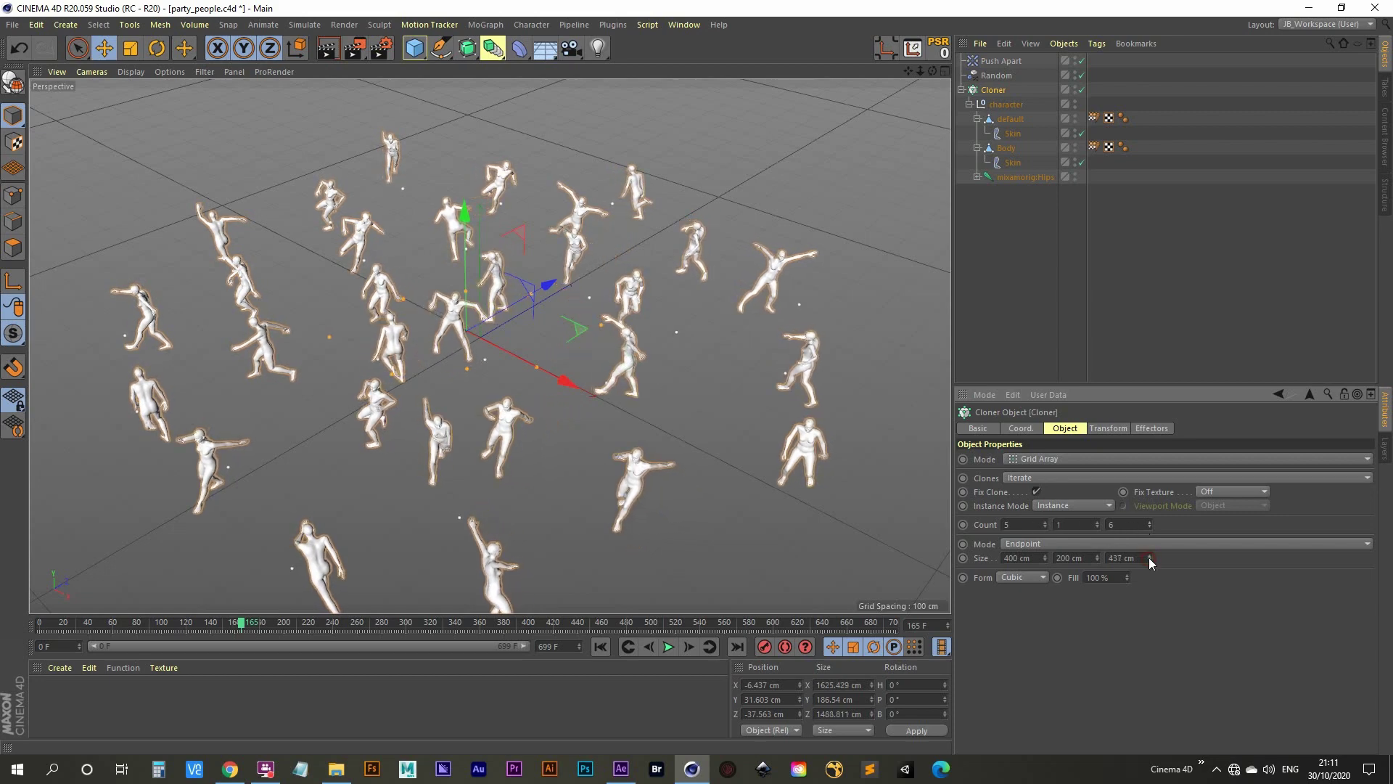
- Set the Push Apart effector's radius to 200 cm
left_click(1002, 62)
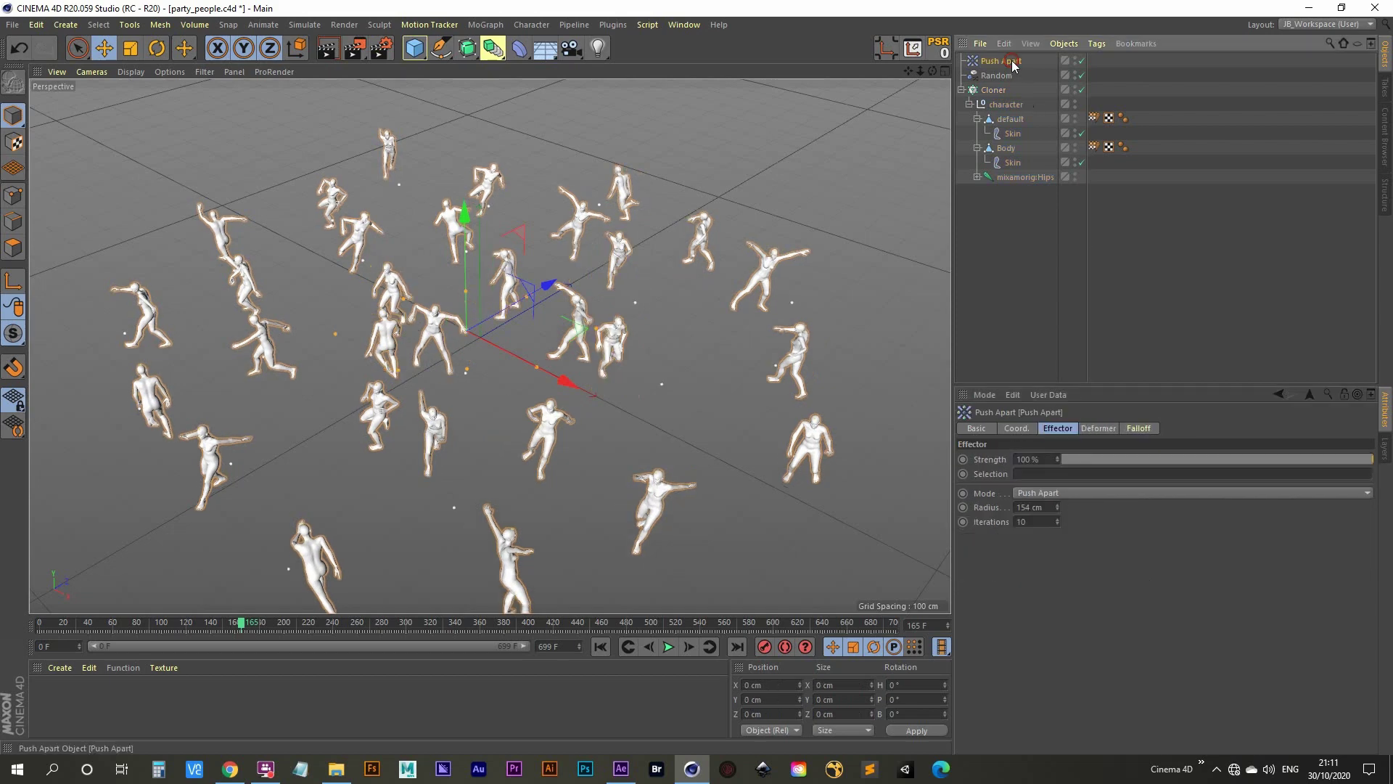
left_click_drag(1056, 508, 1085, 508)
type("200")
key("Return")
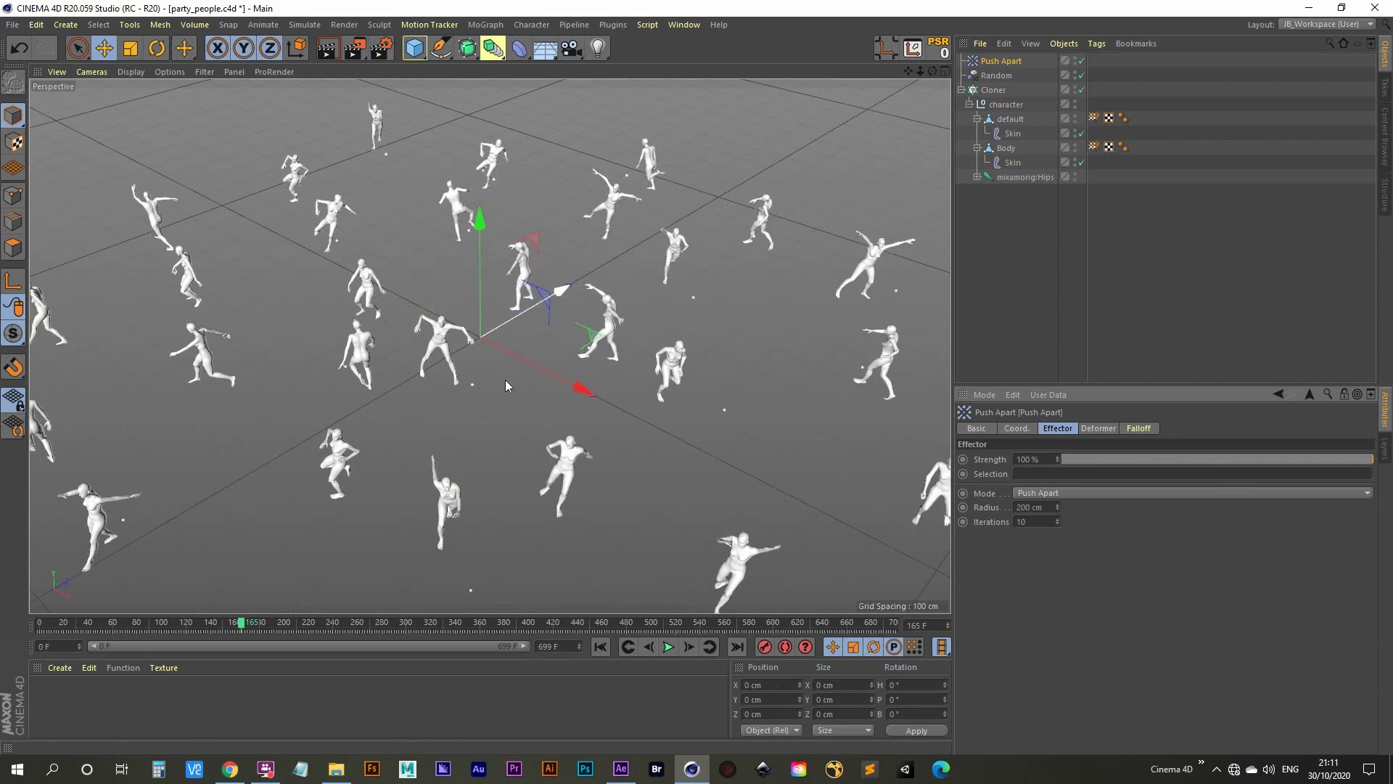
- Play the animation briefly from the start to check the spread-out dancers and return to the first frame
left_click_drag(449, 355, 425, 308, "alt")
scroll(426, 303, "down", 10)
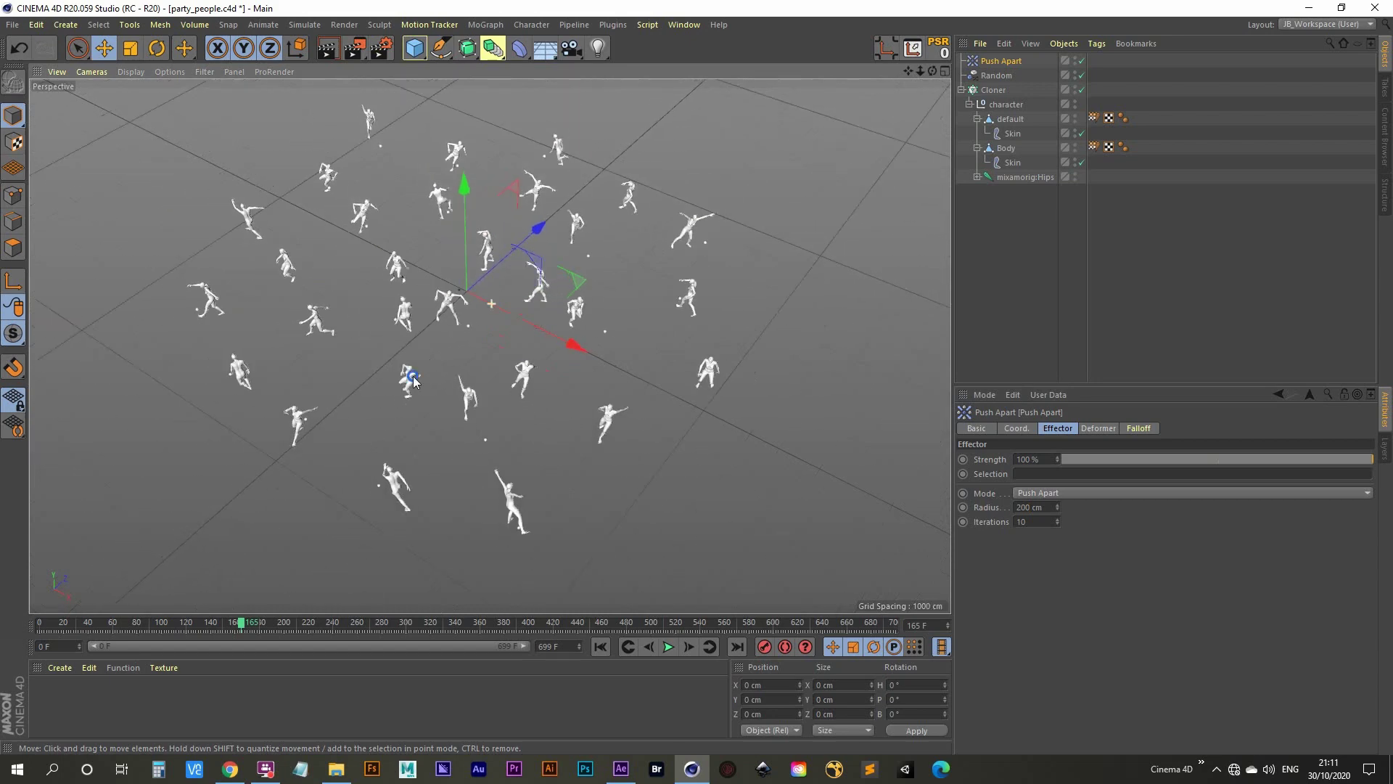
left_click(602, 647)
left_click(669, 647)
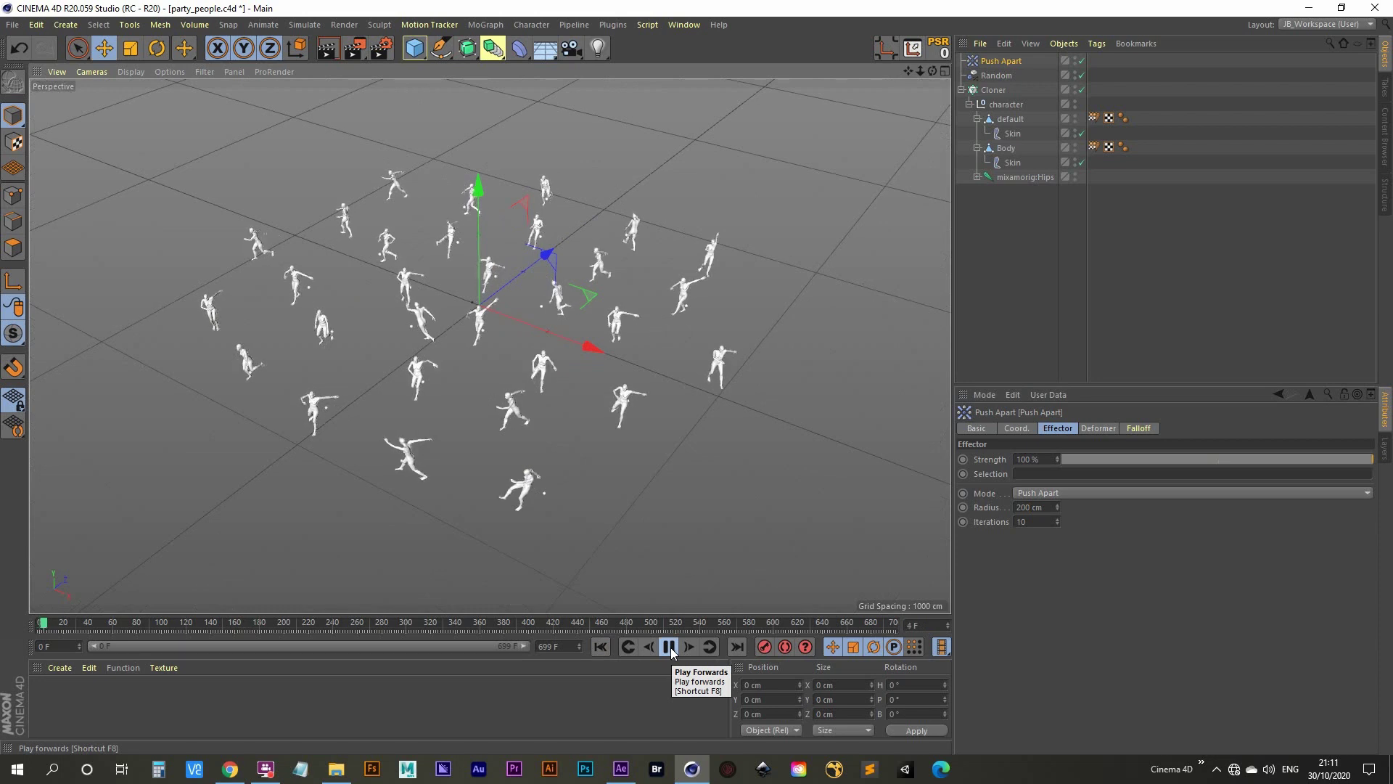
left_click(669, 647)
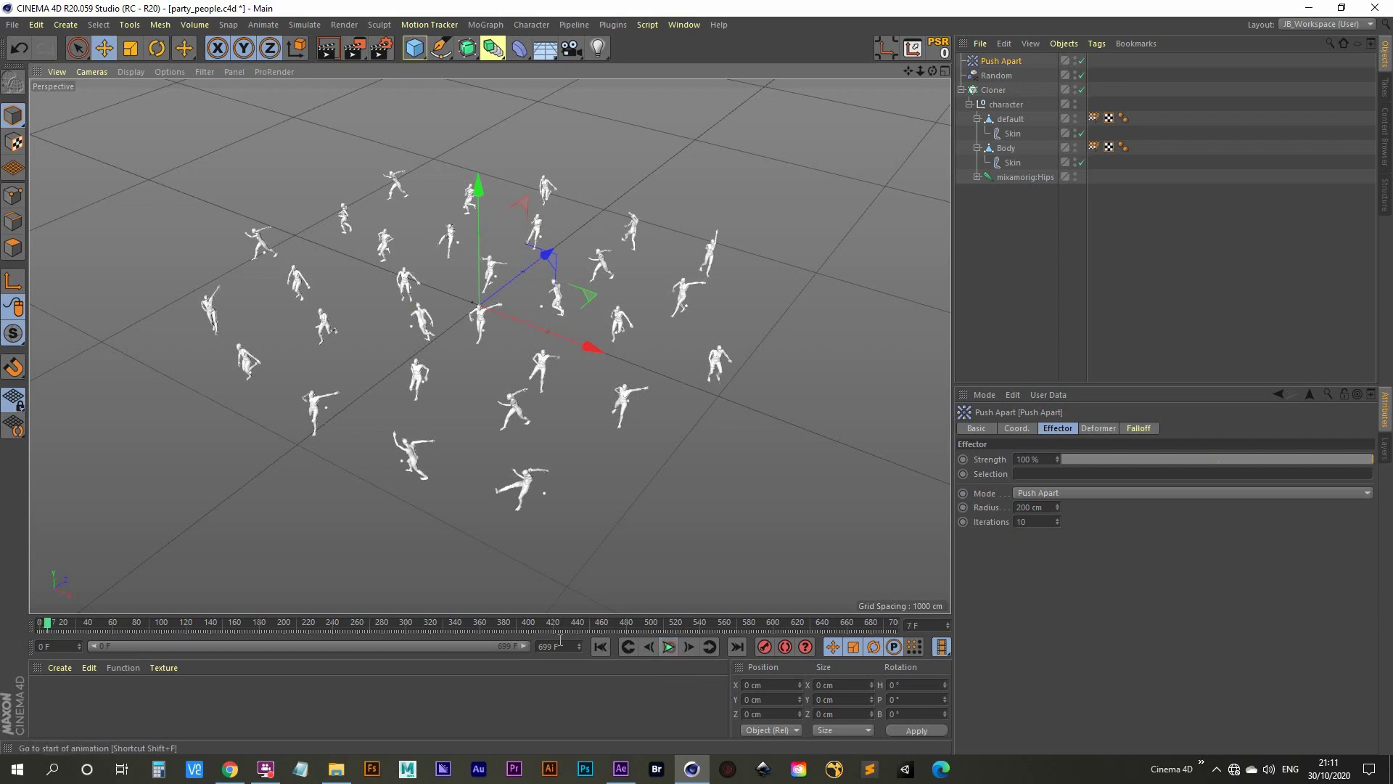
left_click(600, 645)
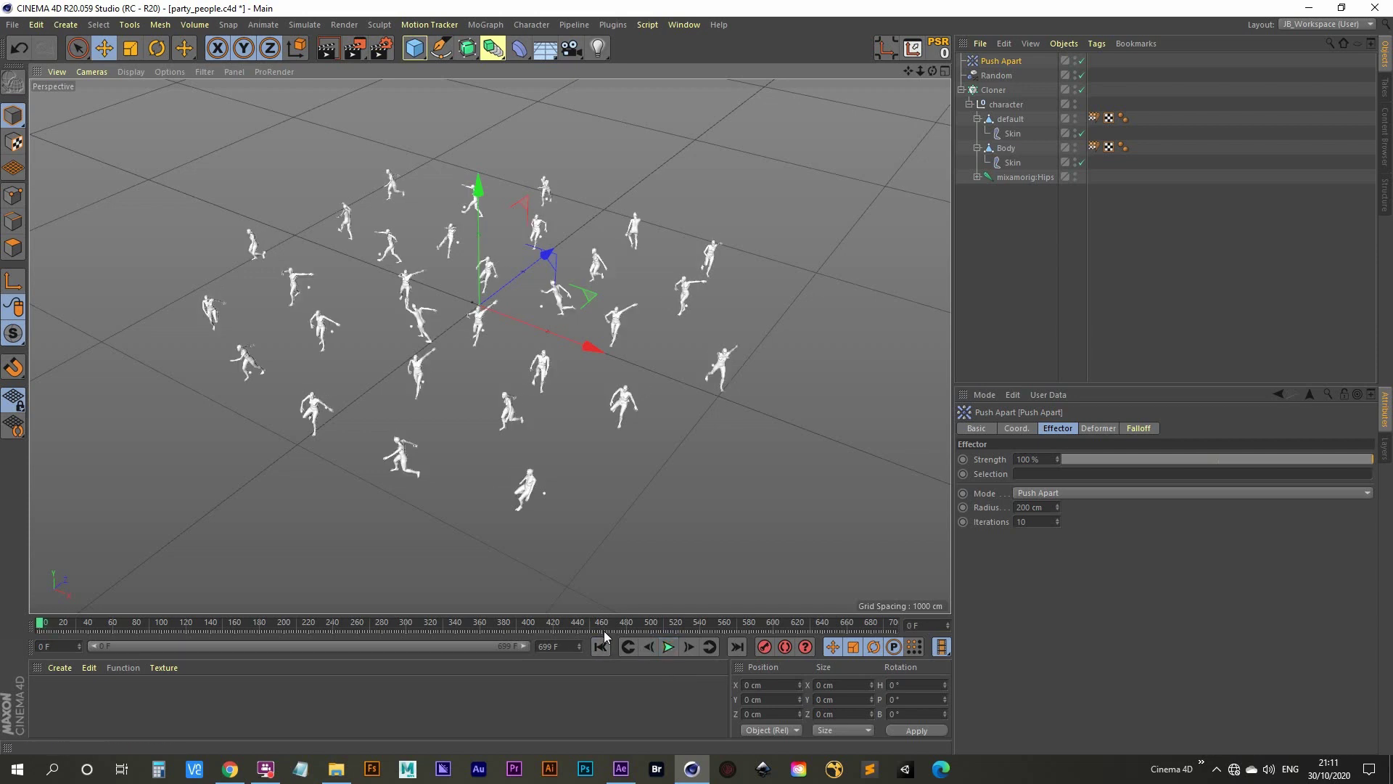
- Add a Floor object and raise it to a Y position of about 0.49 cm against the dancers' feet in the front view
left_click(545, 49)
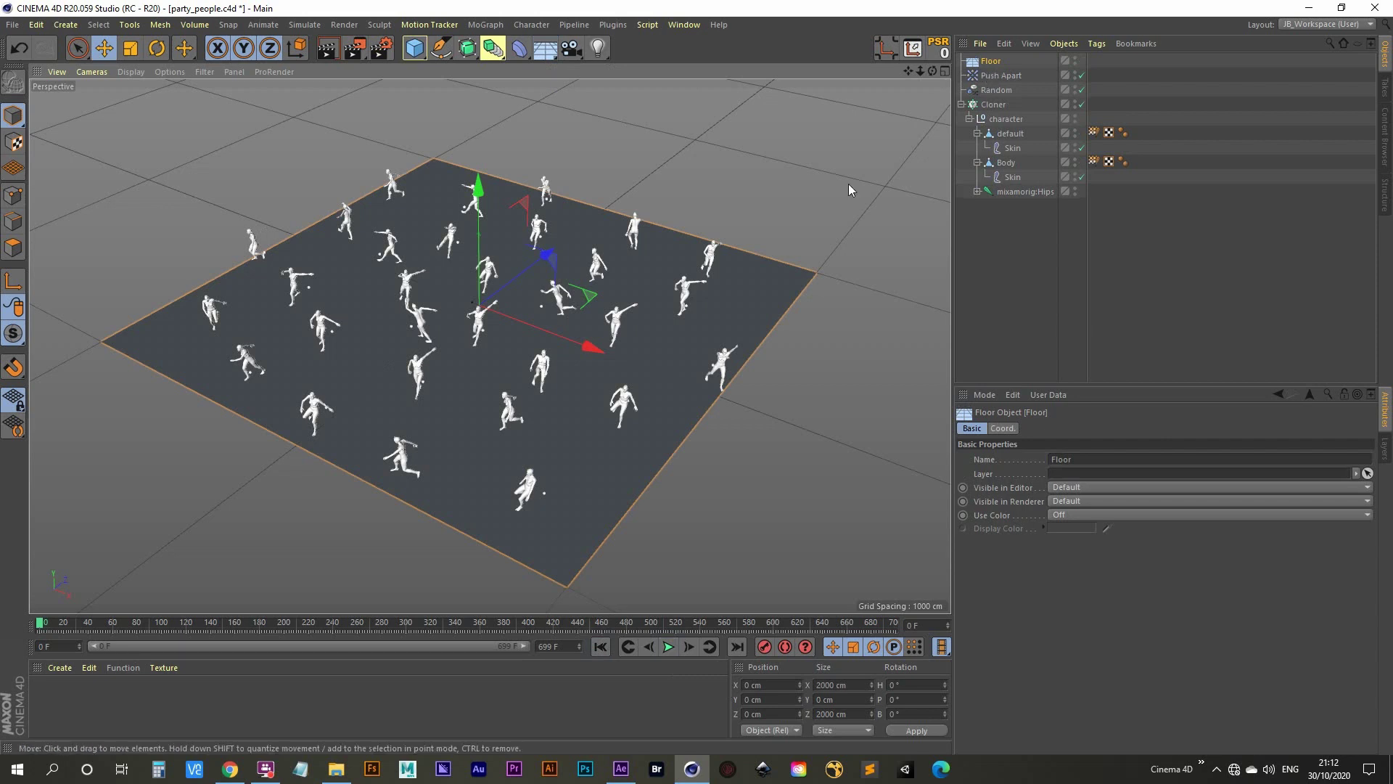
middle_click(690, 441)
middle_click(671, 439)
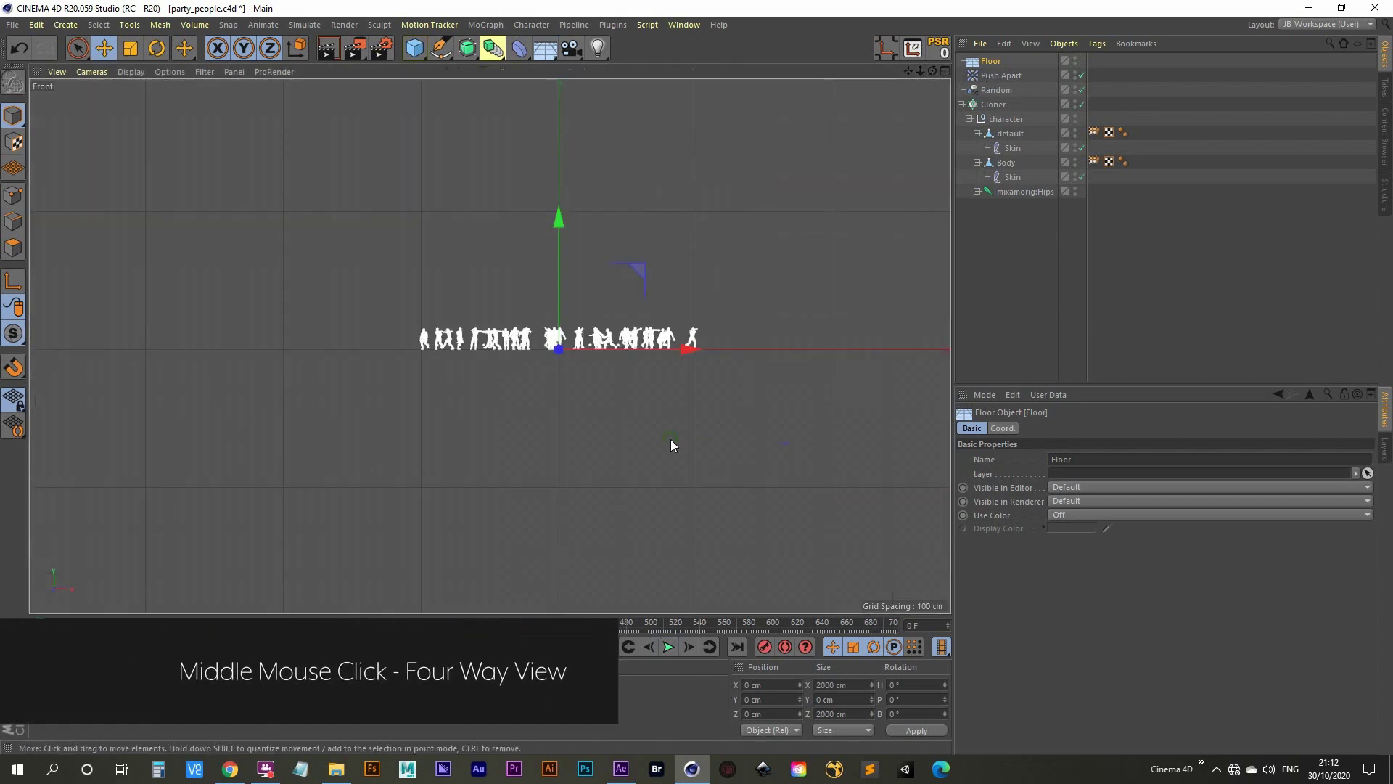
scroll(566, 357, "up", 12)
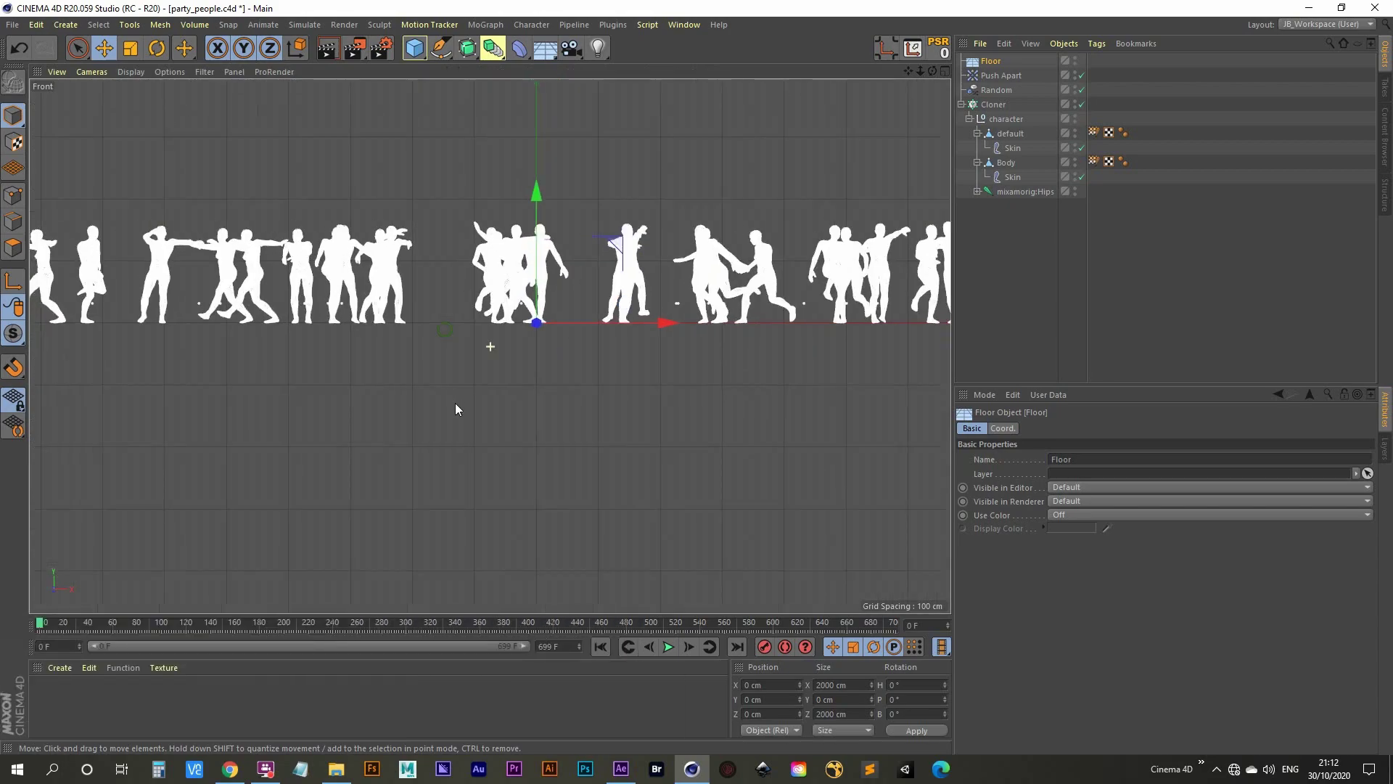
scroll(576, 359, "up", 10)
scroll(701, 401, "up", 10)
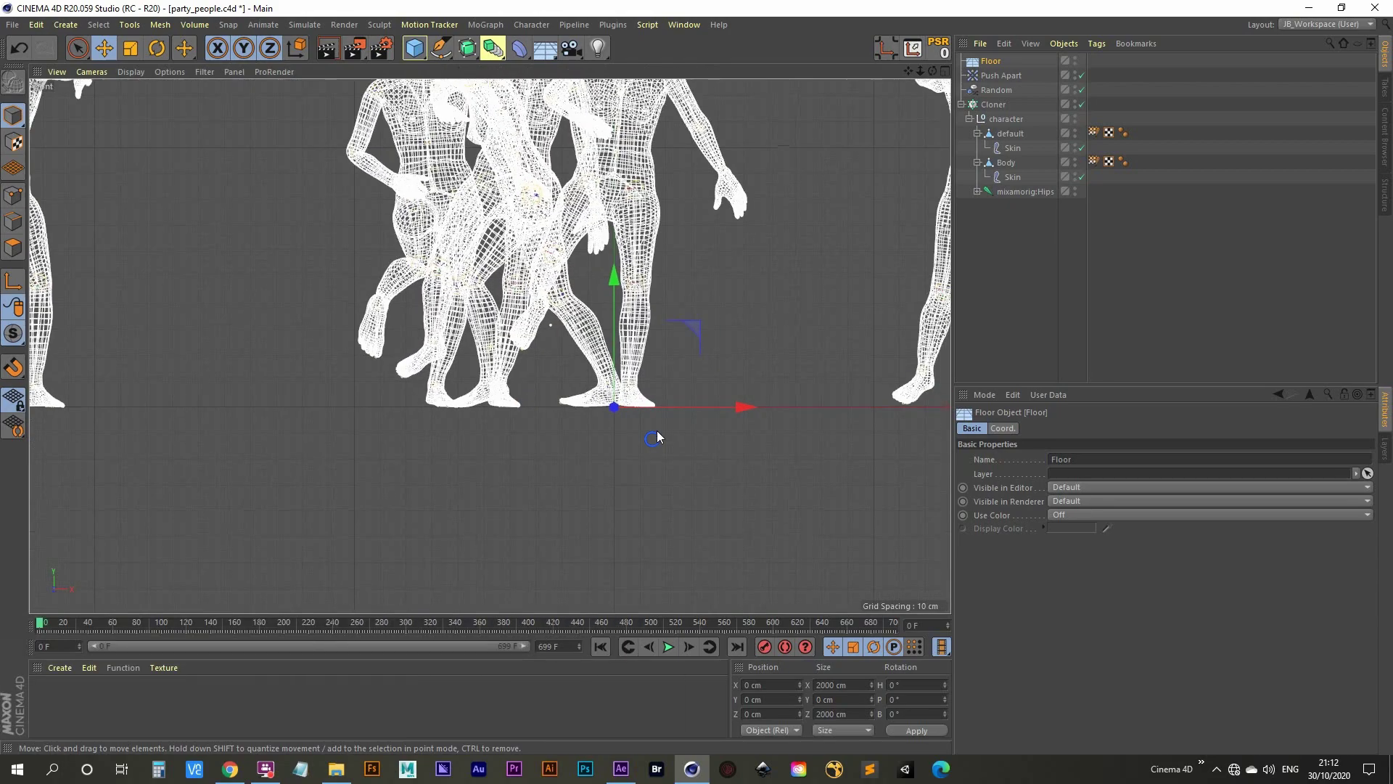
scroll(563, 349, "up", 8)
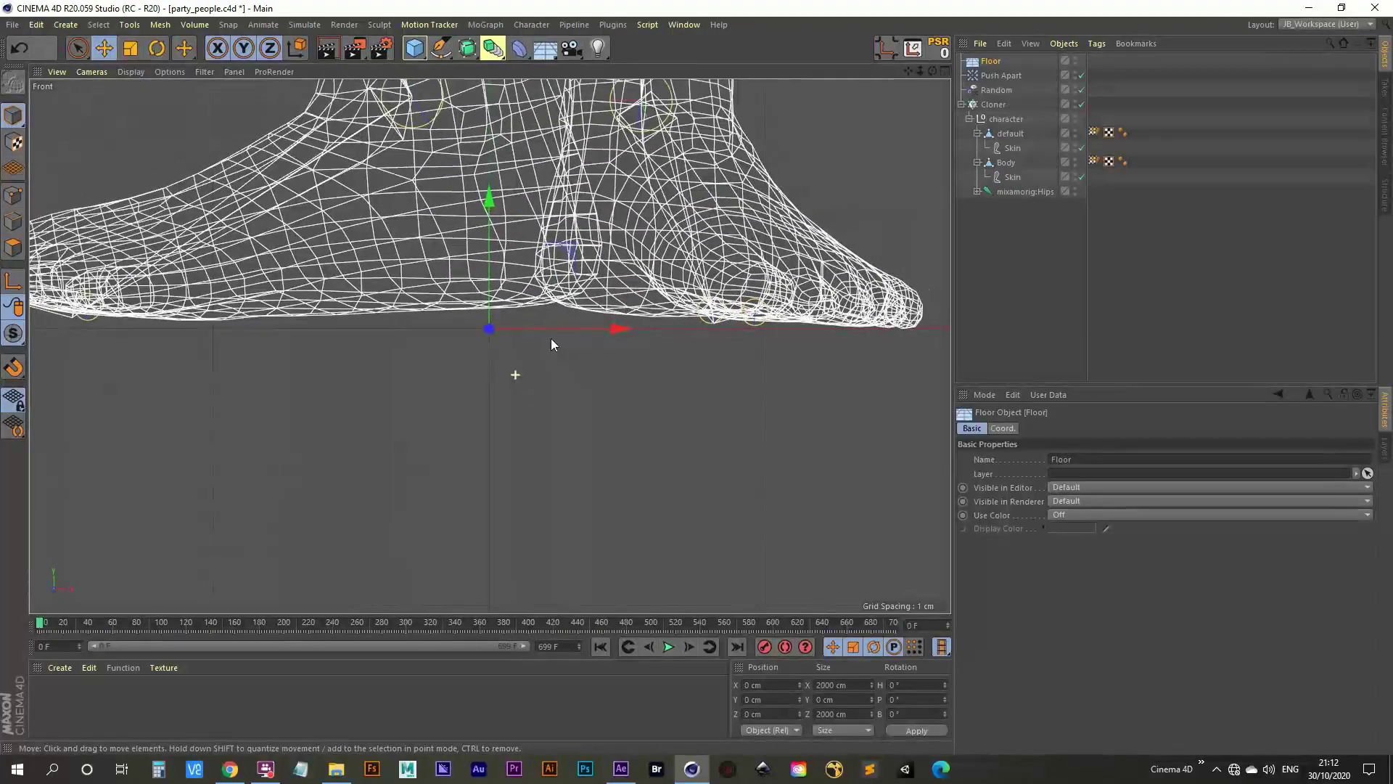
scroll(550, 339, "up", 2)
left_click_drag(483, 192, 491, 180)
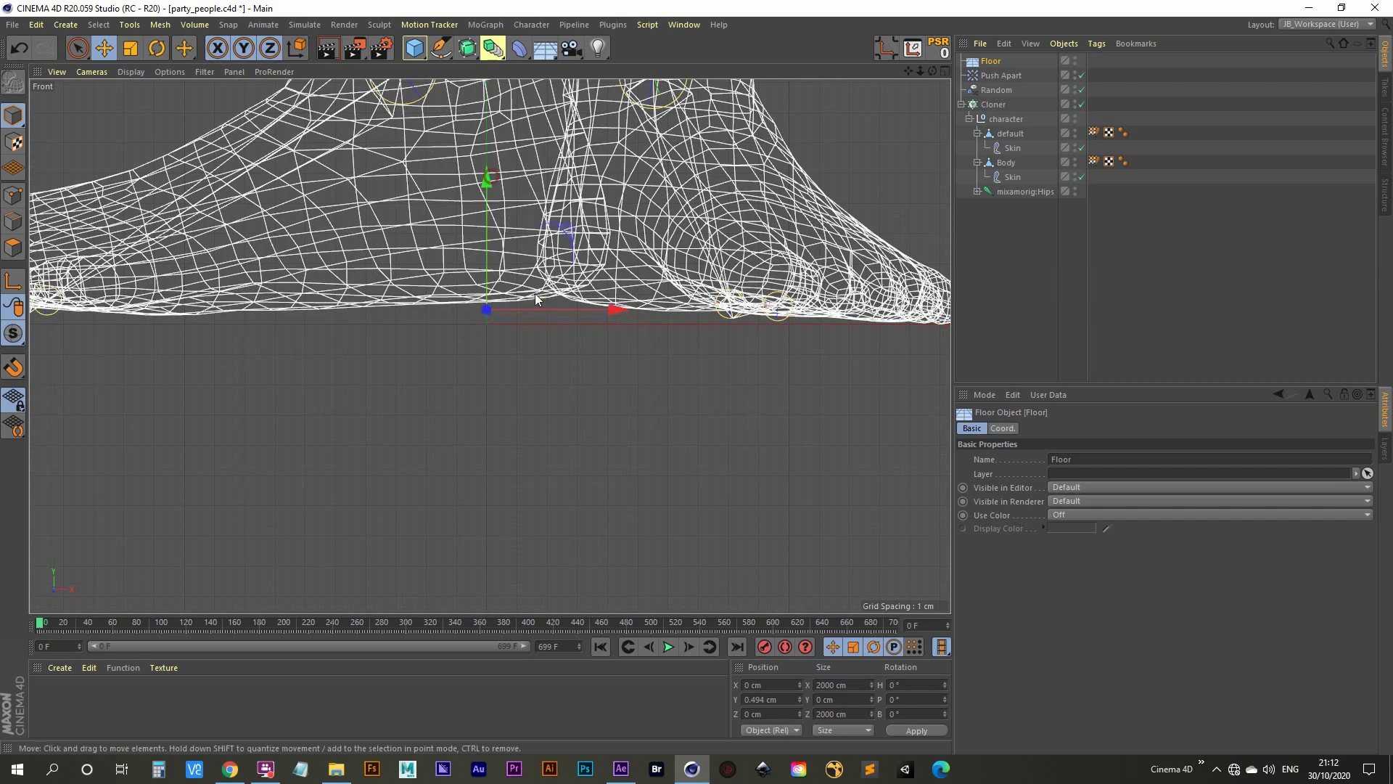
- Return to the perspective view and examine the crowd on the floor from a raised angle
middle_click(436, 308)
middle_click(317, 241)
mouse_move(520, 440)
left_mouse_down("alt")
mouse_move(489, 425)
mouse_move(508, 392)
mouse_move(531, 425)
mouse_move(495, 441)
left_mouse_up("alt")
right_click_drag(495, 441, 510, 406, "alt")
middle_click_drag(510, 406, 502, 384, "alt")
right_click_drag(502, 384, 497, 386, "alt")
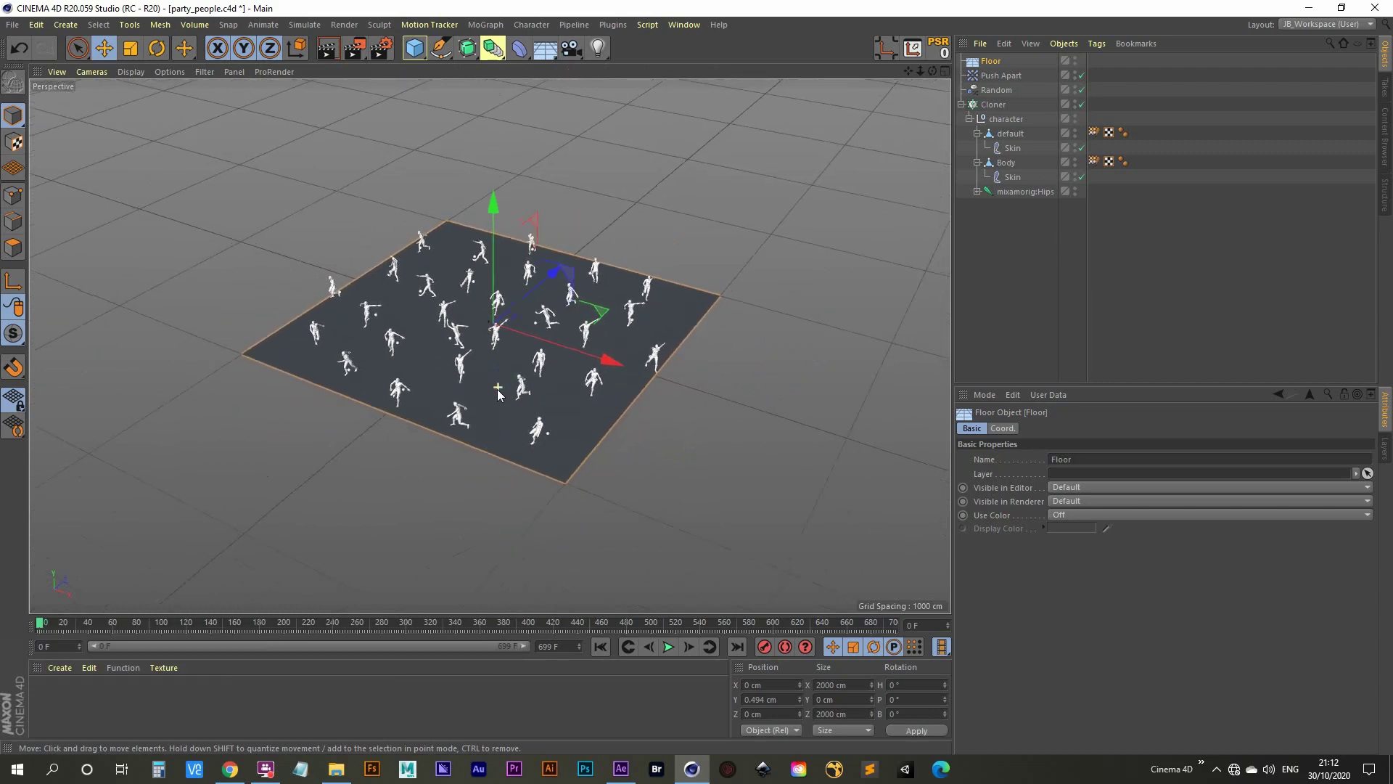
middle_click_drag(529, 370, 537, 376, "alt")
right_click_drag(536, 376, 543, 367, "alt")
middle_click_drag(543, 370, 542, 352, "alt")
left_click_drag(541, 352, 520, 321, "alt")
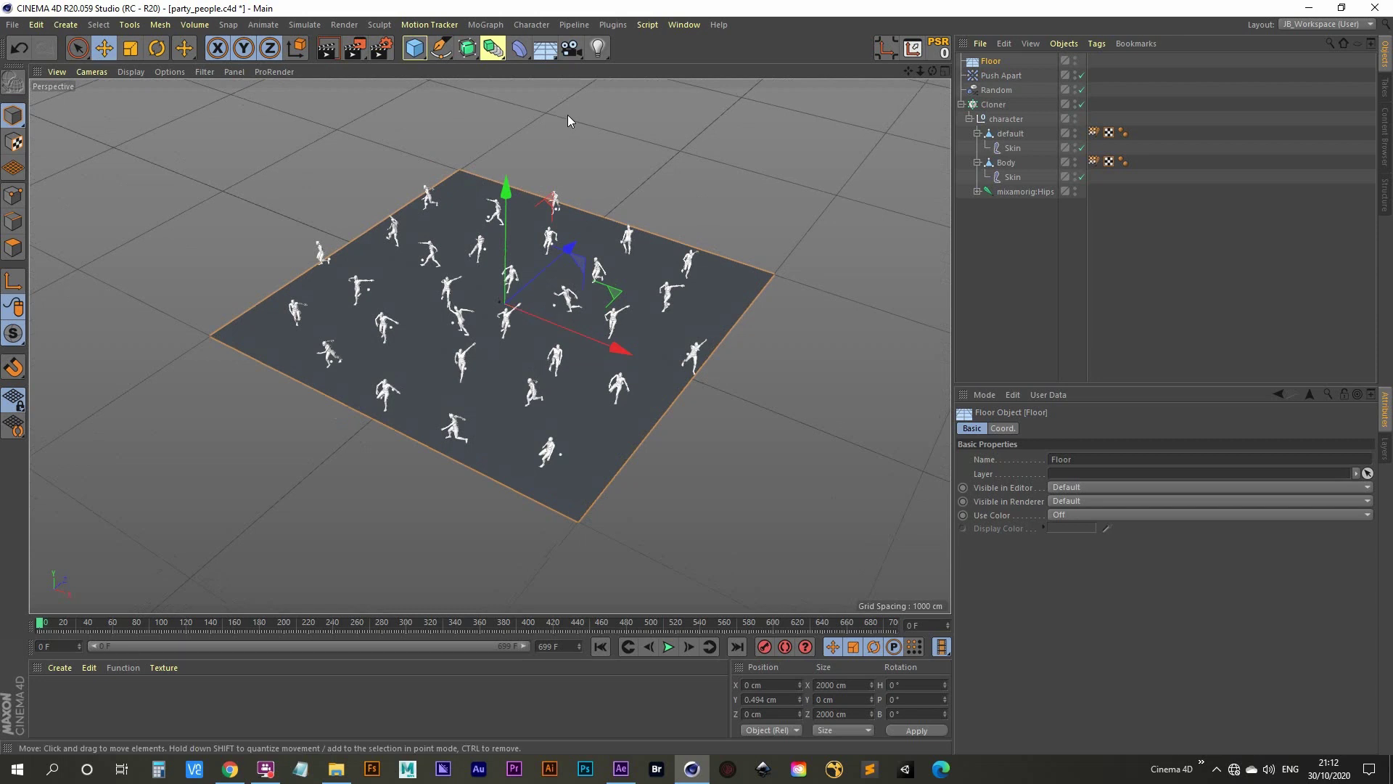
- Add an Area light and a null object named light_target
left_click(598, 48)
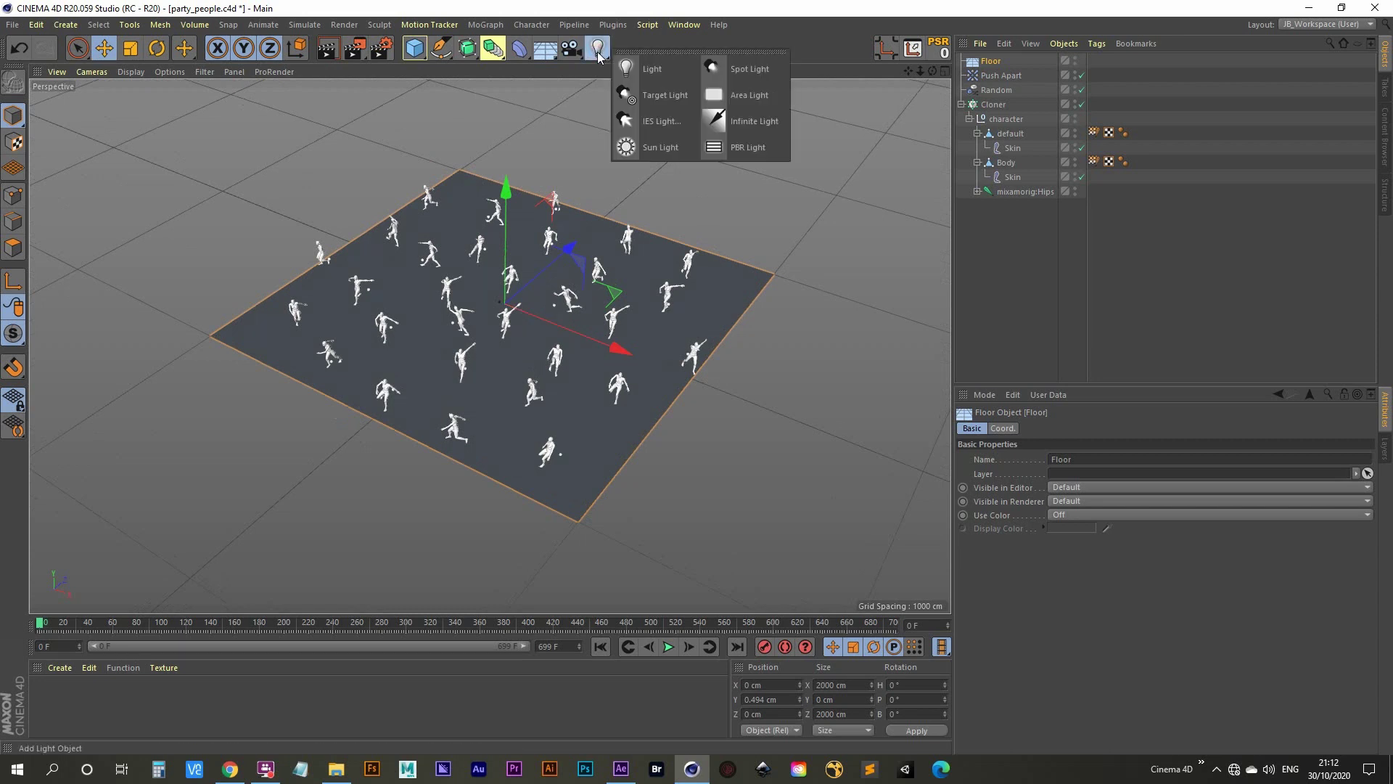
left_click(739, 93)
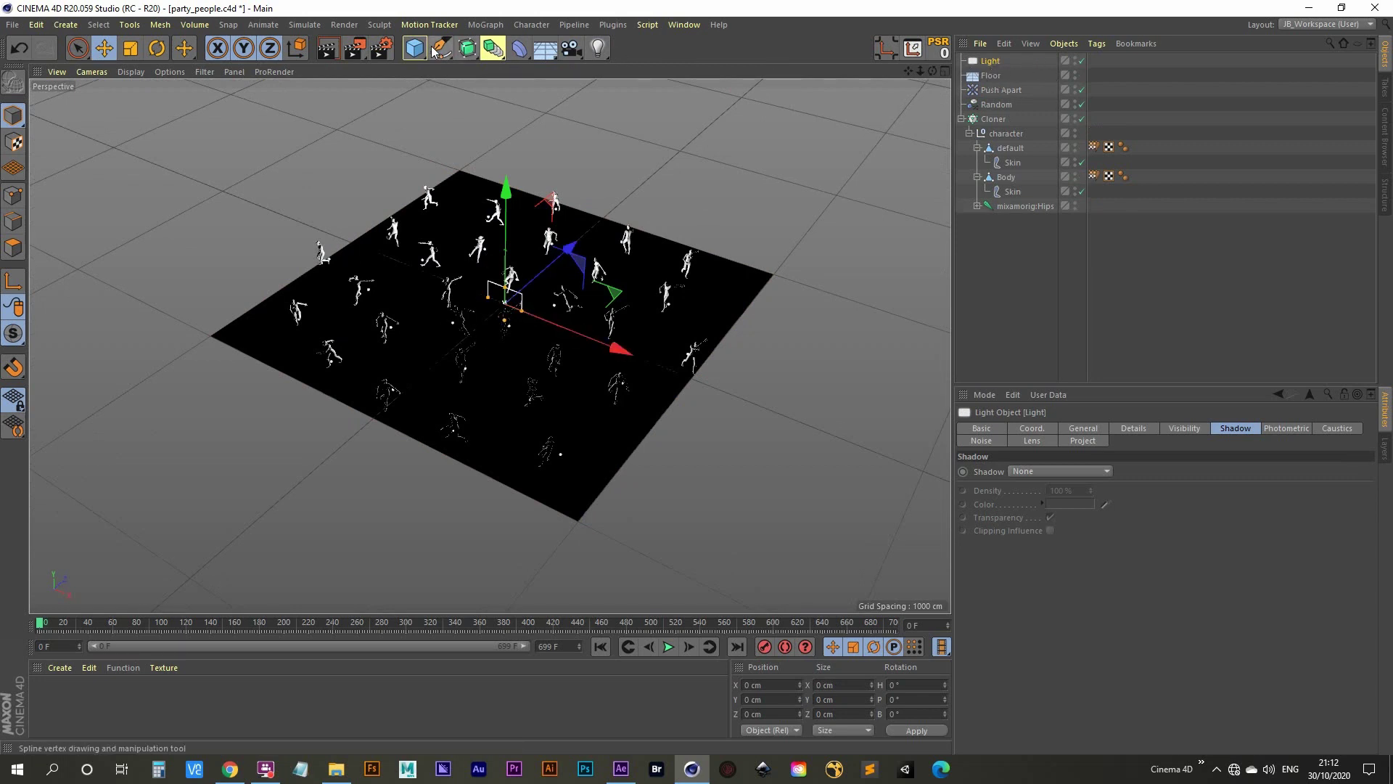
left_click_drag(427, 50, 470, 86)
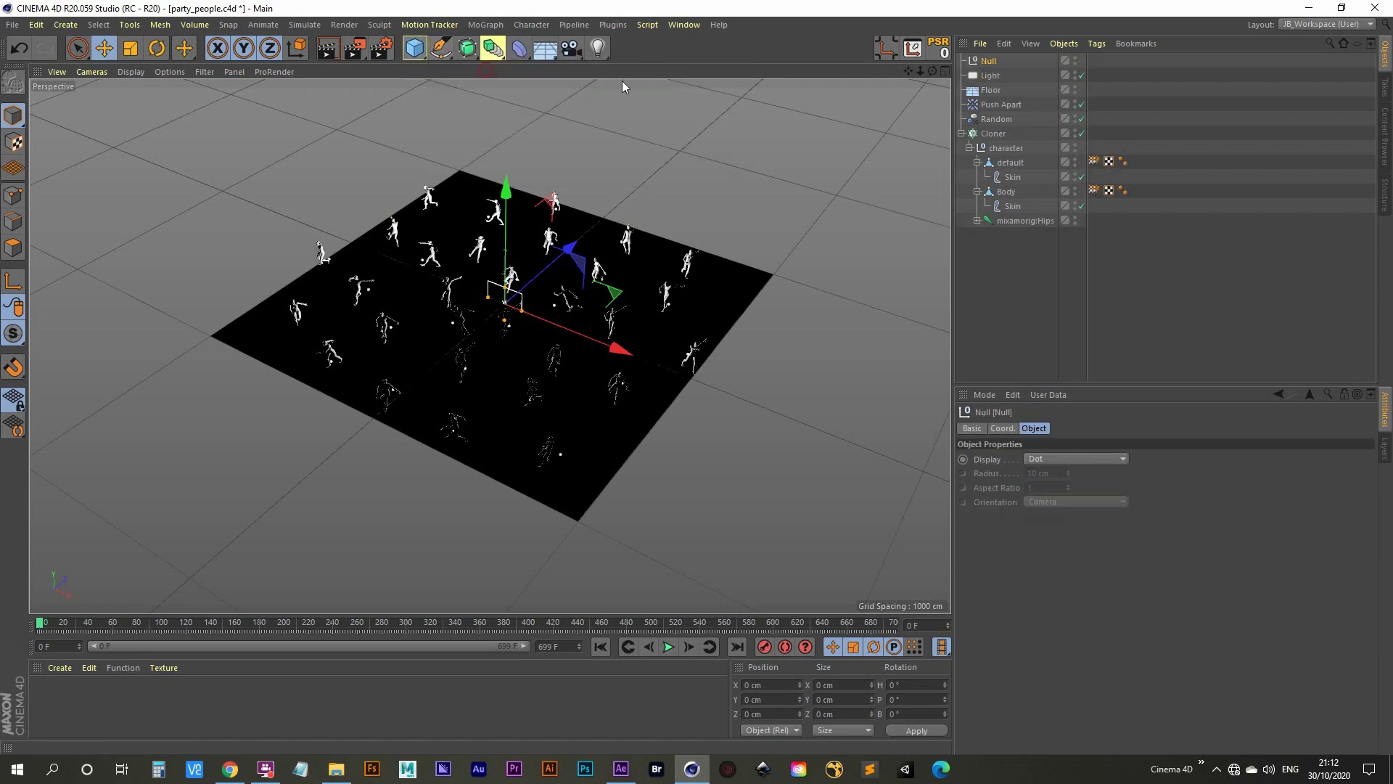
double_click(987, 61)
type("lig")
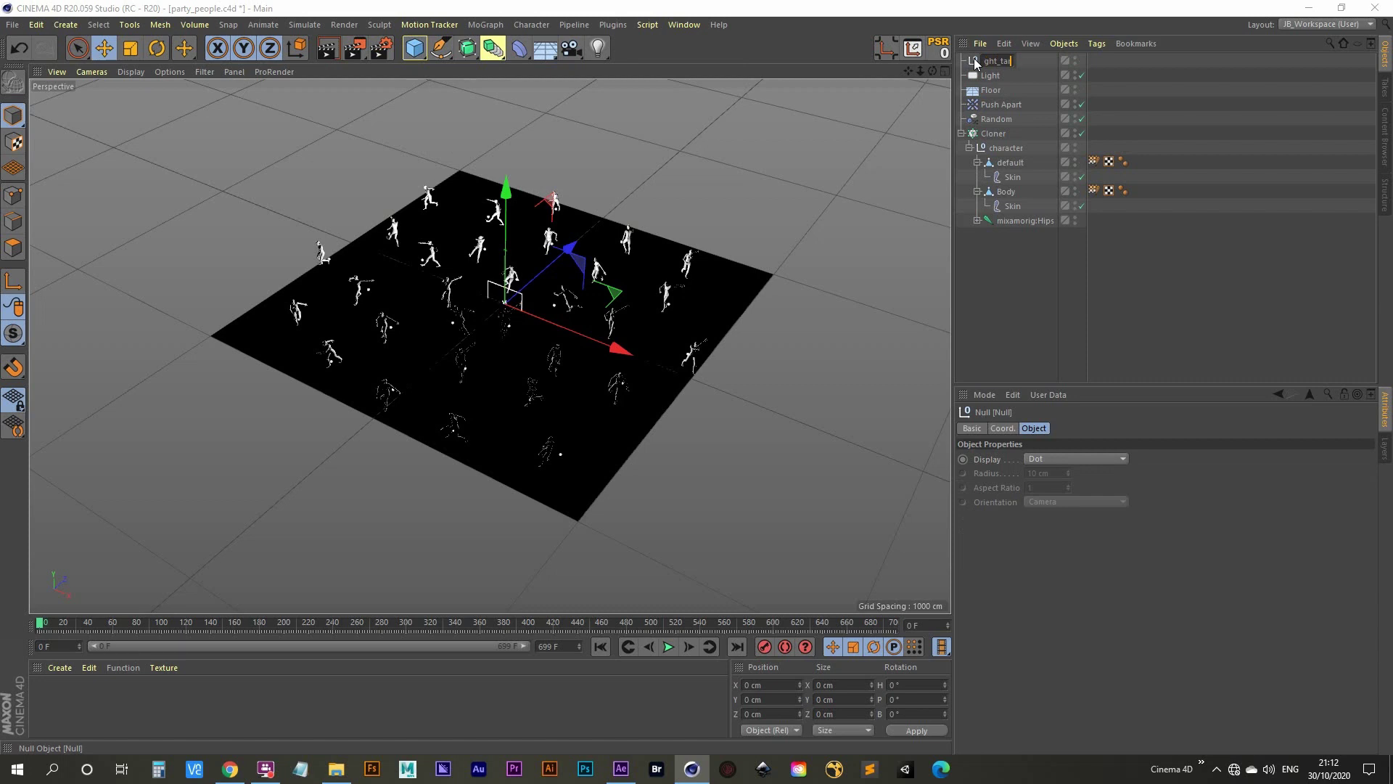
key("Return")
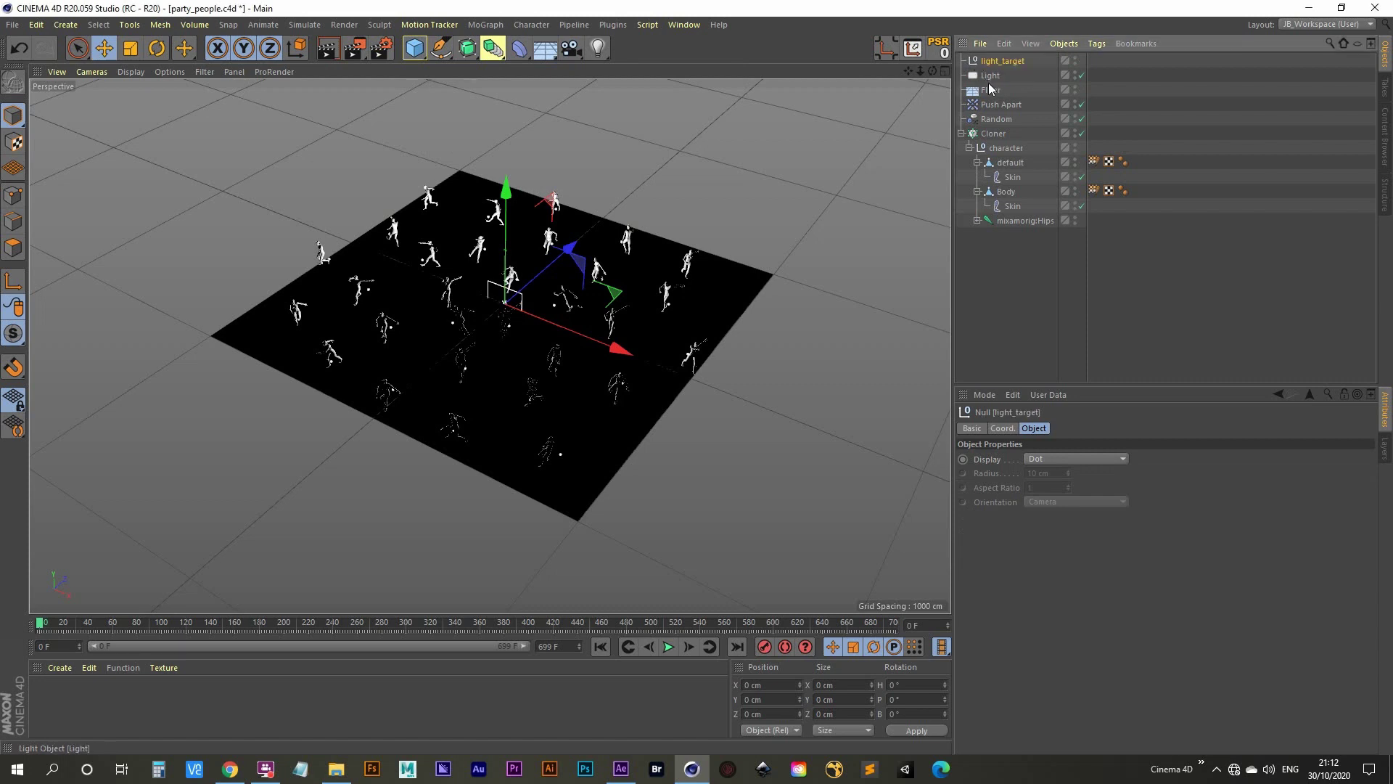
- Add a Target tag to the area light and assign light_target as its target object
left_click(991, 76)
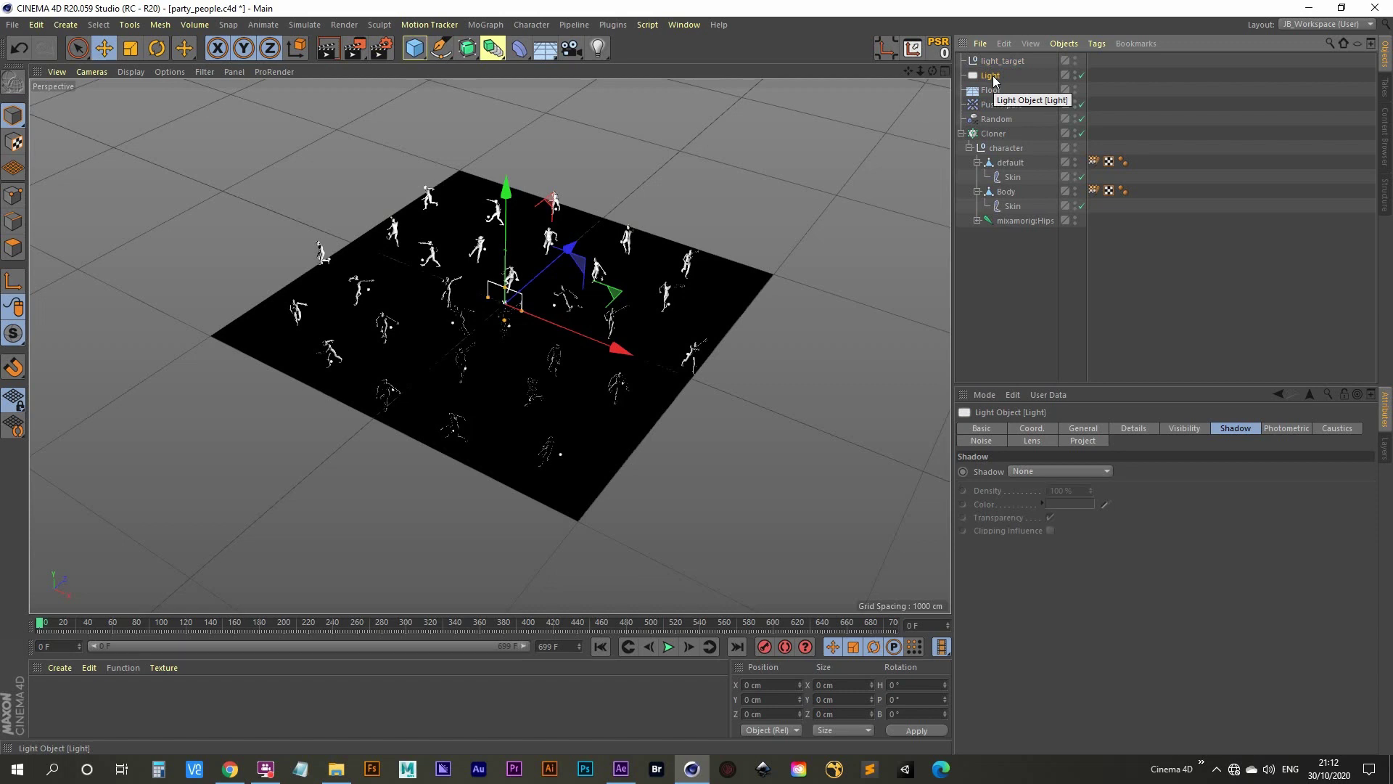
right_click(994, 80)
mouse_move(1060, 84)
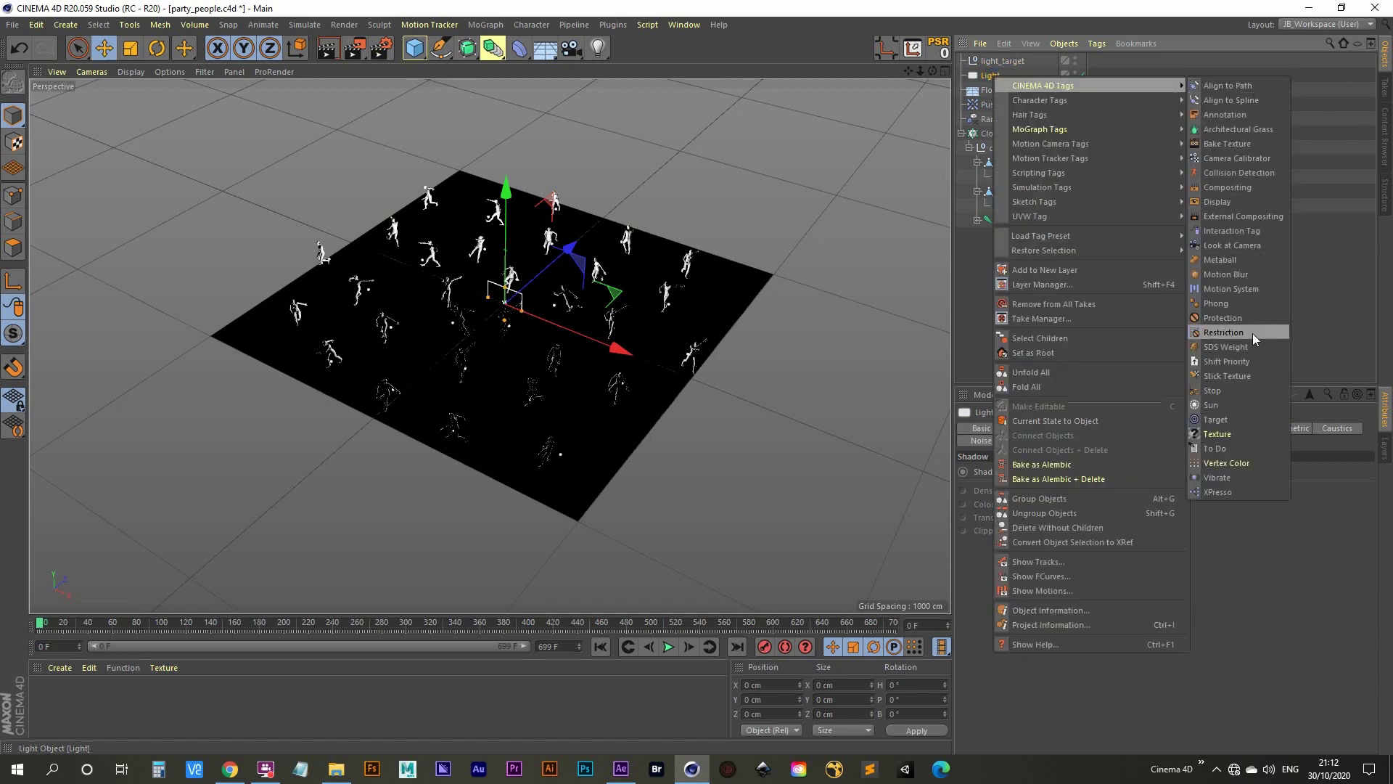
left_click(1243, 418)
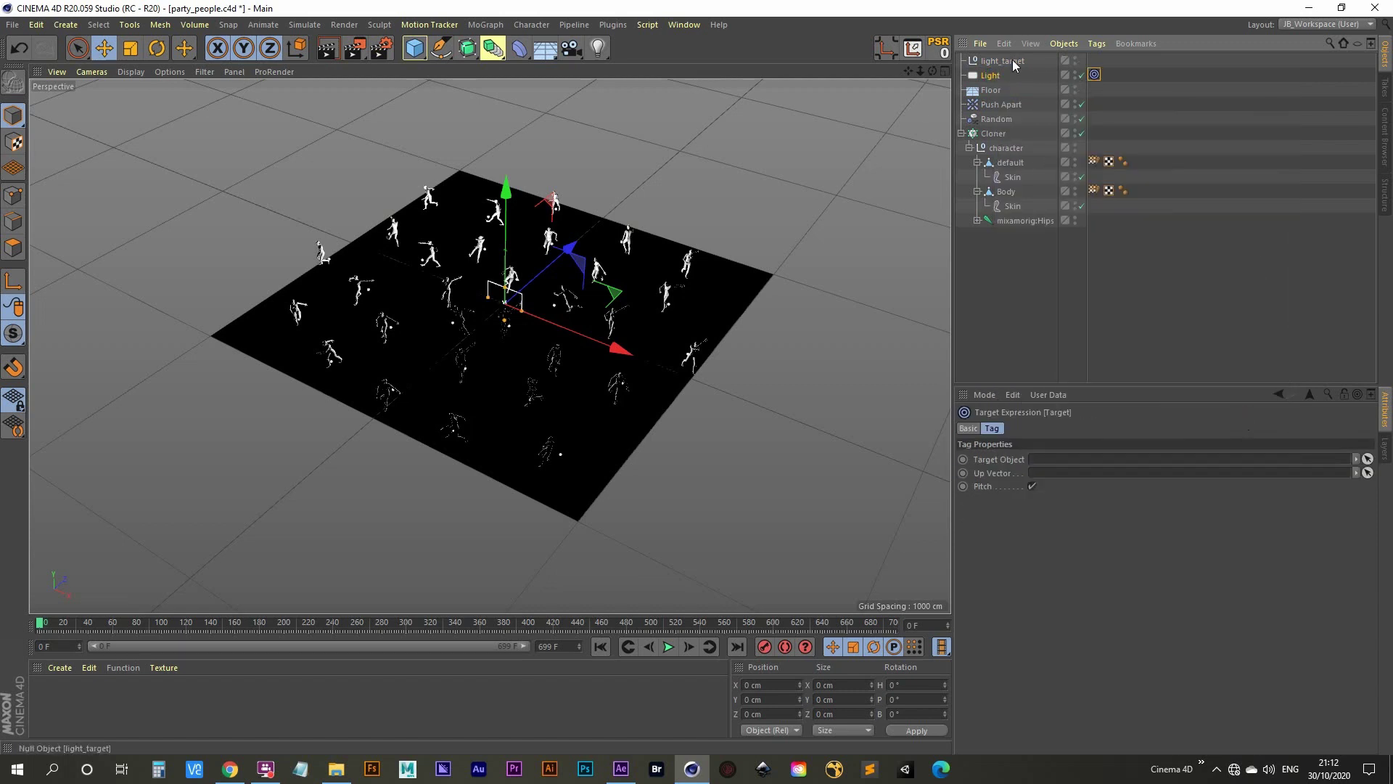
left_click_drag(1011, 64, 1065, 462)
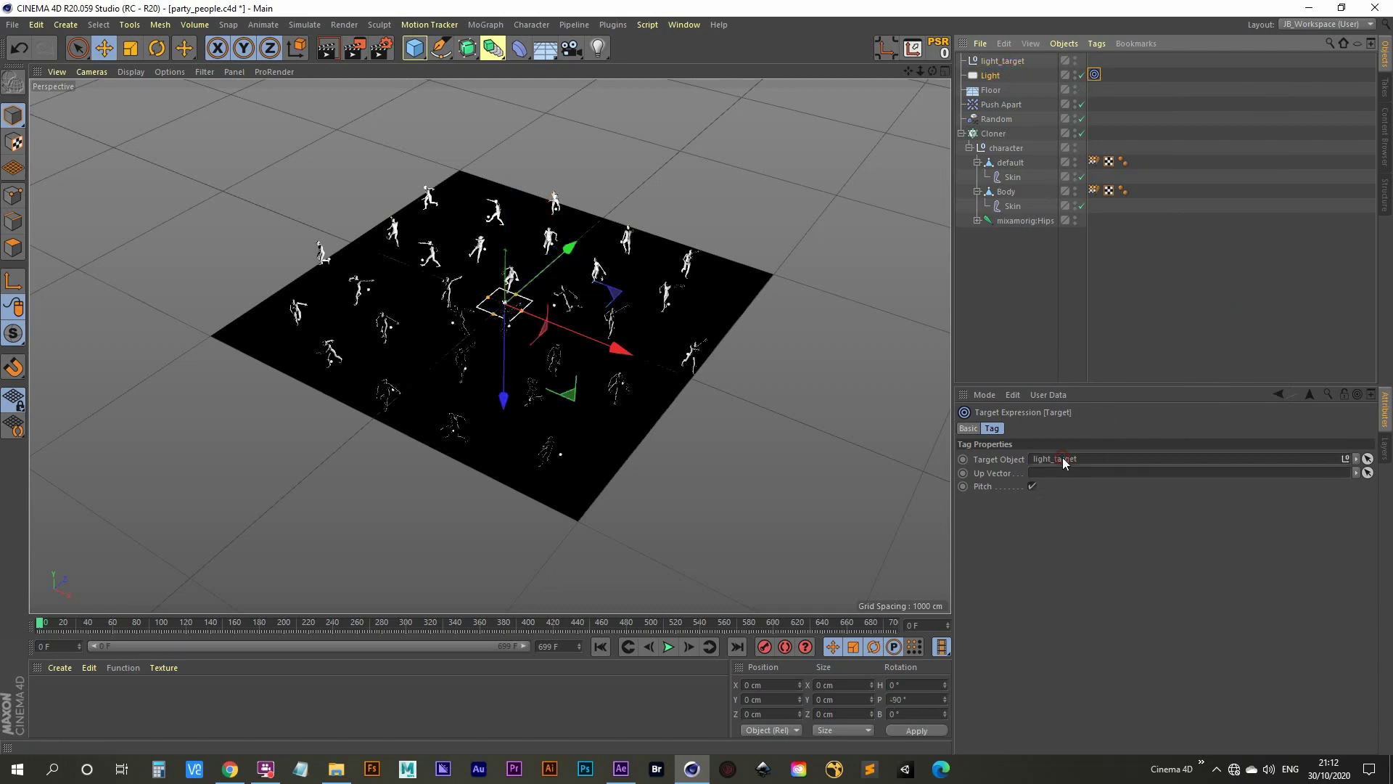
- Move the area light beside and above the floor, to about X 1494.5 cm, Y 808.6 cm, Z 0 cm
left_click(991, 76)
left_click_drag(621, 351, 795, 421)
left_click_drag(694, 270, 690, 172)
left_click_drag(587, 292, 733, 280)
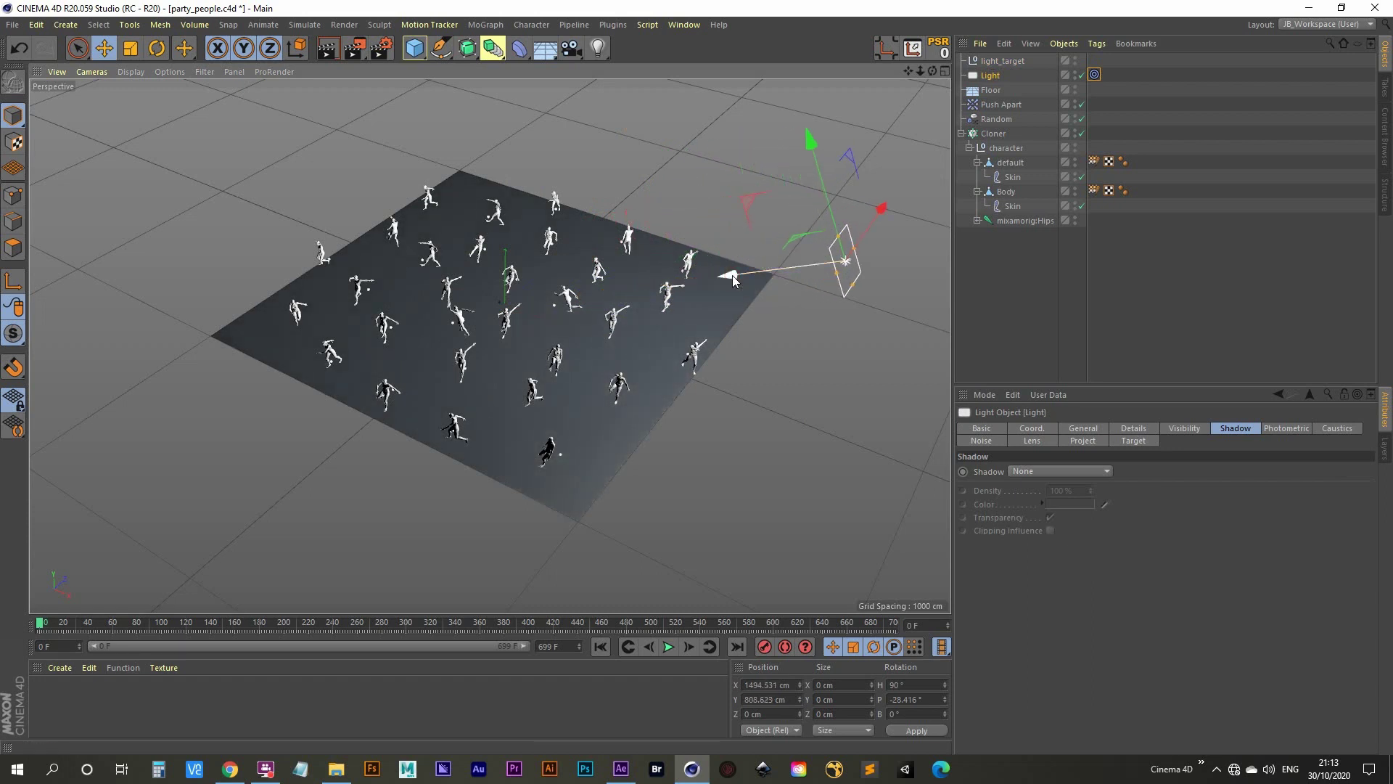
- Preview the lit crowd with the interactive render region and fit the region over the whole perspective view
scroll(560, 320, "up", 6)
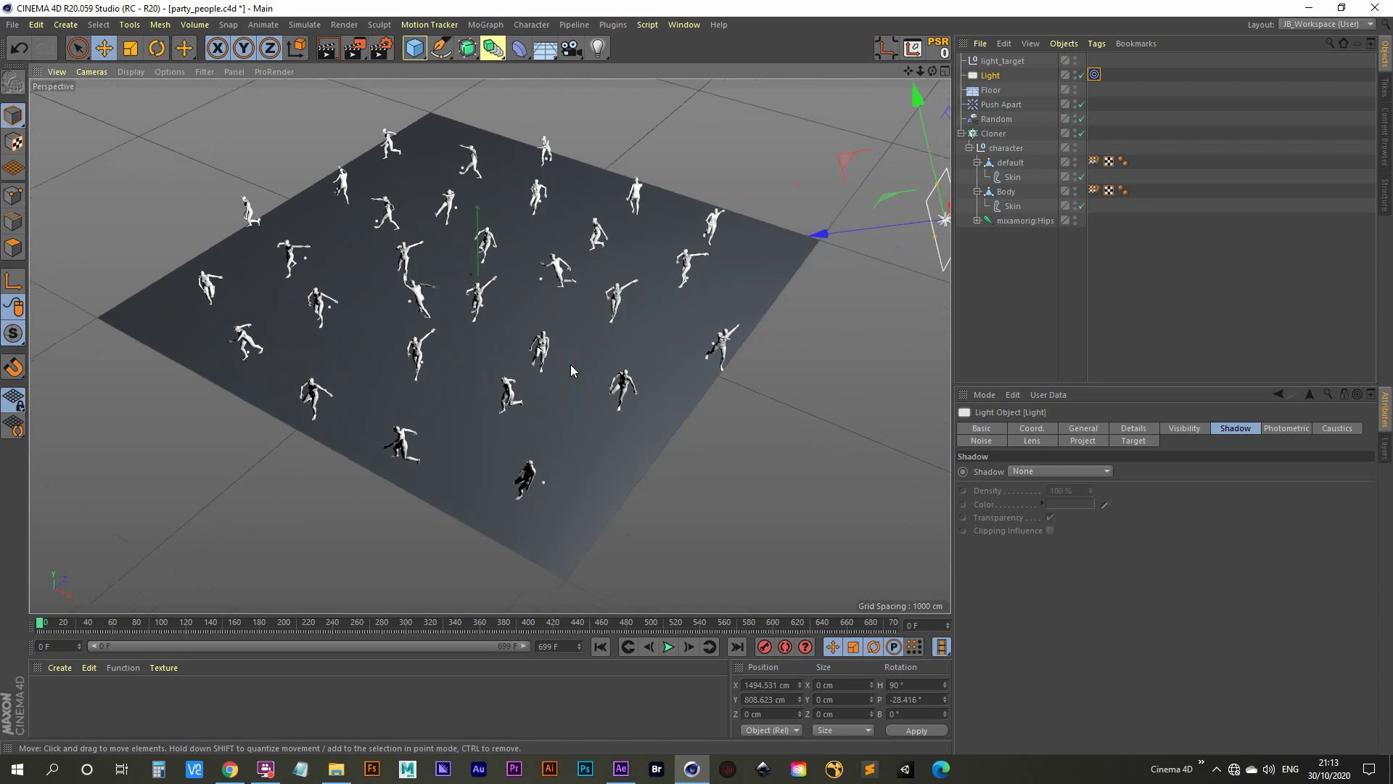
key("alt+r")
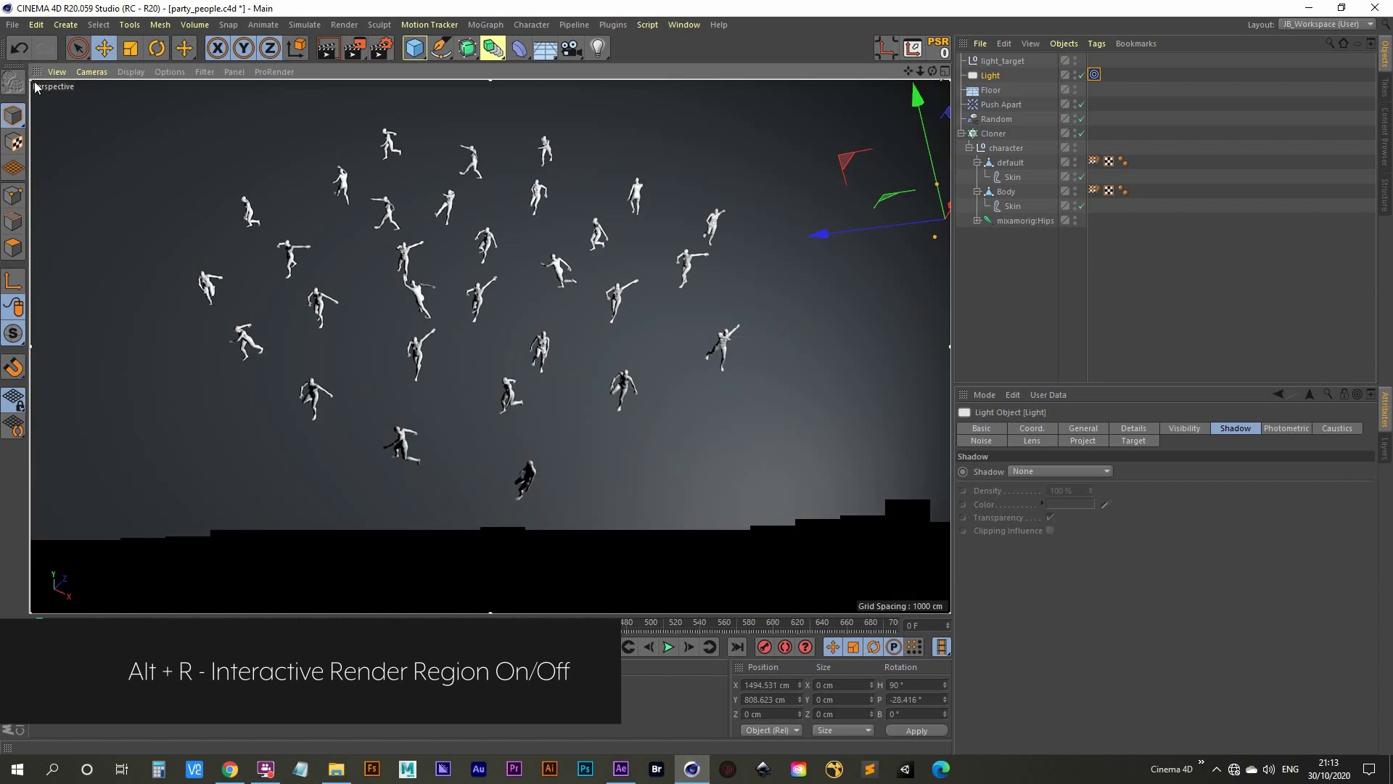
left_click_drag(34, 87, 260, 230)
left_click_drag(947, 610, 715, 451)
left_click_drag(251, 224, 10, 74)
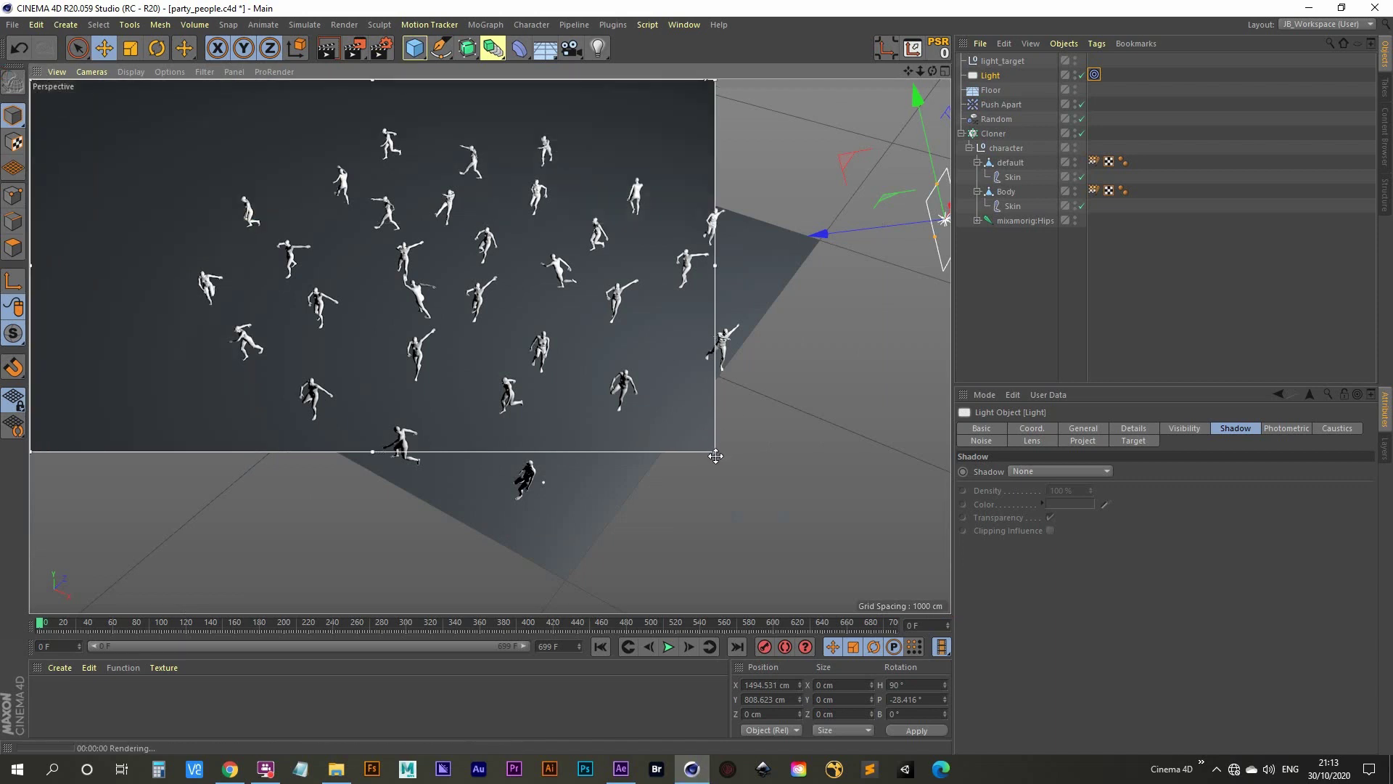
left_click_drag(715, 456, 946, 609)
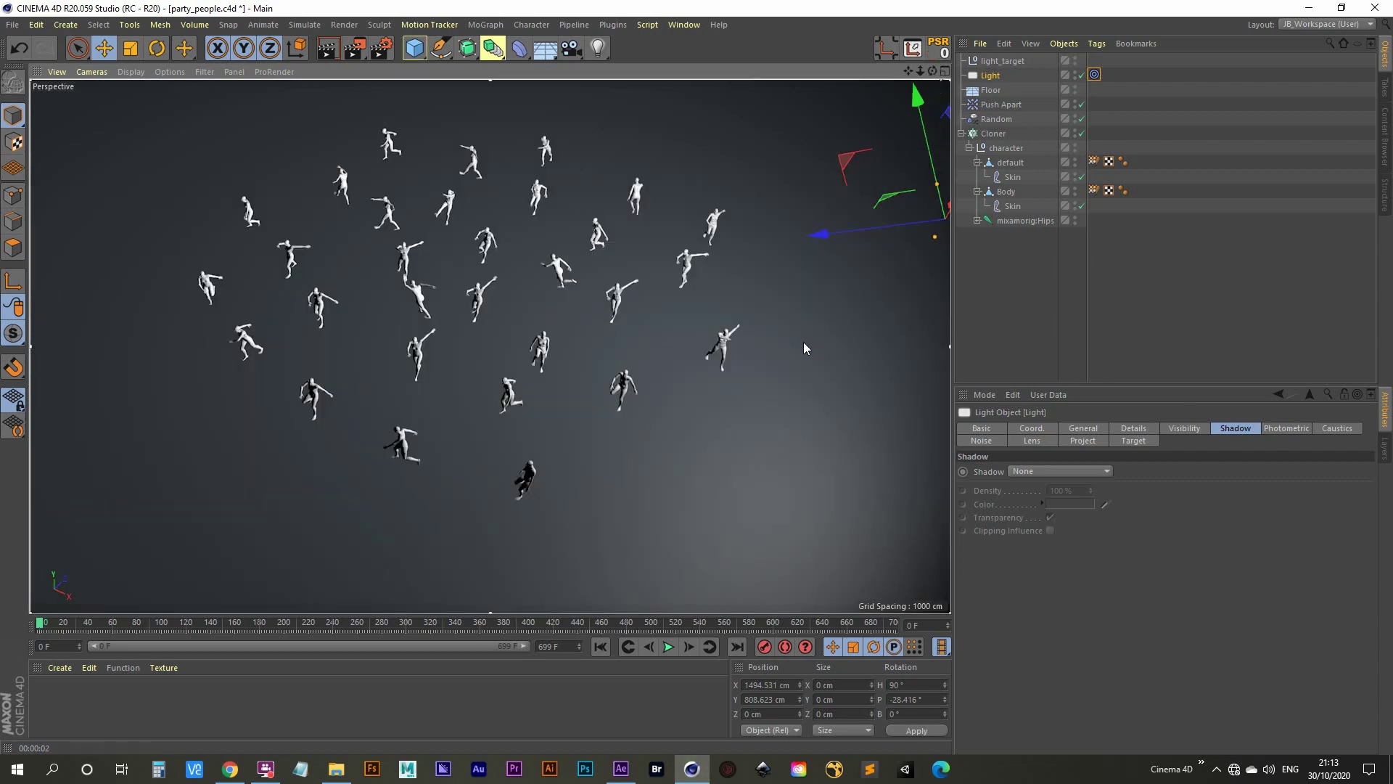
- Give the area light an Area shadow with a density of 75%
scroll(537, 349, "up", 5)
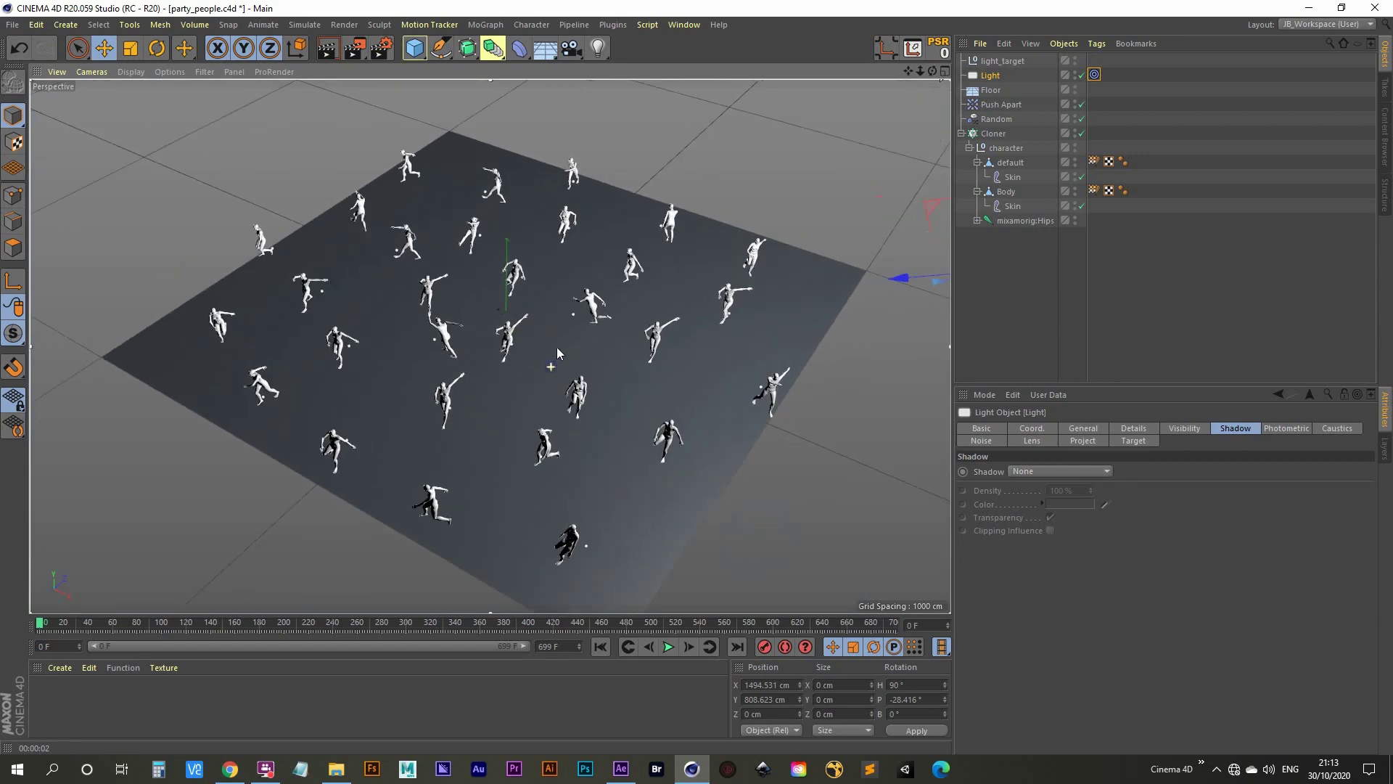
scroll(552, 363, "down", 3)
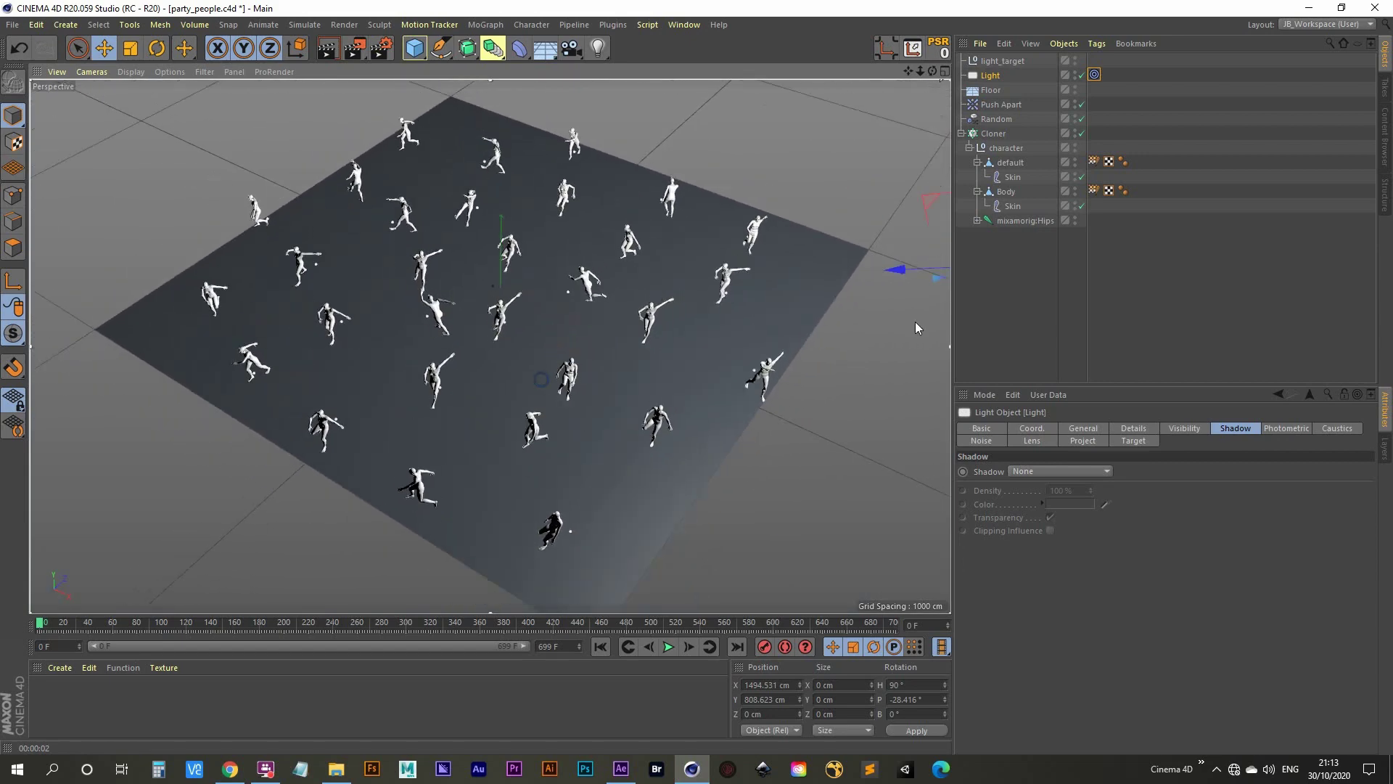
key("ctrl+r")
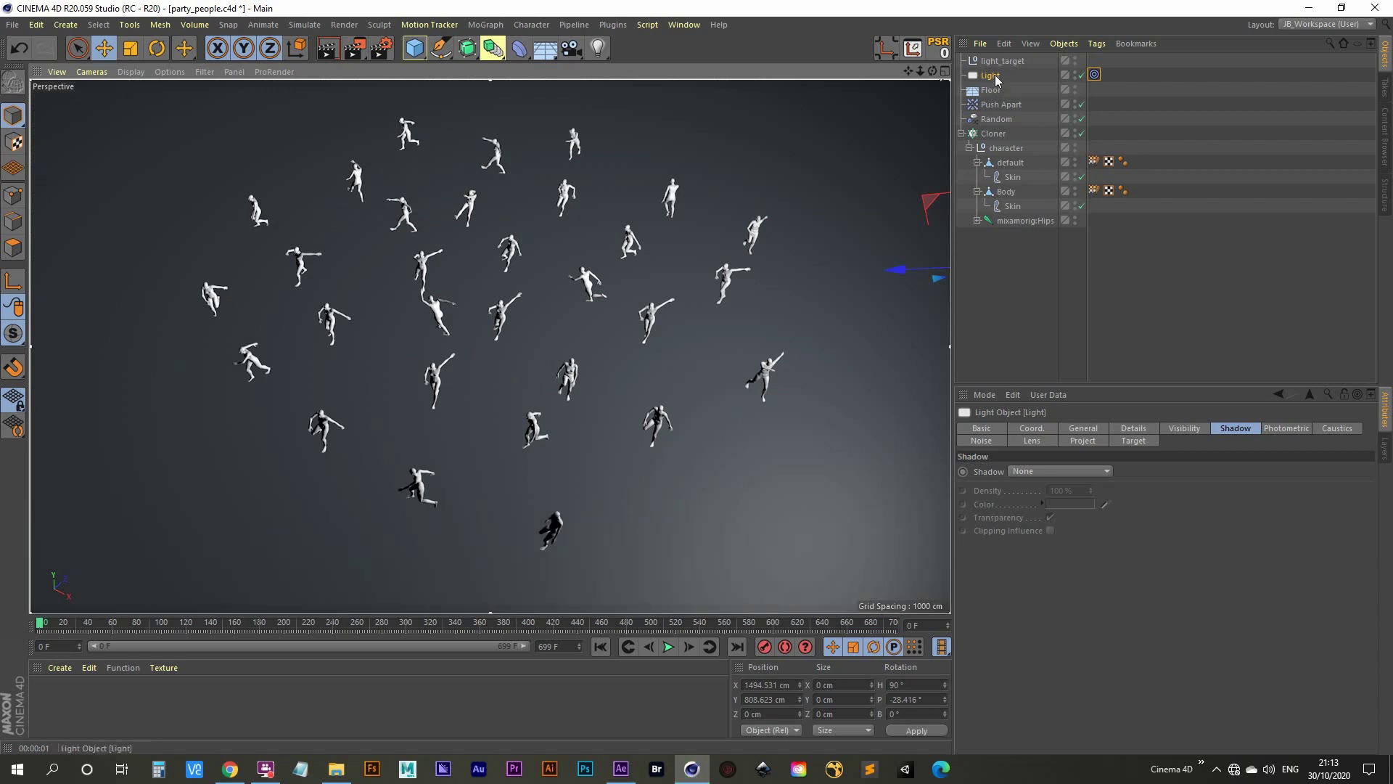
key("ctrl+r")
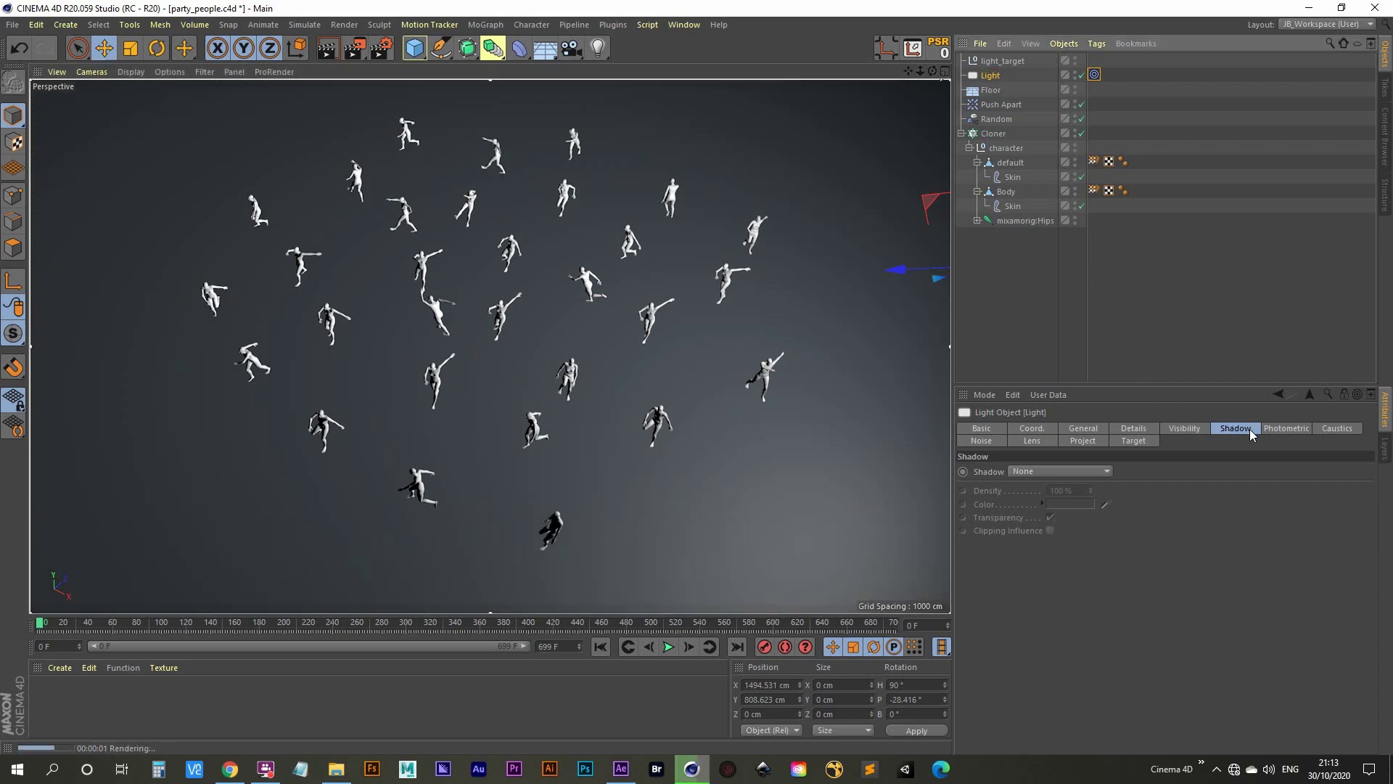
left_click(1045, 472)
left_click(1026, 529)
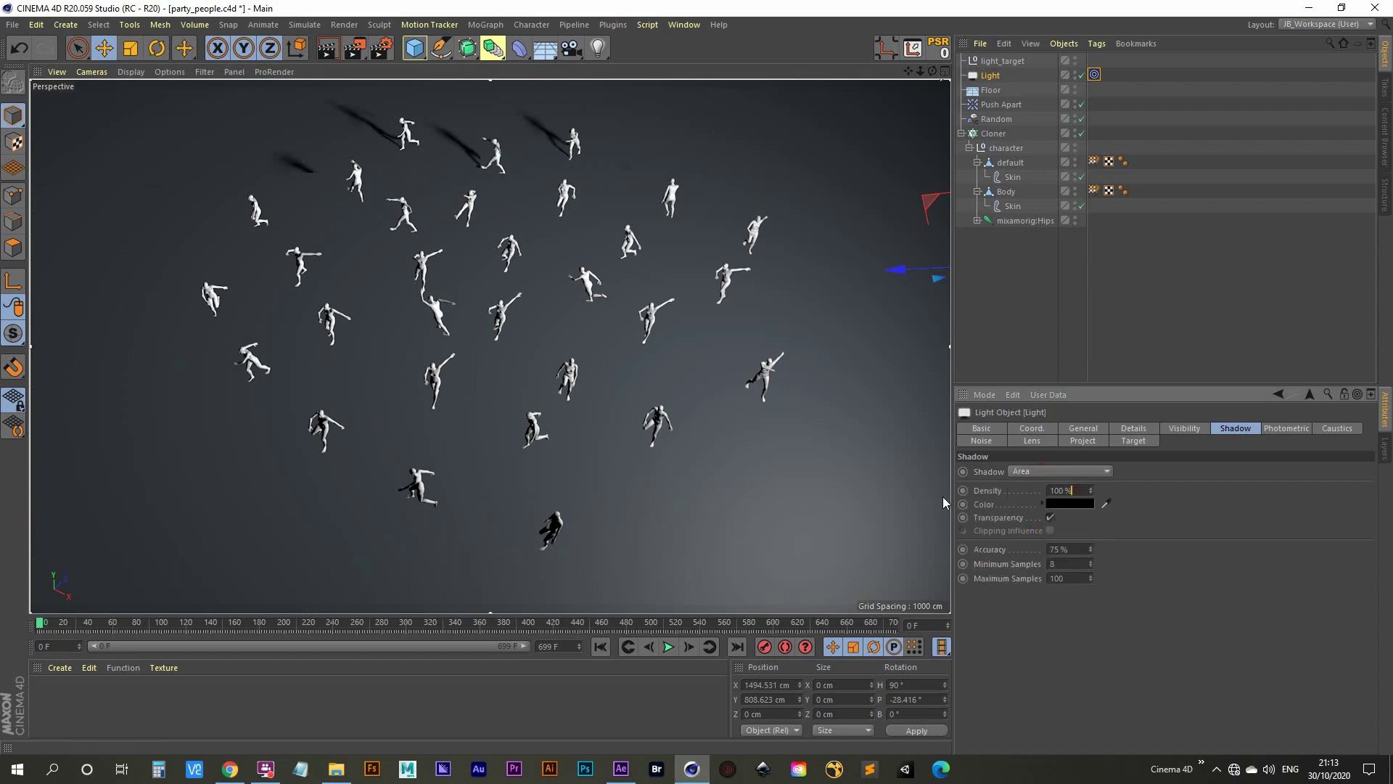
left_click(997, 492)
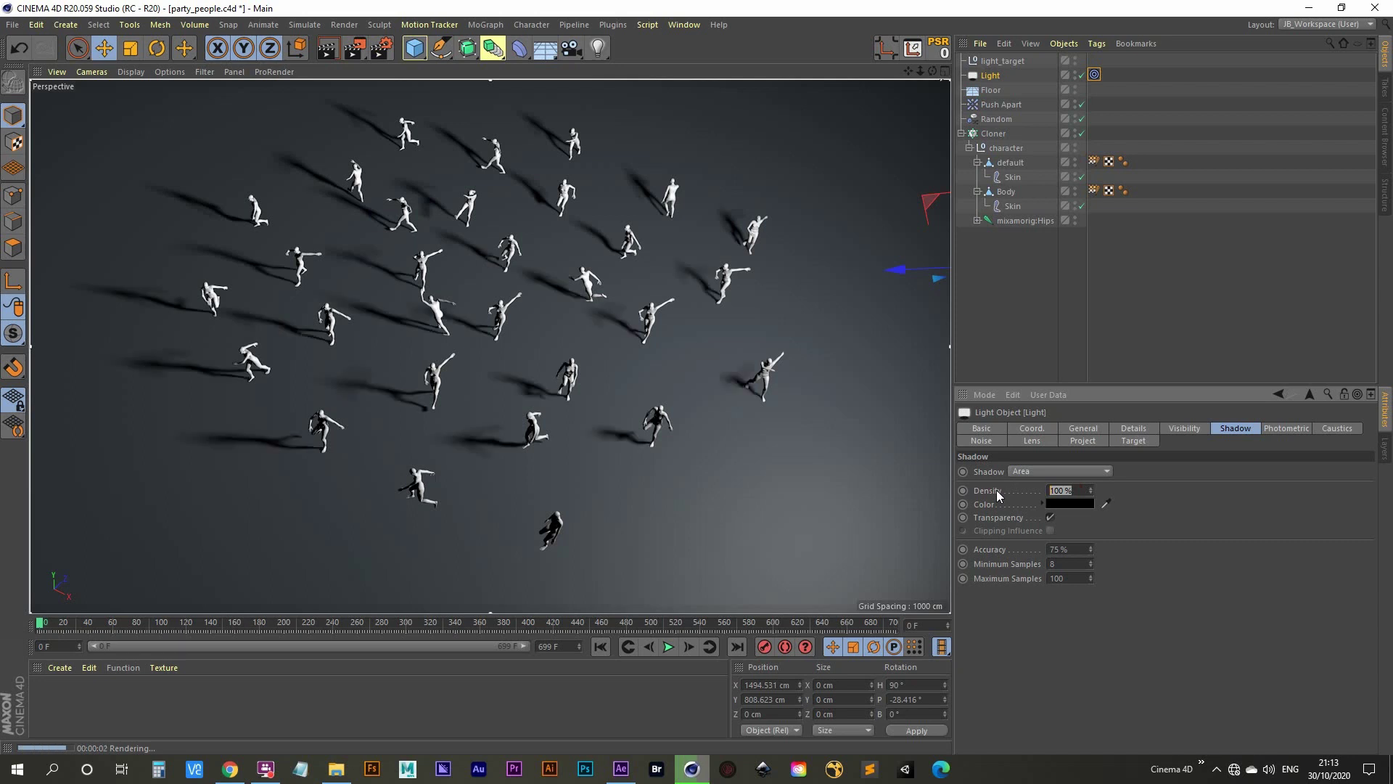
type("75")
key("Return")
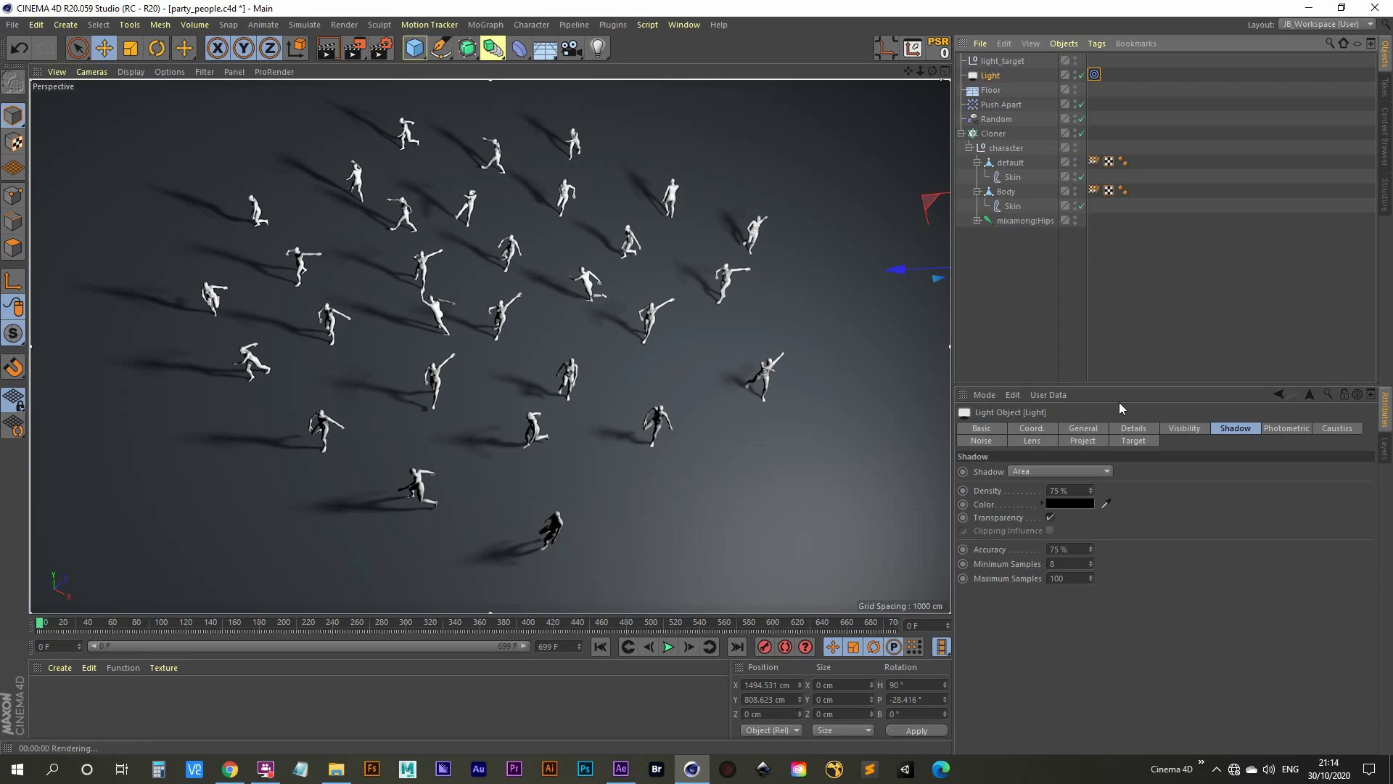
- Enlarge the area light to a Size X and Size Y of 400 cm each
left_click(1133, 428)
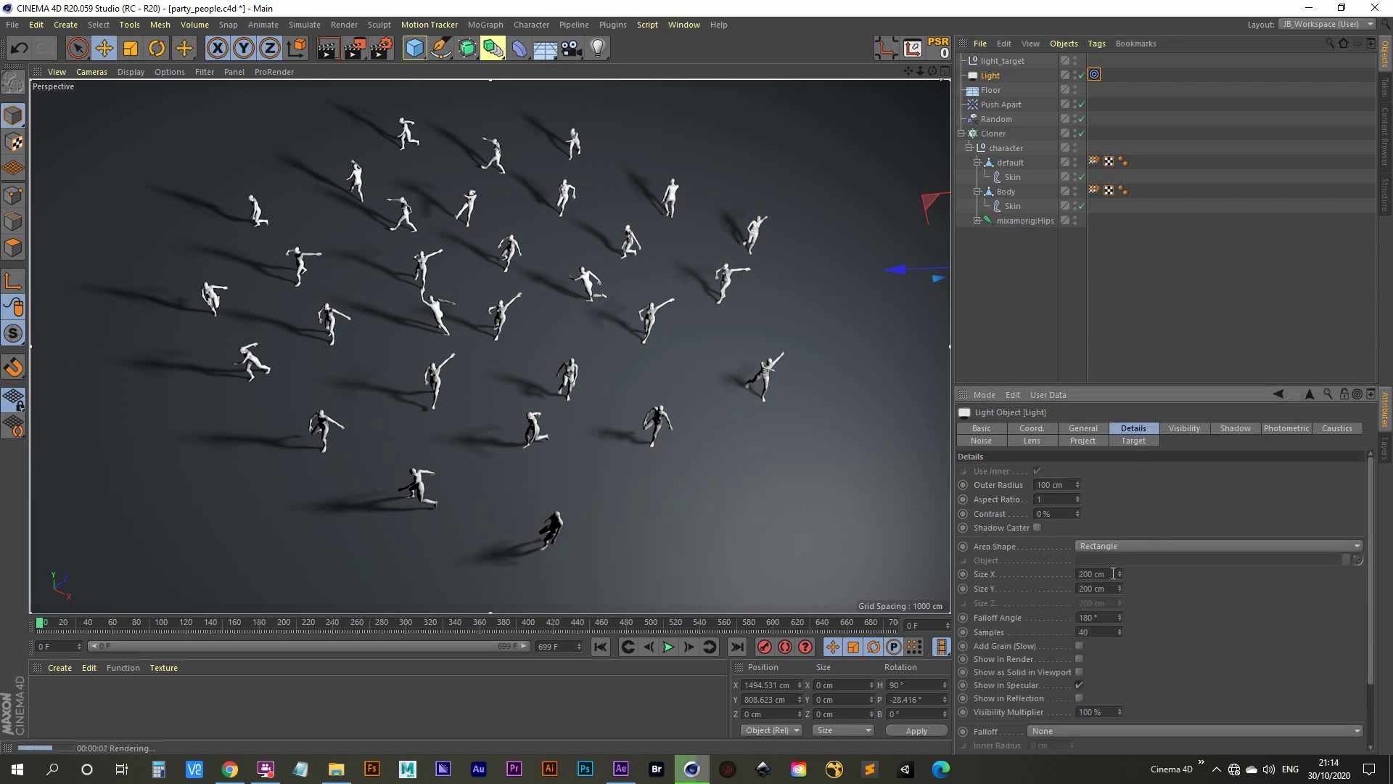
type("400")
key("Tab")
type("400")
key("Tab")
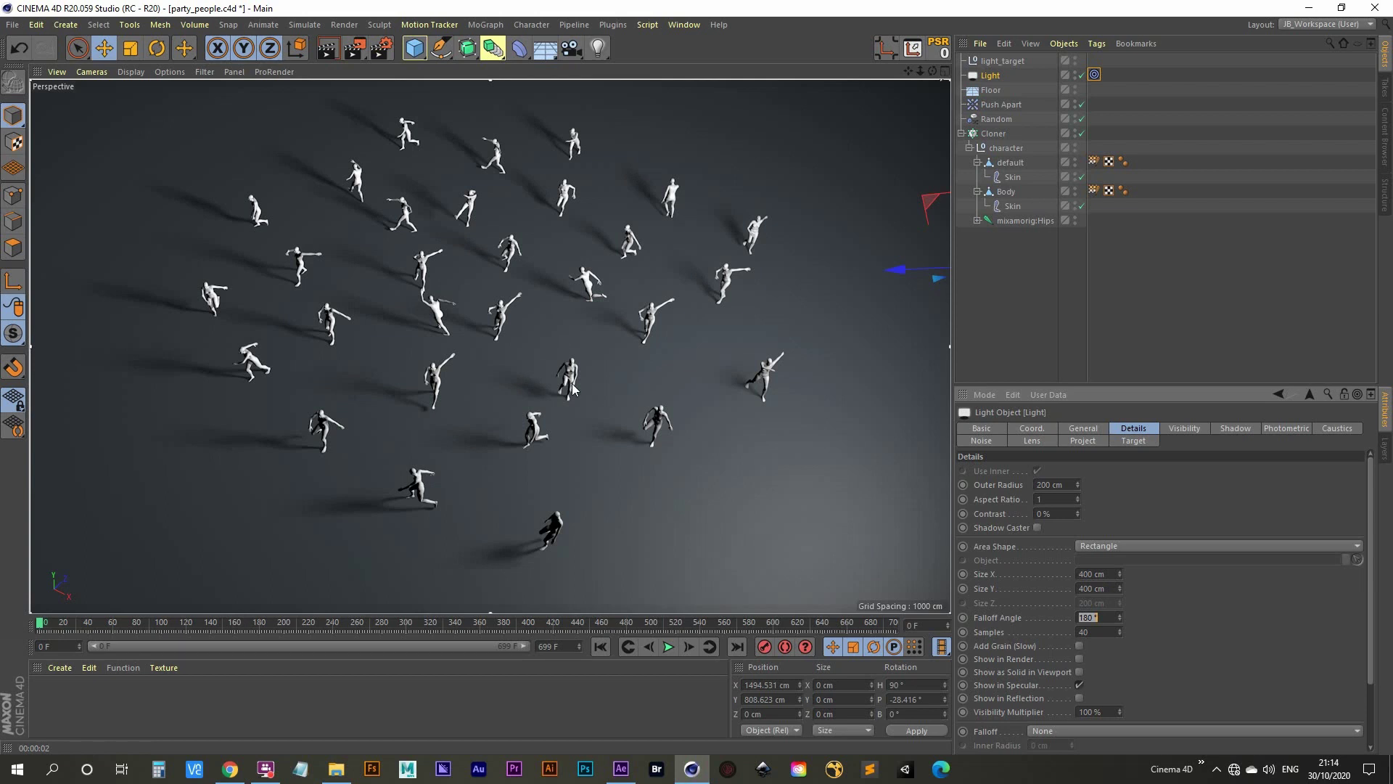
key("Return")
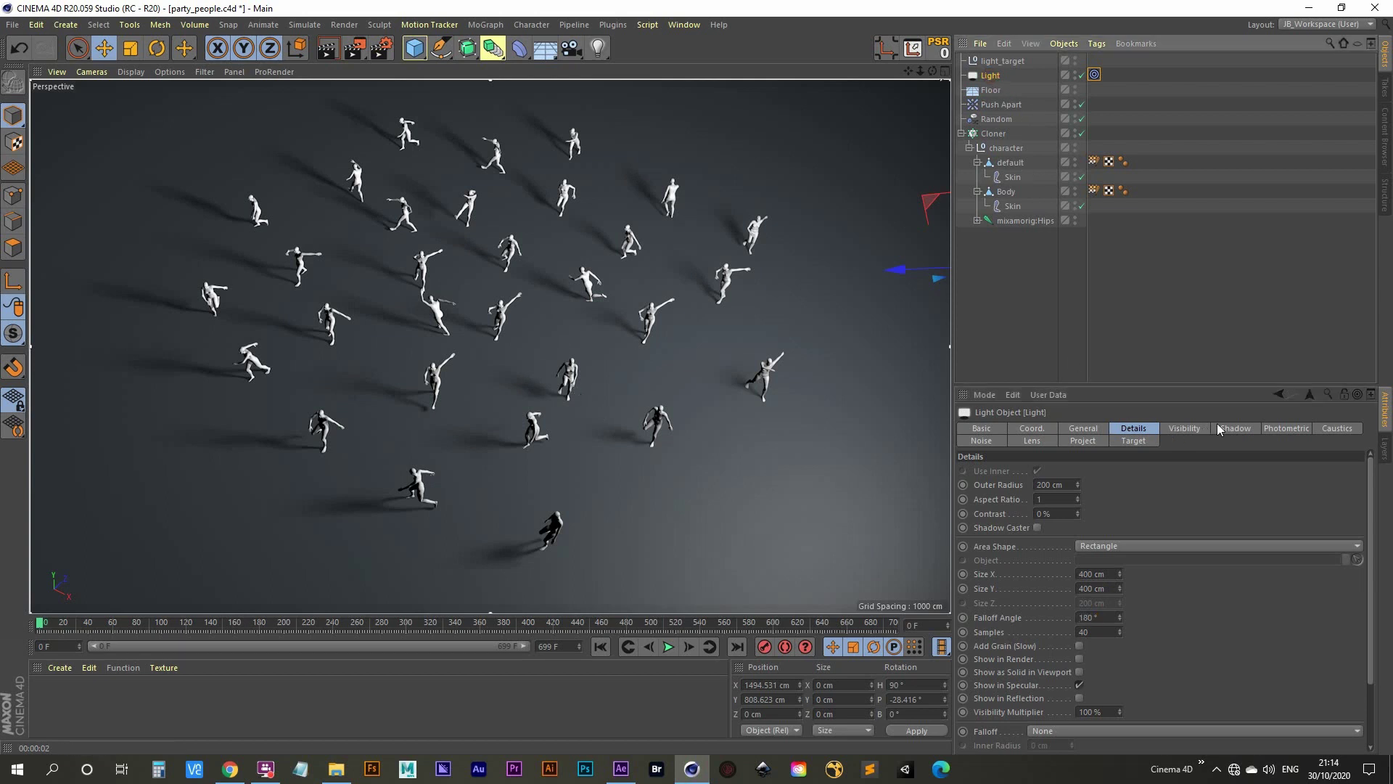
- Try a shadow density of 70% on the area light and set it back to 75%
left_click(1233, 428)
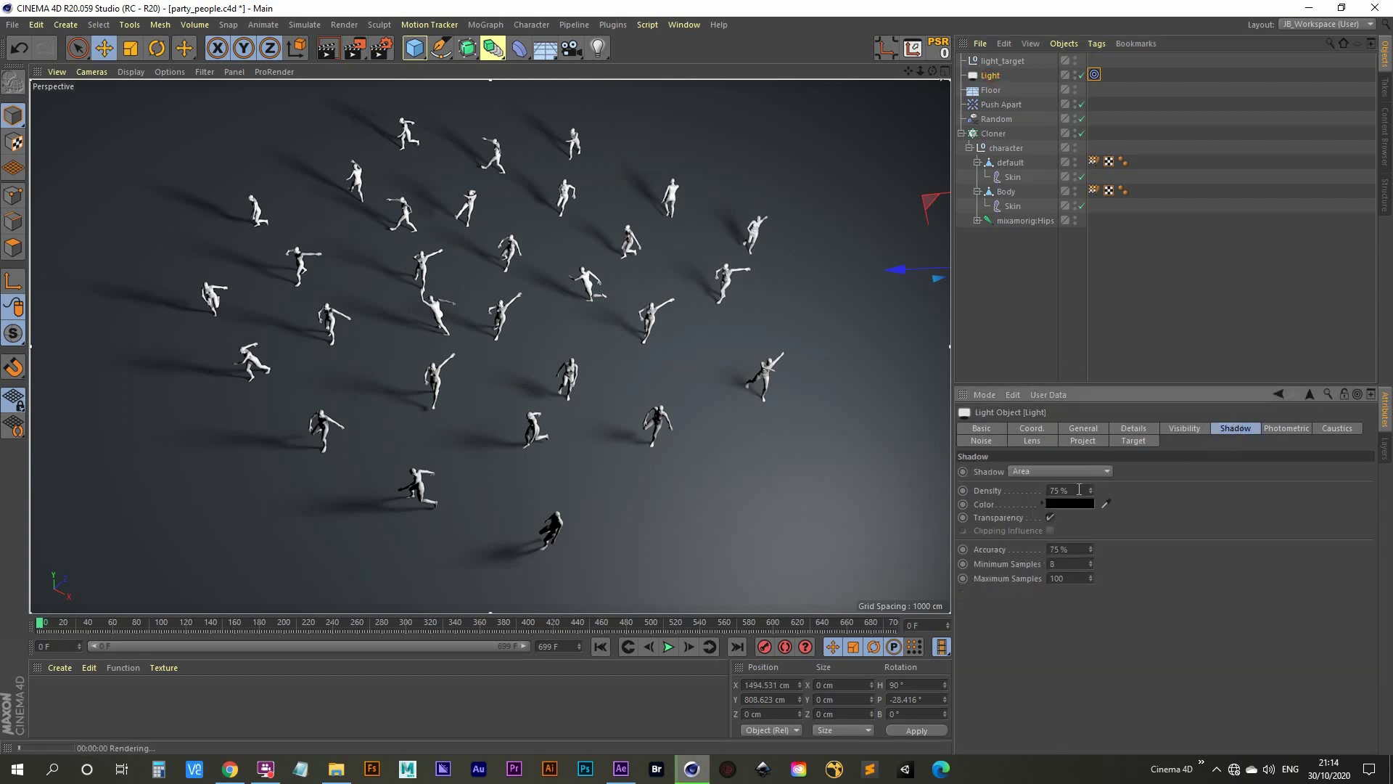
double_click(1049, 487)
key("shift+r")
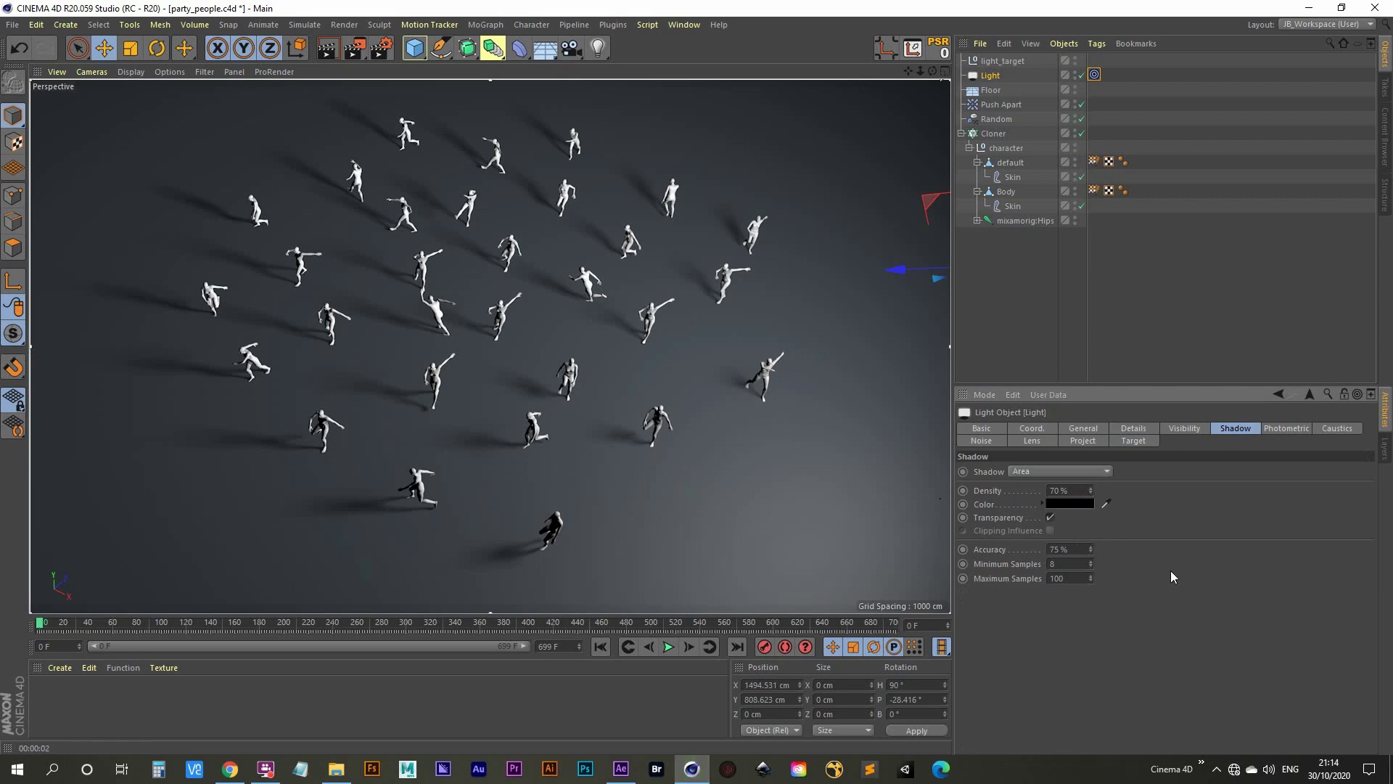
left_click_drag(1077, 490, 1009, 498)
type("75")
key("shift+r")
- Turn off the interactive render region and rename the area light as Key
key("alt+r")
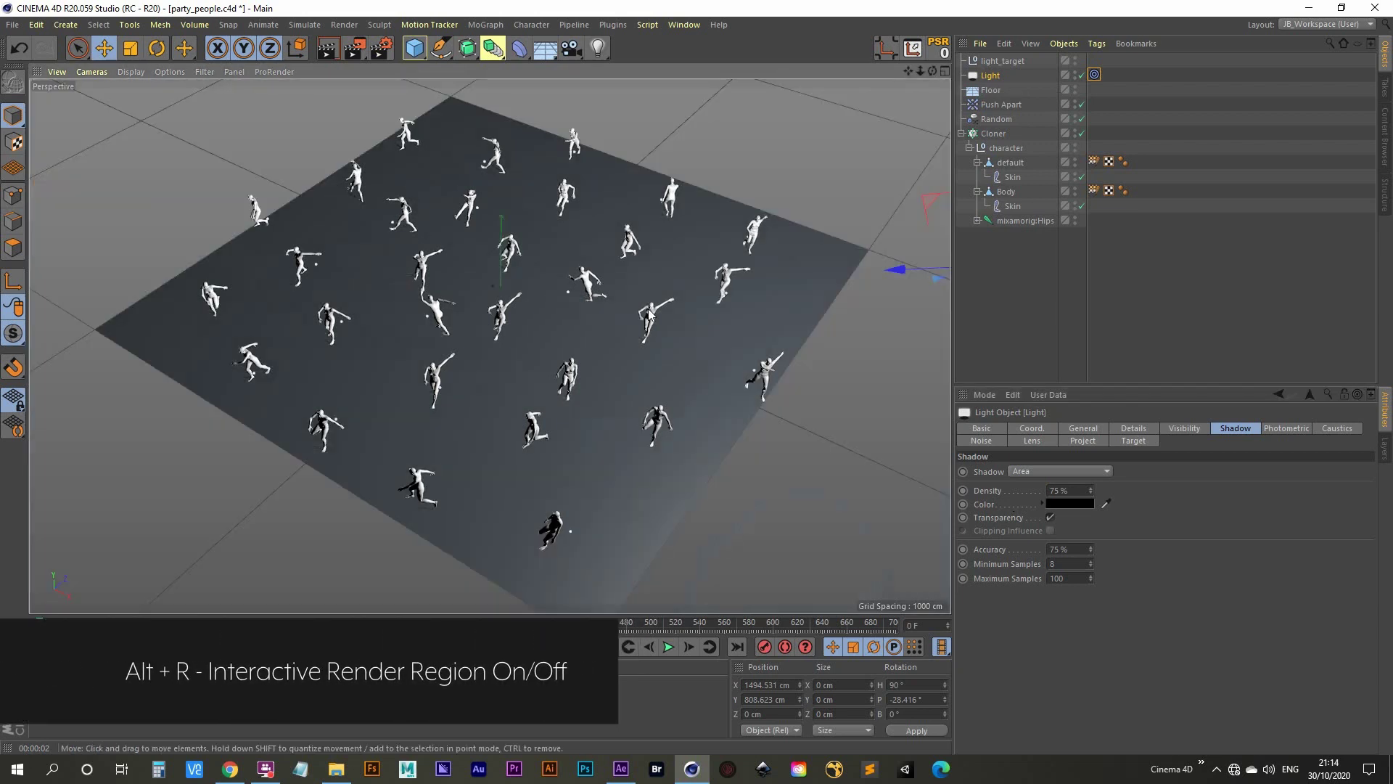
double_click(994, 76)
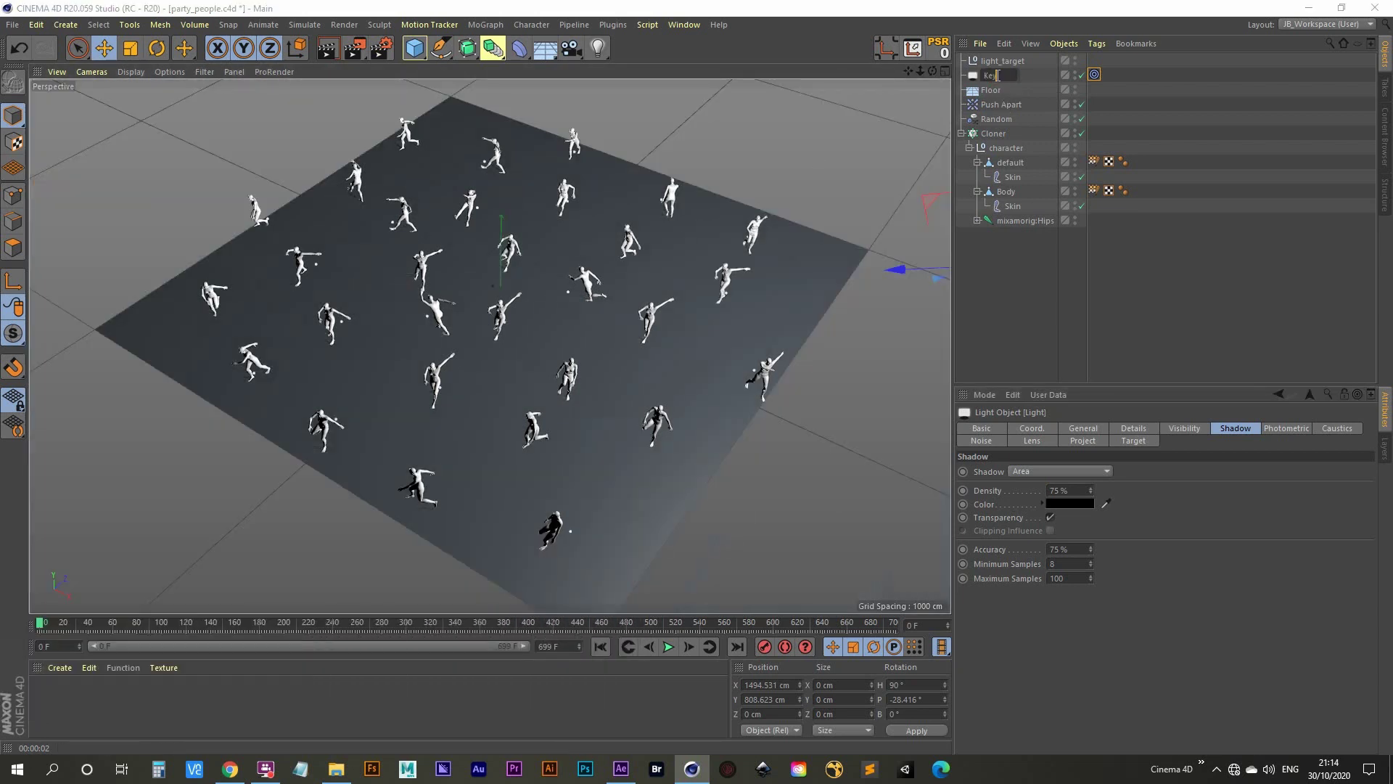
type("Key")
key("Return")
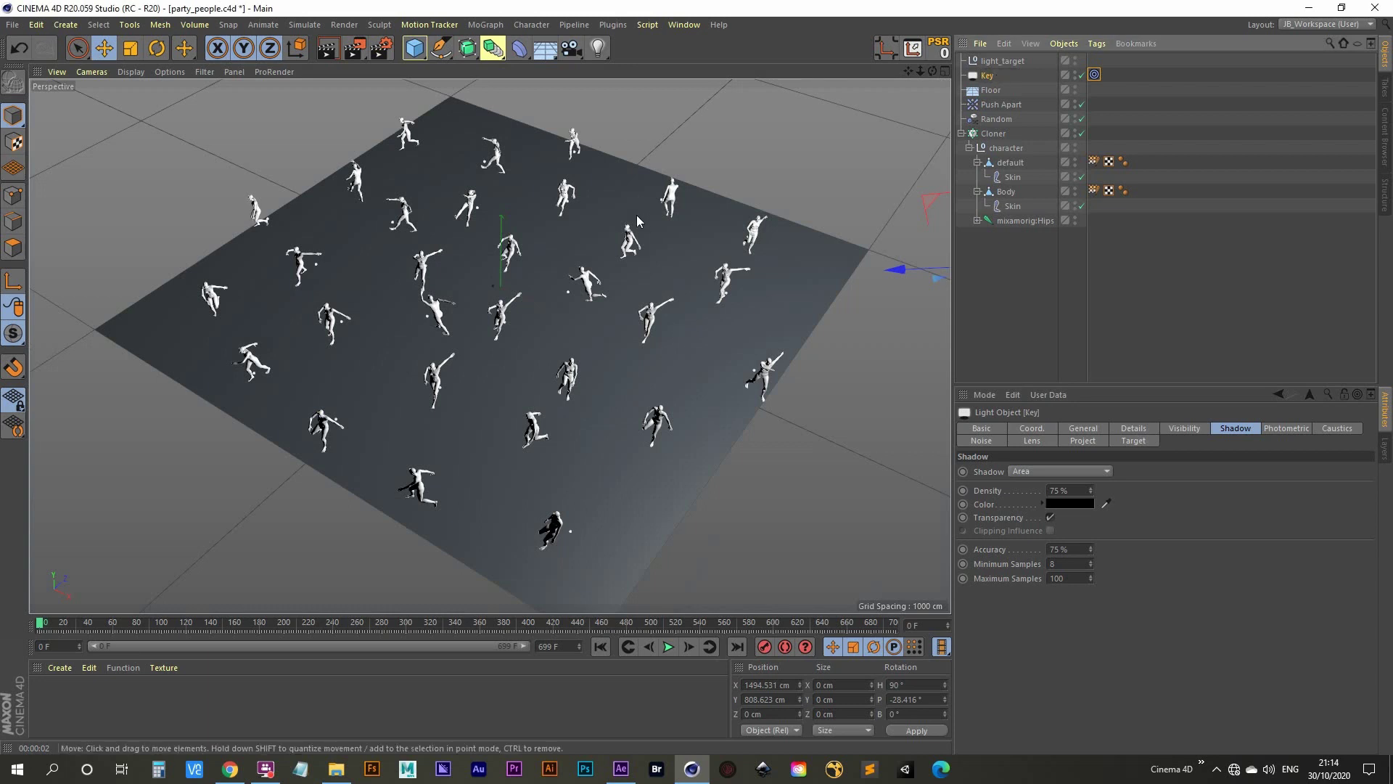
- Duplicate the Key light and move the copy across the floor to about X -1768.6 cm, Y 463.5 cm, Z -1271.8 cm
scroll(621, 293, "down", 6)
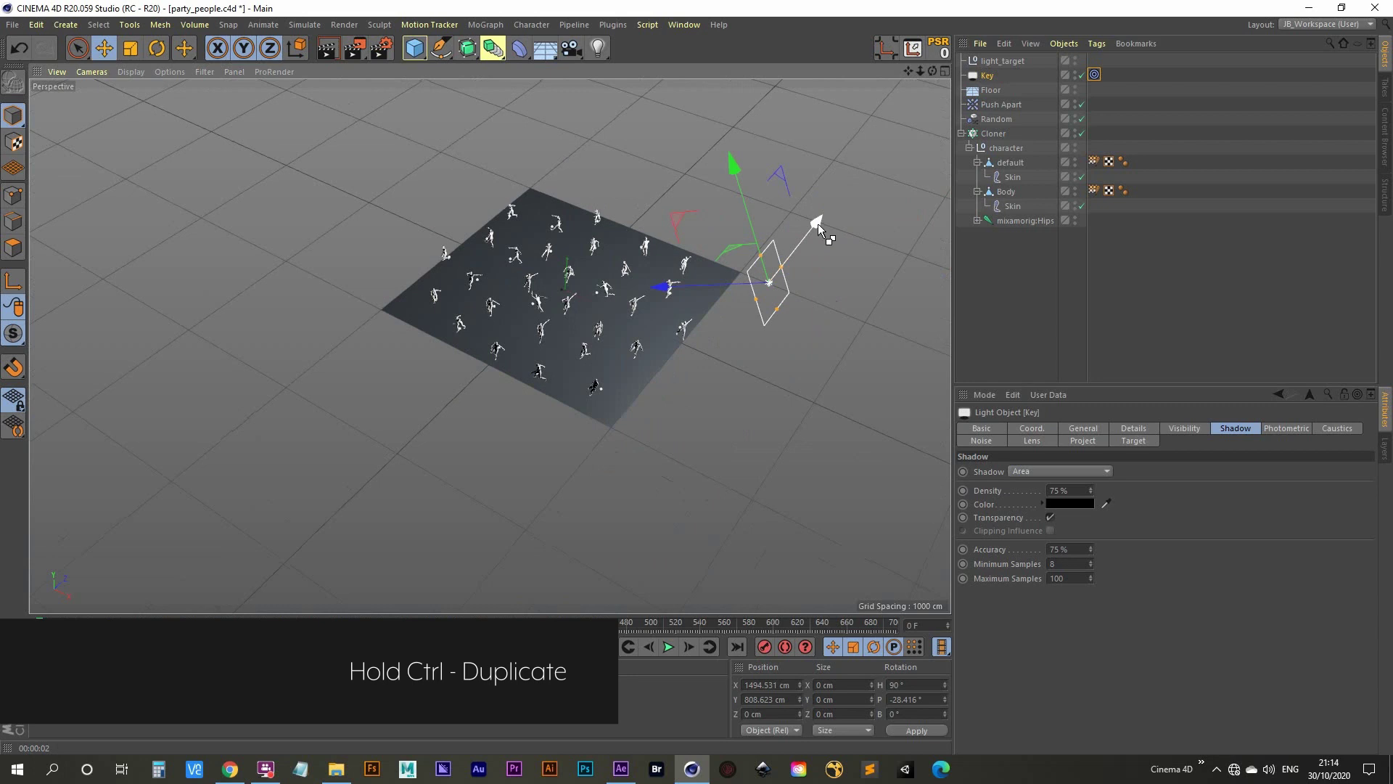
left_click_drag(818, 224, 471, 325, "ctrl")
left_click(1004, 76)
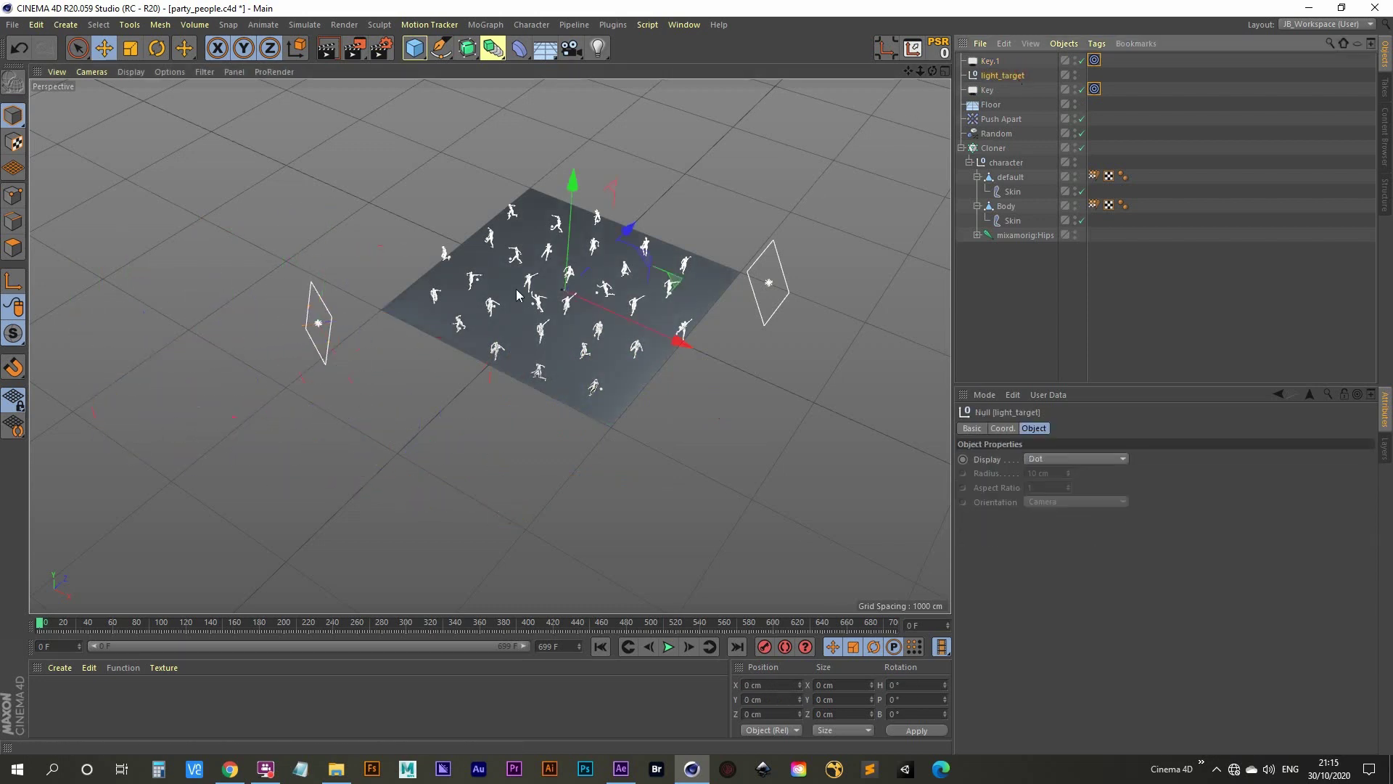
left_click(990, 61)
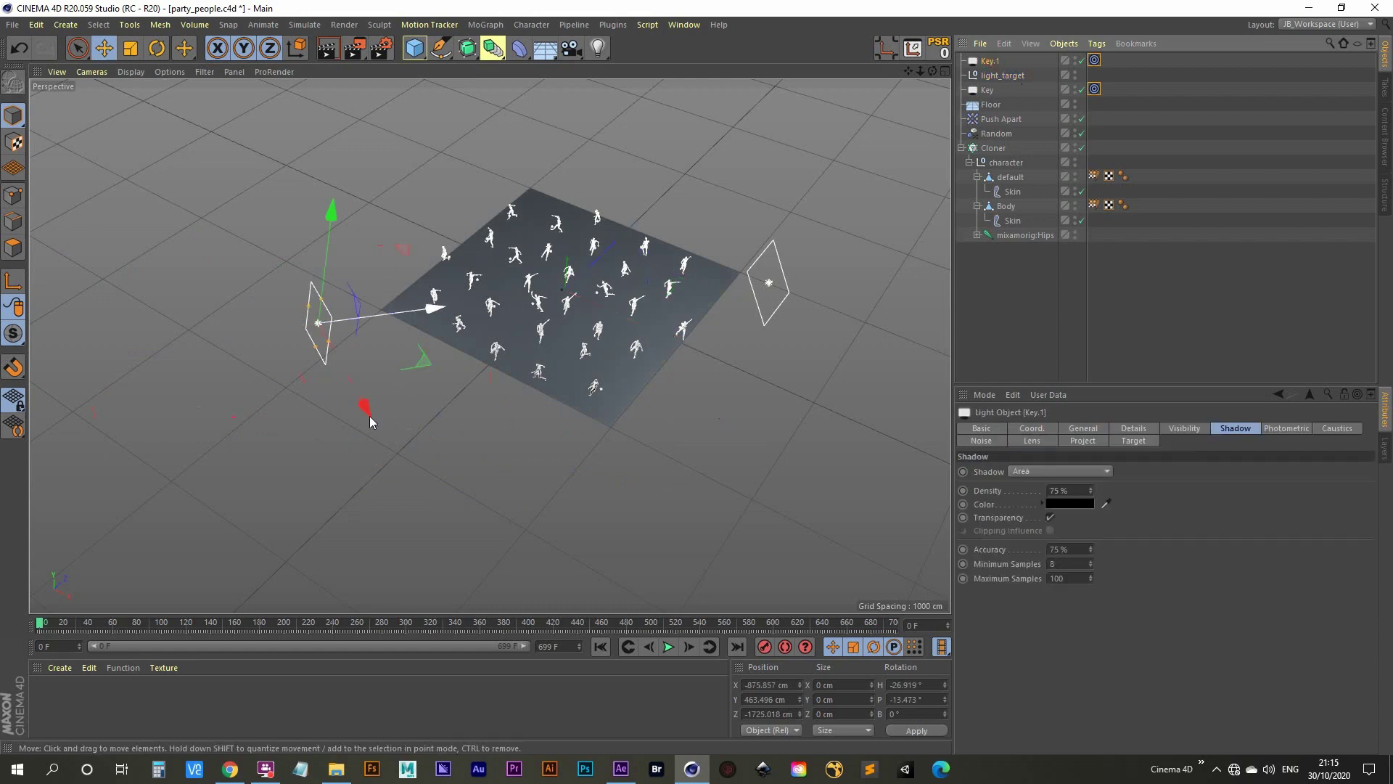
left_click_drag(365, 414, 324, 321)
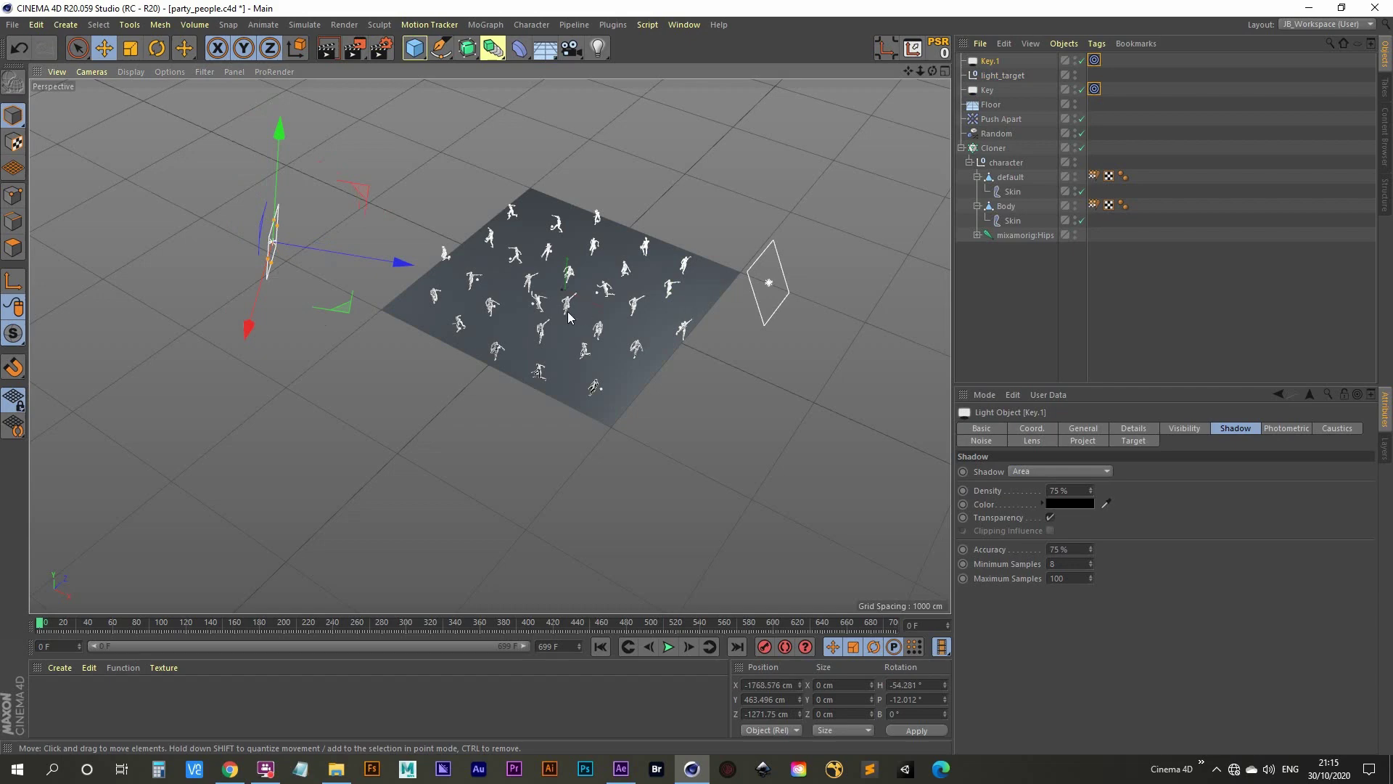
- Set the duplicated light's intensity to 55%
left_click_drag(586, 341, 474, 283, "alt")
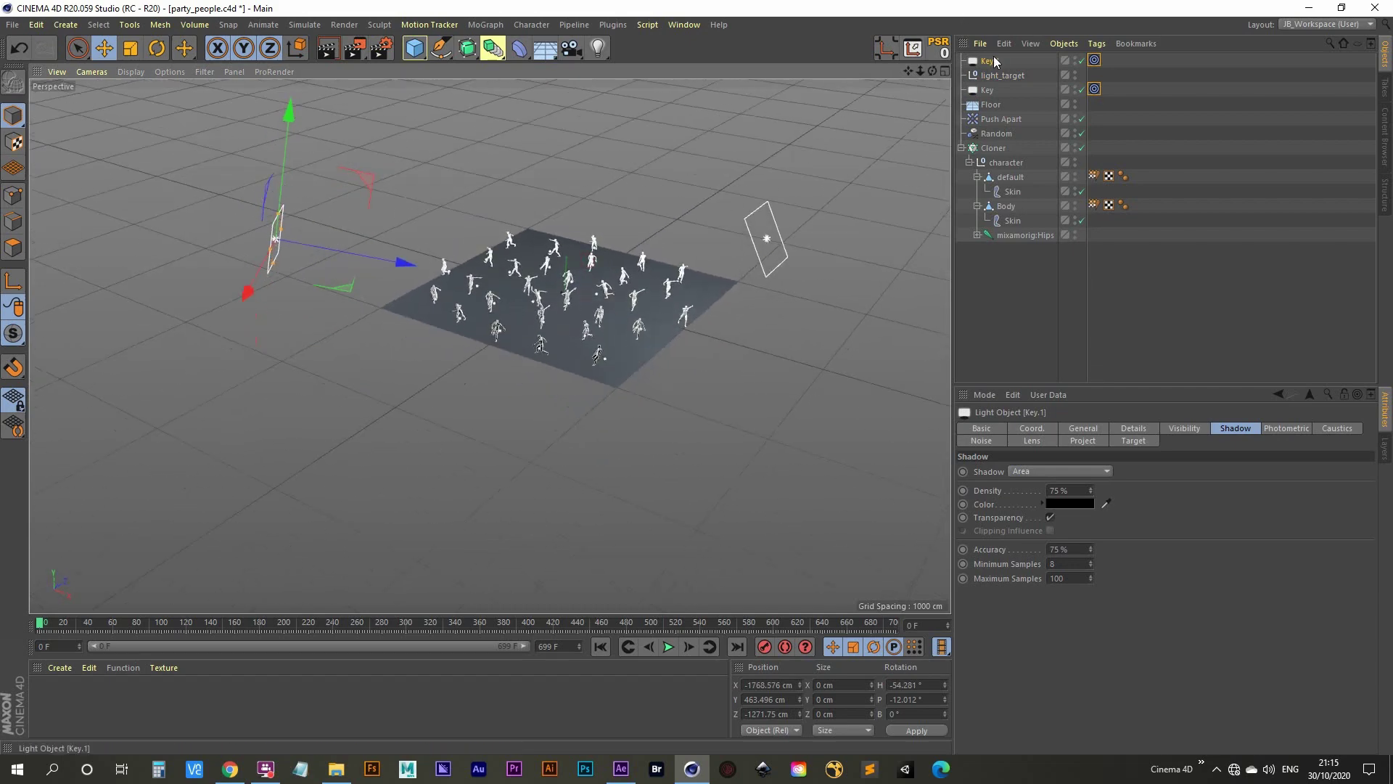
left_click(1089, 428)
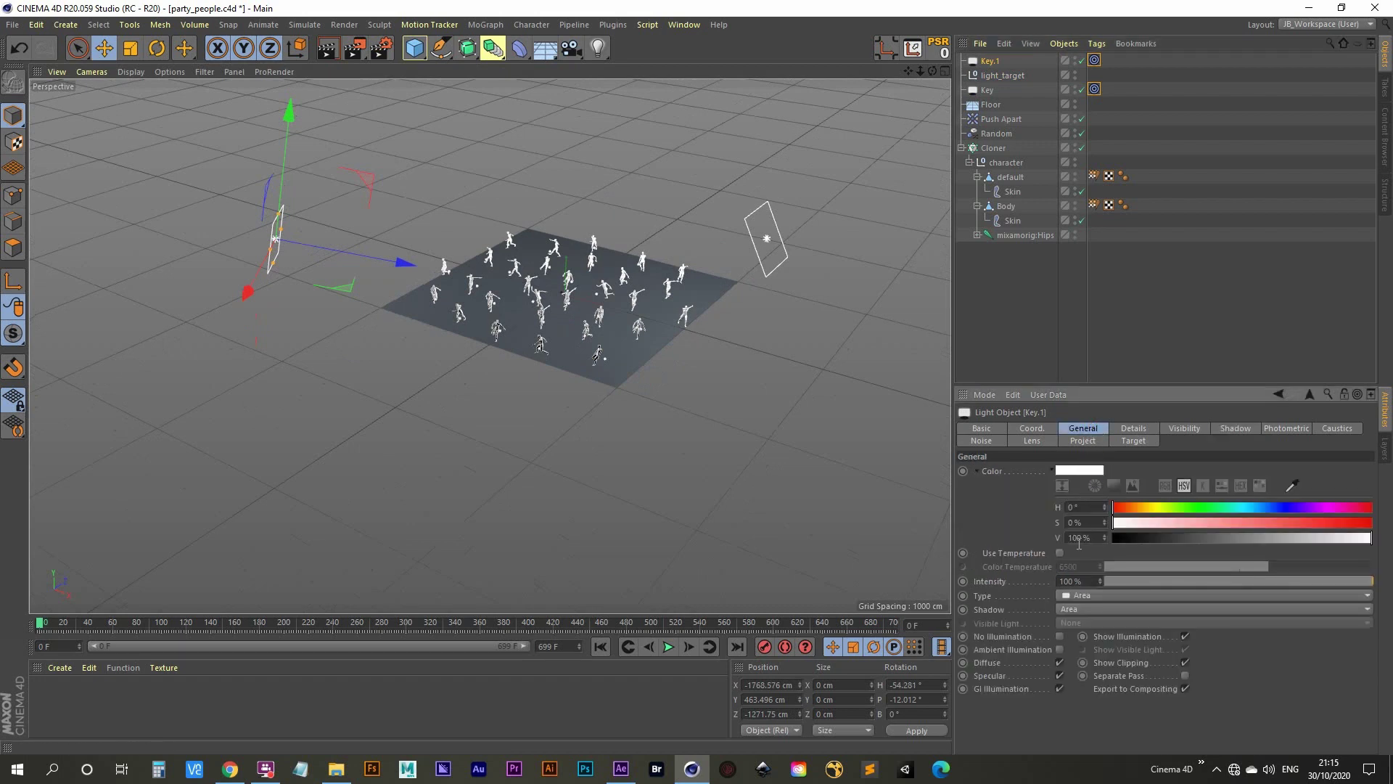
left_click(1086, 581)
type("55")
key("Return")
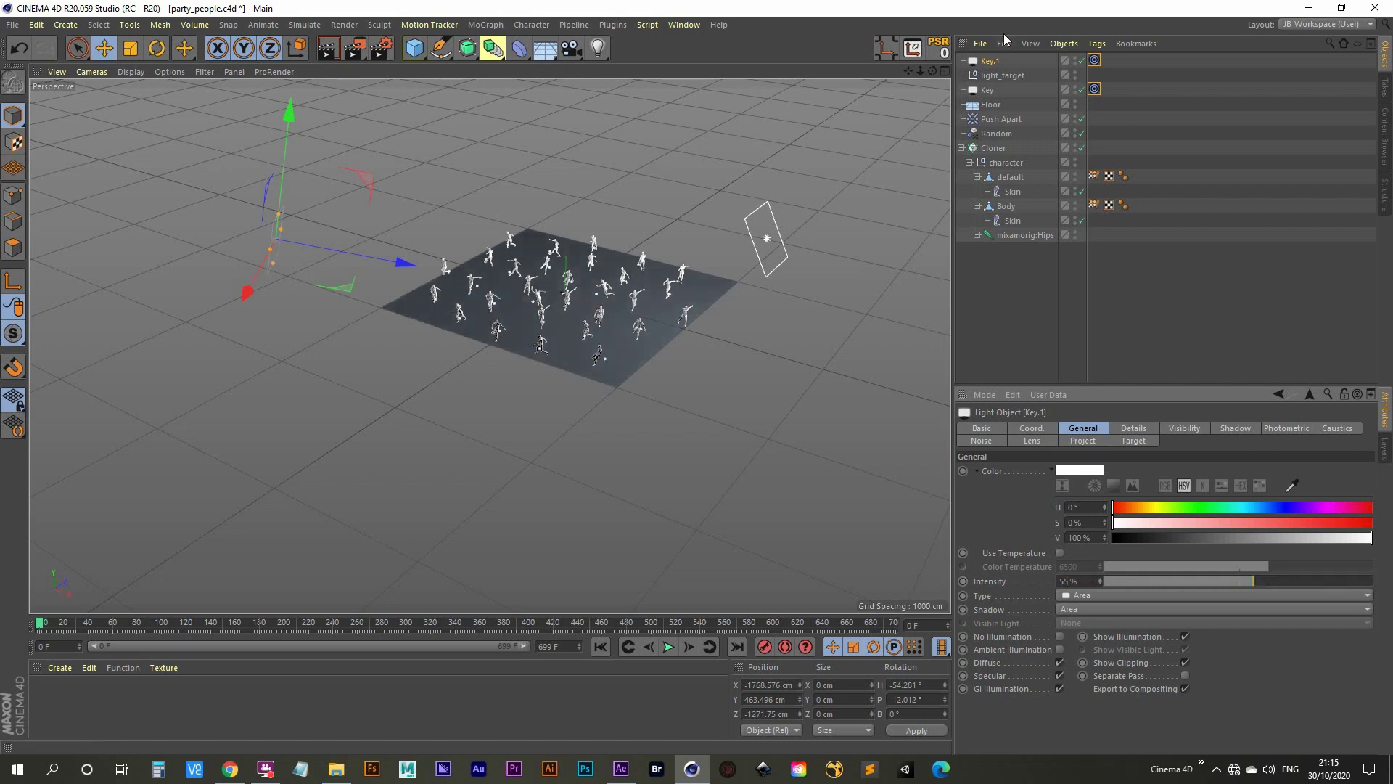
- Rename the duplicated light as Fill
double_click(991, 61)
type("F")
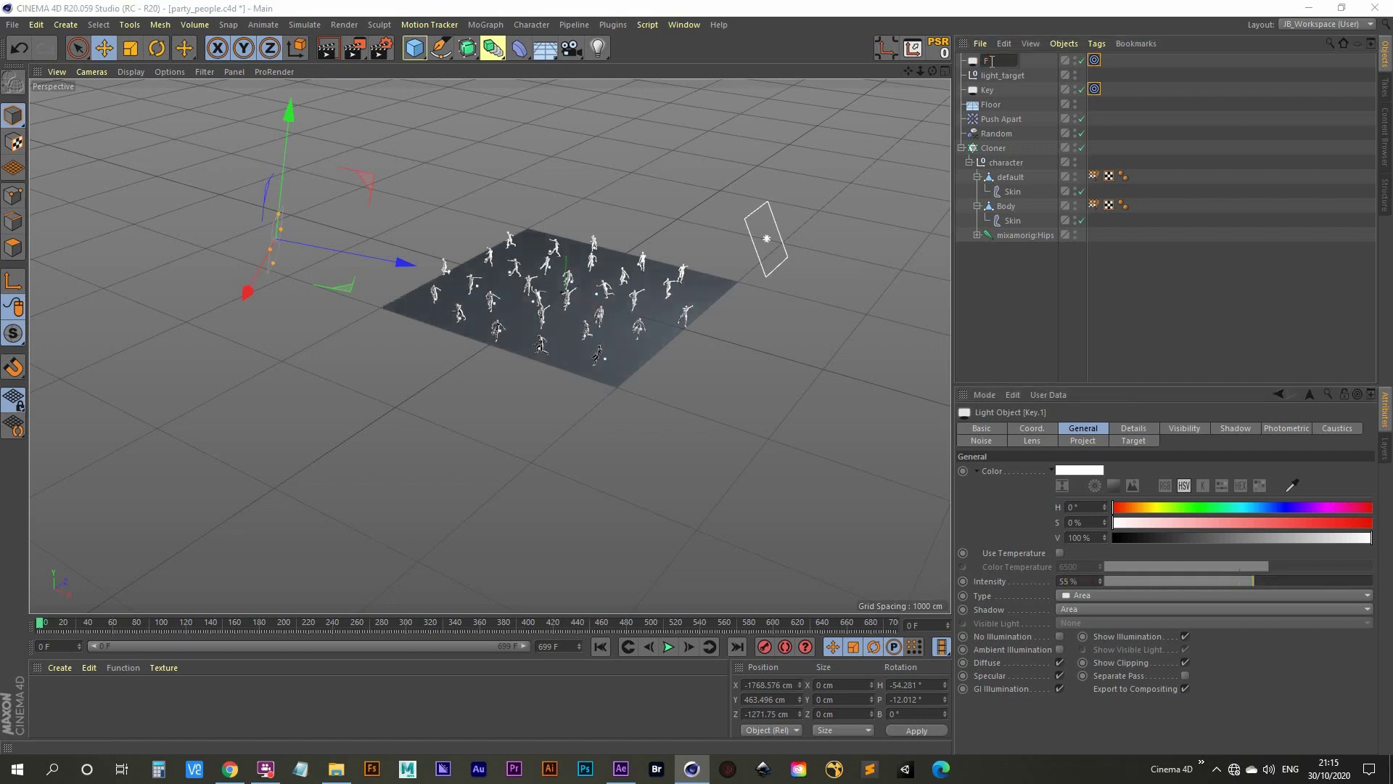
type("ill")
key("Return")
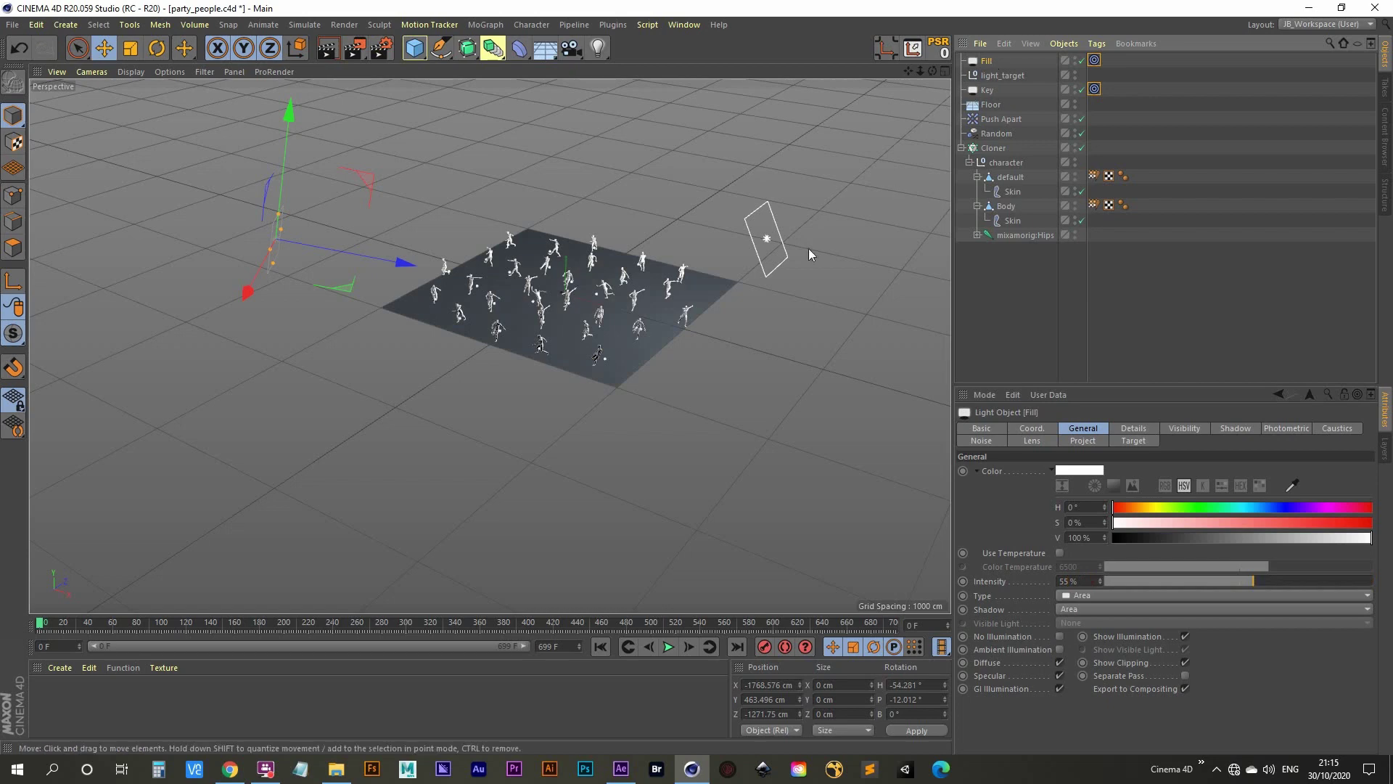
- Frame the crowd and preview the combined Key and Fill lighting with the interactive render region
scroll(540, 308, "up", 10)
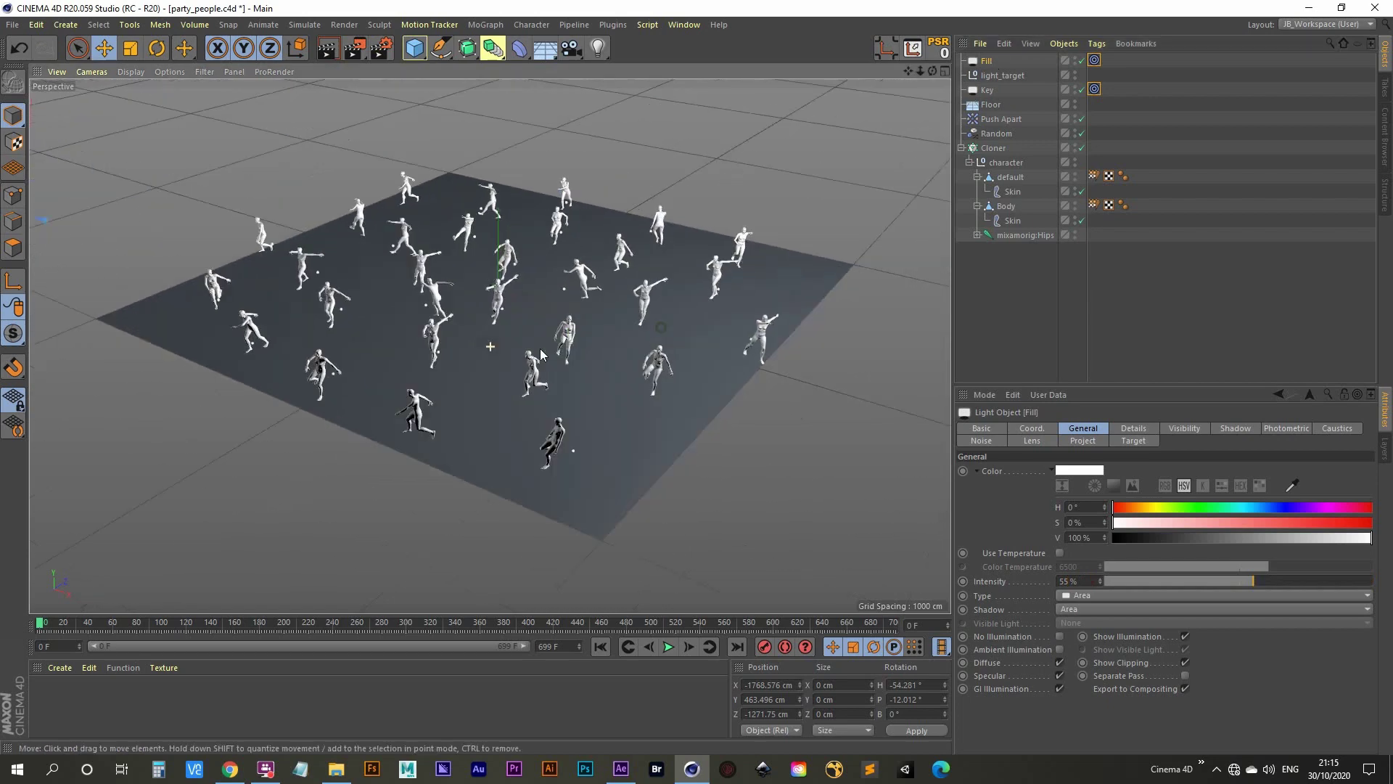
scroll(518, 390, "down", 5)
scroll(519, 368, "up", 3)
key("alt+r")
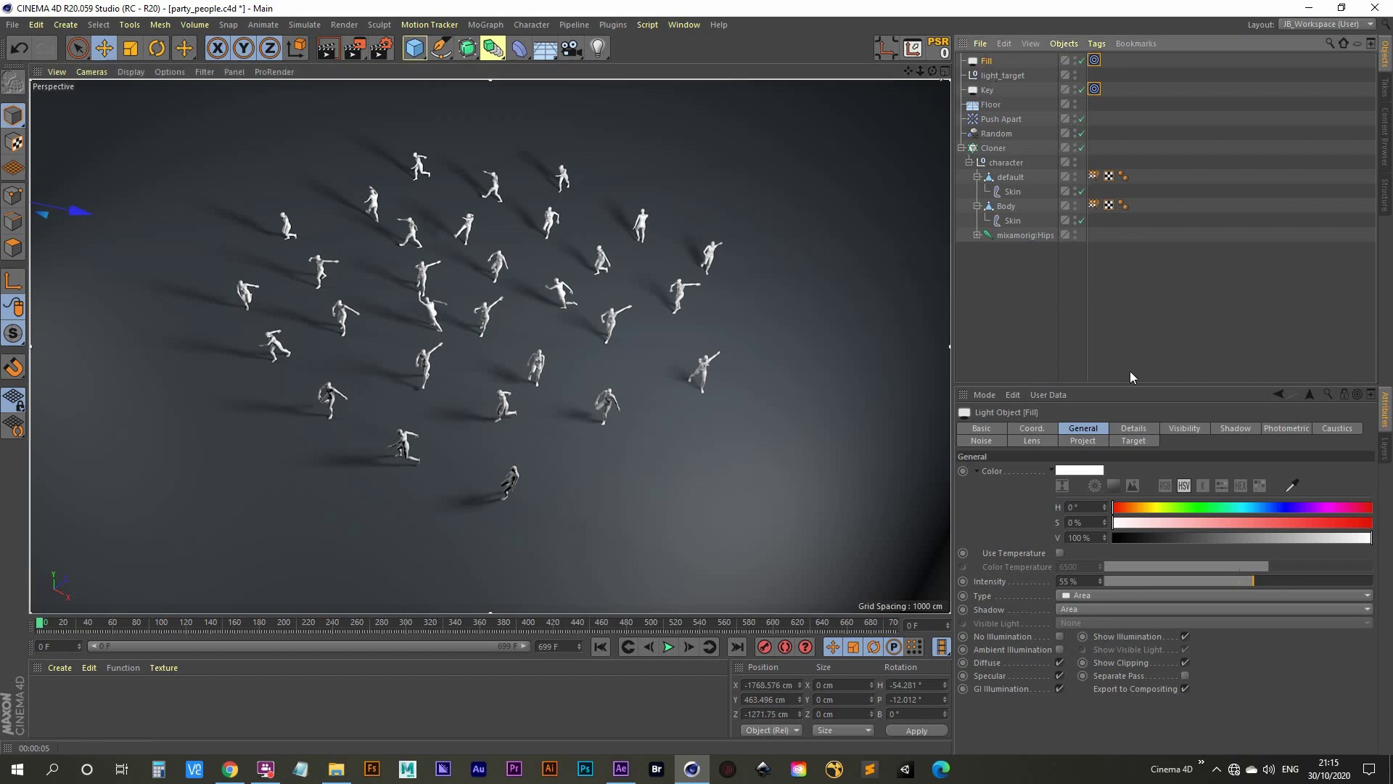
- Set the Fill light's shadow type to None
left_click(1235, 429)
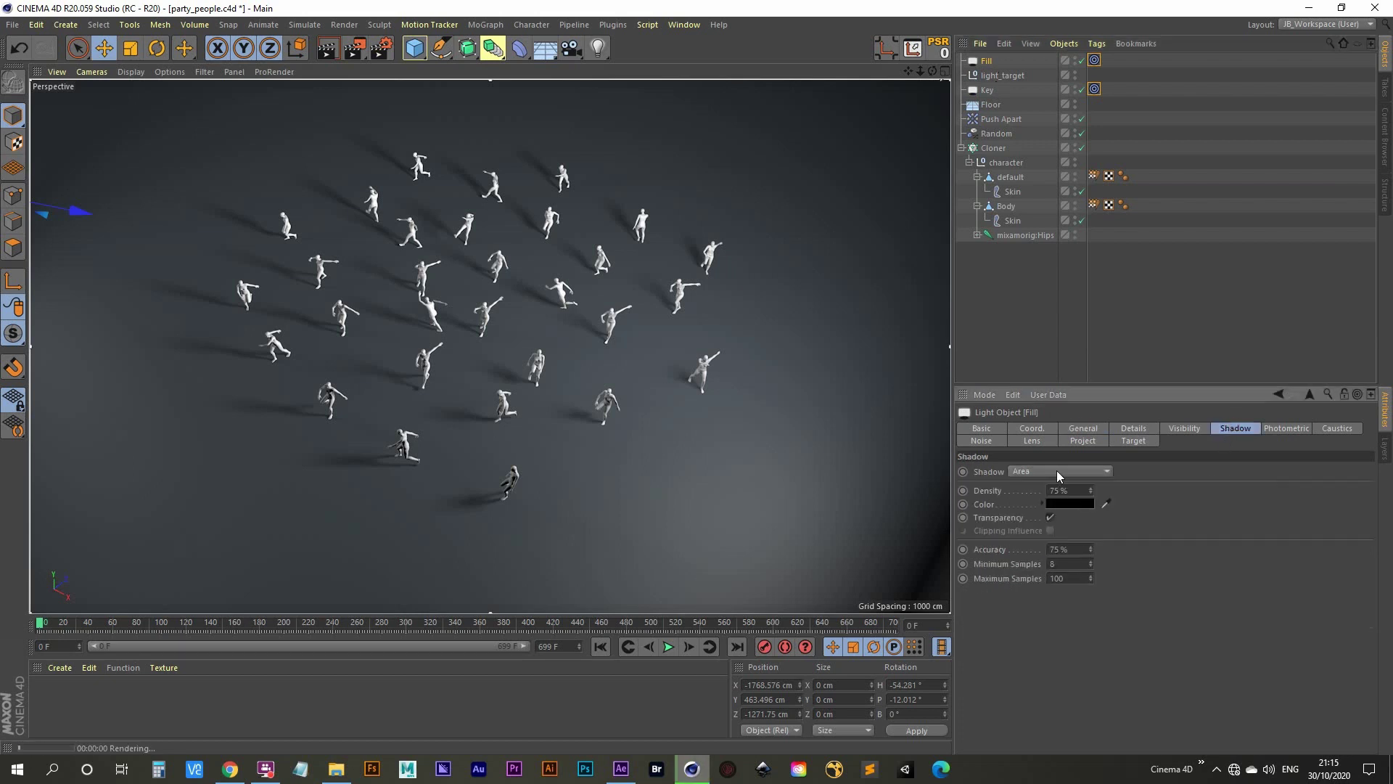
left_click(1086, 470)
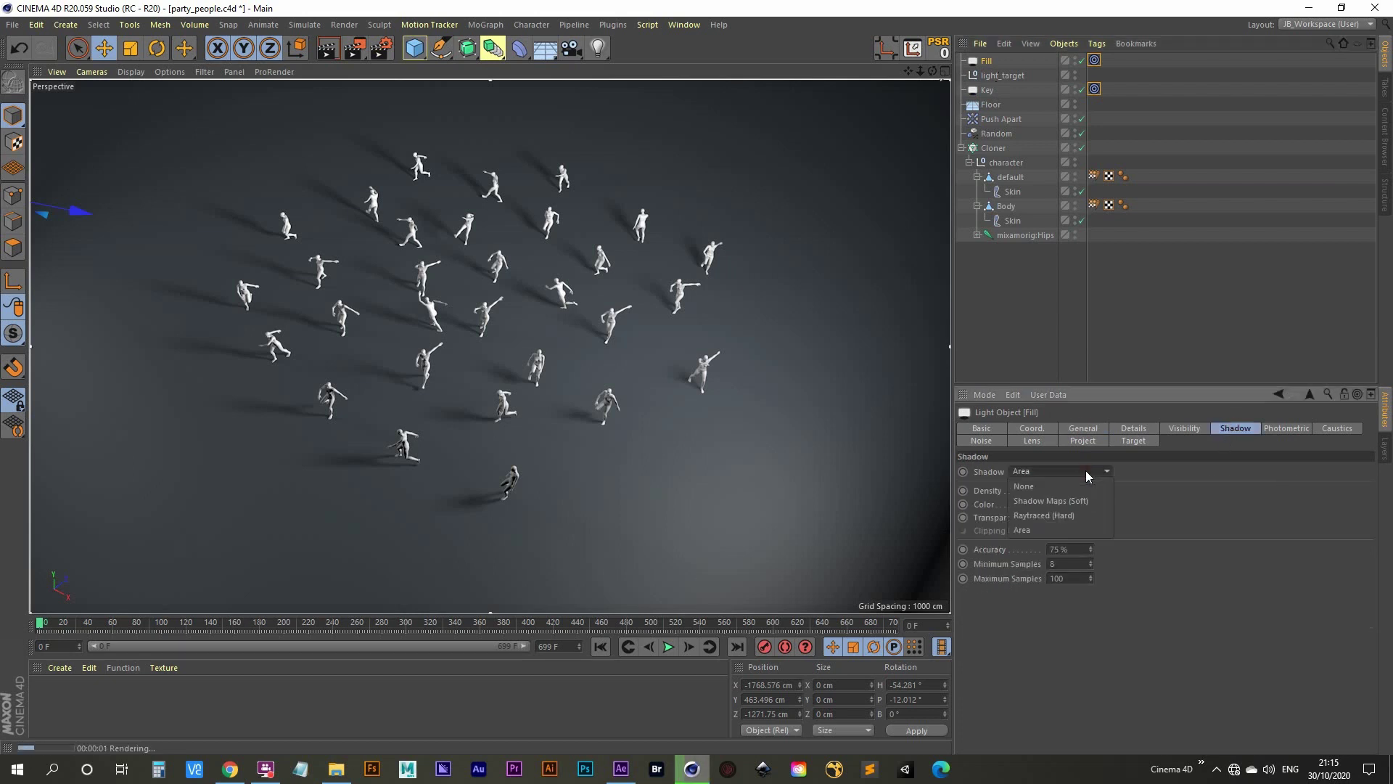
left_click(1045, 488)
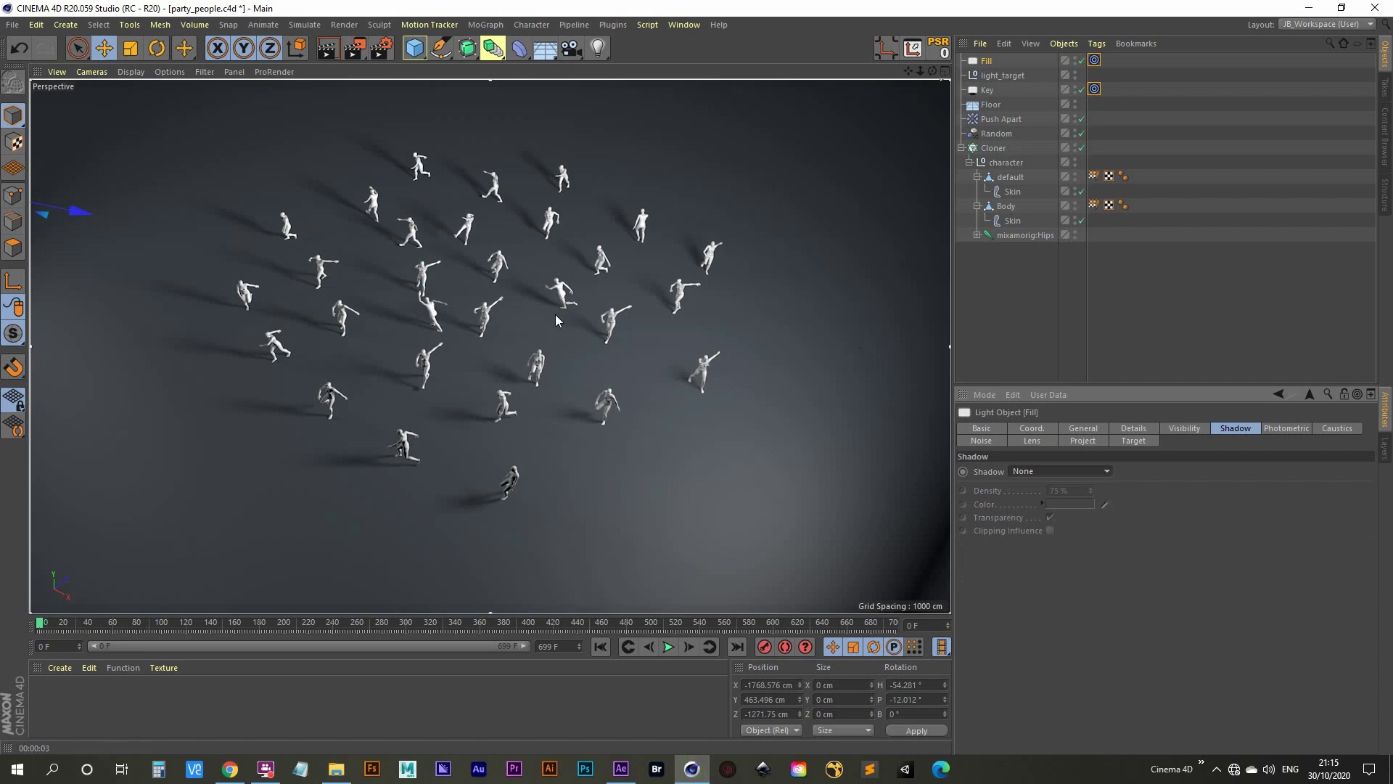
scroll(518, 272, "up", 5)
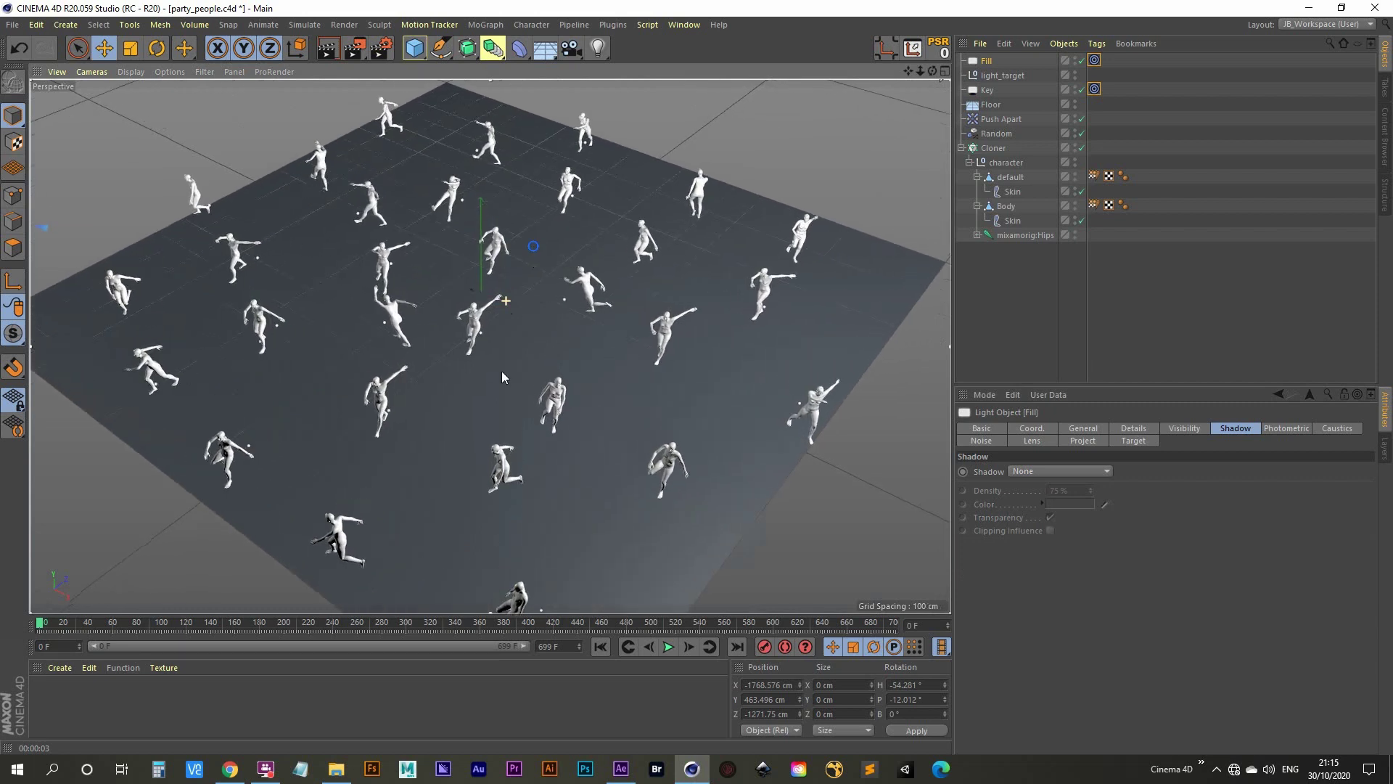
- Frame the dancing crowd more tightly on the floor and render a preview of the view with nothing selected
scroll(502, 371, "up", 4)
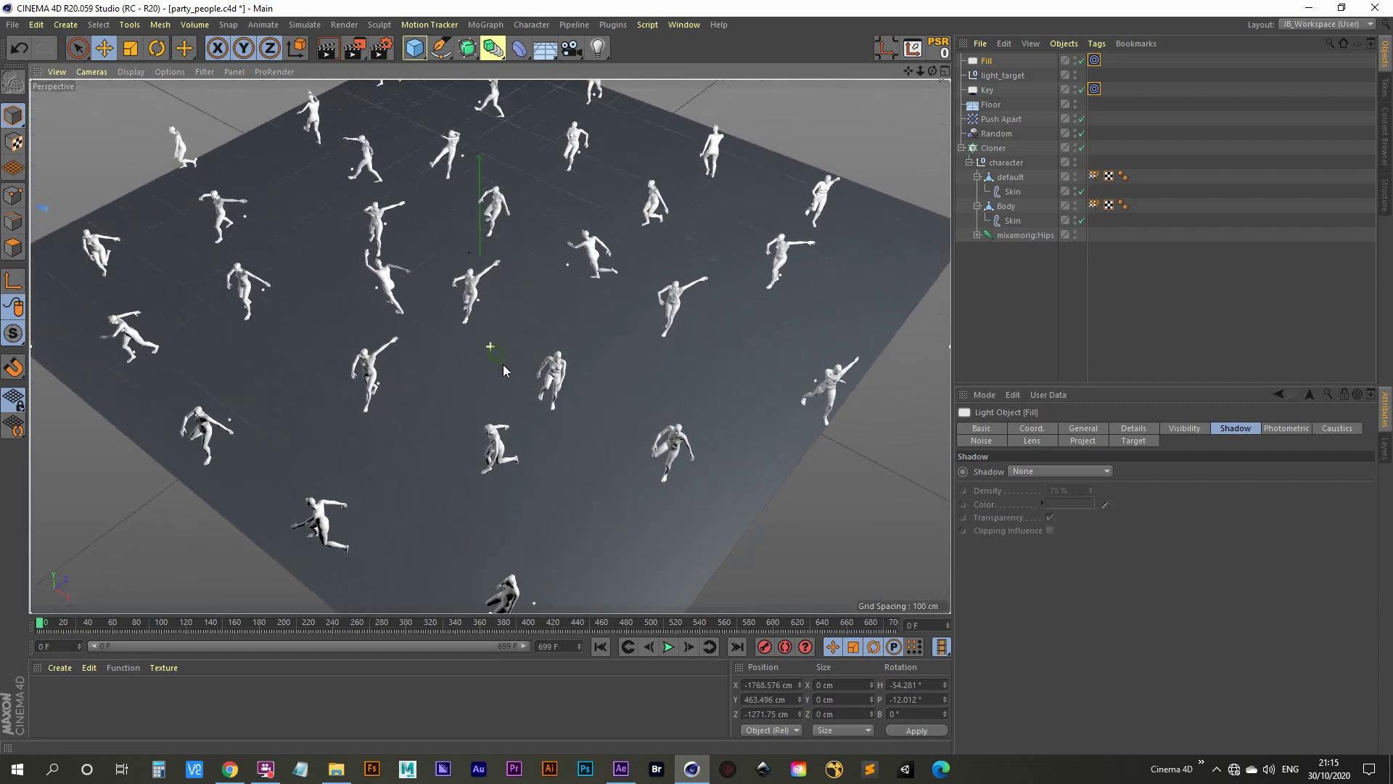
scroll(504, 370, "down", 3)
left_click(500, 363)
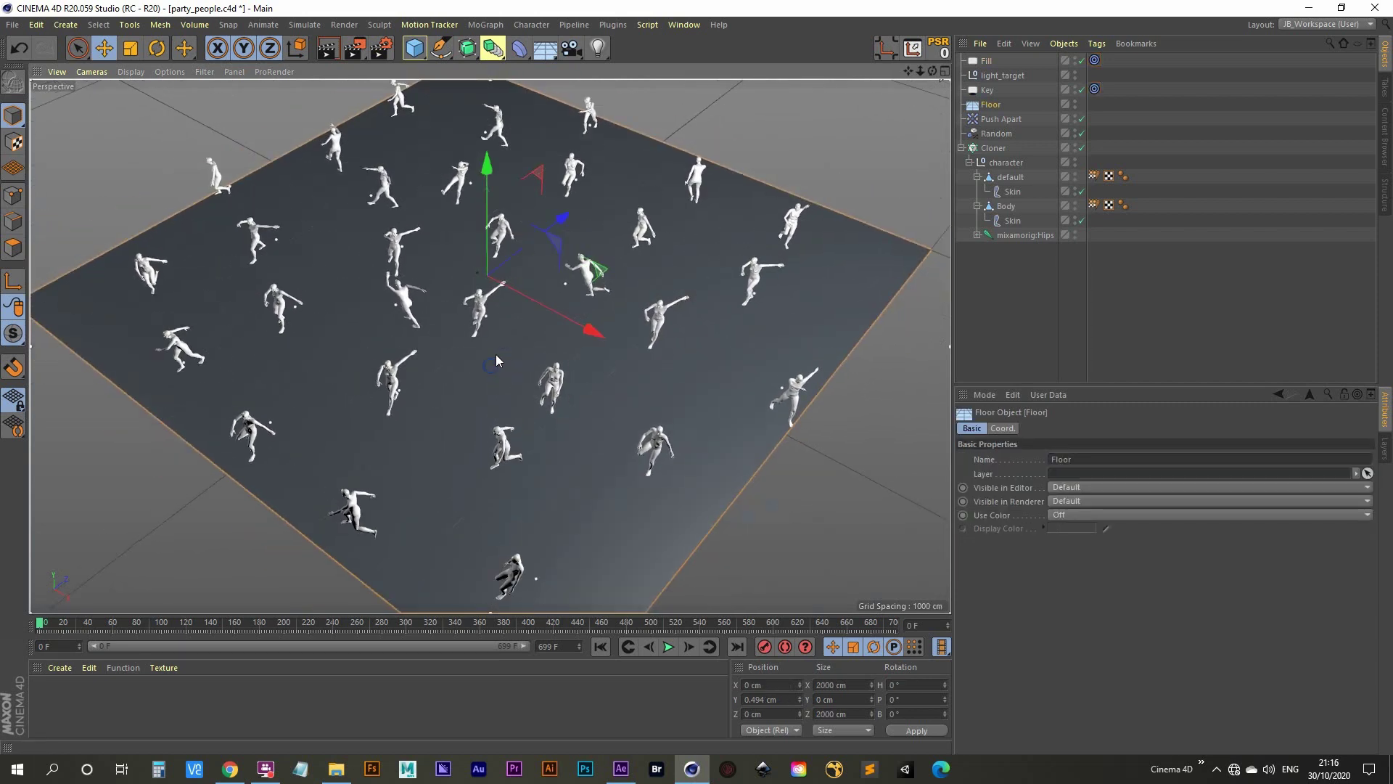
scroll(510, 355, "up", 1)
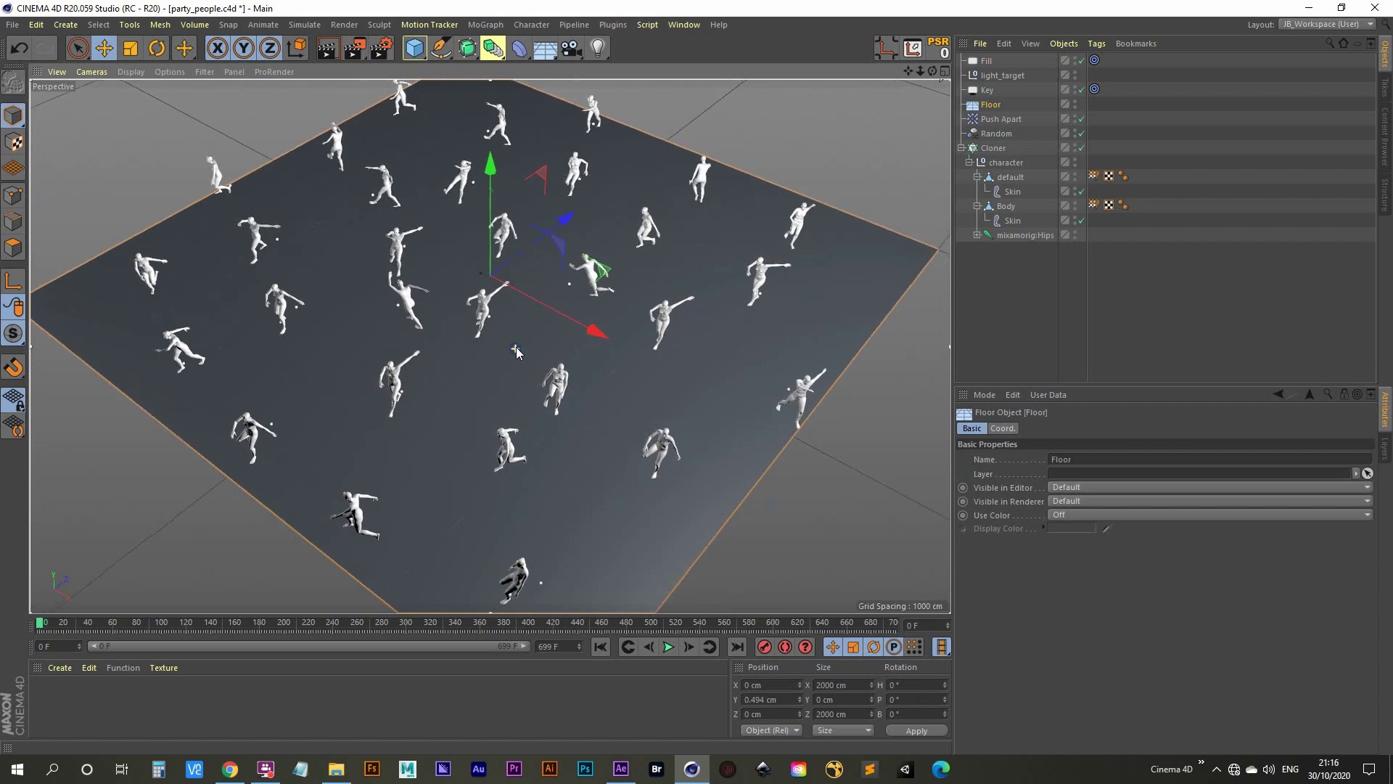
scroll(517, 350, "up", 2)
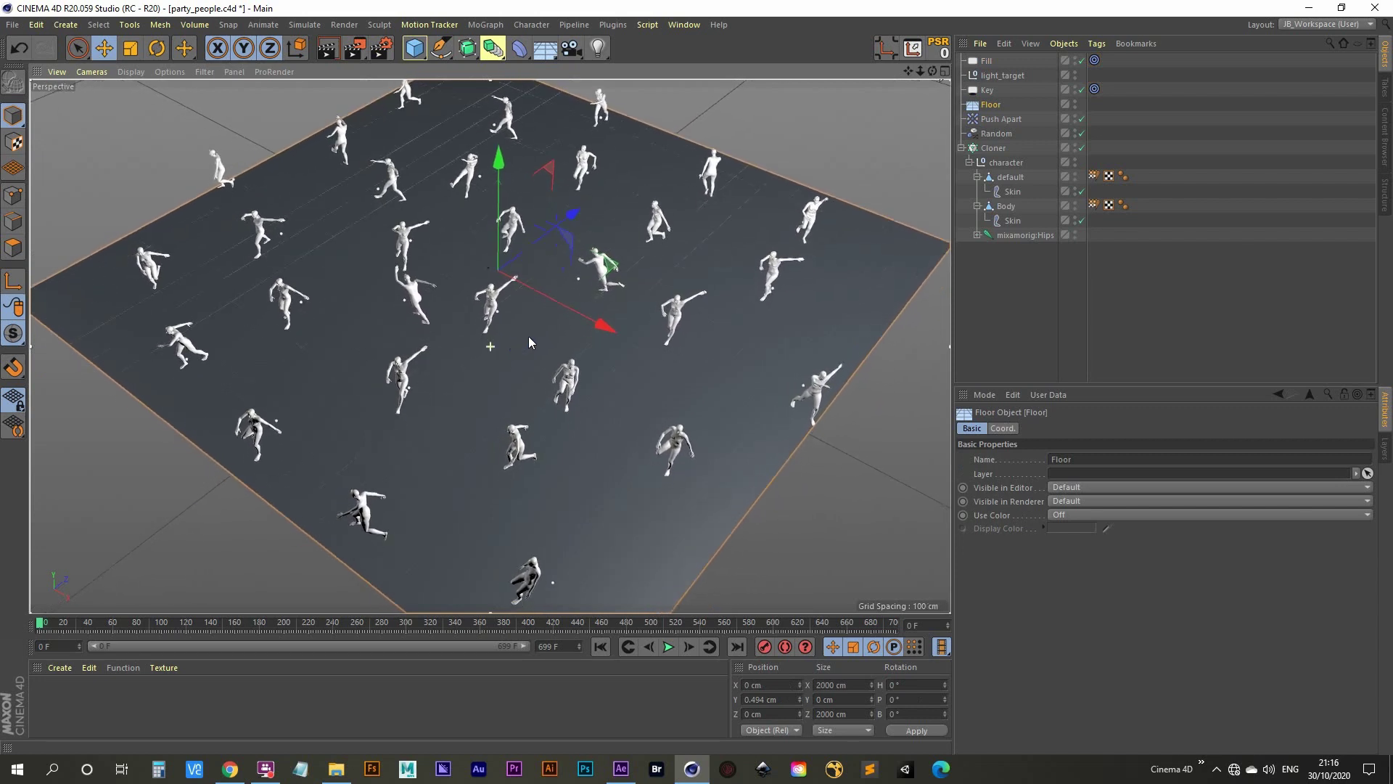
scroll(550, 293, "up", 1)
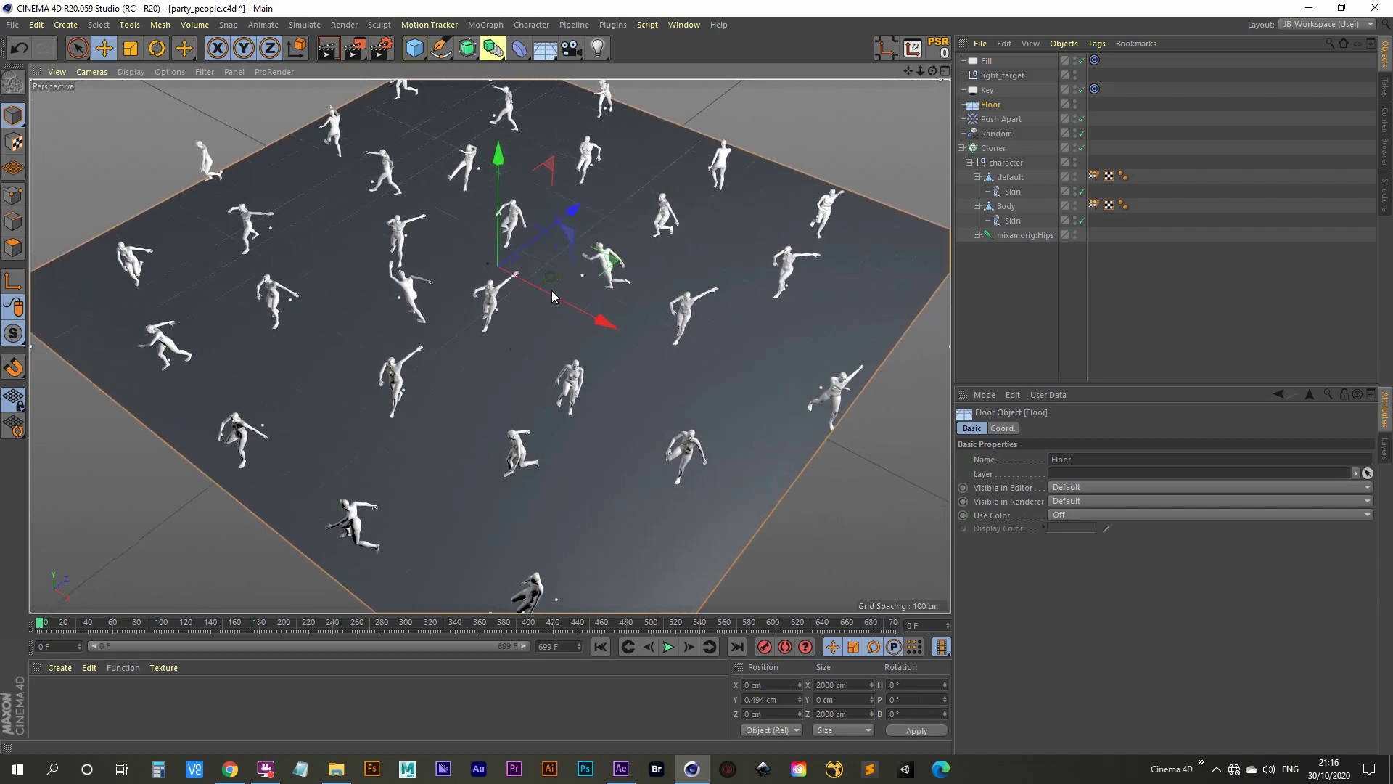
scroll(552, 297, "up", 1)
key("ctrl+r")
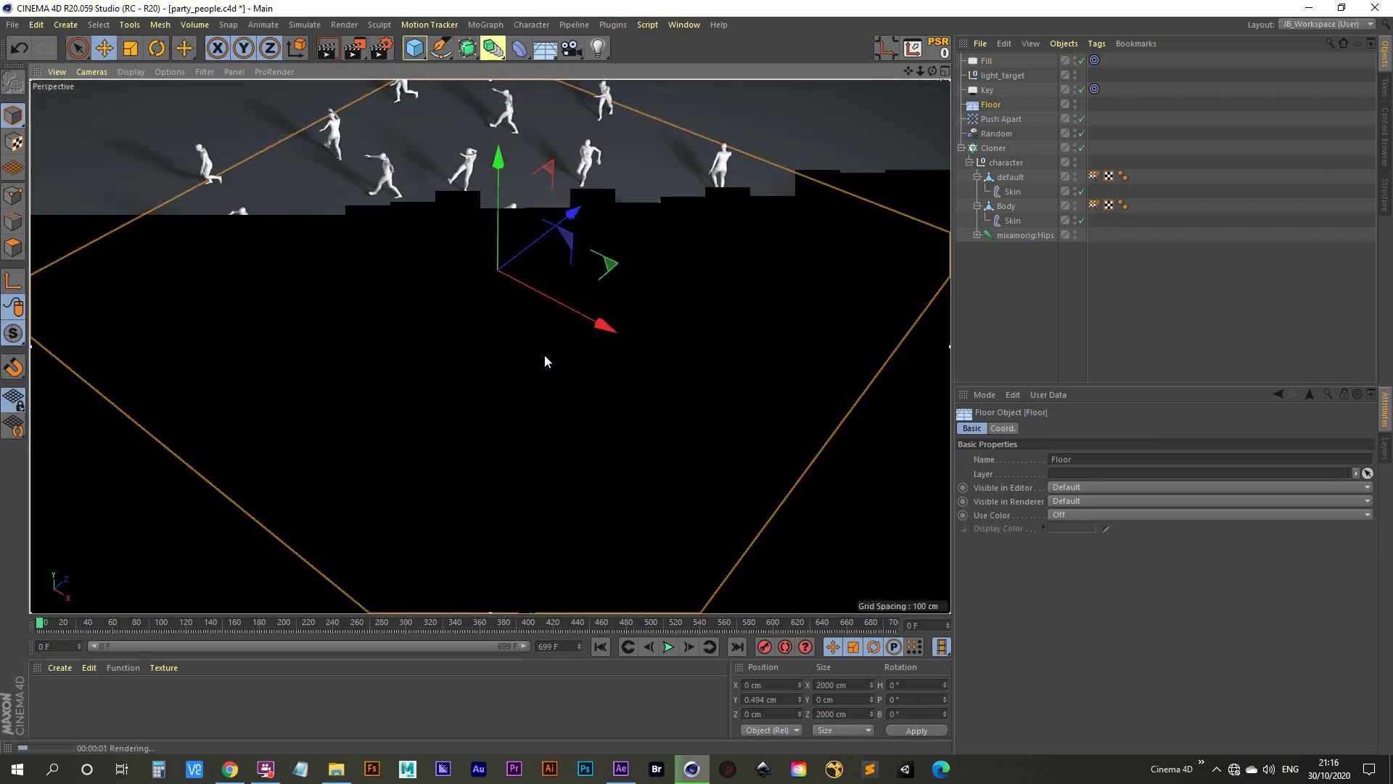
left_click(1033, 303)
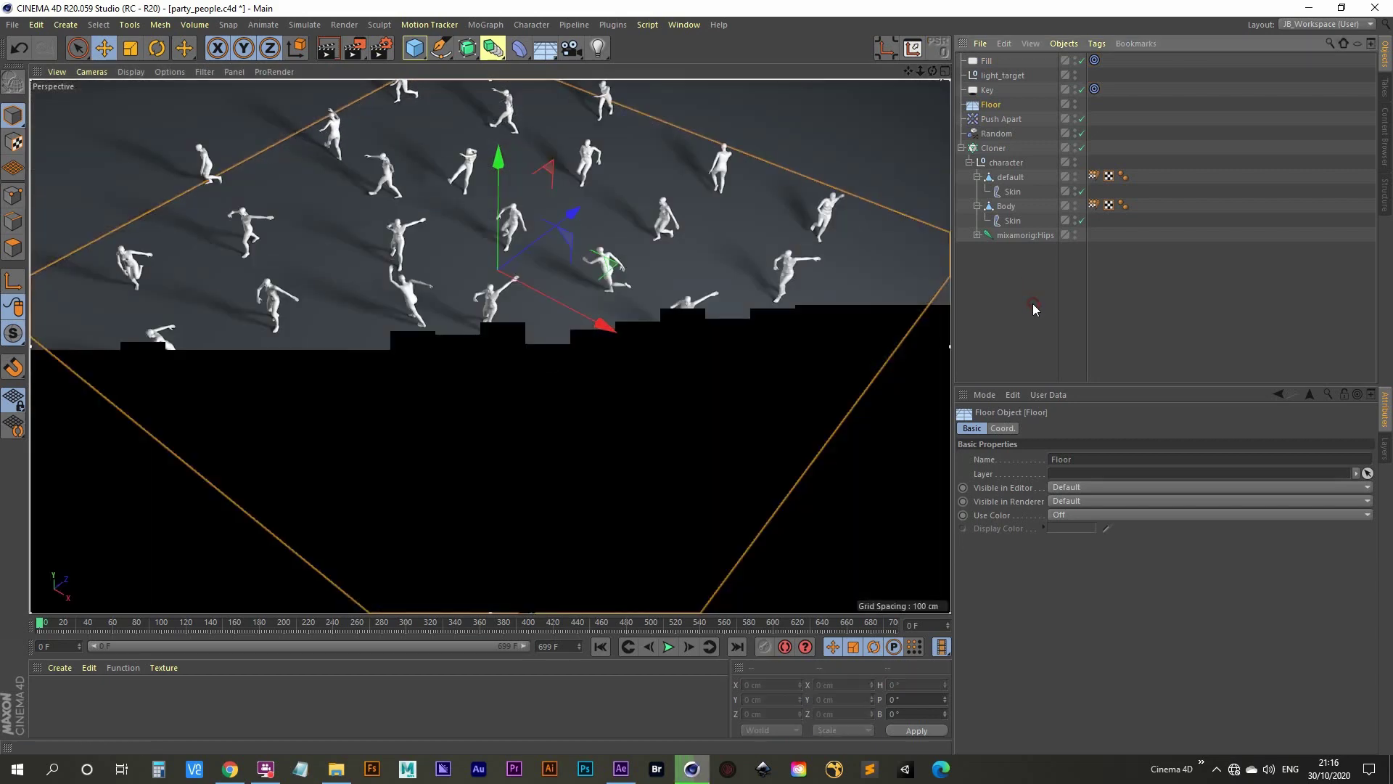
scroll(599, 263, "up", 3)
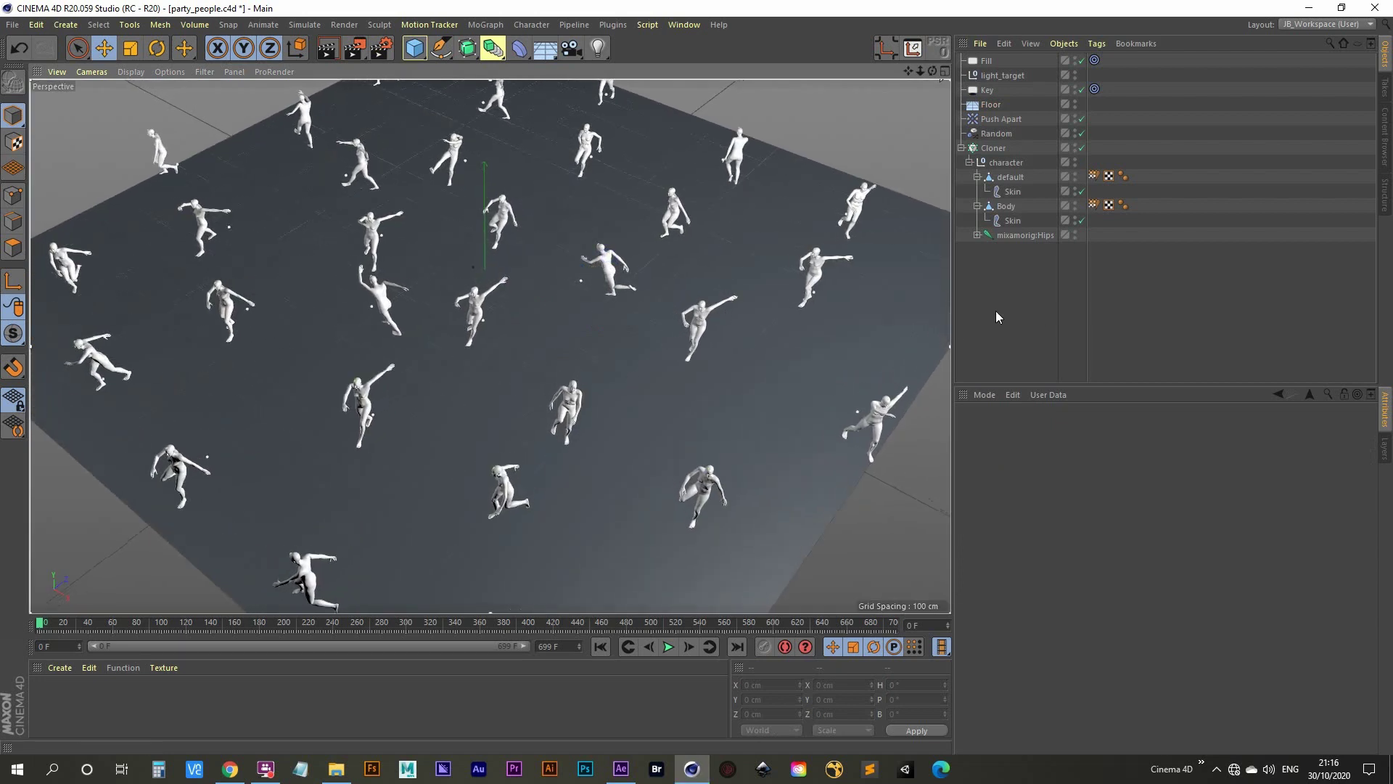
key("ctrl+r")
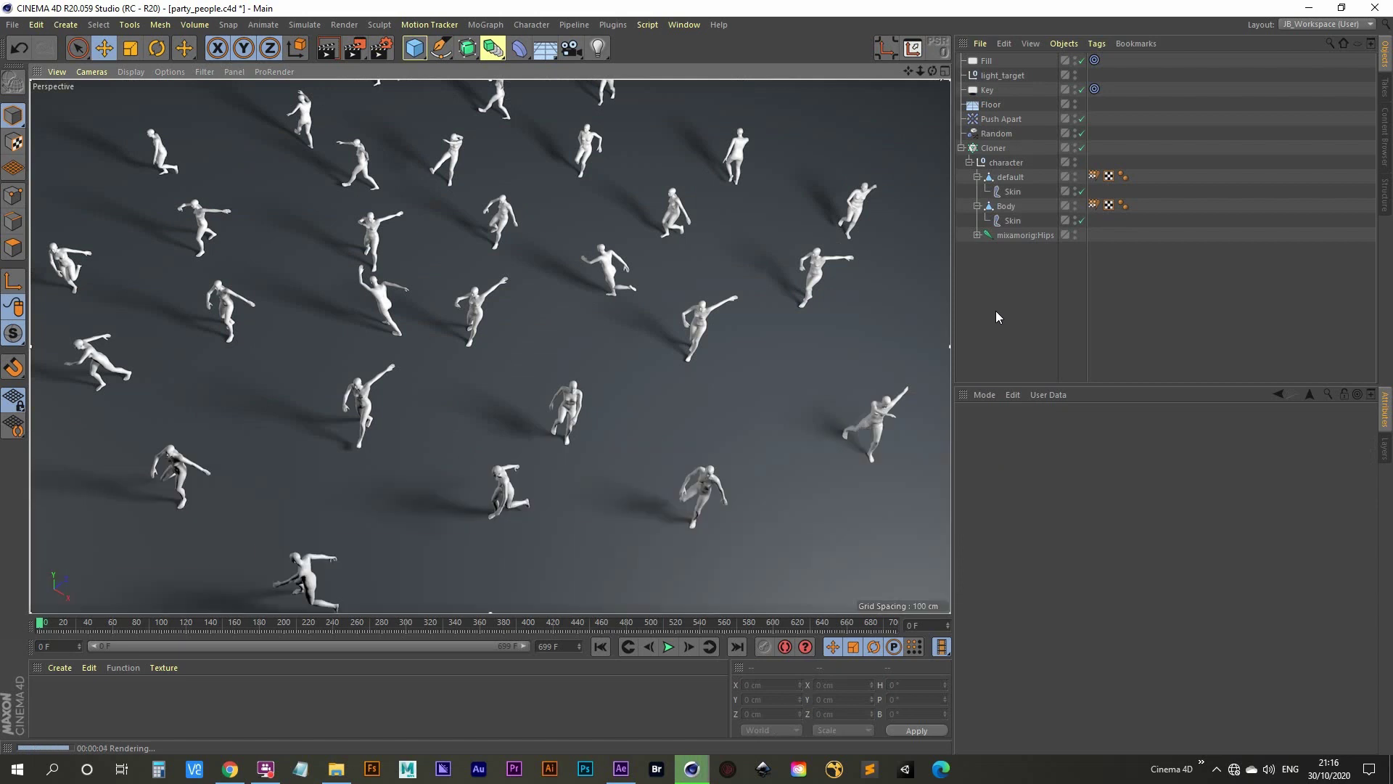
- Add a camera from the current view, look through it, and lock it with a Protection tag
left_click(571, 48)
left_click(1082, 60)
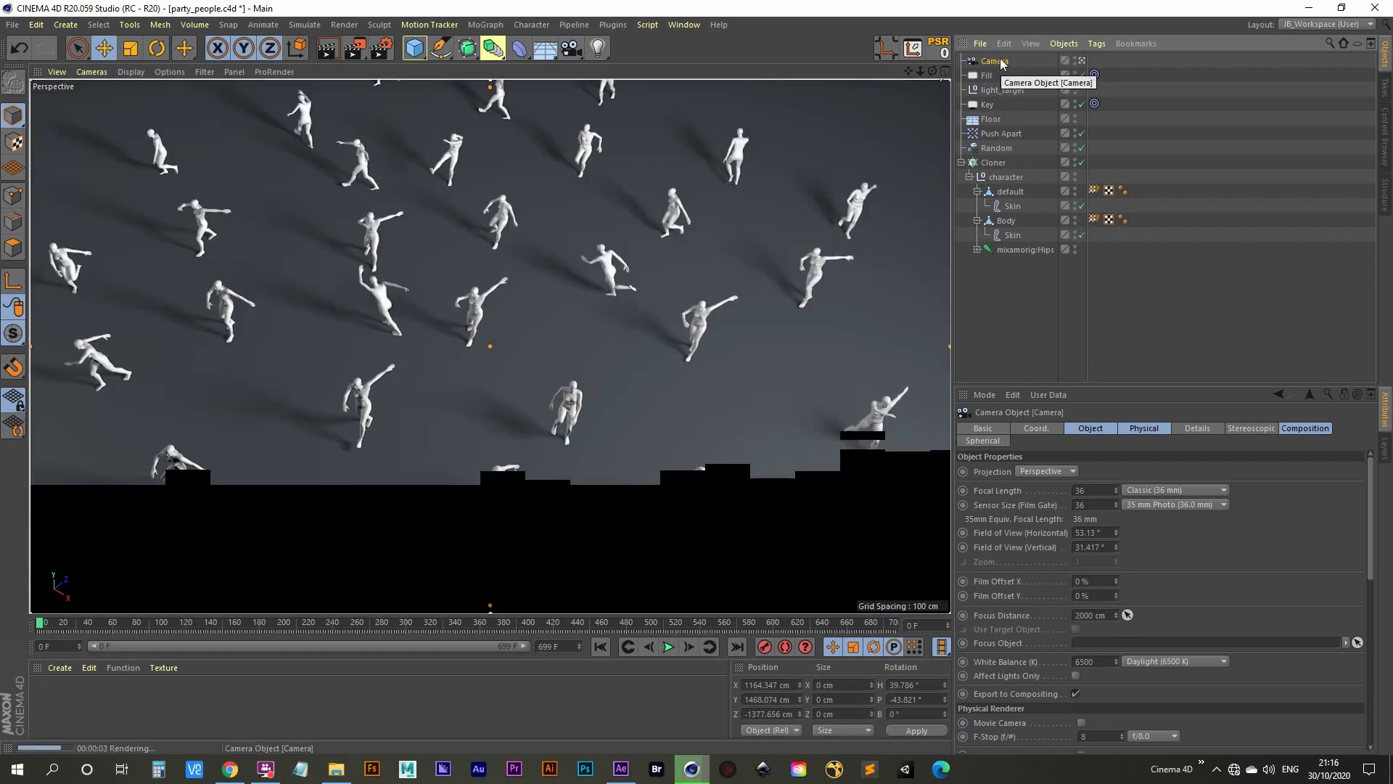
right_click(1000, 64)
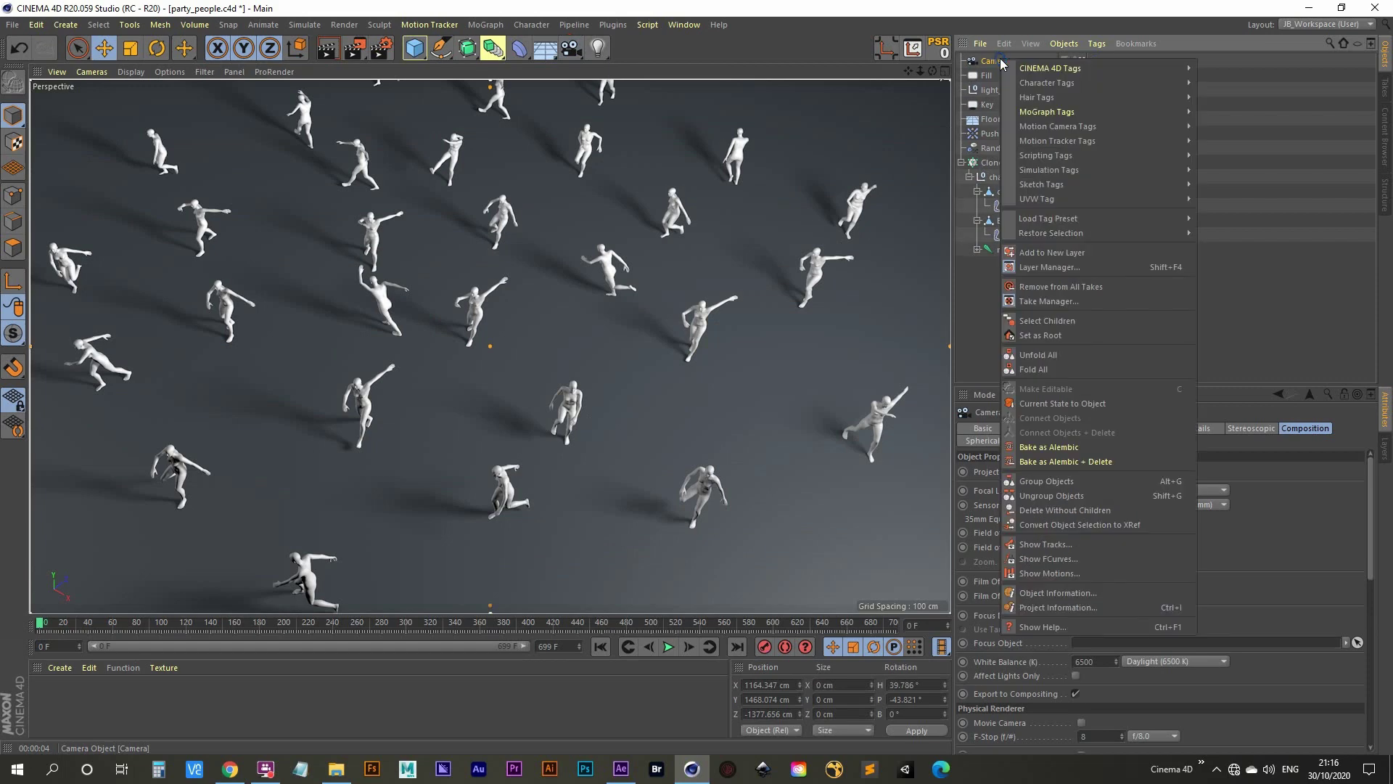
mouse_move(1070, 70)
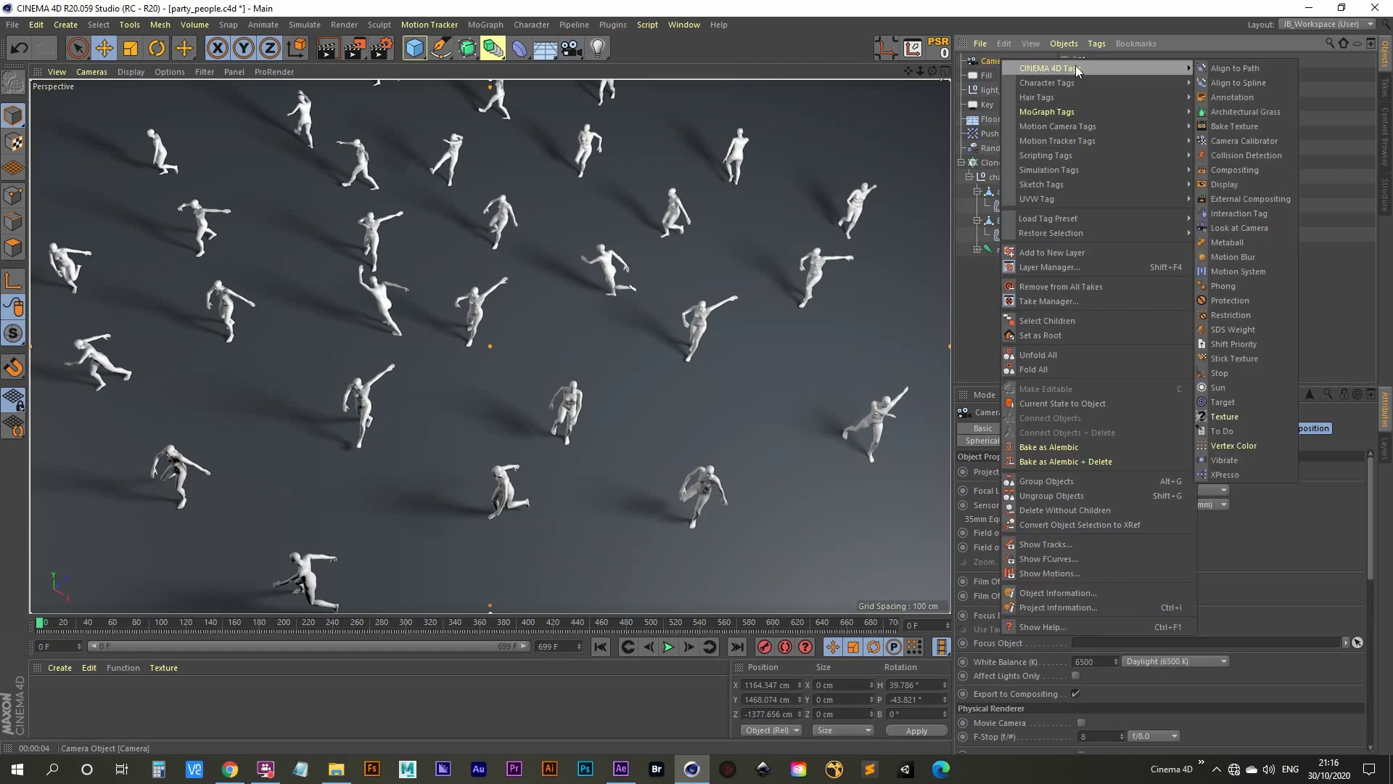
left_click(1229, 300)
key("ctrl+r")
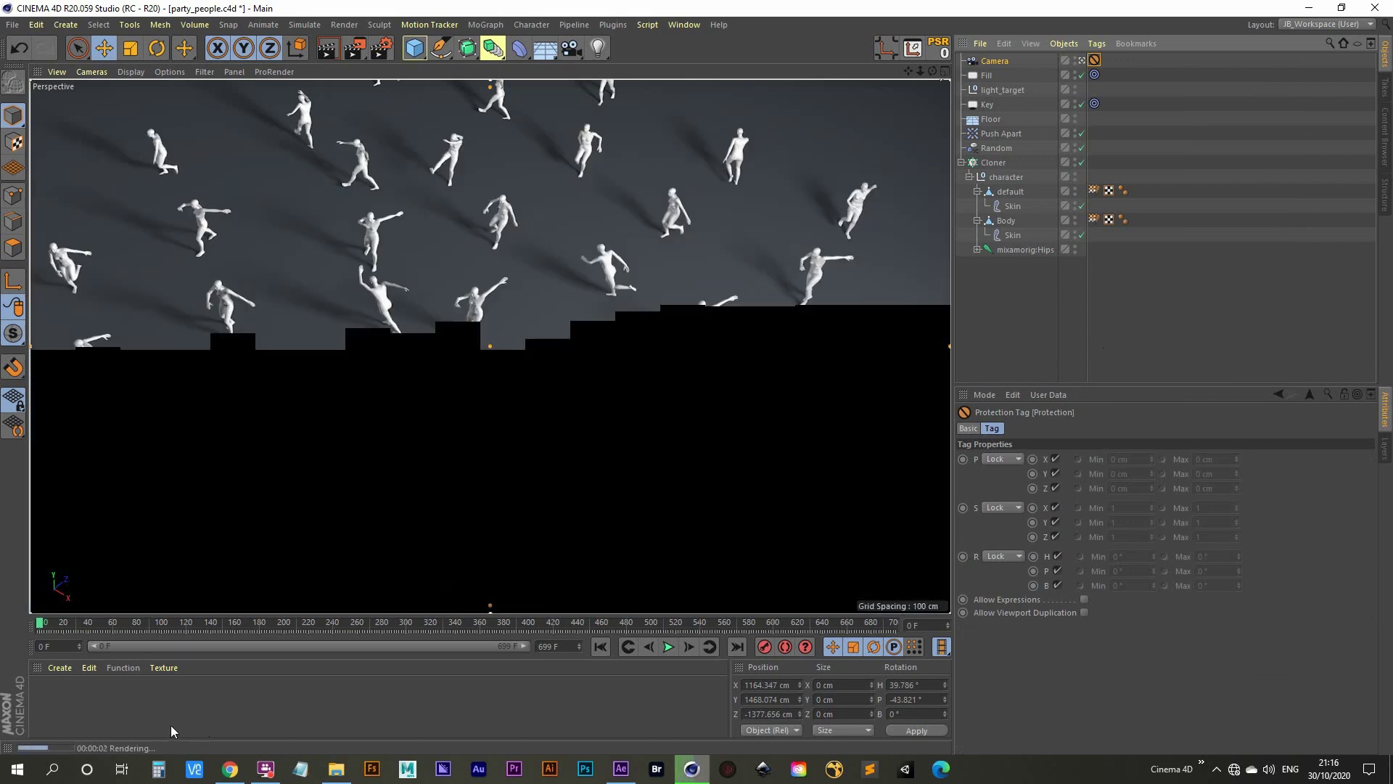
- Create a material named Floor, apply it to the floor object, and render a preview
double_click(64, 712)
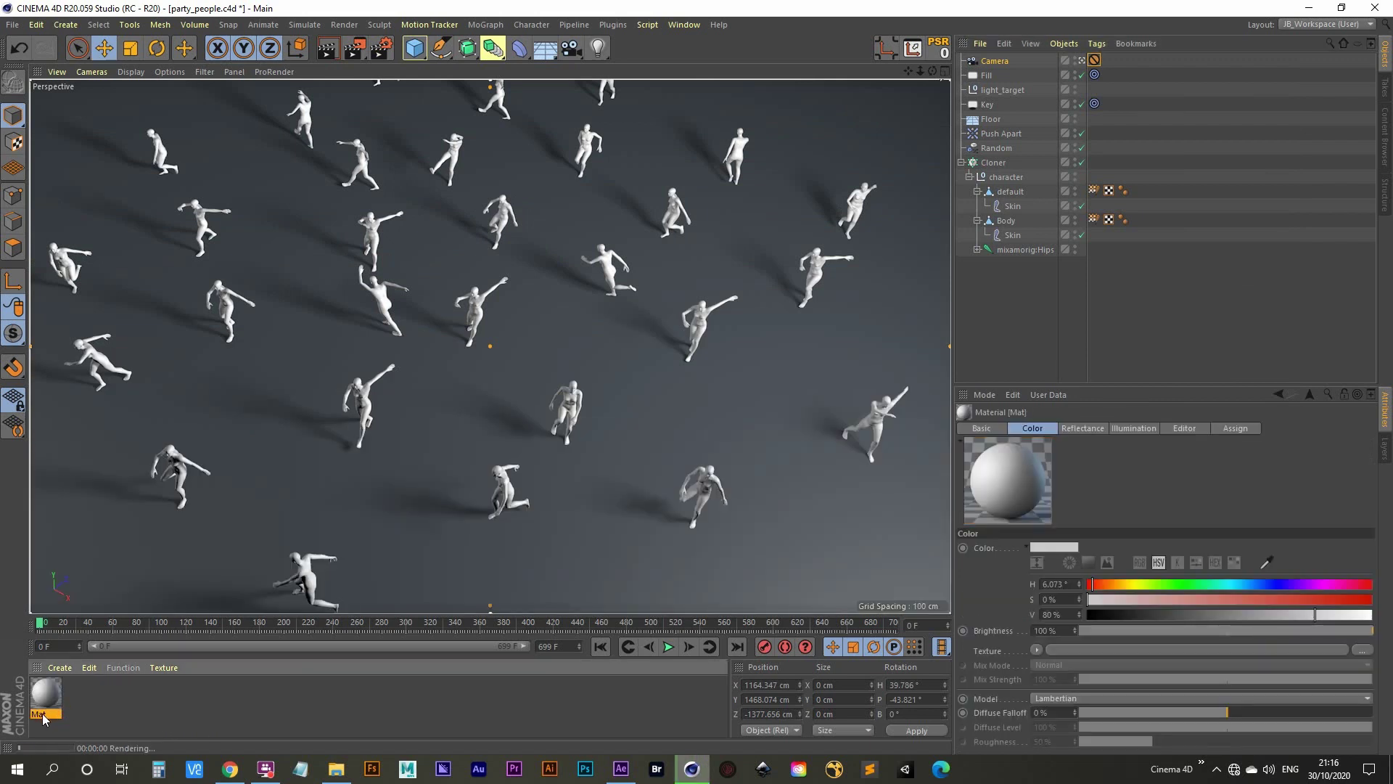
double_click(43, 714)
type("Floor")
key("Return")
double_click(44, 696)
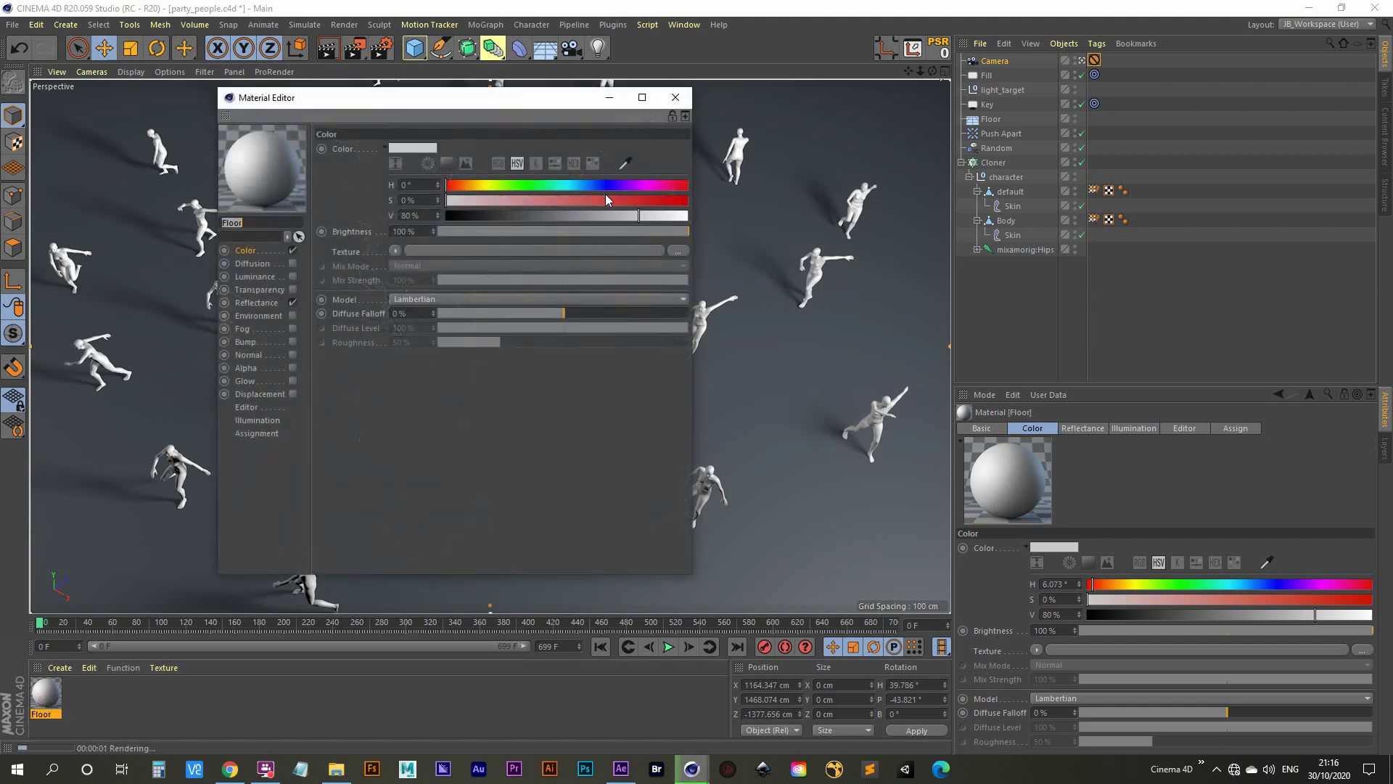
left_click(675, 98)
left_click_drag(44, 698, 992, 119)
key("ctrl+r")
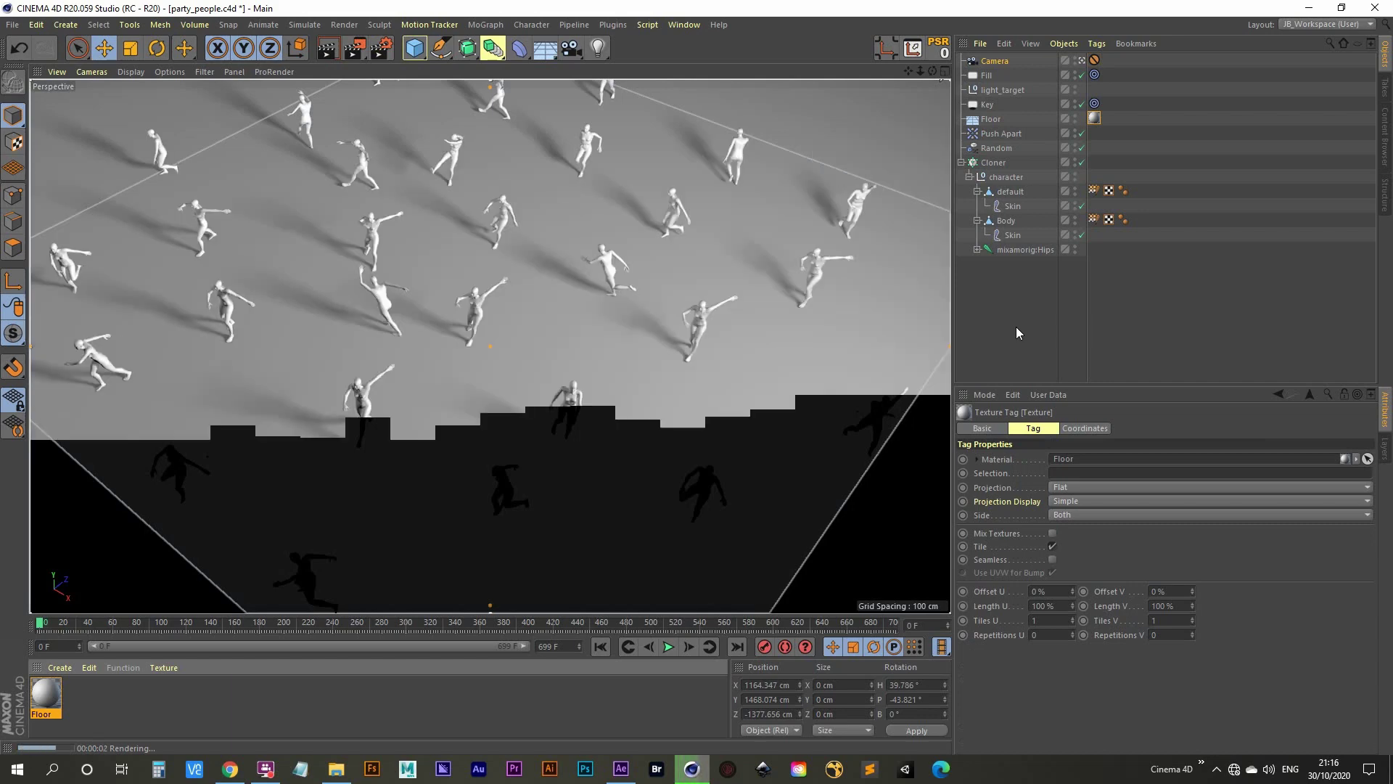
- Lighten the Floor material's color to a V value of 89% and render a preview
double_click(45, 695)
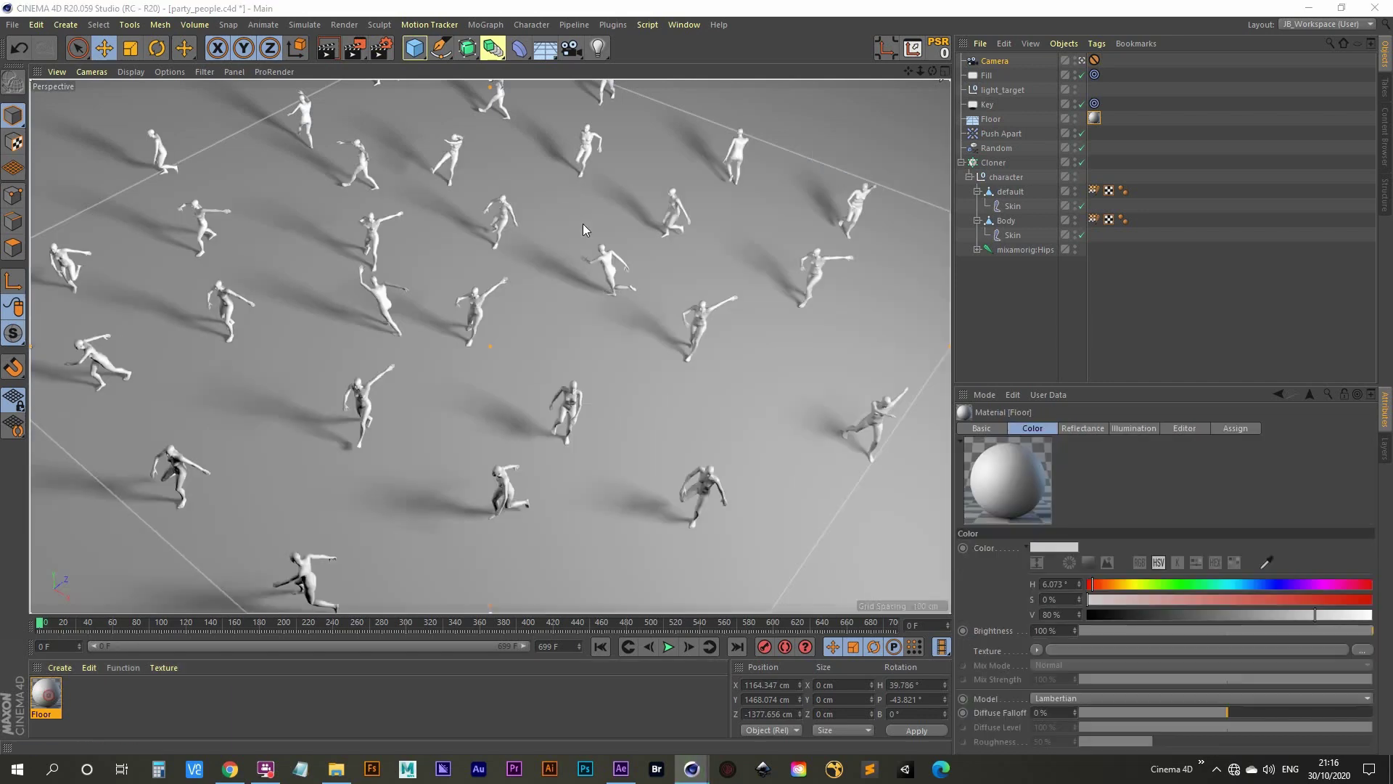
left_click_drag(543, 101, 1018, 102)
left_click(1227, 222)
key("ctrl+r")
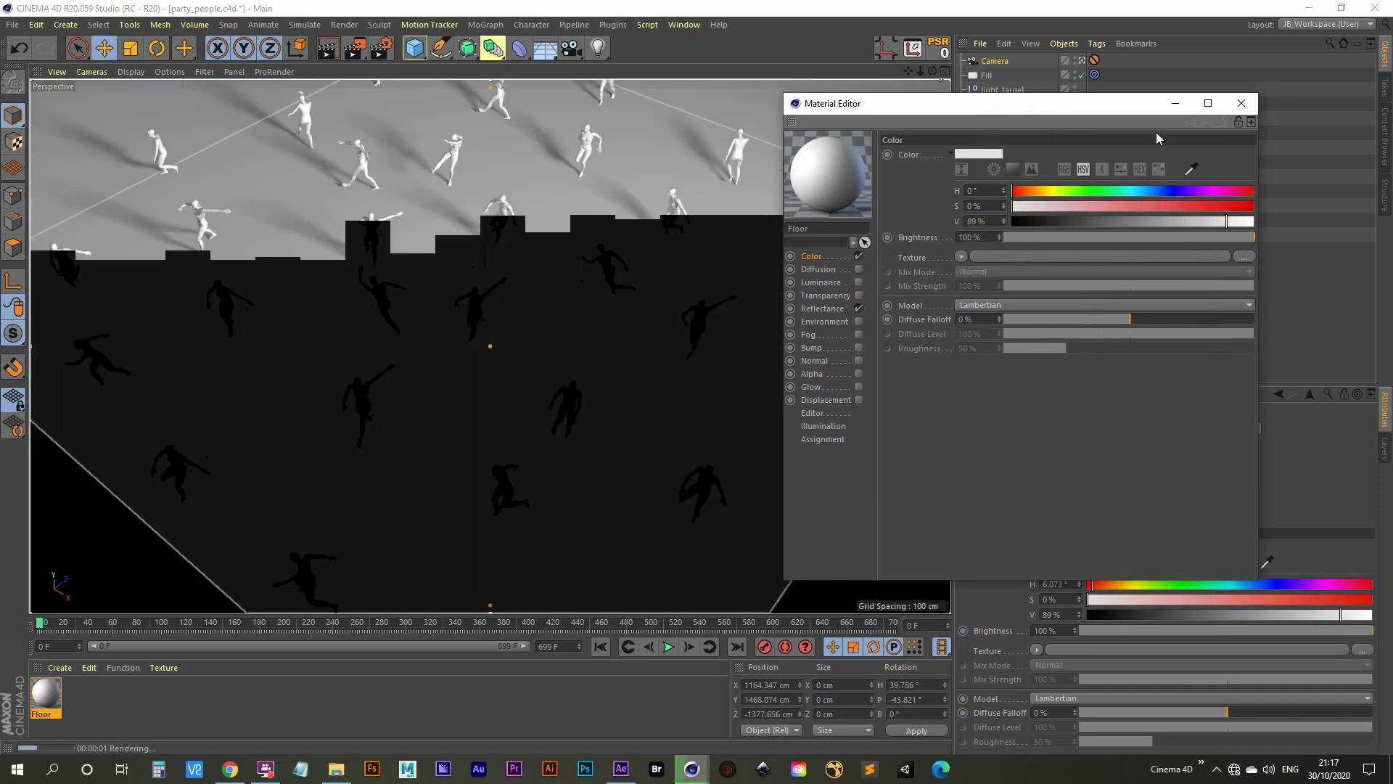
left_click(1241, 103)
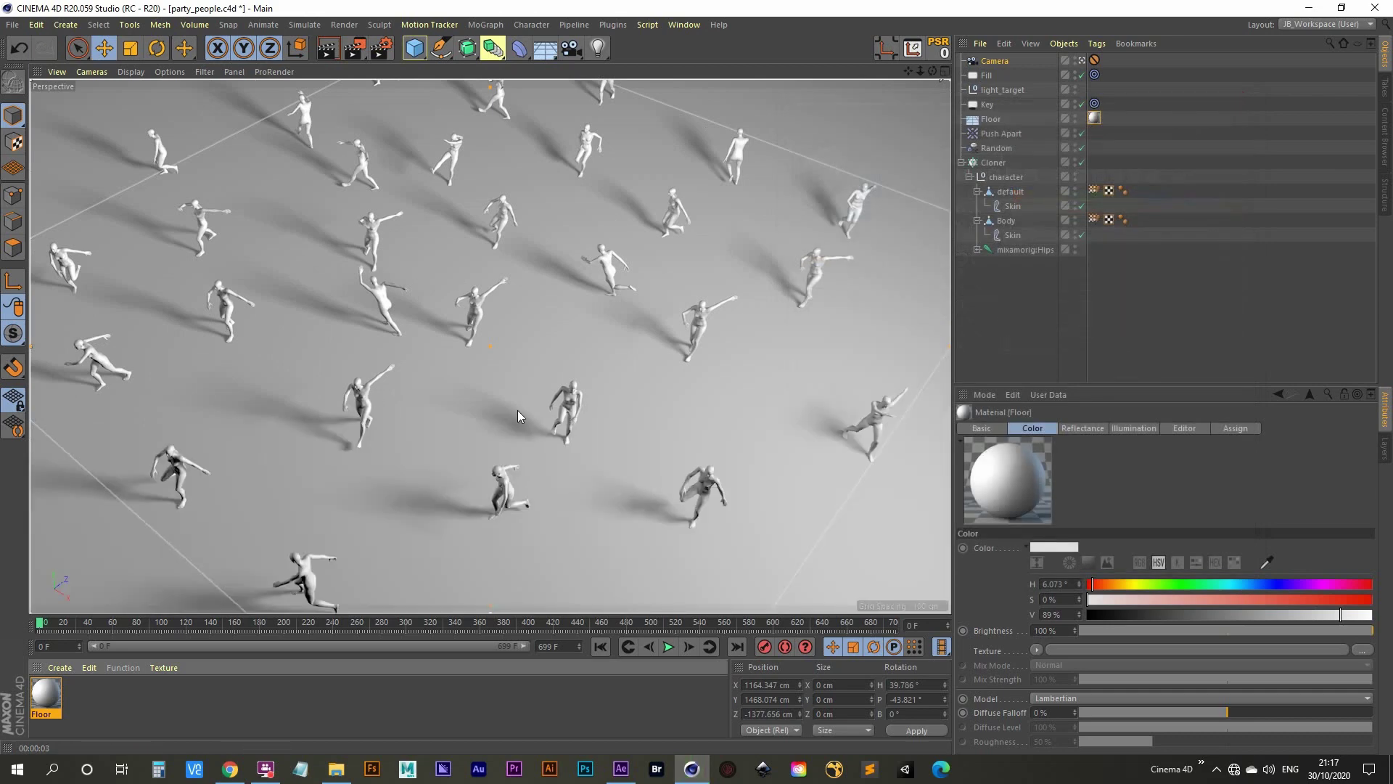
- Leave the camera view, pull back to see the whole setup, and add an Omni light
left_click(988, 342)
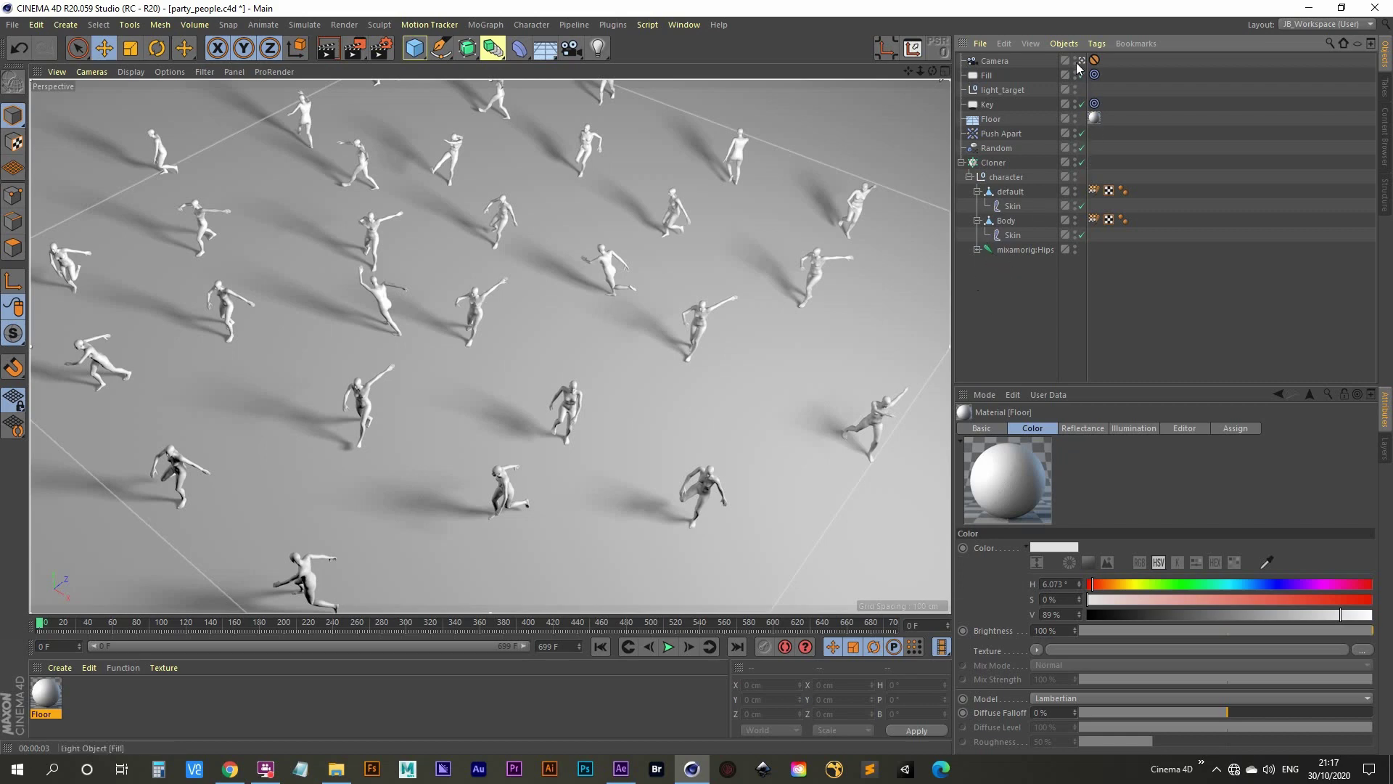
key("alt+r")
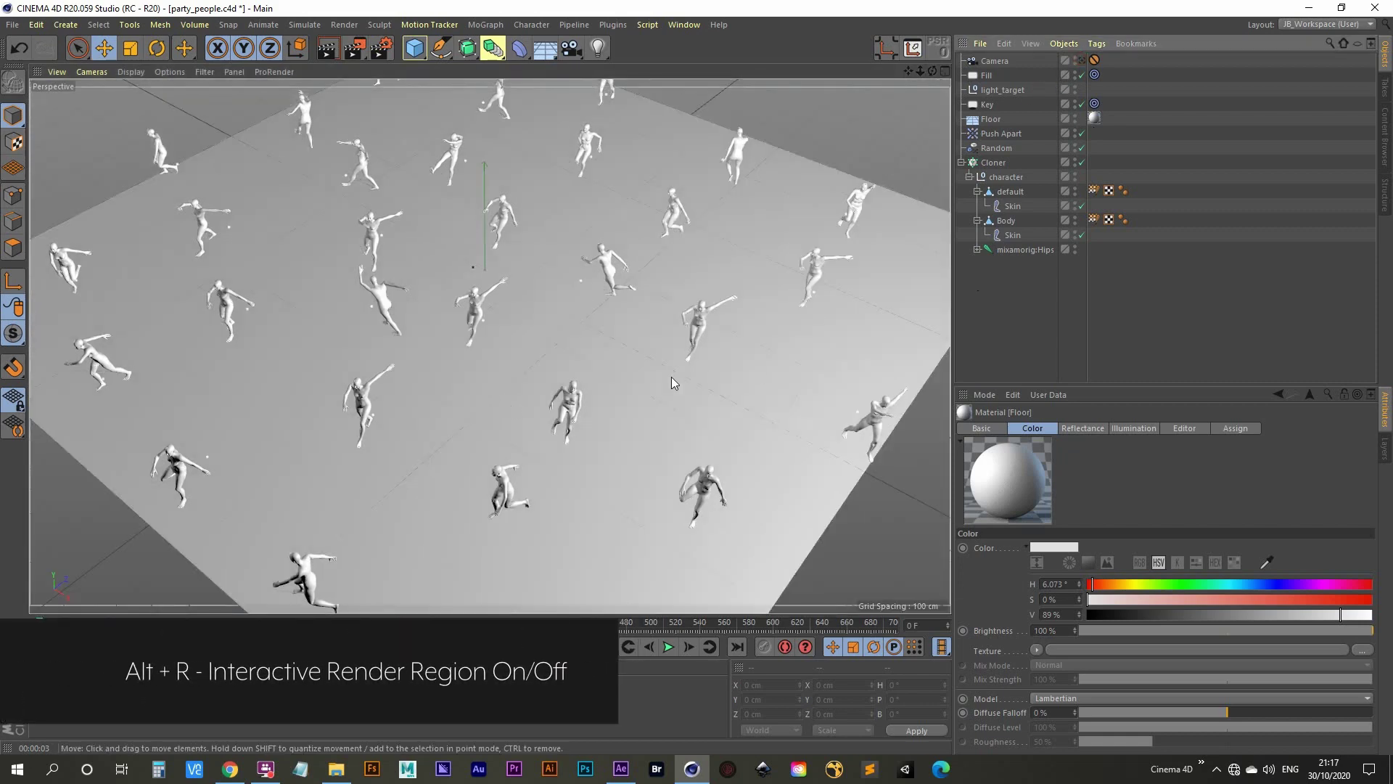
right_click_drag(587, 281, 499, 344, "alt")
left_click_drag(500, 349, 504, 421, "alt")
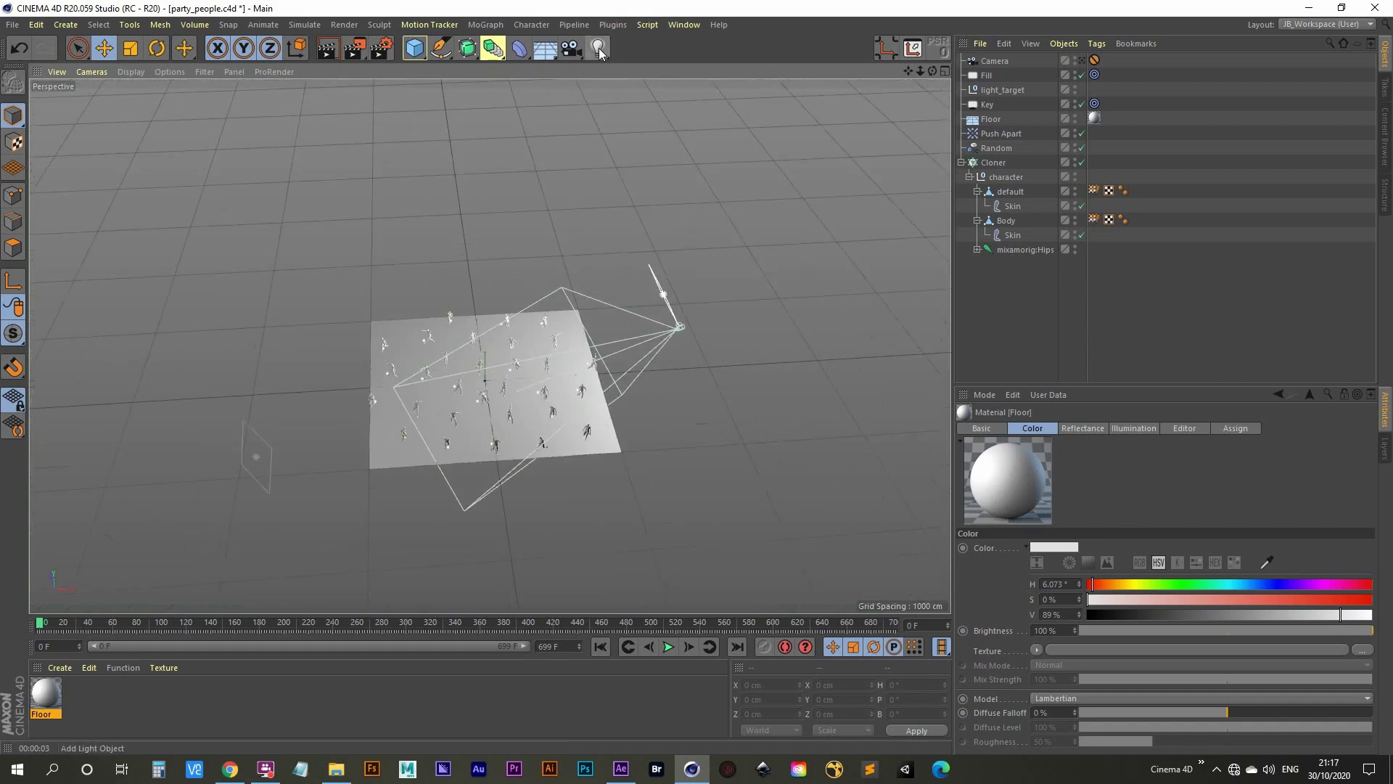
left_click(598, 49)
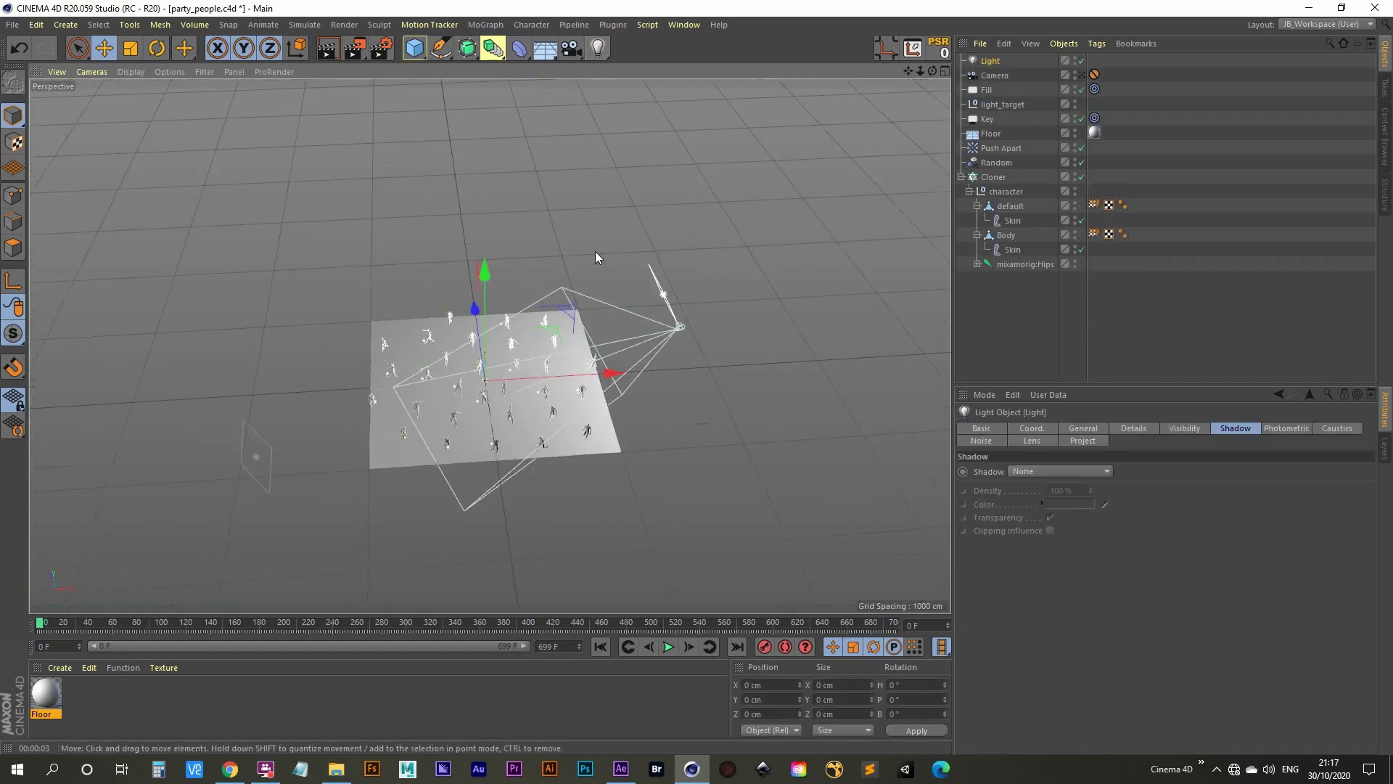
left_click(1088, 430)
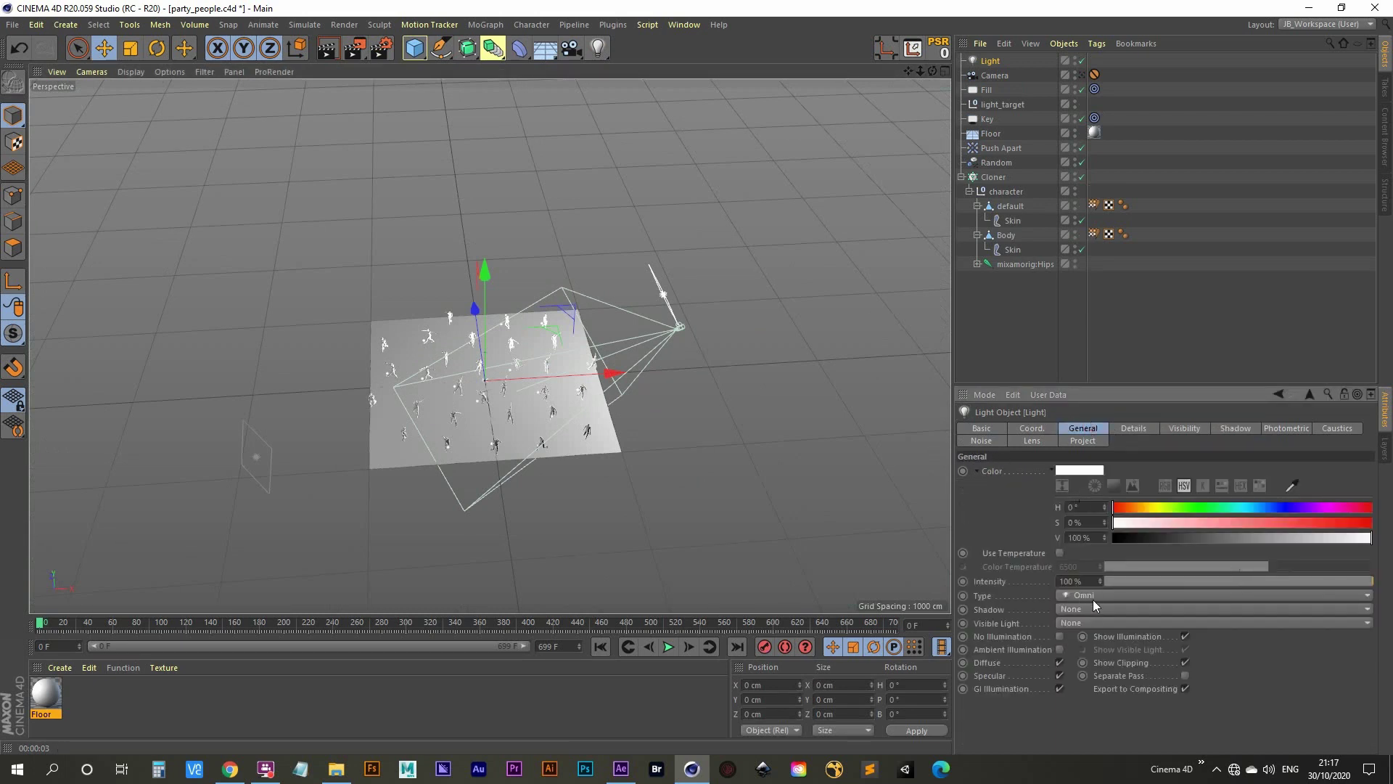
- Move the new light in the Top view behind the crowd, to about X -1145 cm and Z 1018 cm
middle_click(524, 396)
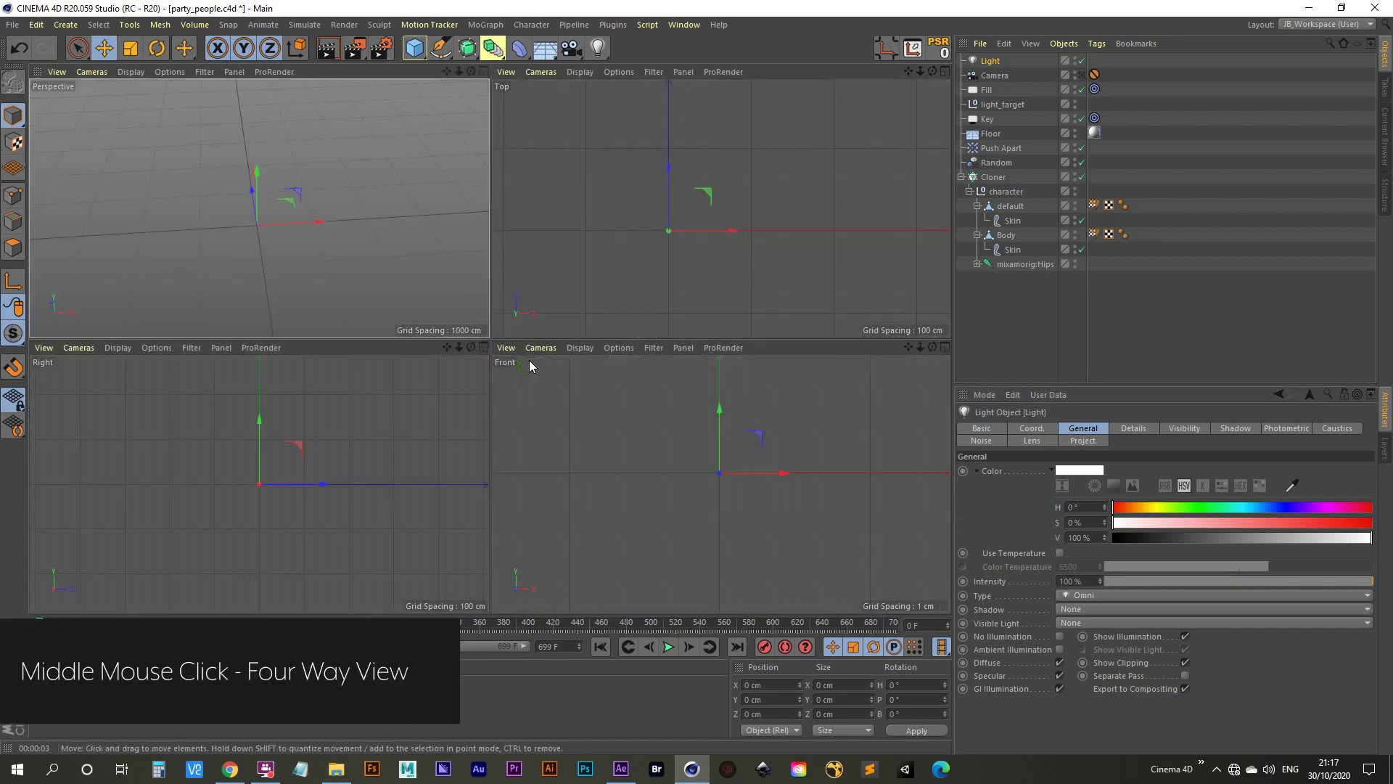
middle_click(650, 211)
middle_click_drag(460, 378, 558, 323, "alt")
left_click_drag(563, 260, 377, 88)
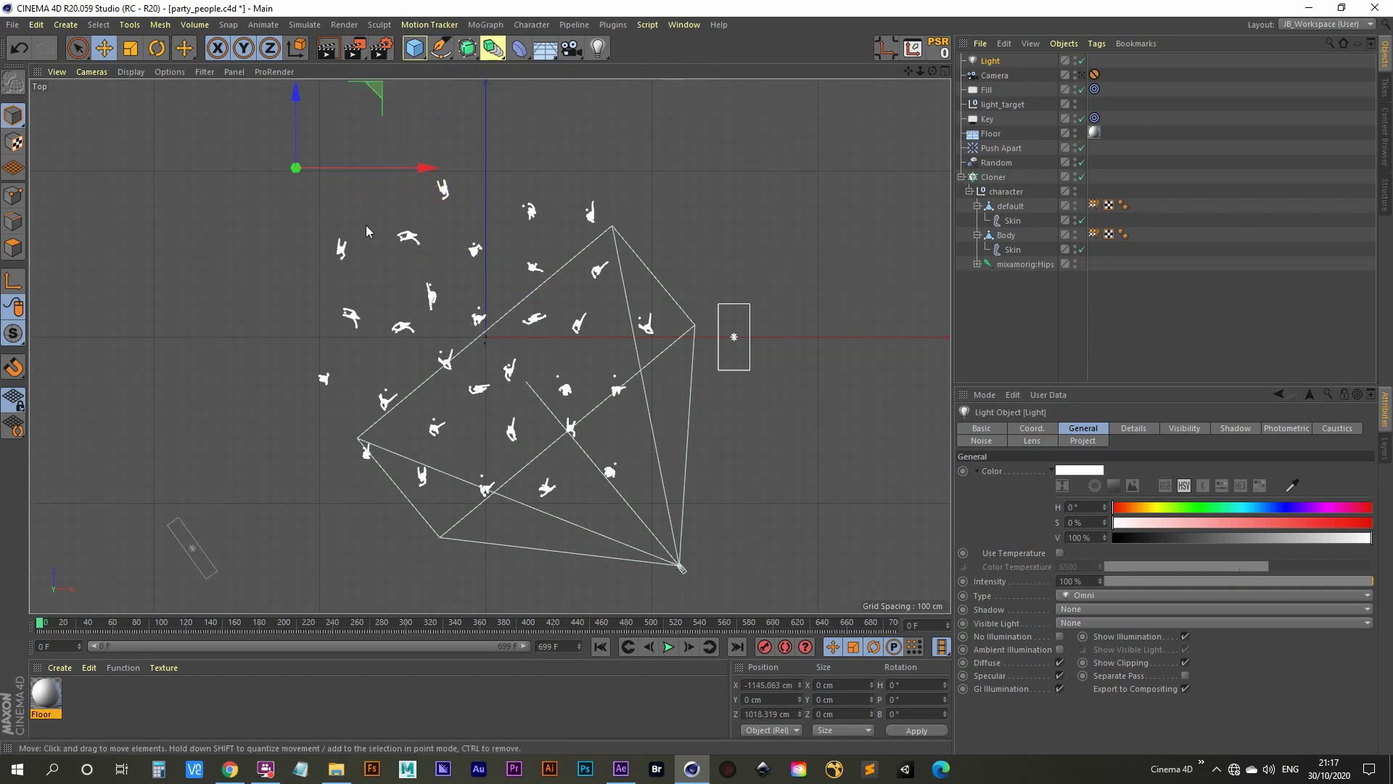
middle_click(339, 286)
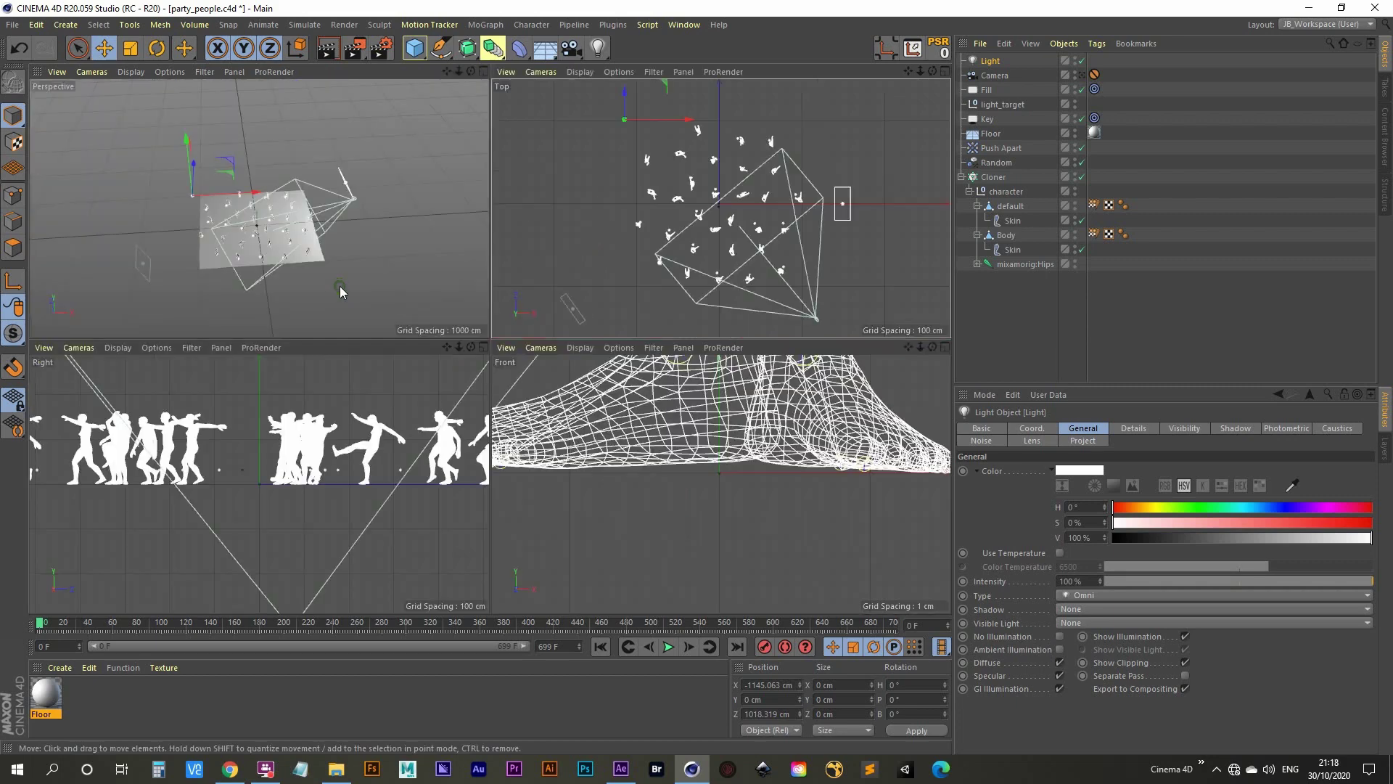
middle_click(339, 285)
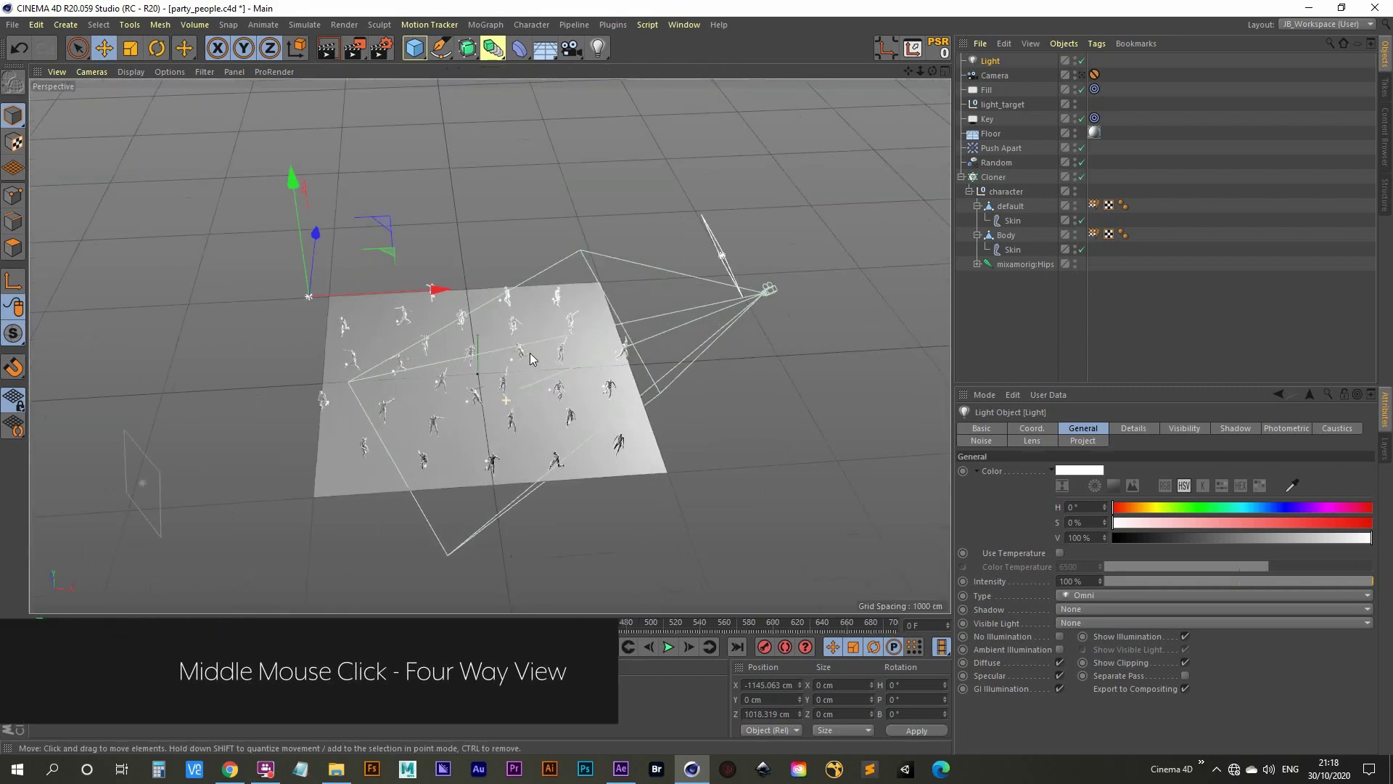
- Raise the new light above the floor's far corner to a height of about 416 cm
left_click(1082, 74)
left_click(1082, 74)
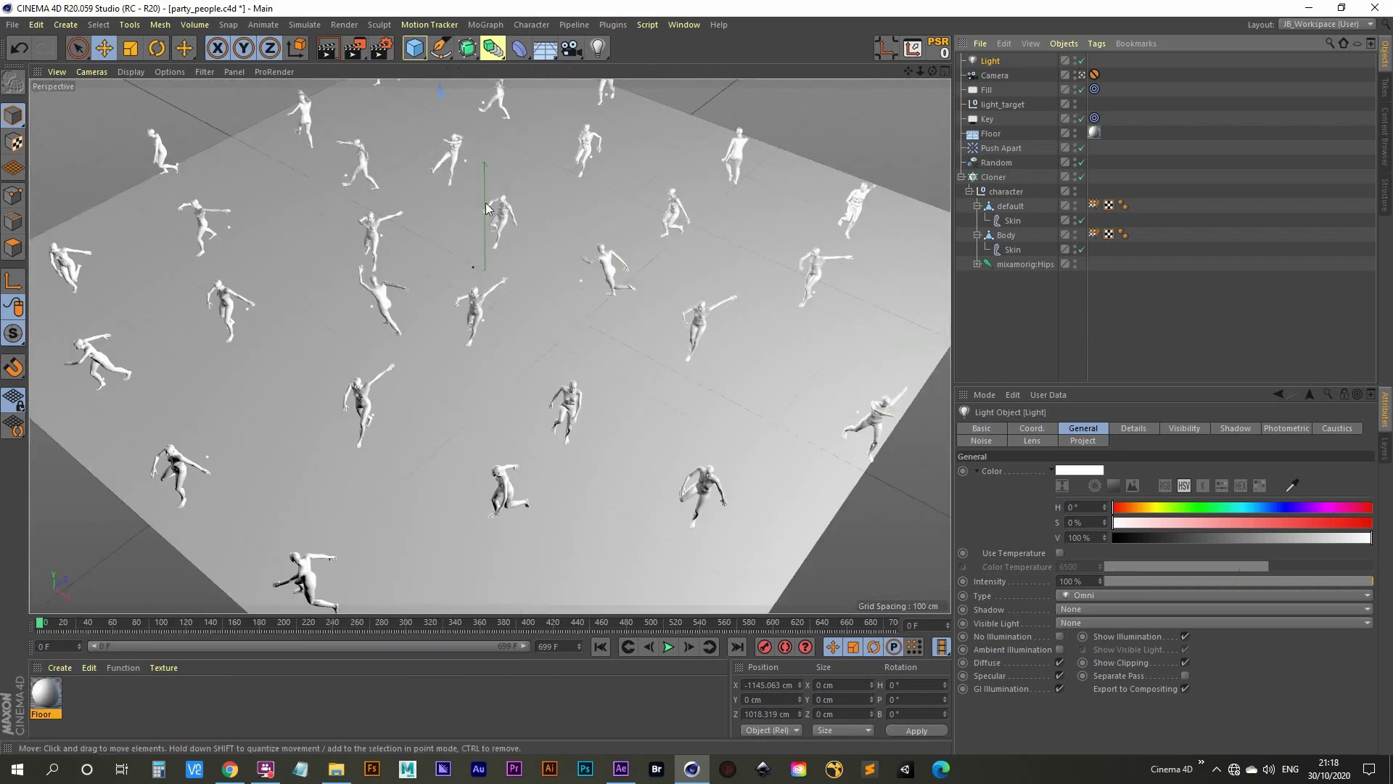
left_click(1081, 75)
left_click_drag(558, 356, 468, 327, "alt")
right_click_drag(472, 320, 573, 131, "alt")
left_click_drag(451, 274, 420, 229, "alt")
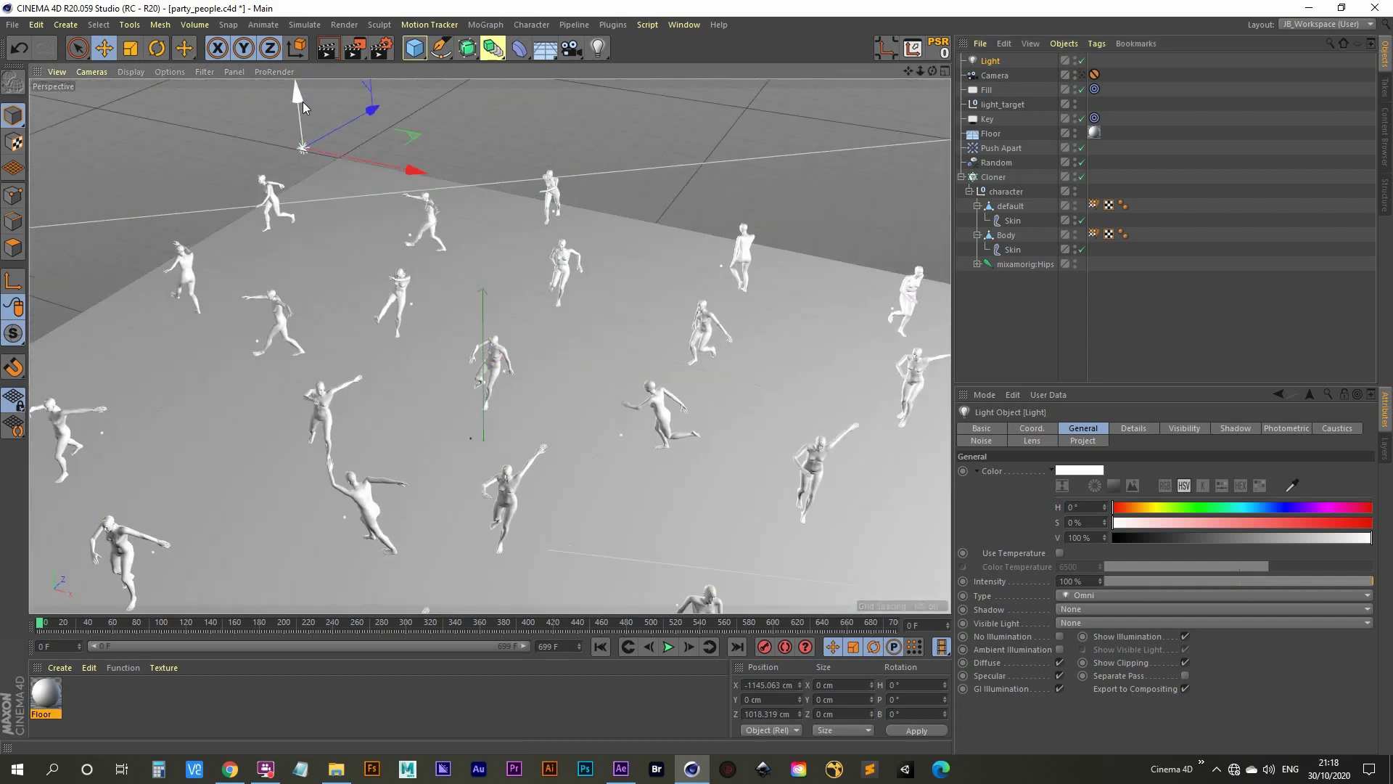
left_click_drag(303, 102, 298, 54)
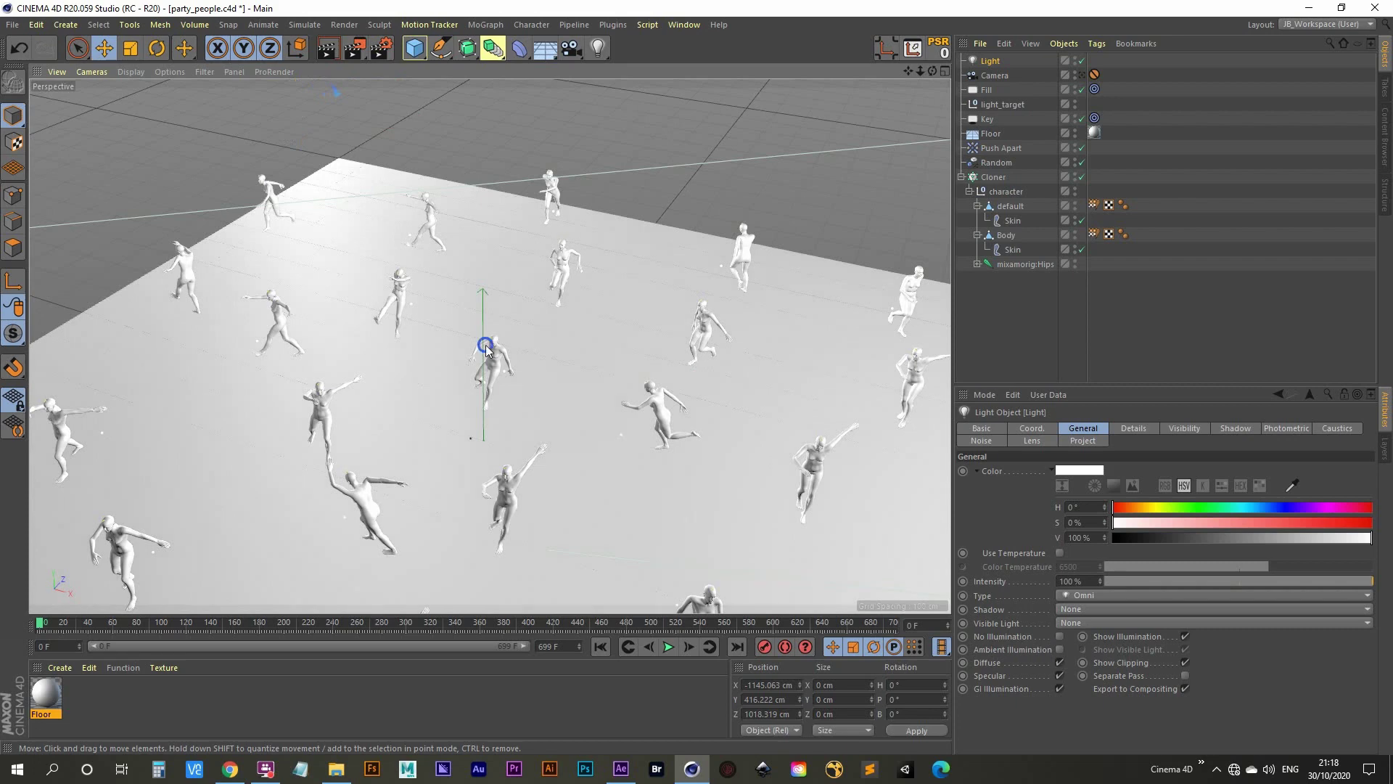
- Compare a dancer up close with the new light off and on, and return to the camera view
scroll(508, 305, "up", 10)
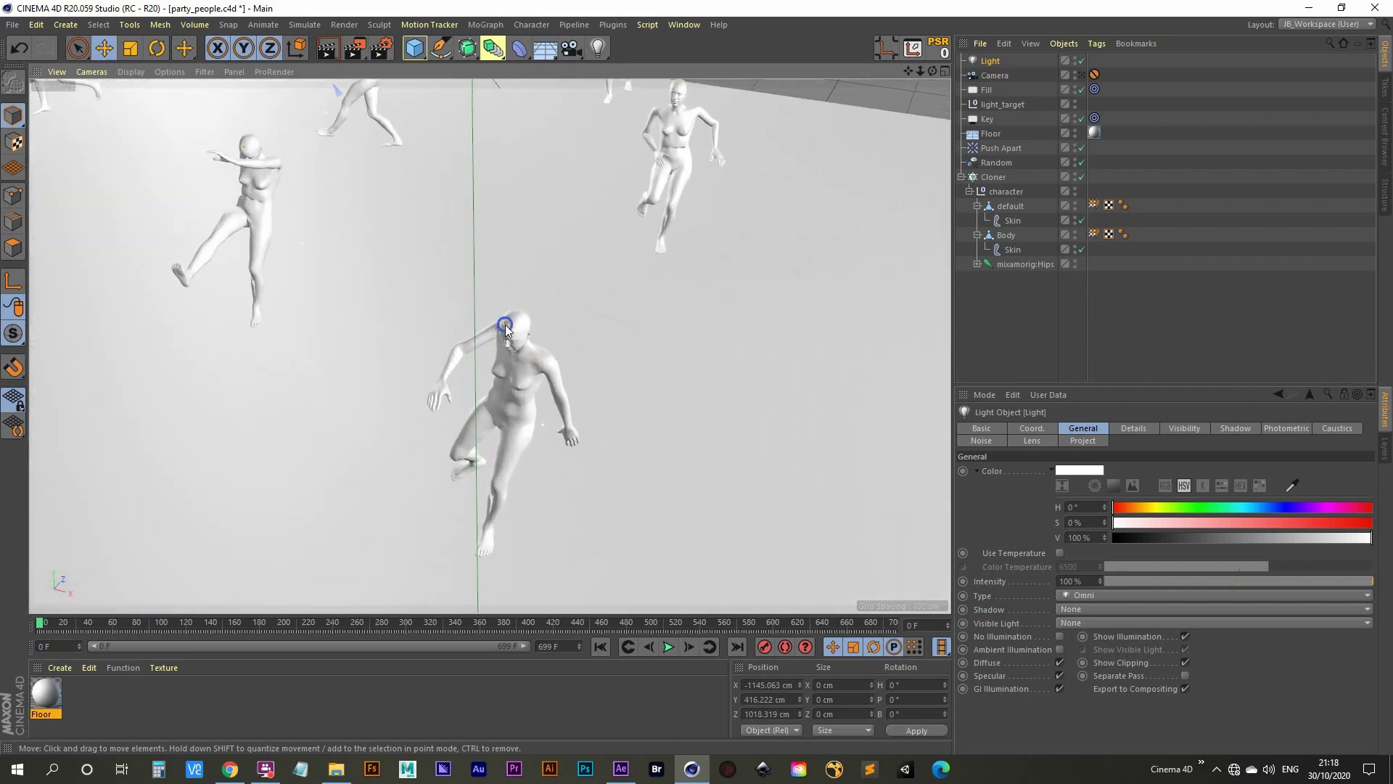
scroll(507, 319, "up", 8)
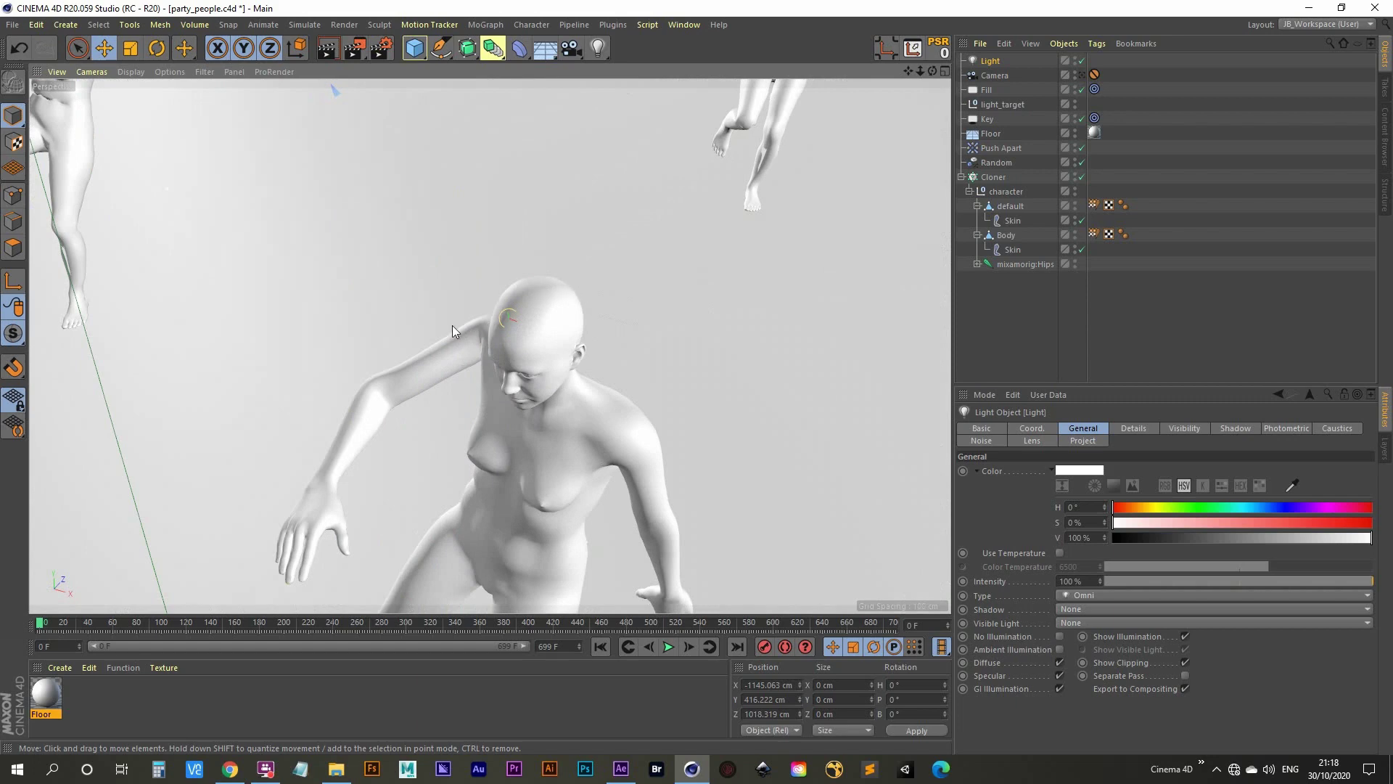
left_click(1080, 61)
left_click(1081, 61)
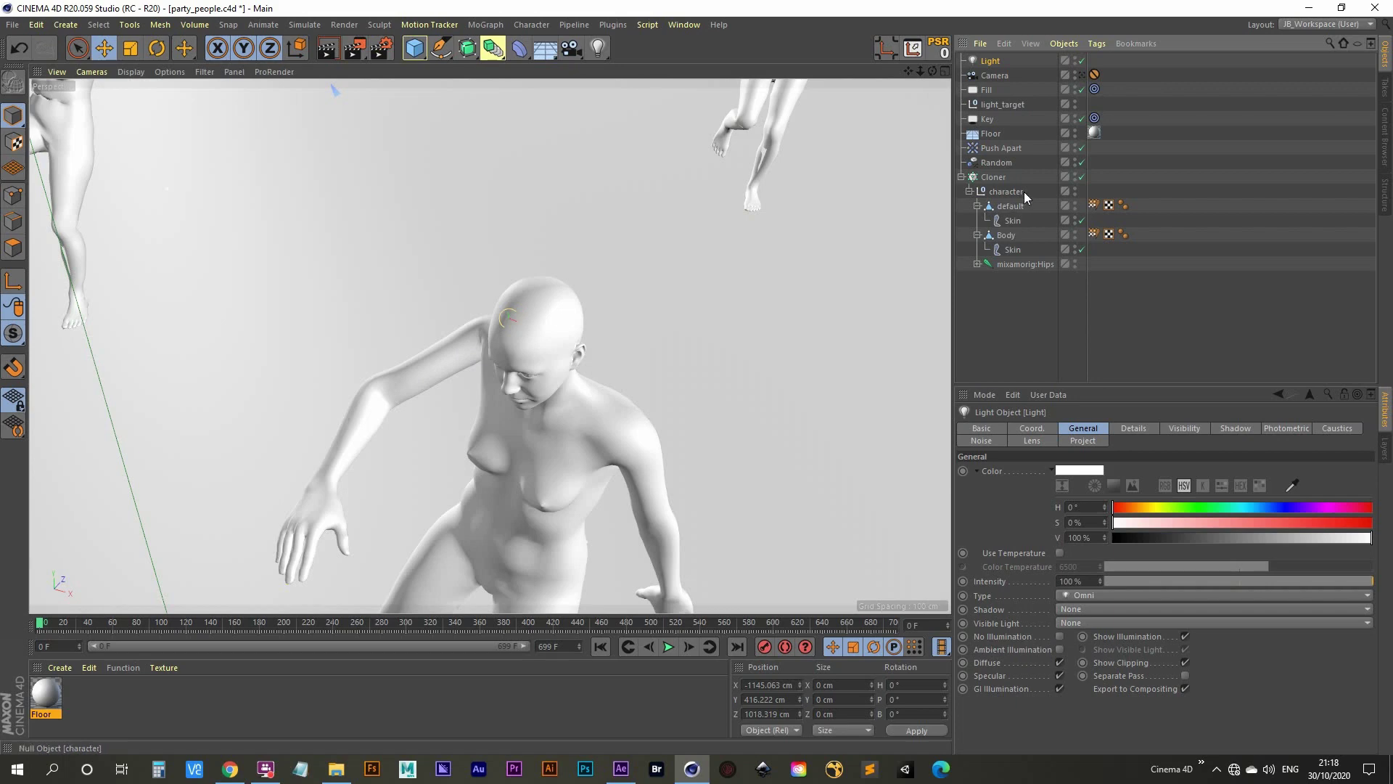
left_click(1082, 75)
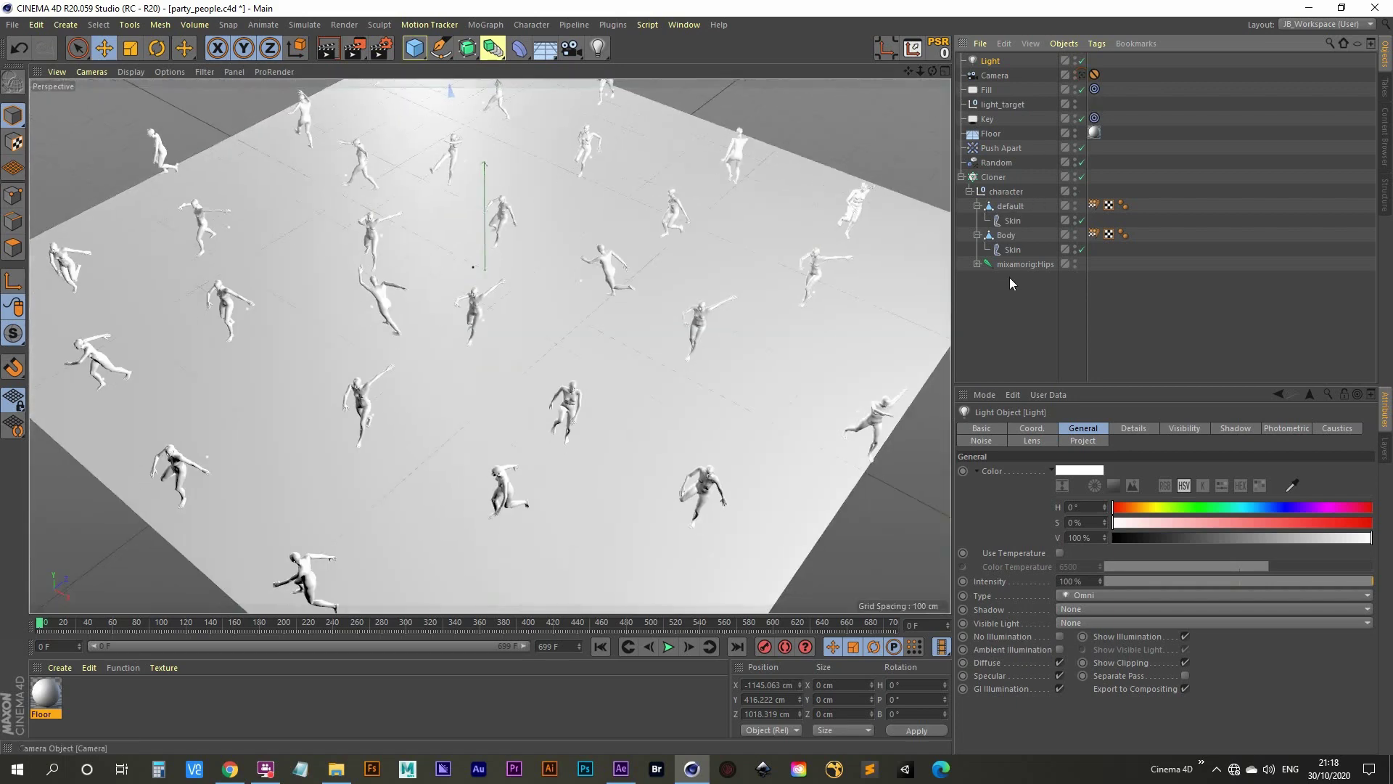
- Preview the crowd with an interactive render, try the back light at 75% intensity, and set it to 85%
key("alt+r")
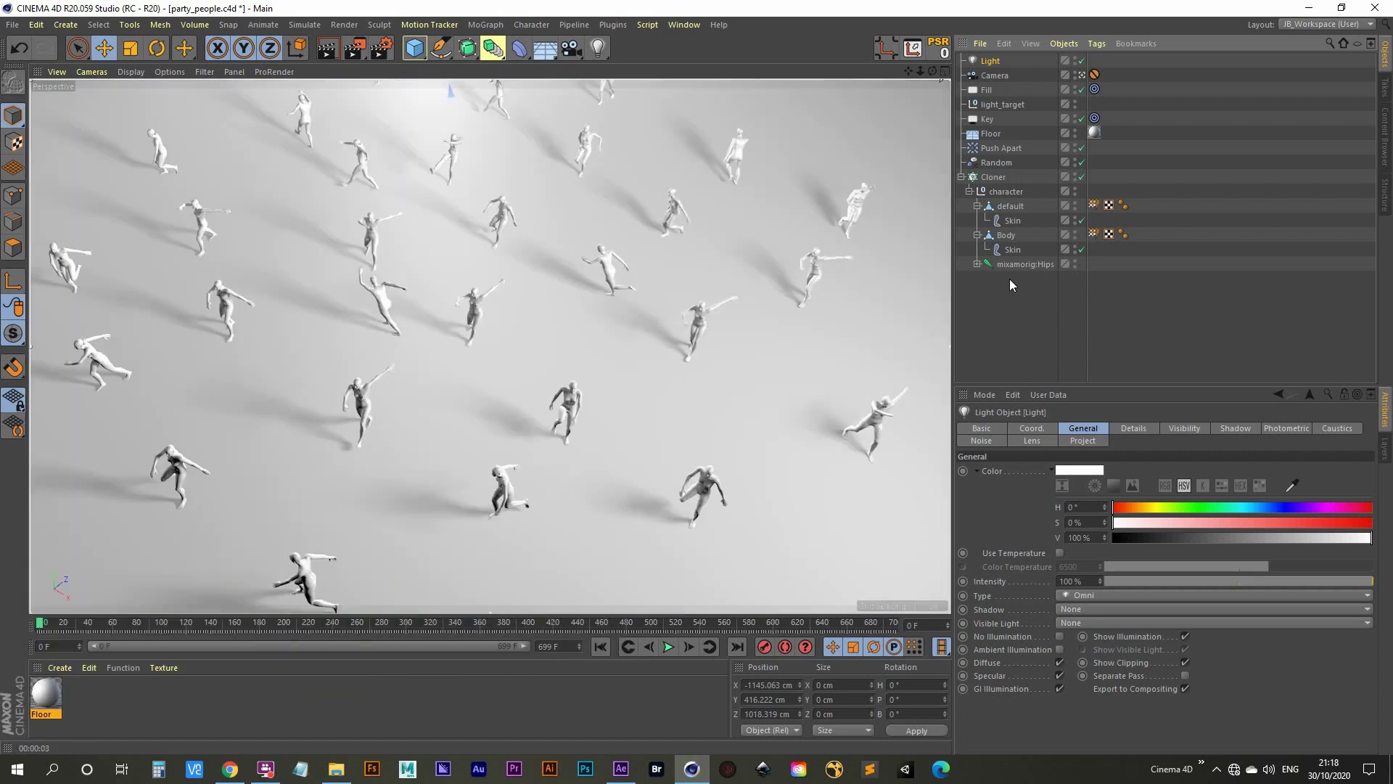
left_click(988, 58)
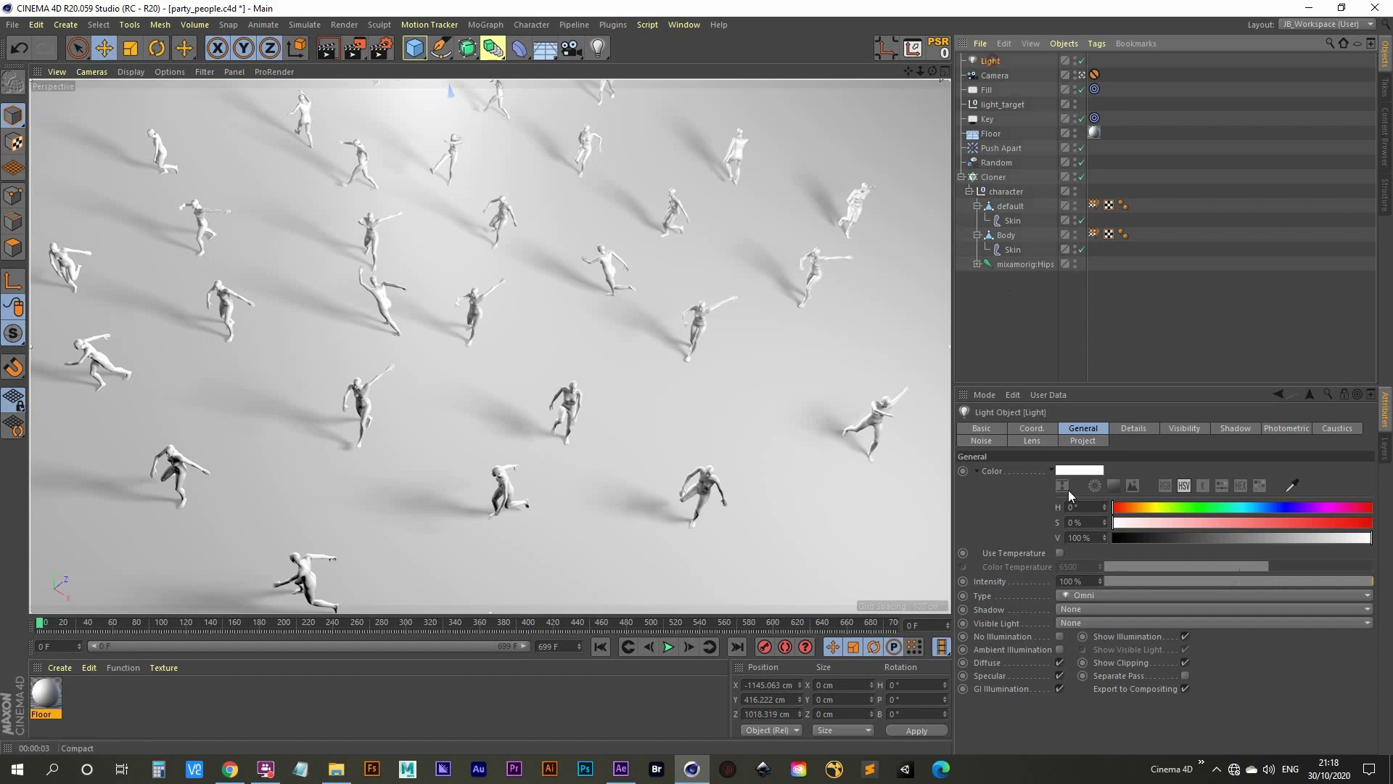
left_click_drag(1082, 581, 994, 576)
left_click_drag(1083, 581, 1071, 581)
type("75")
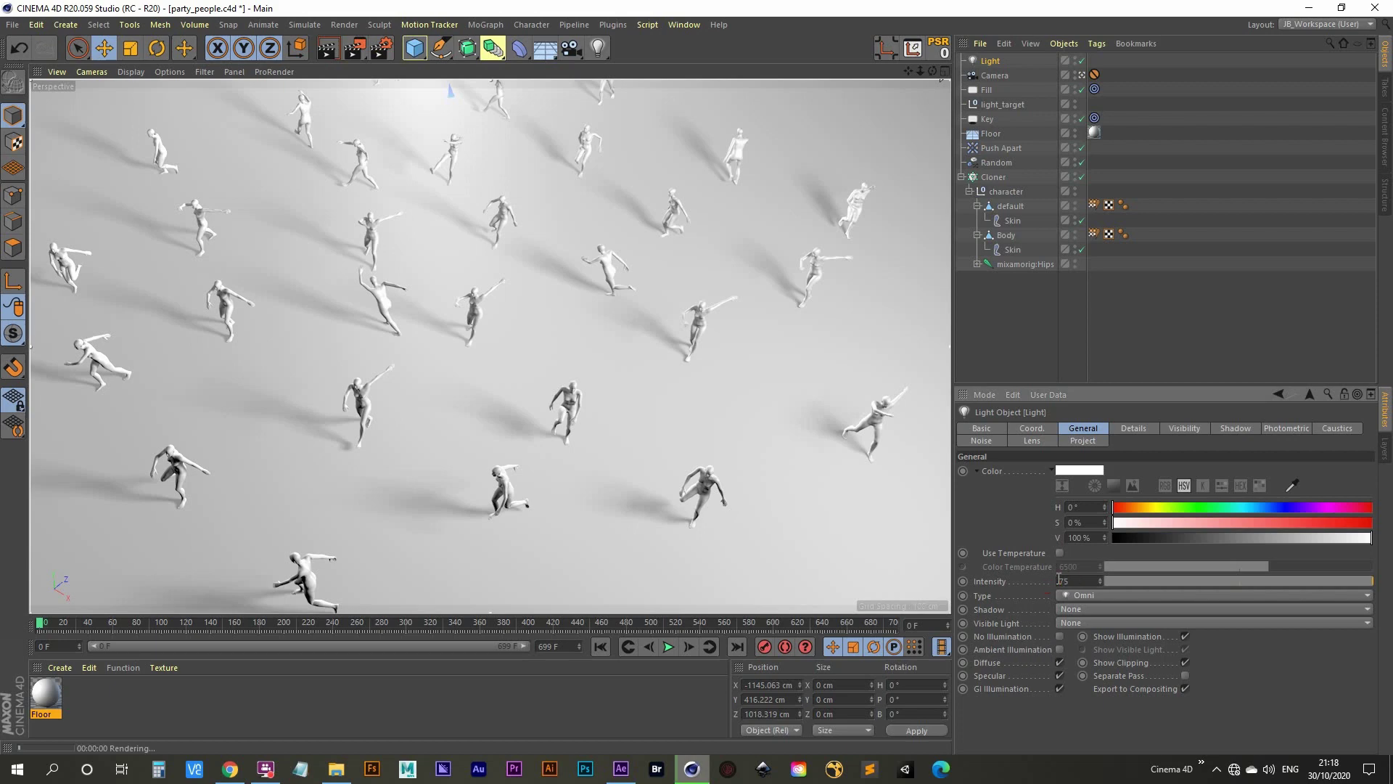
key("Return")
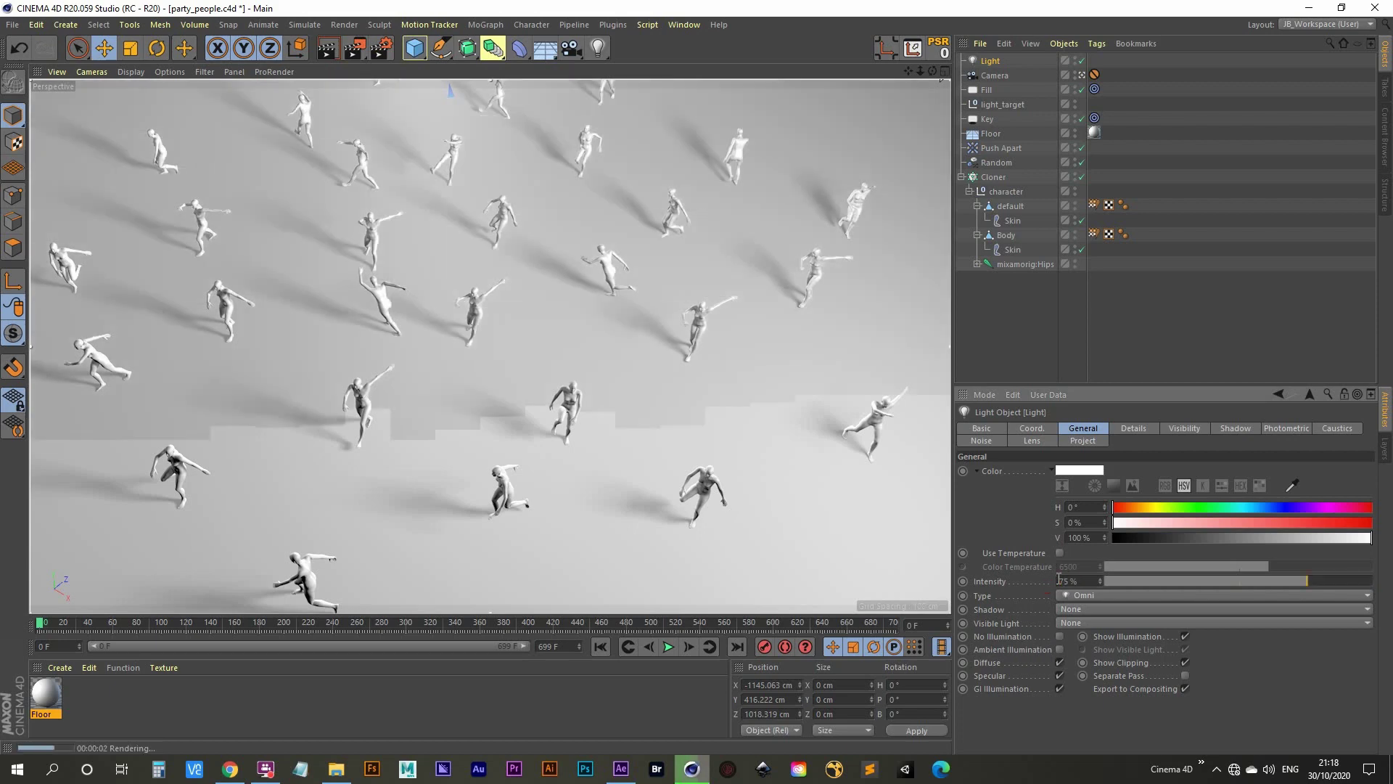
left_click(1061, 581)
type("85")
key("Return")
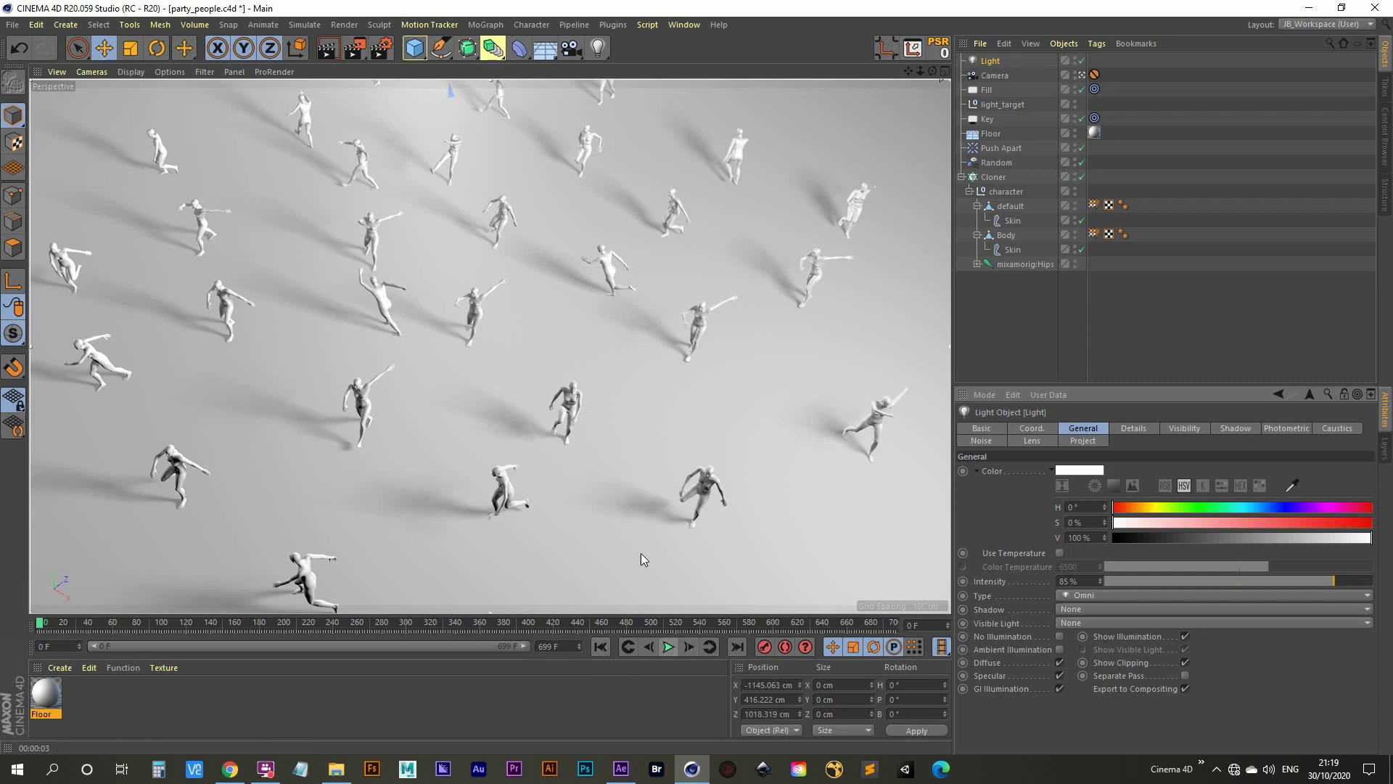
- Close the render preview, play the dance animation, and replay it with the All Frames playback option switched off
left_click(353, 50)
left_click(463, 382)
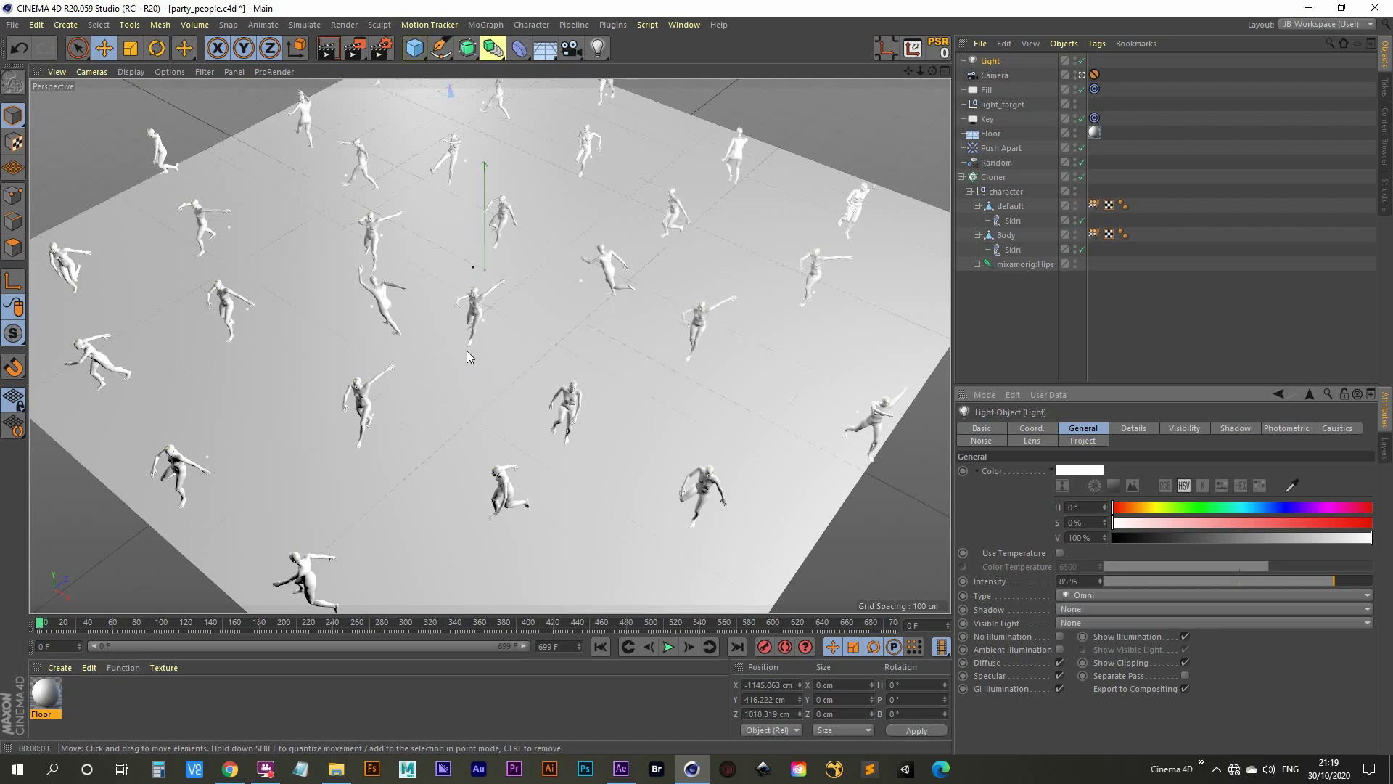
left_click(668, 646)
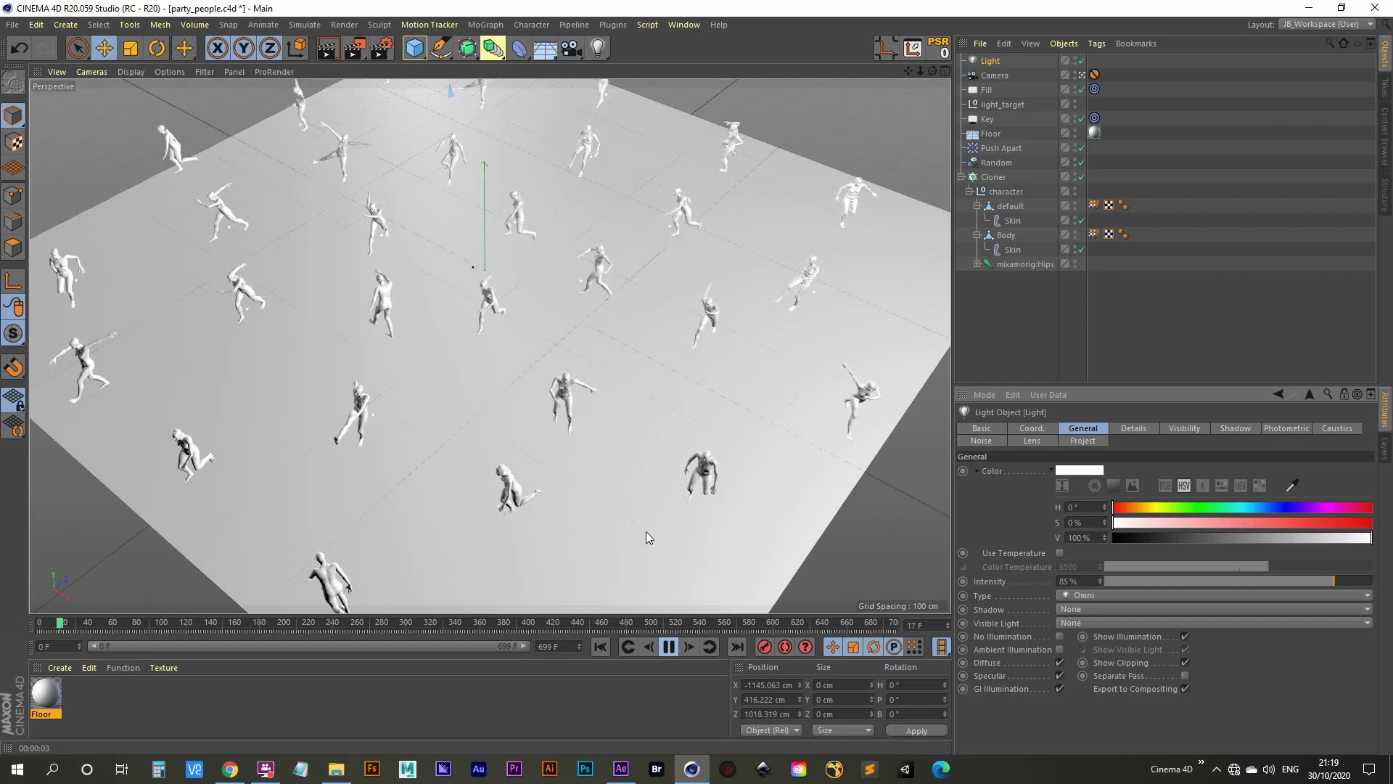
left_click(668, 648)
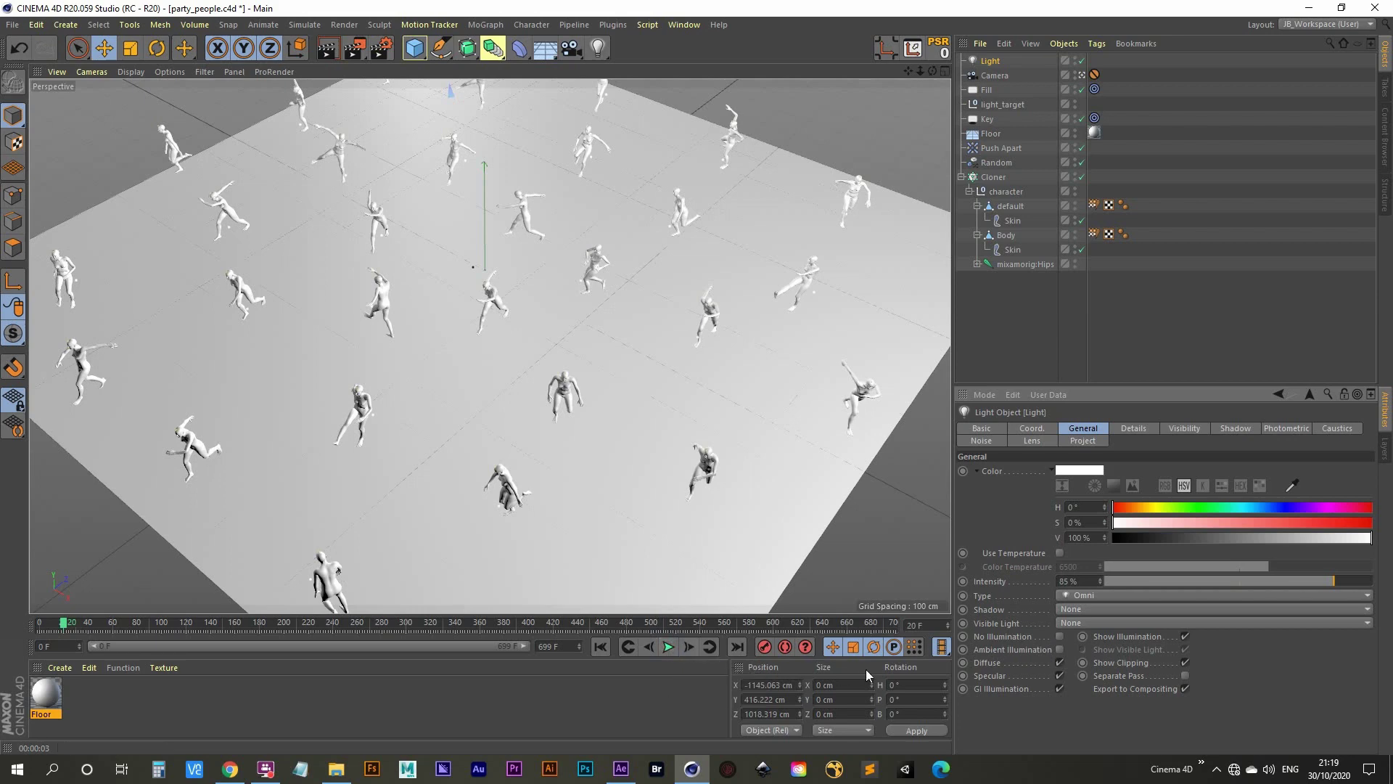
left_click(942, 647)
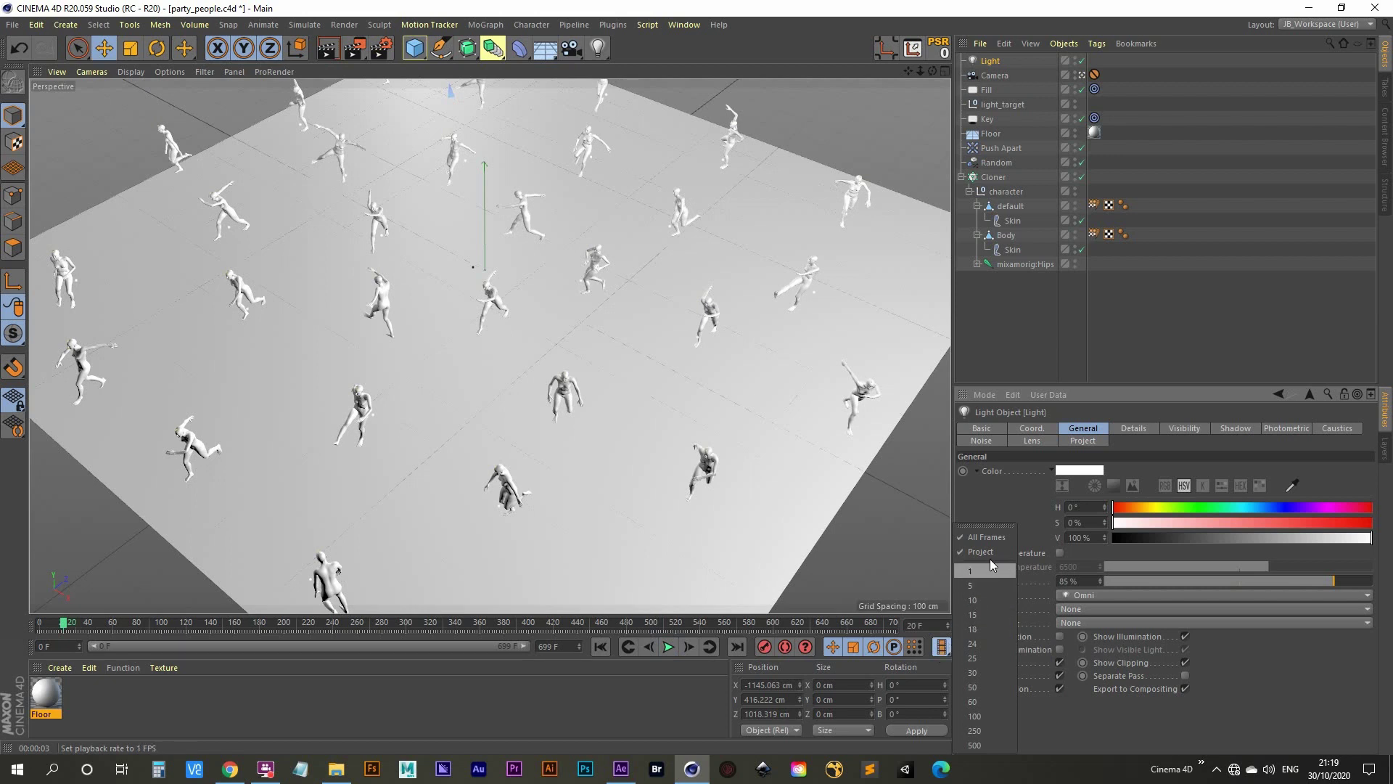
left_click(999, 542)
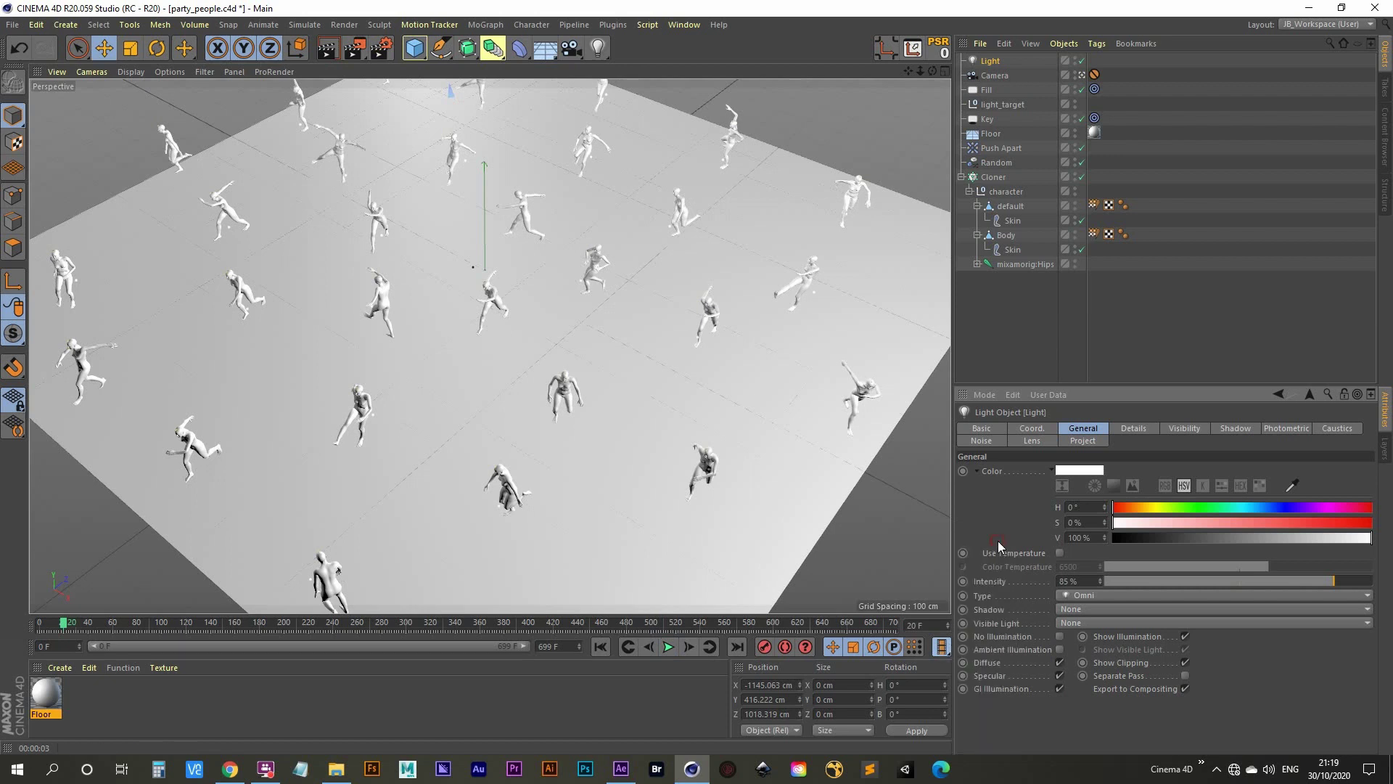
left_click(669, 647)
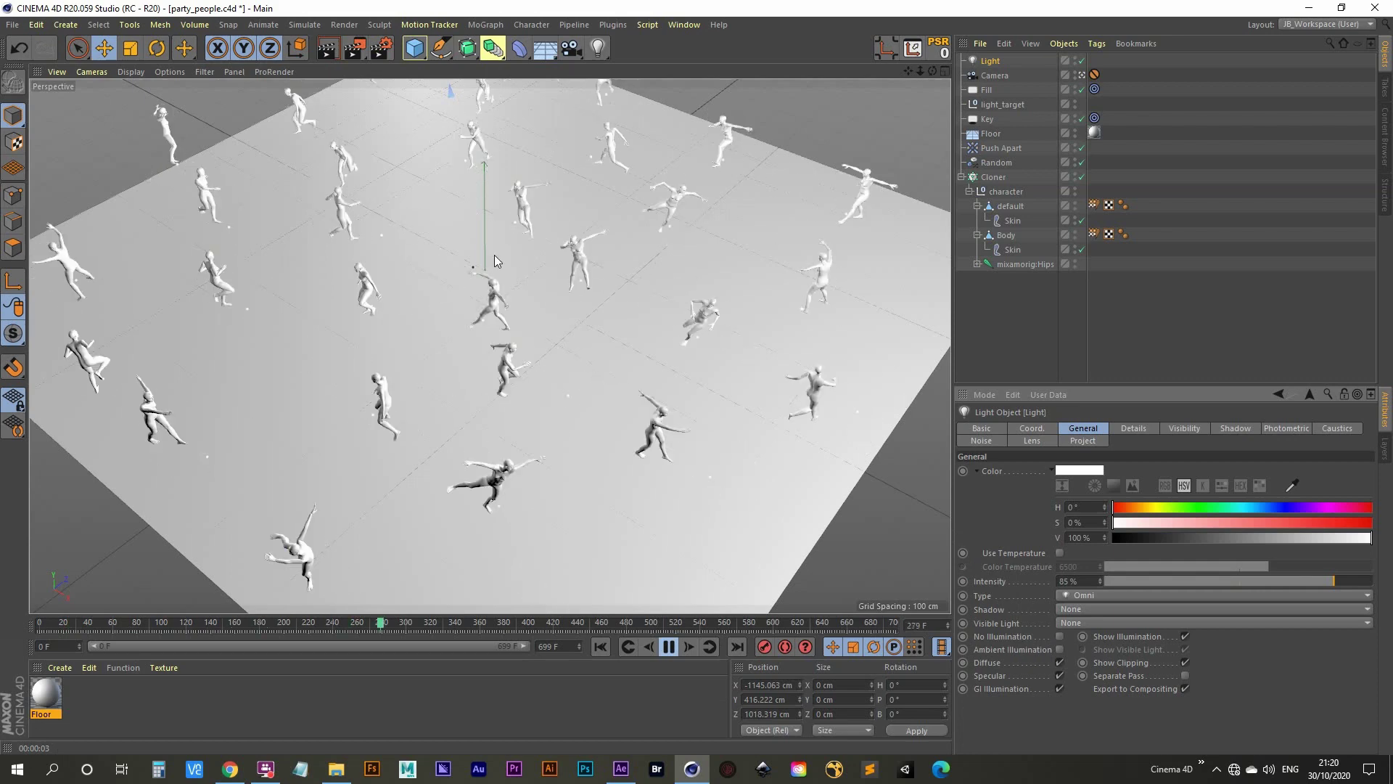
- Watch the playback with the dancers in skeleton and wireframe display, return to shaded display, and stop the animation
left_click(993, 149)
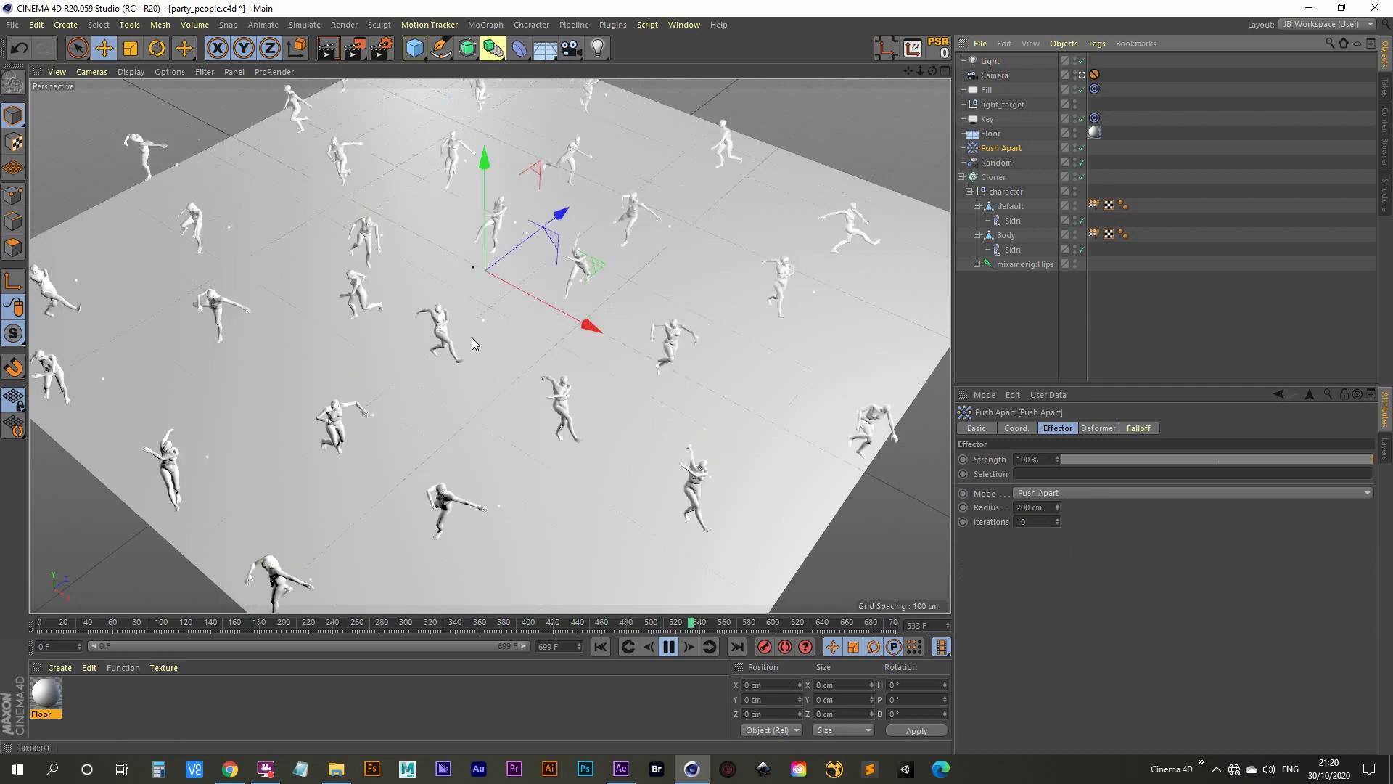
key("n")
key("g")
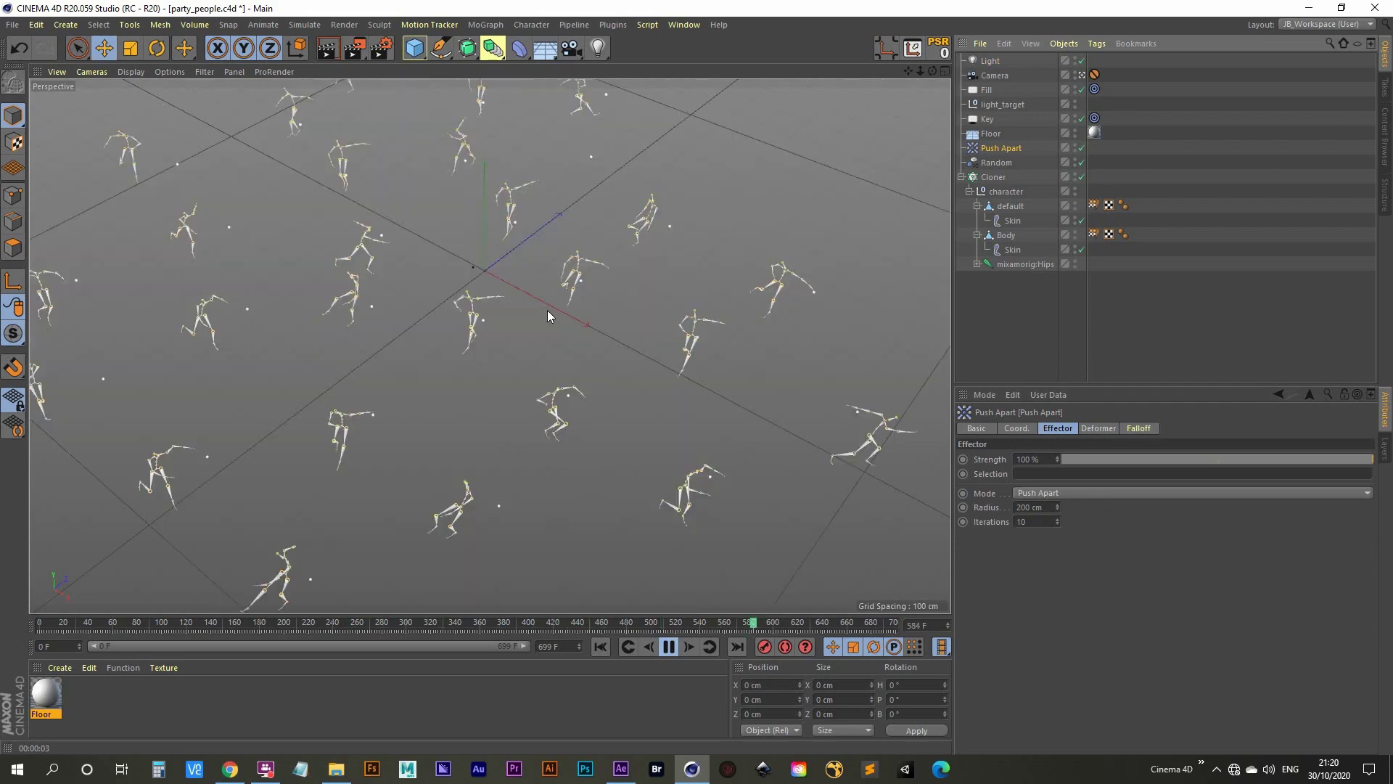
key("n")
key("h")
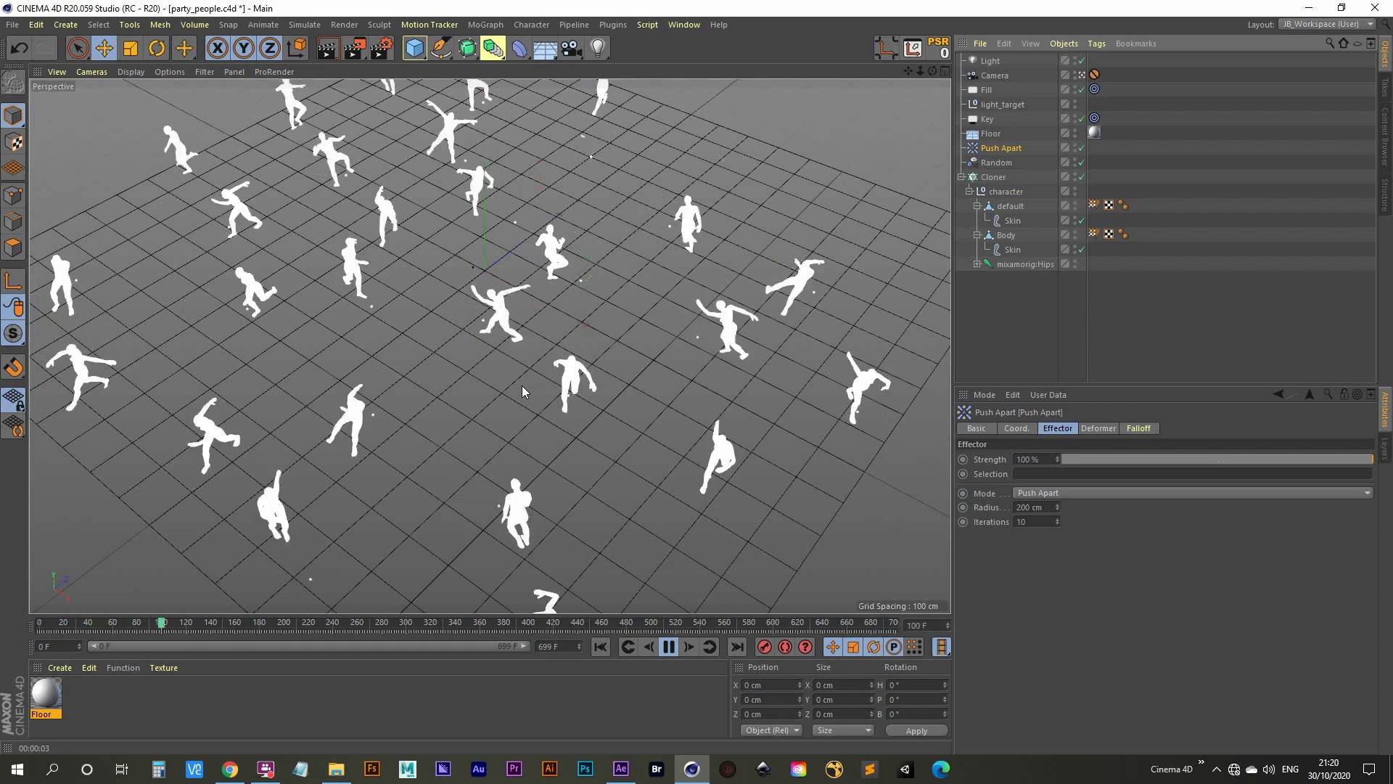
left_click(668, 646)
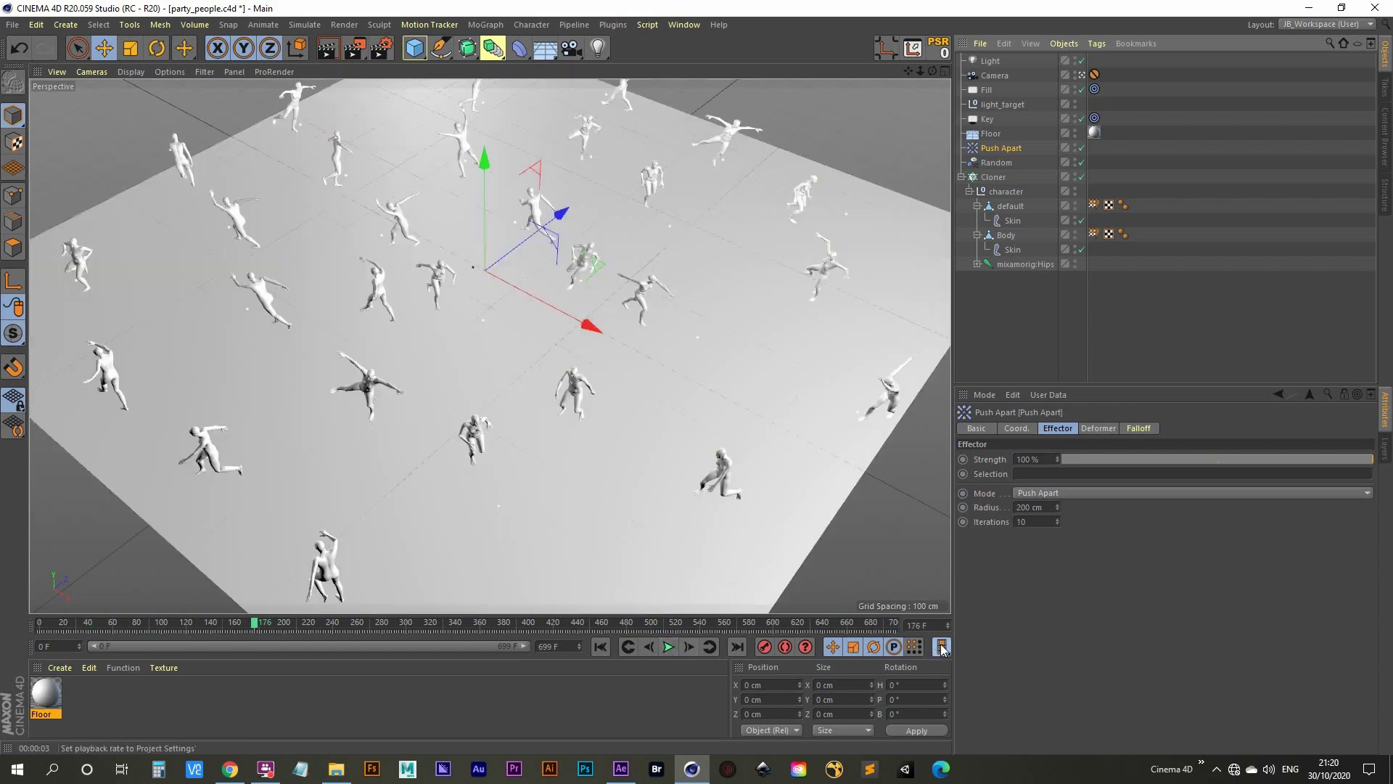
- Switch the All Frames playback option back on and return to the first frame of the animation
left_click(941, 648)
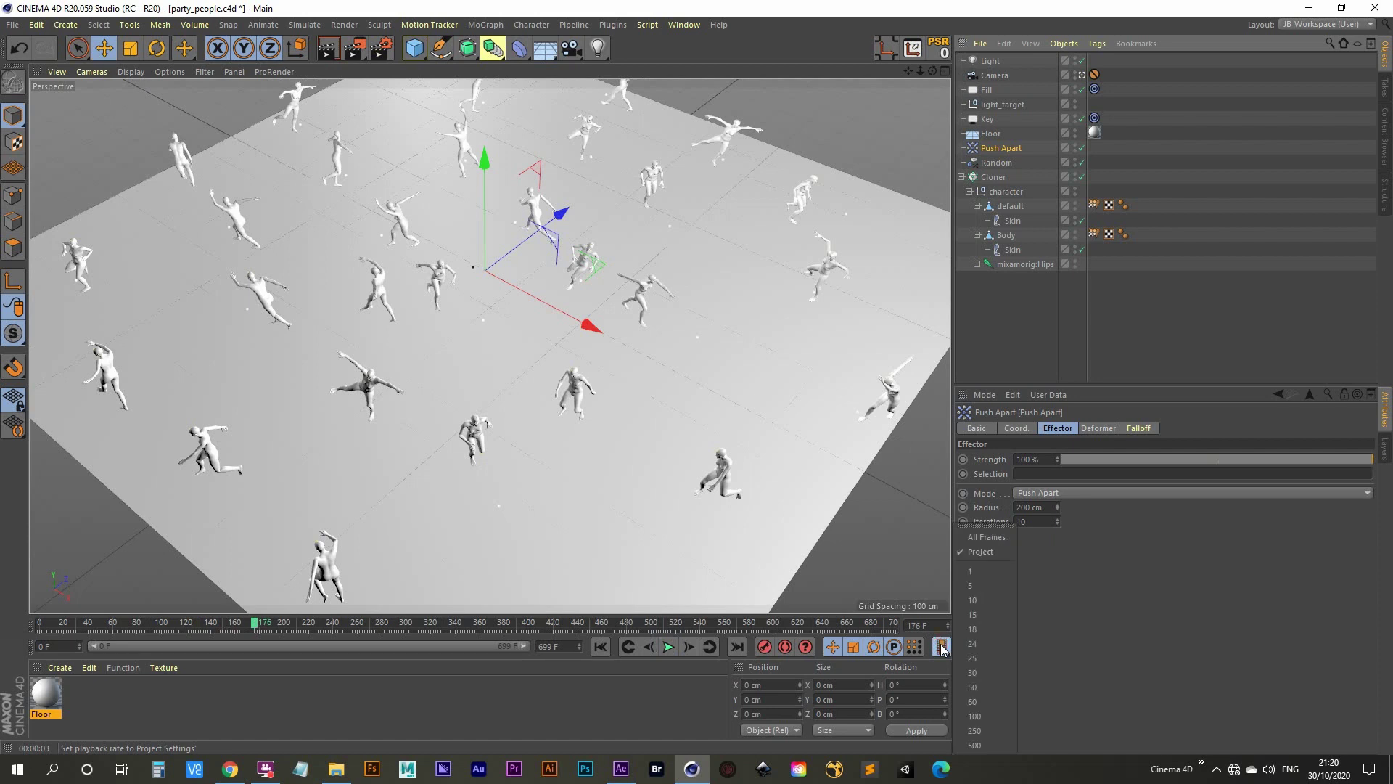
left_click(976, 541)
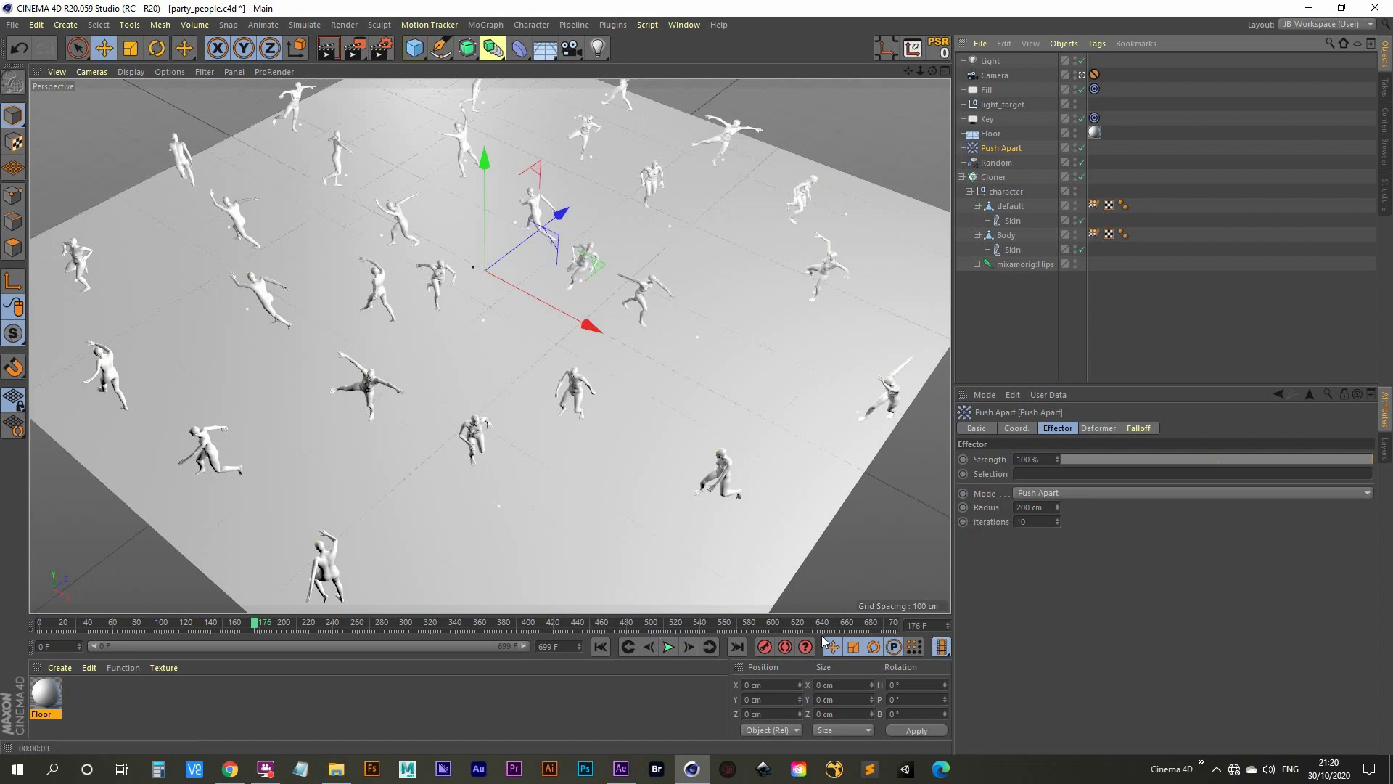
left_click(600, 647)
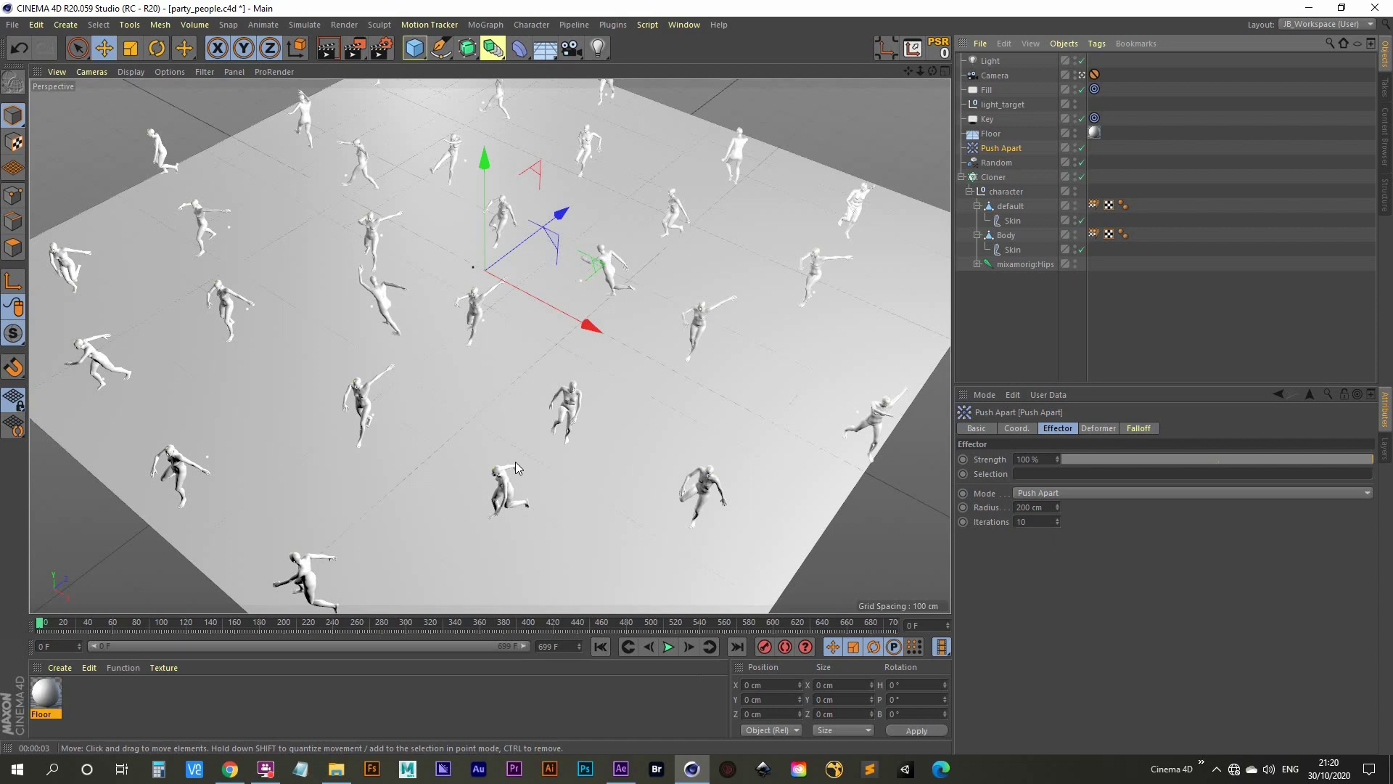
- Choose the Physical renderer in the render settings, with sampling quality at Medium
left_click(381, 48)
left_click_drag(659, 45, 586, 143)
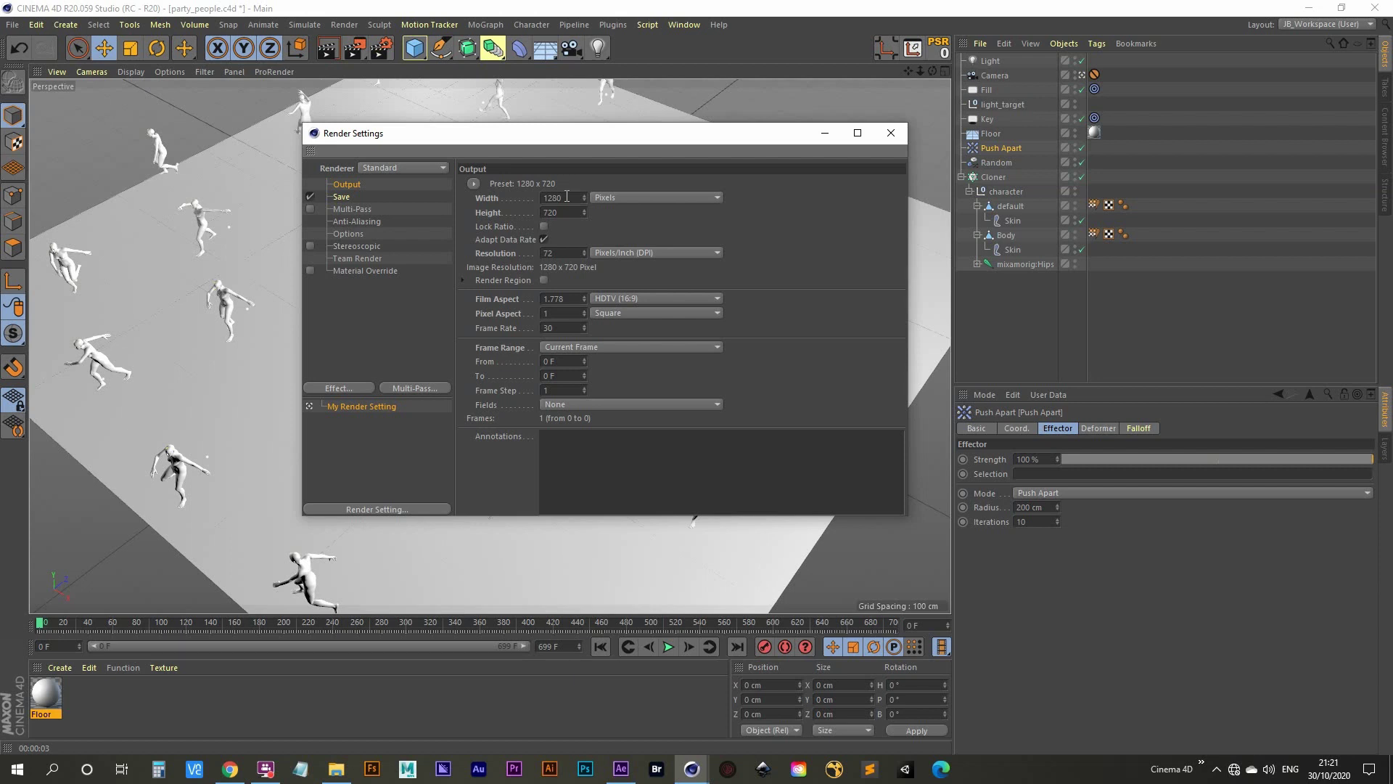
left_click(392, 168)
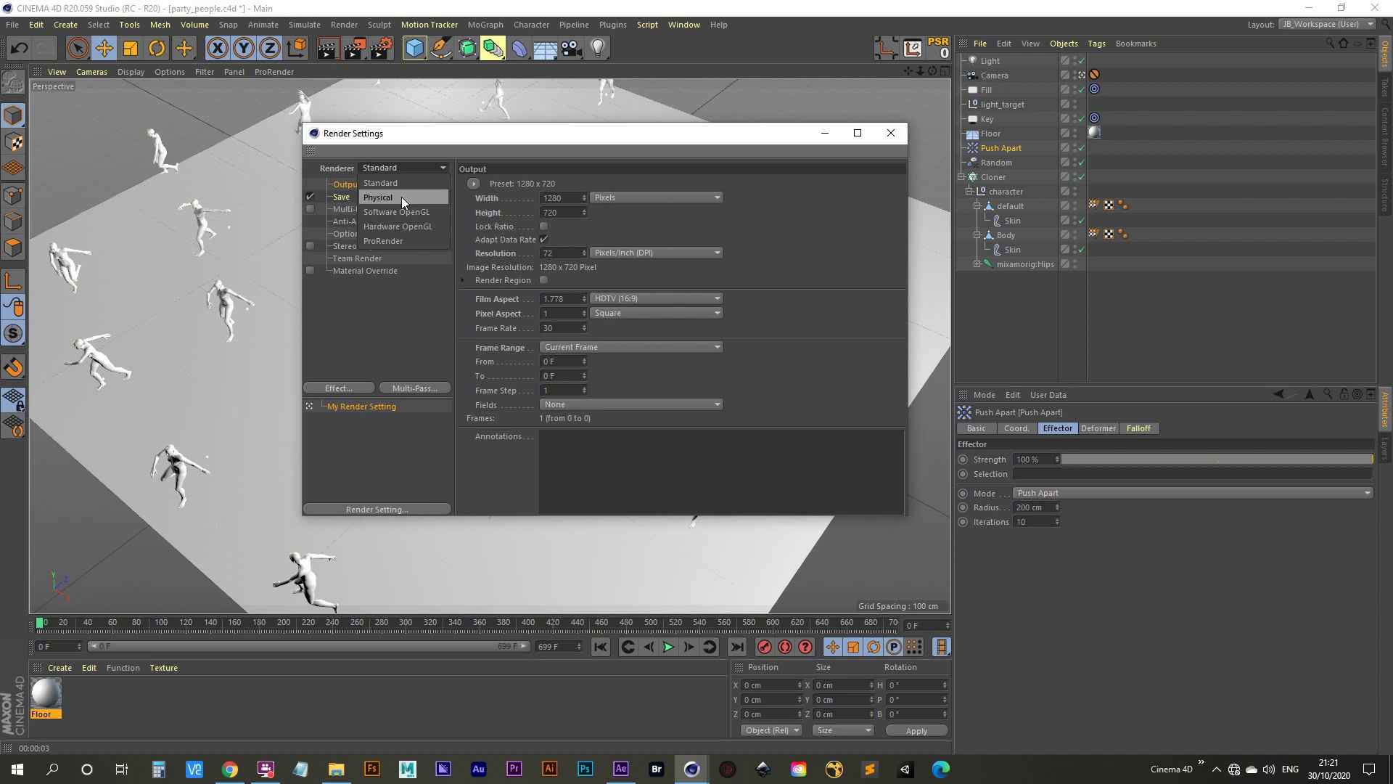
left_click(402, 198)
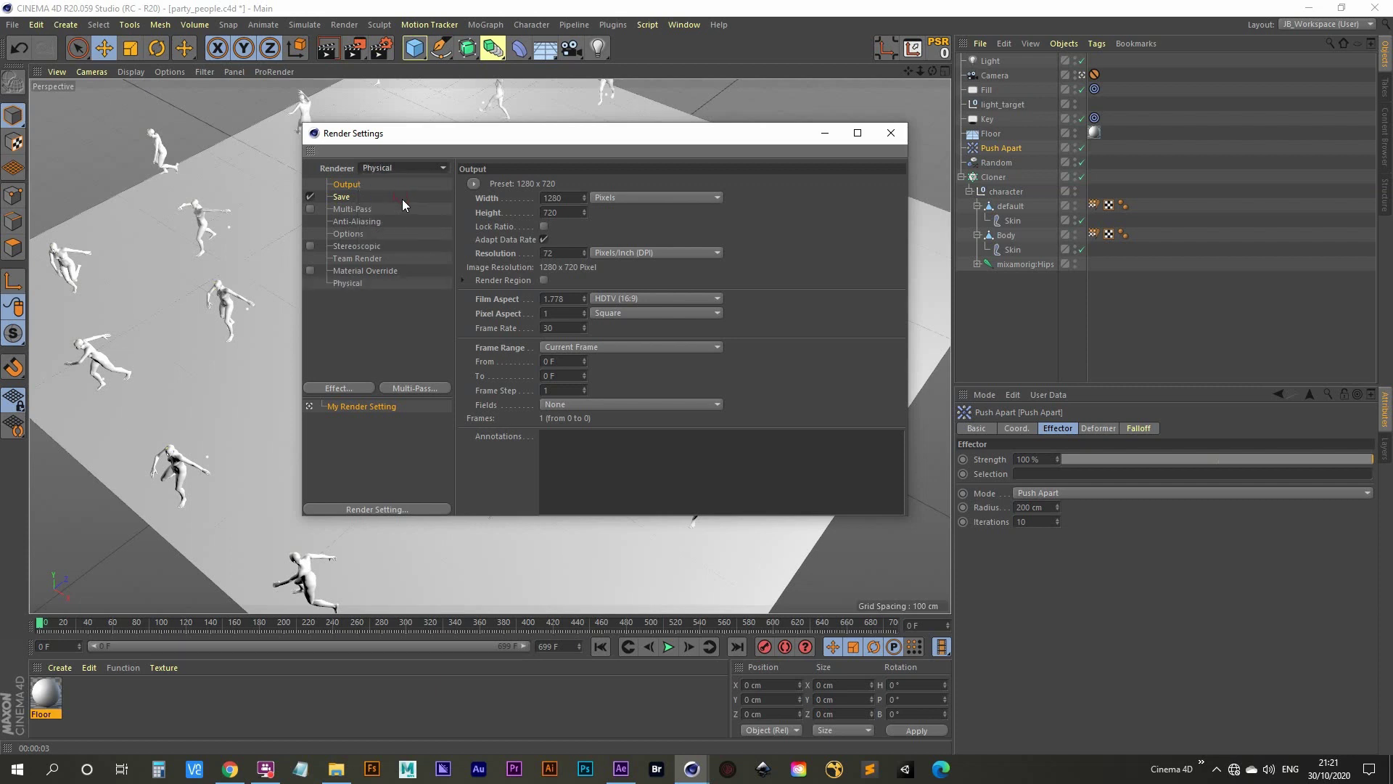
left_click(353, 284)
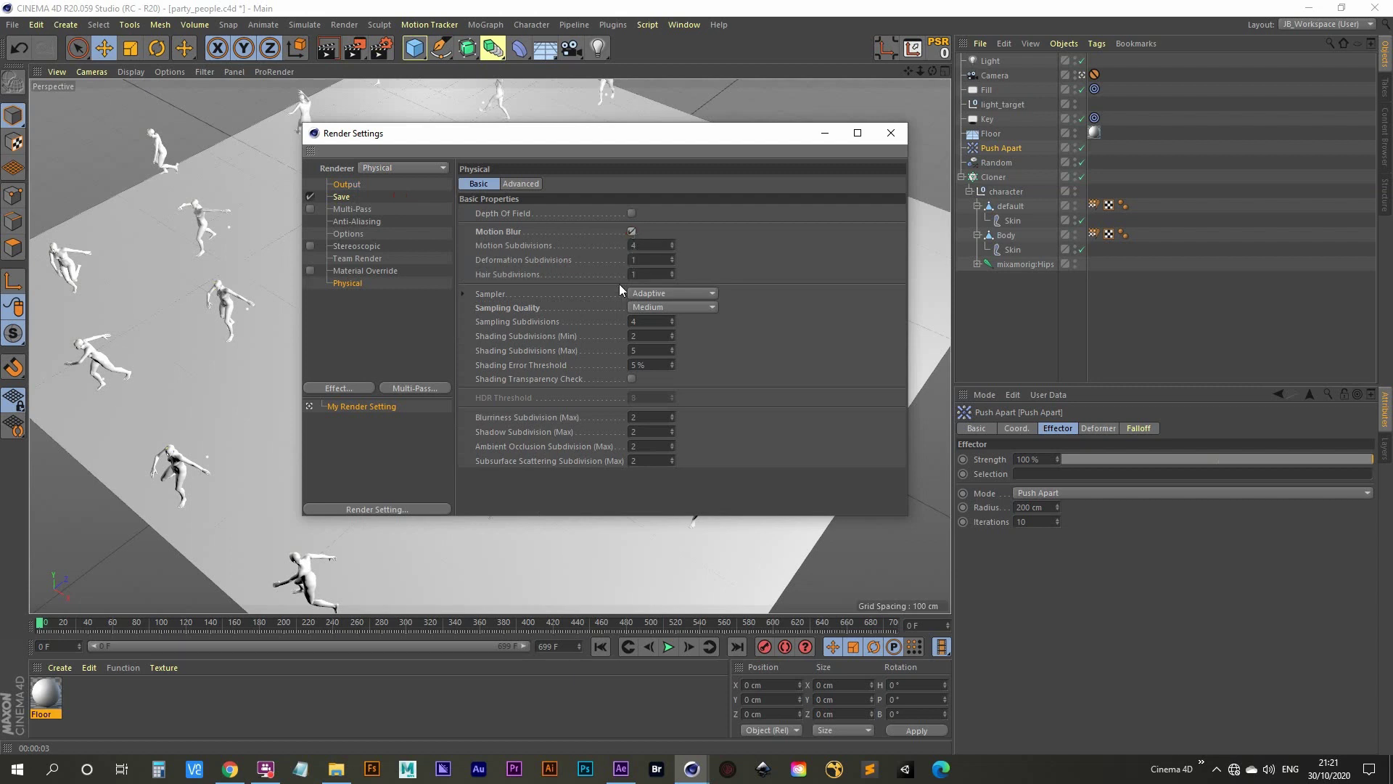
left_click(695, 310)
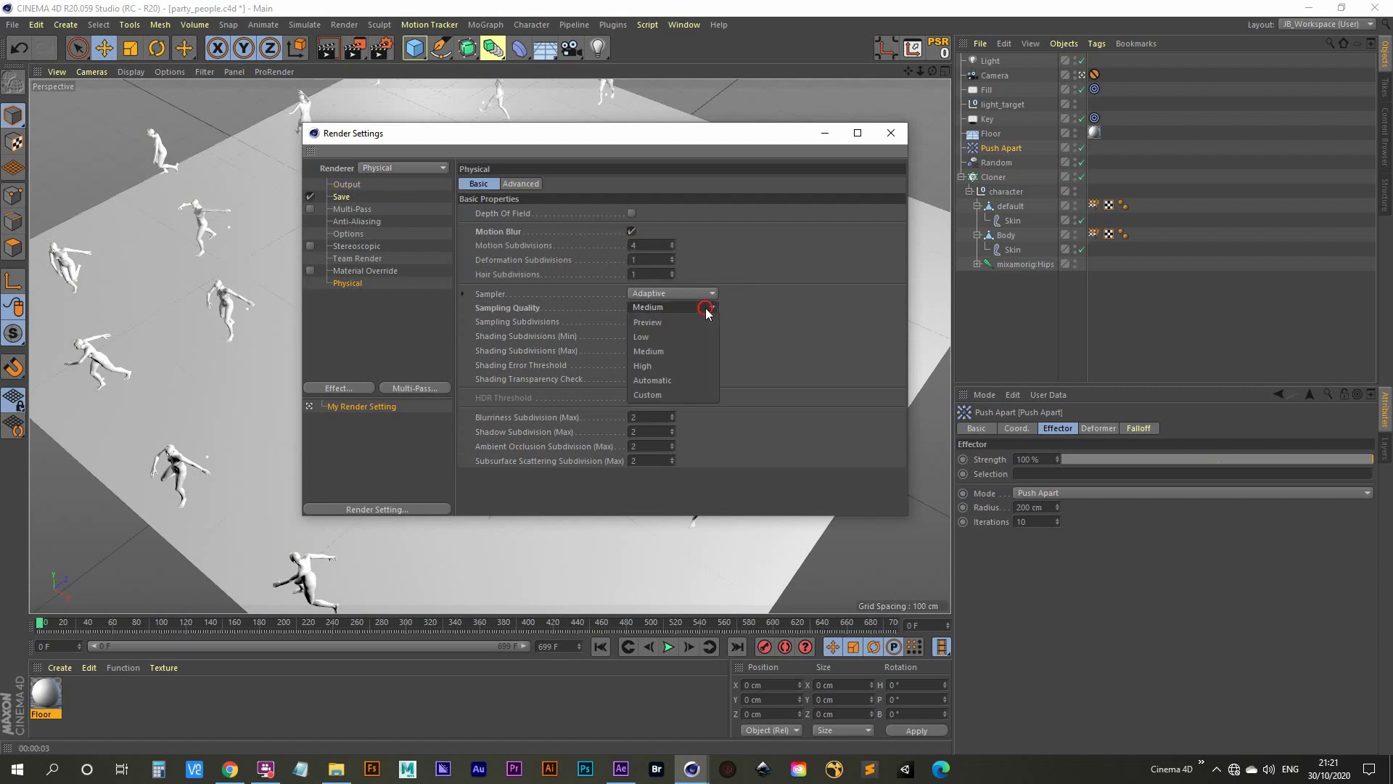
left_click(676, 350)
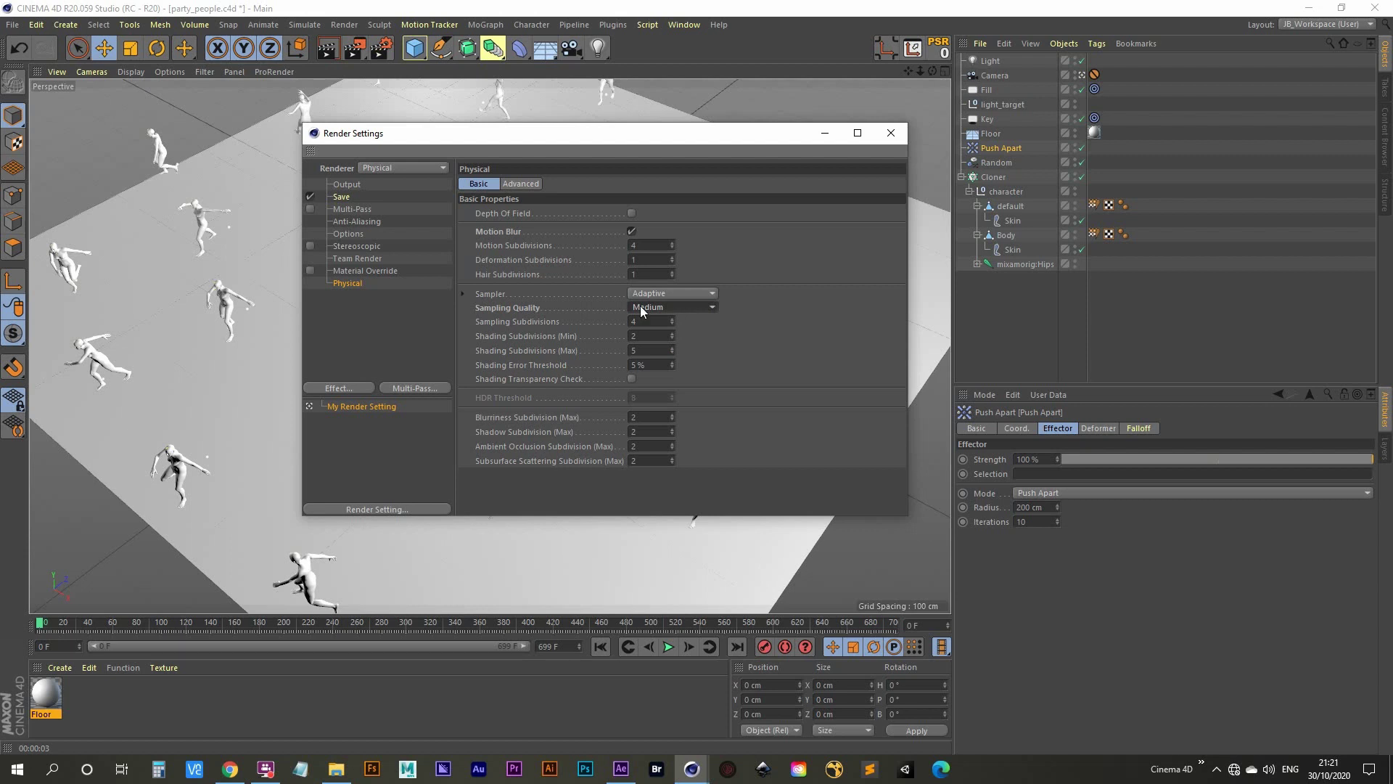
- Set the render output size to 1920 by 1080 pixels
left_click(347, 184)
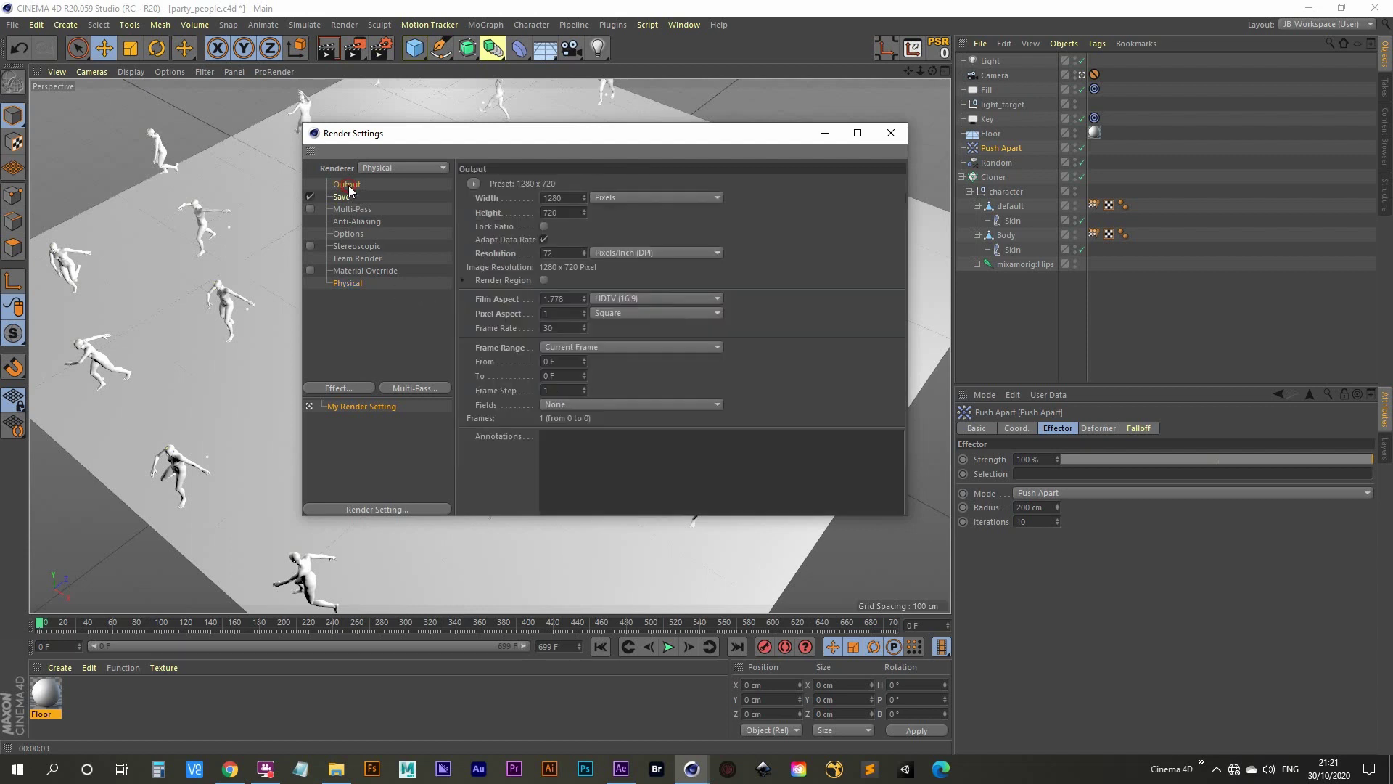
double_click(558, 198)
type("1920")
key("Tab")
type("10")
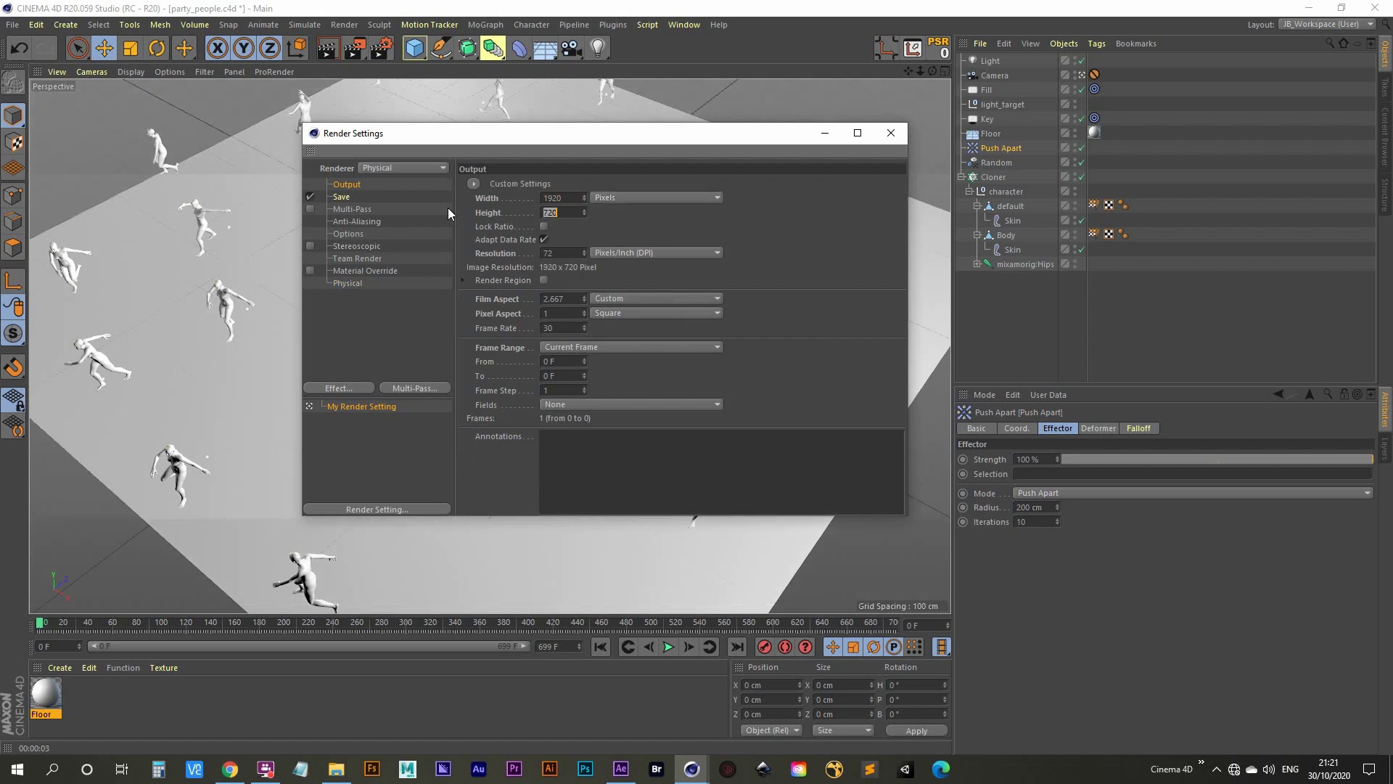
type("80")
key("Return")
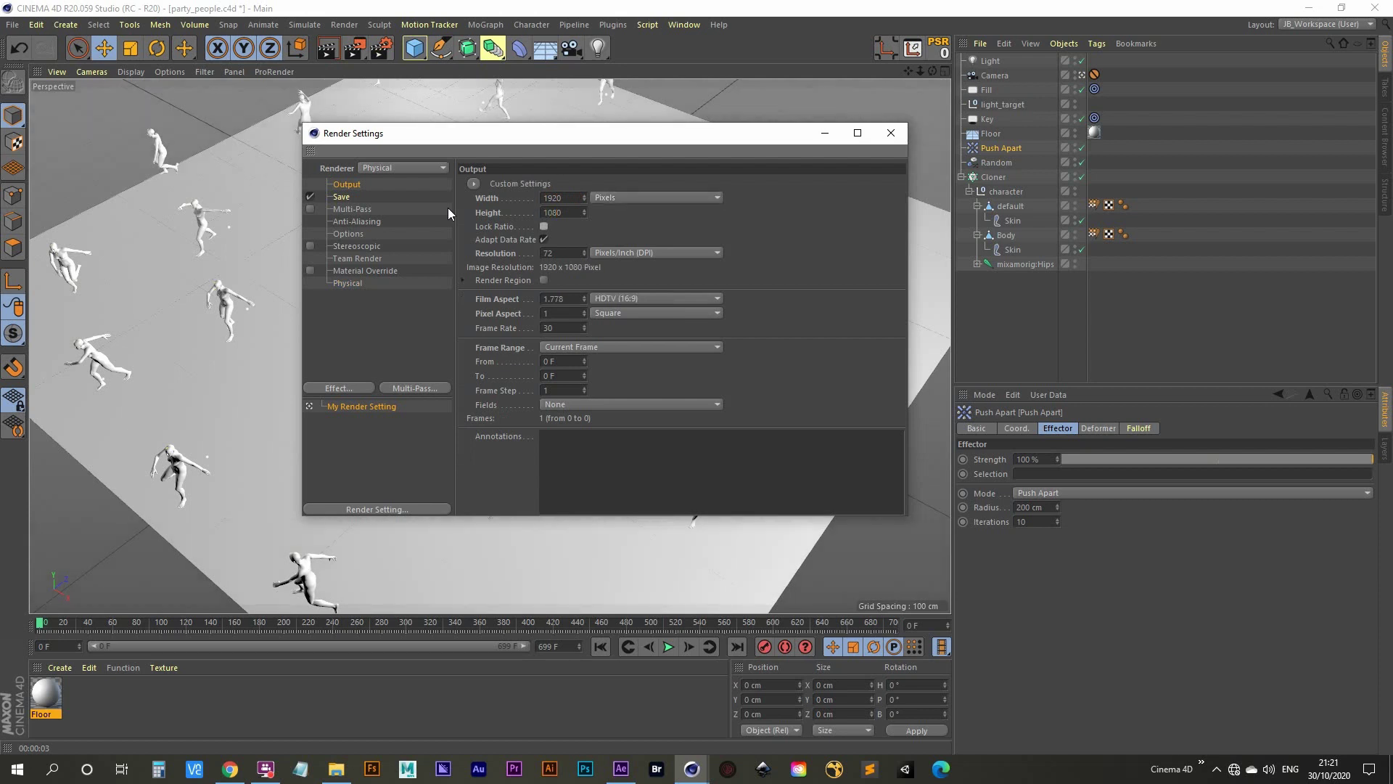
- Set the render frame range to All Frames, try an end frame of 400, and restore All Frames
left_click(590, 346)
left_click(595, 390)
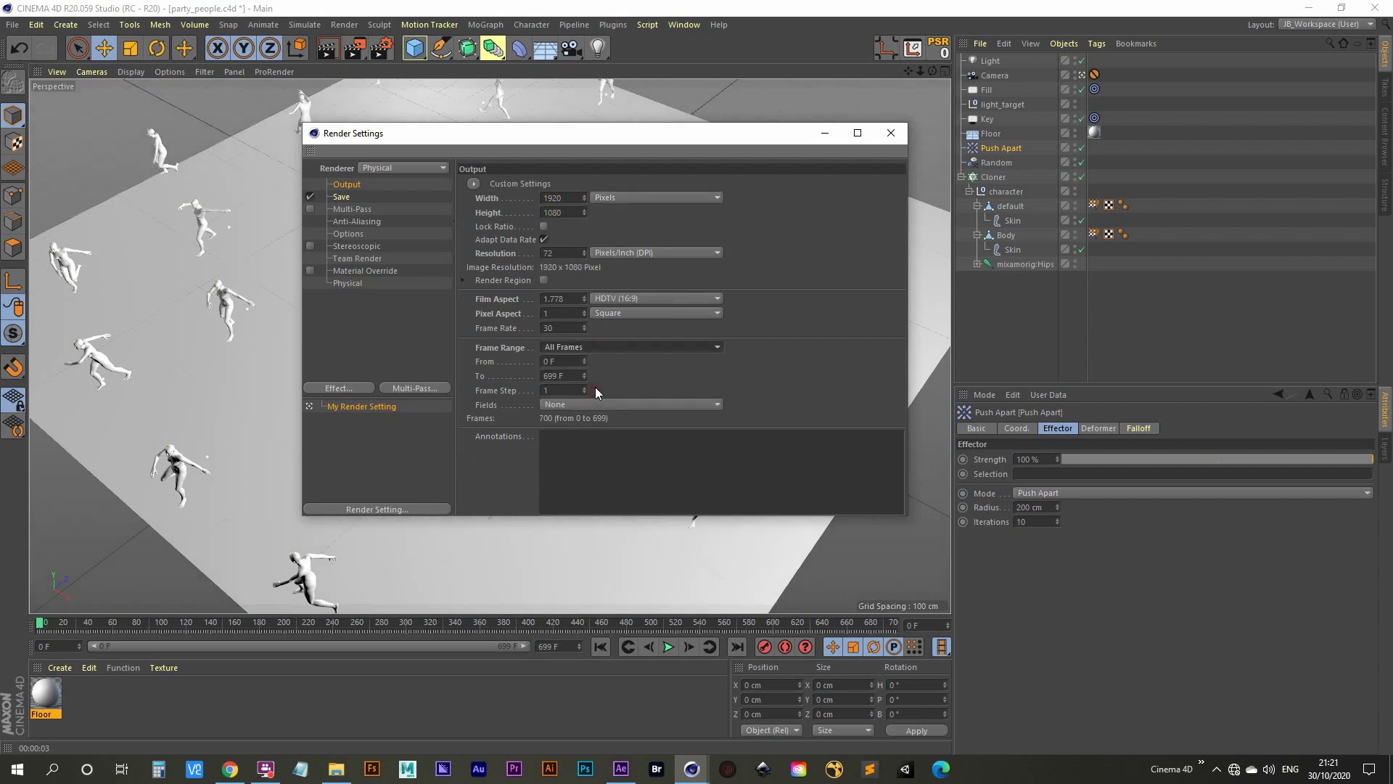
left_click(563, 375)
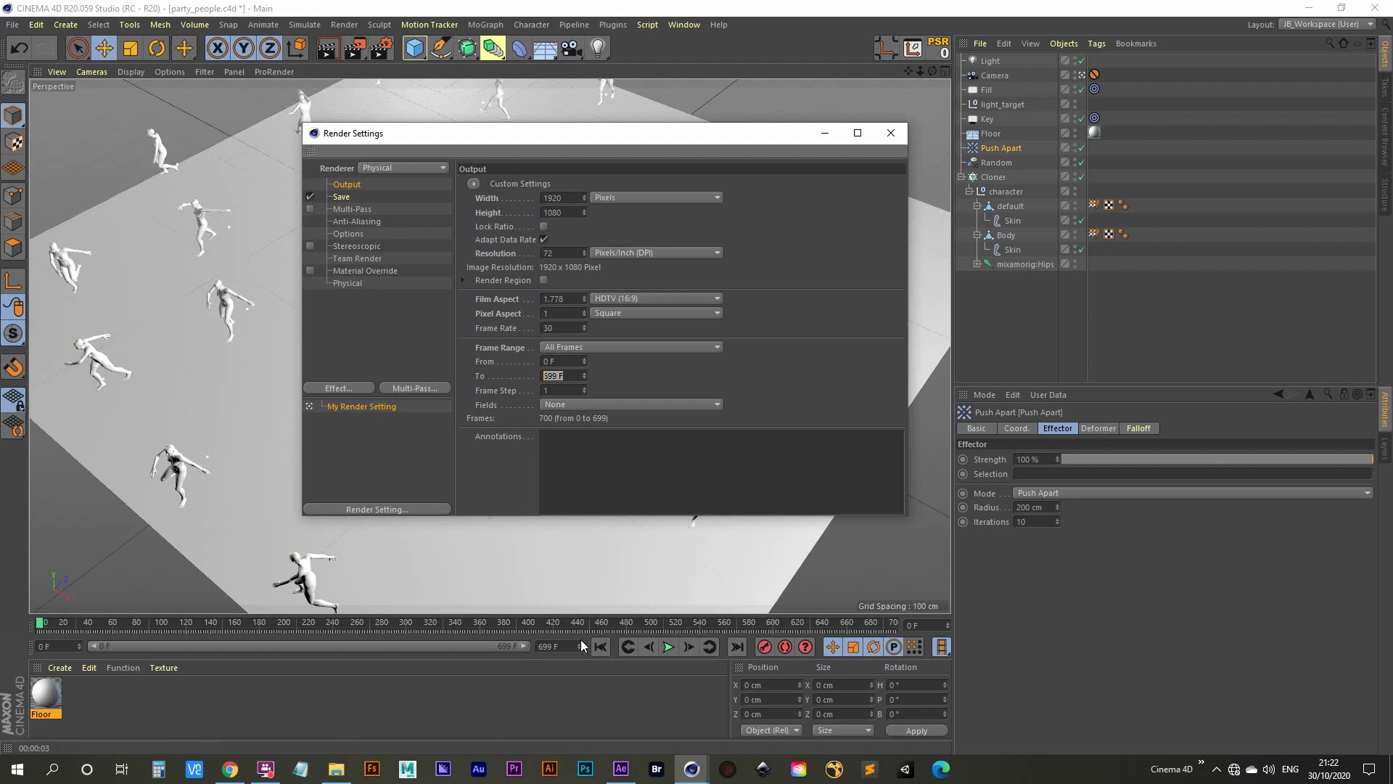
type("400")
key("Tab")
left_click(591, 346)
left_click(602, 395)
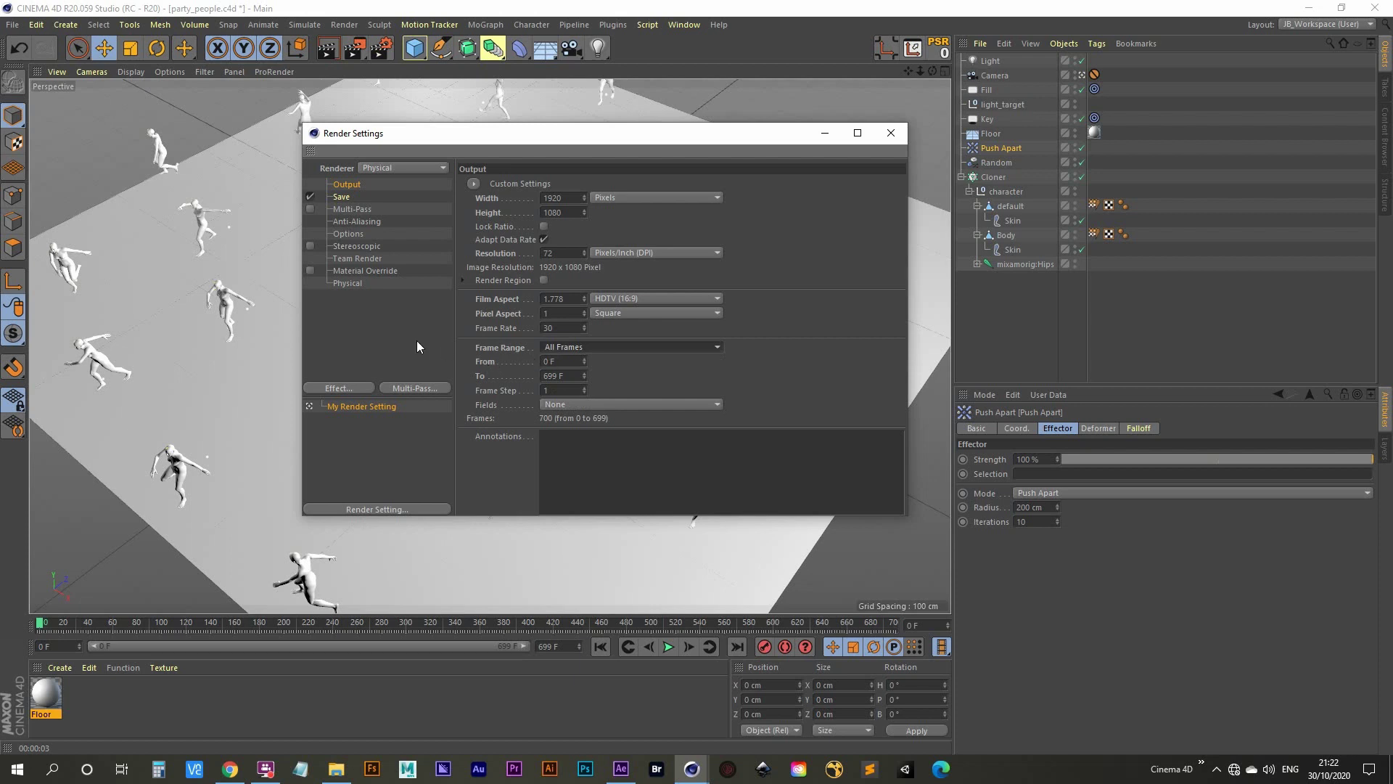
- Review the remaining render settings, from Multi-Pass and Anti-Aliasing through Stereoscopic and Material Override to Physical, and close them
left_click(349, 209)
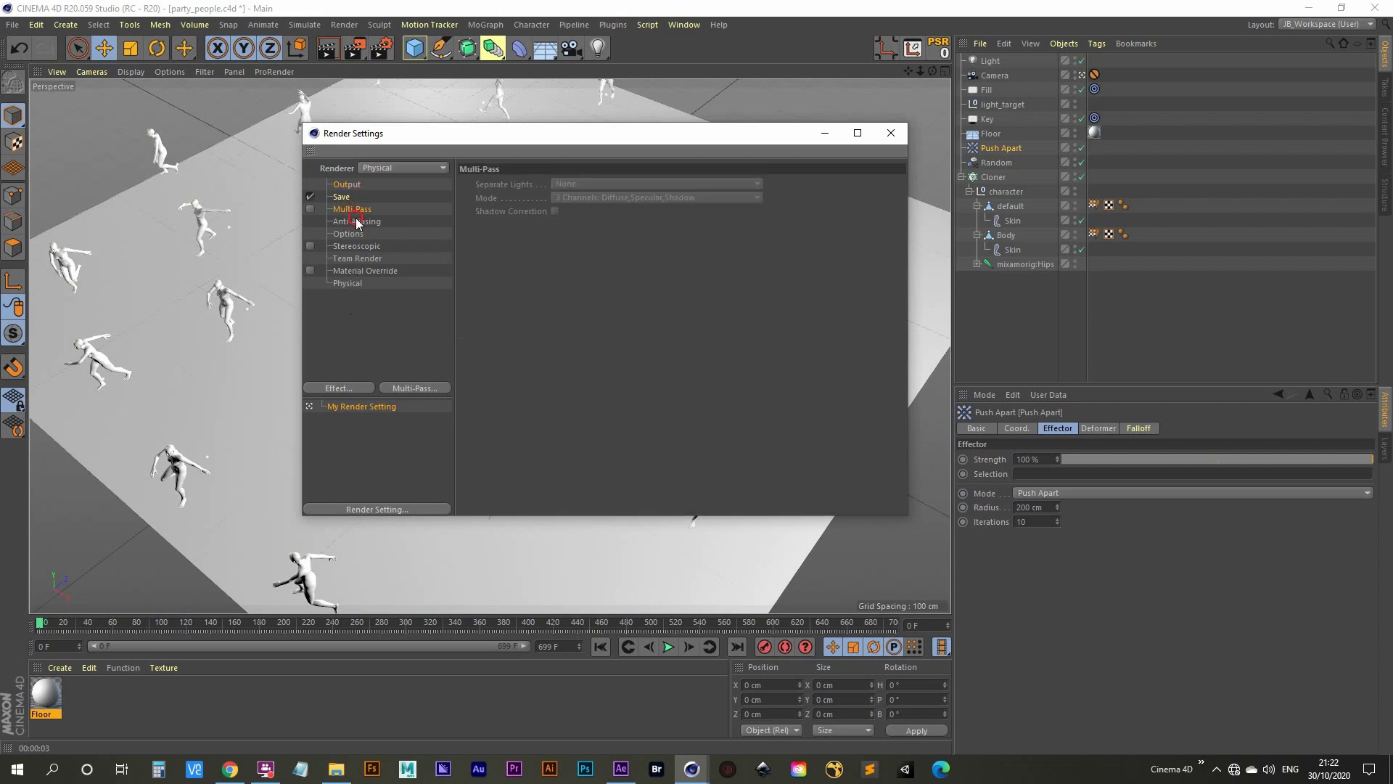
left_click(356, 222)
left_click(355, 234)
left_click(359, 247)
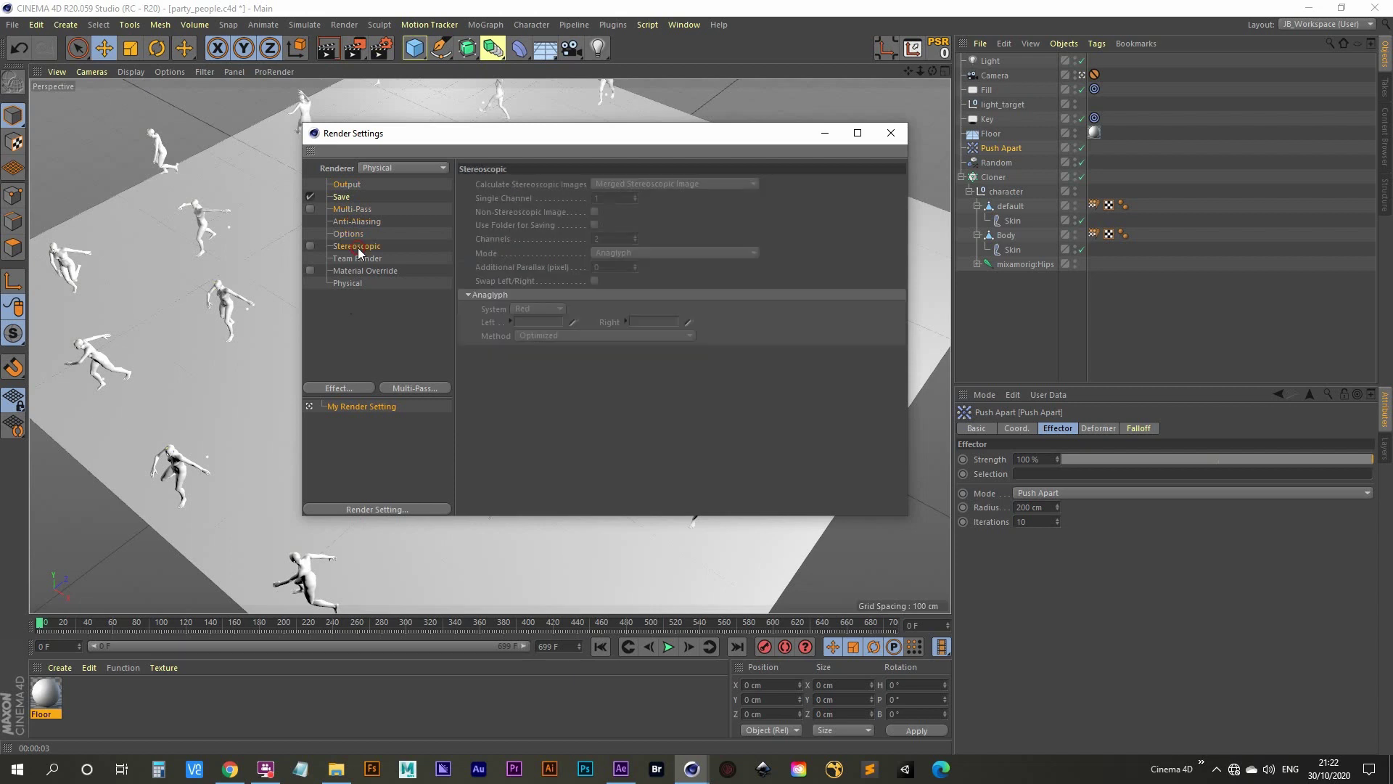
left_click(351, 220)
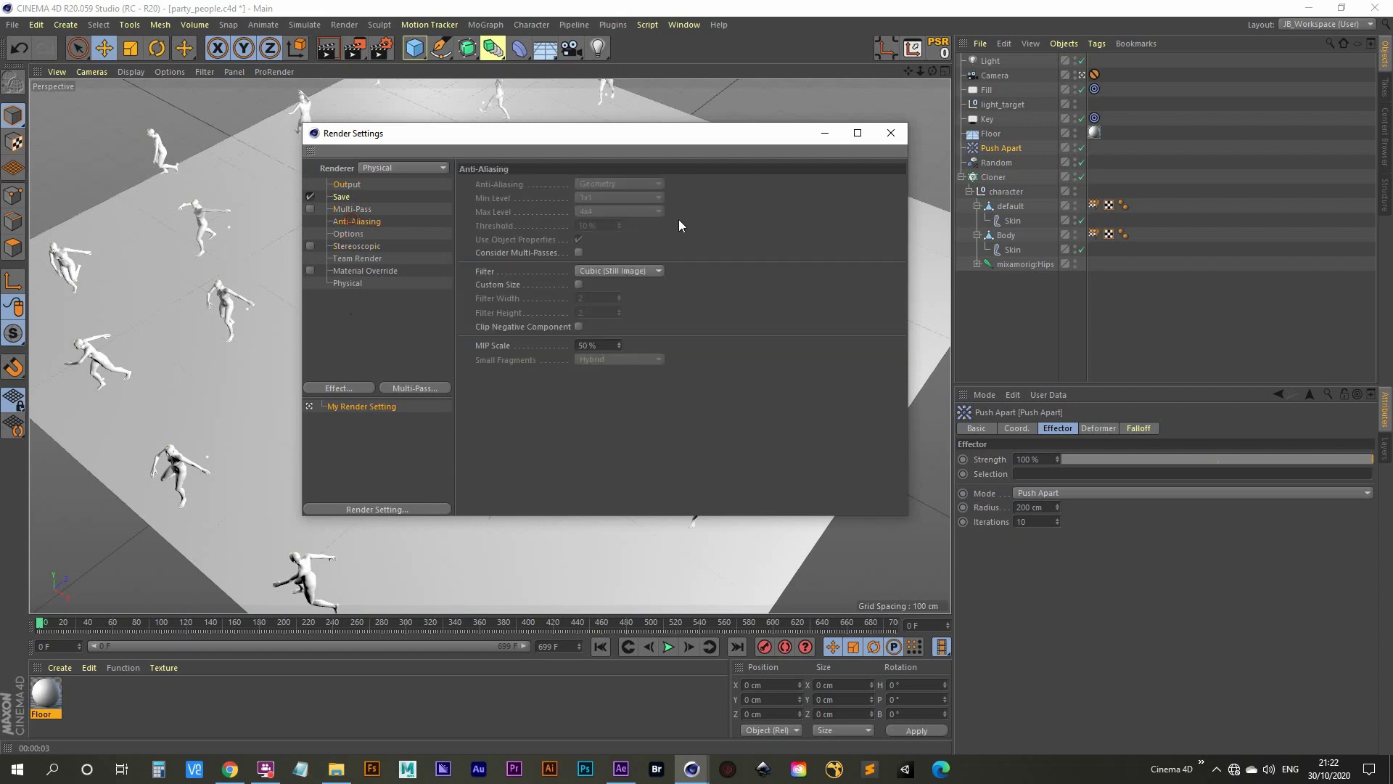
left_click(356, 247)
left_click(357, 259)
left_click(356, 270)
left_click(354, 283)
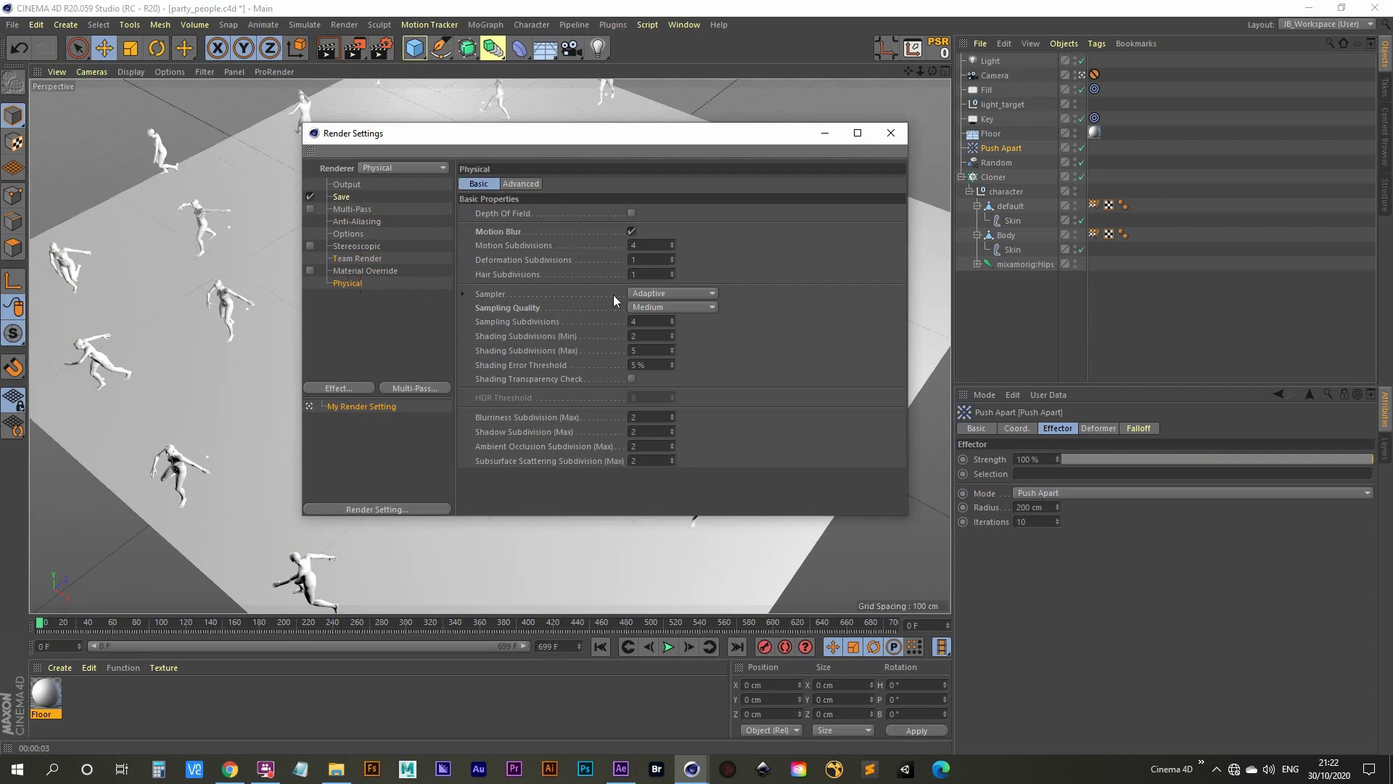
left_click(891, 133)
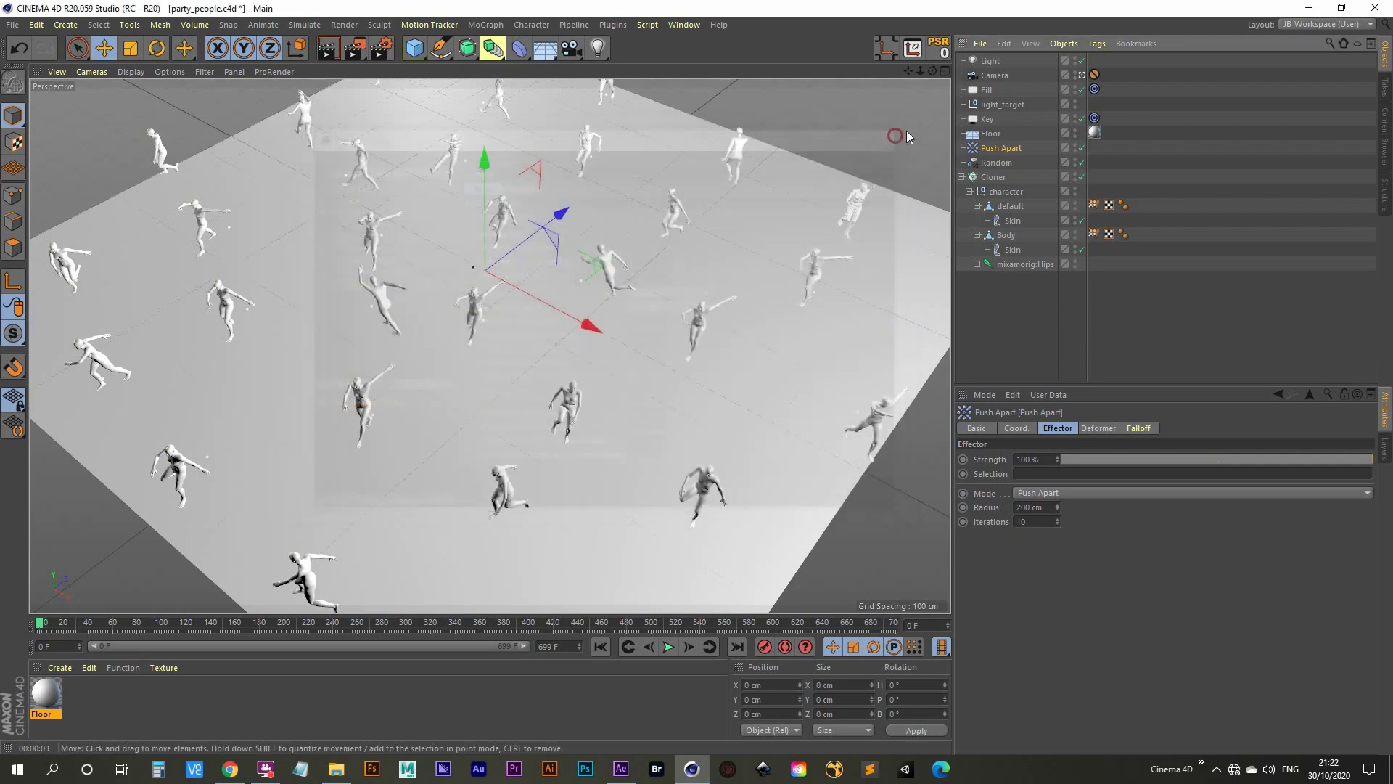
- Set the Camera's physical shutter speed to 1/125 s
left_click(994, 75)
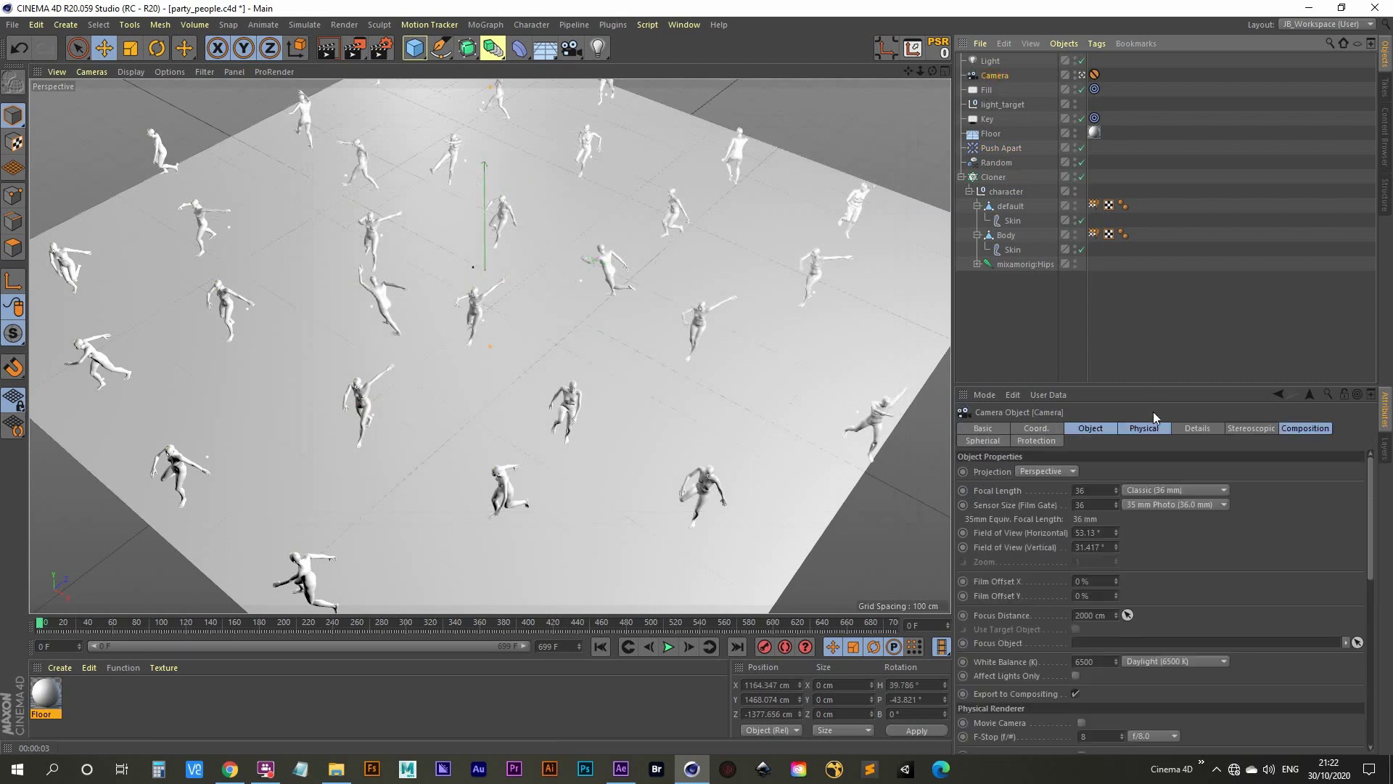
left_click(1150, 427)
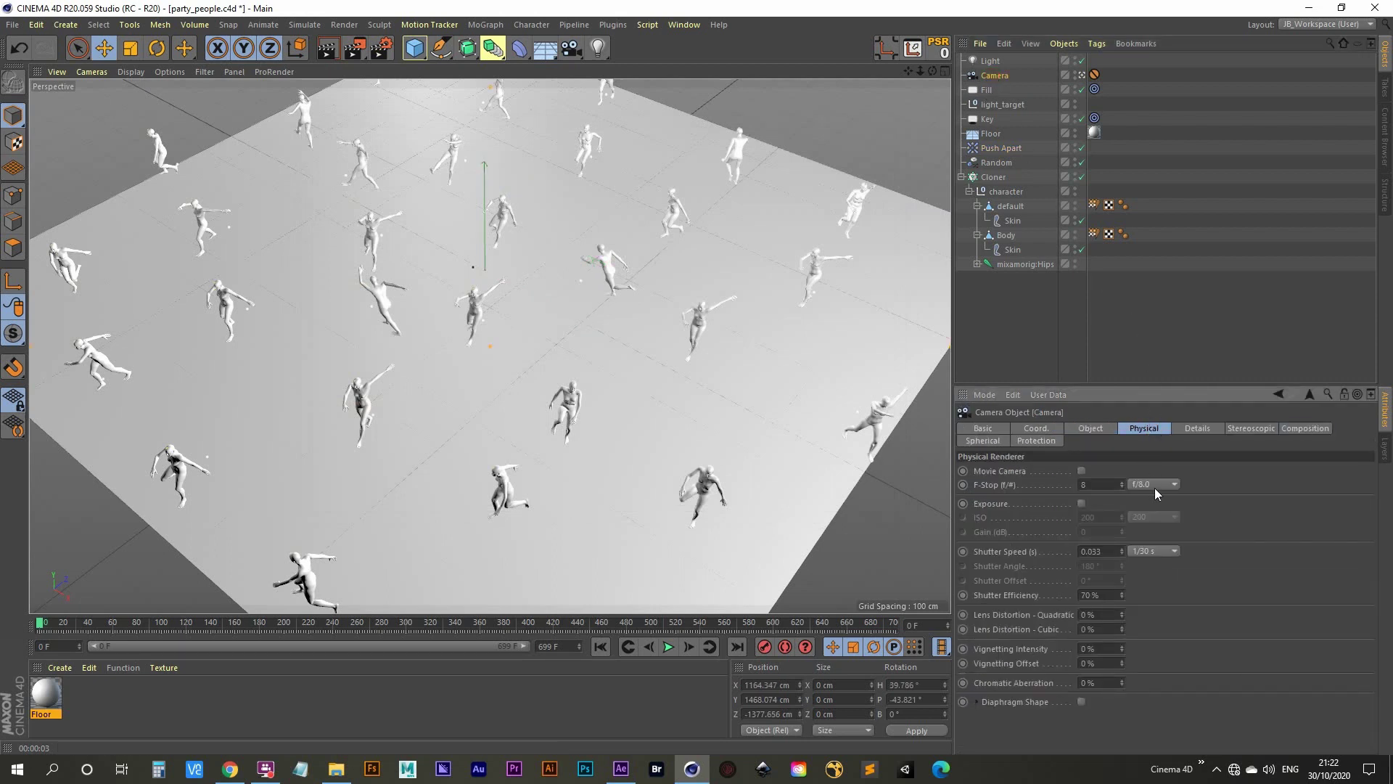
left_click(1166, 552)
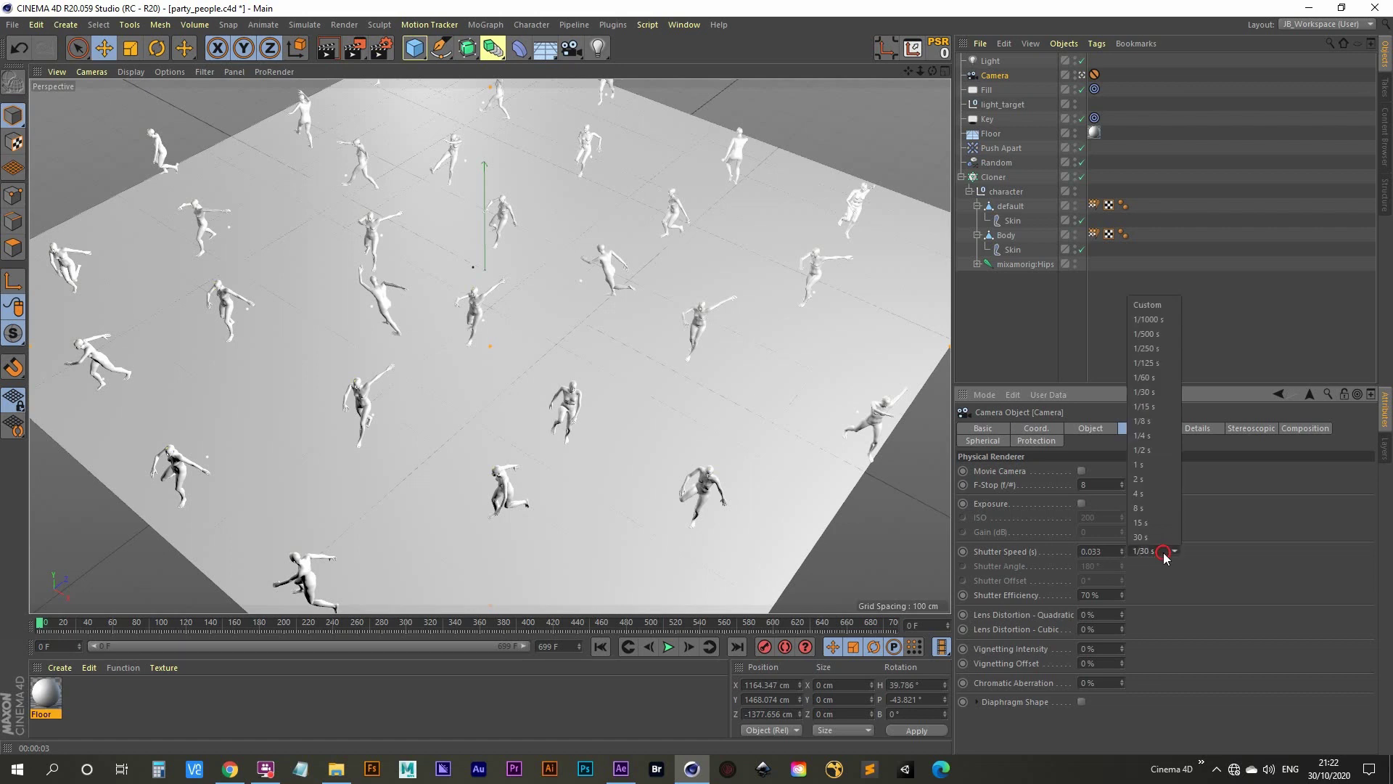
left_click(1155, 363)
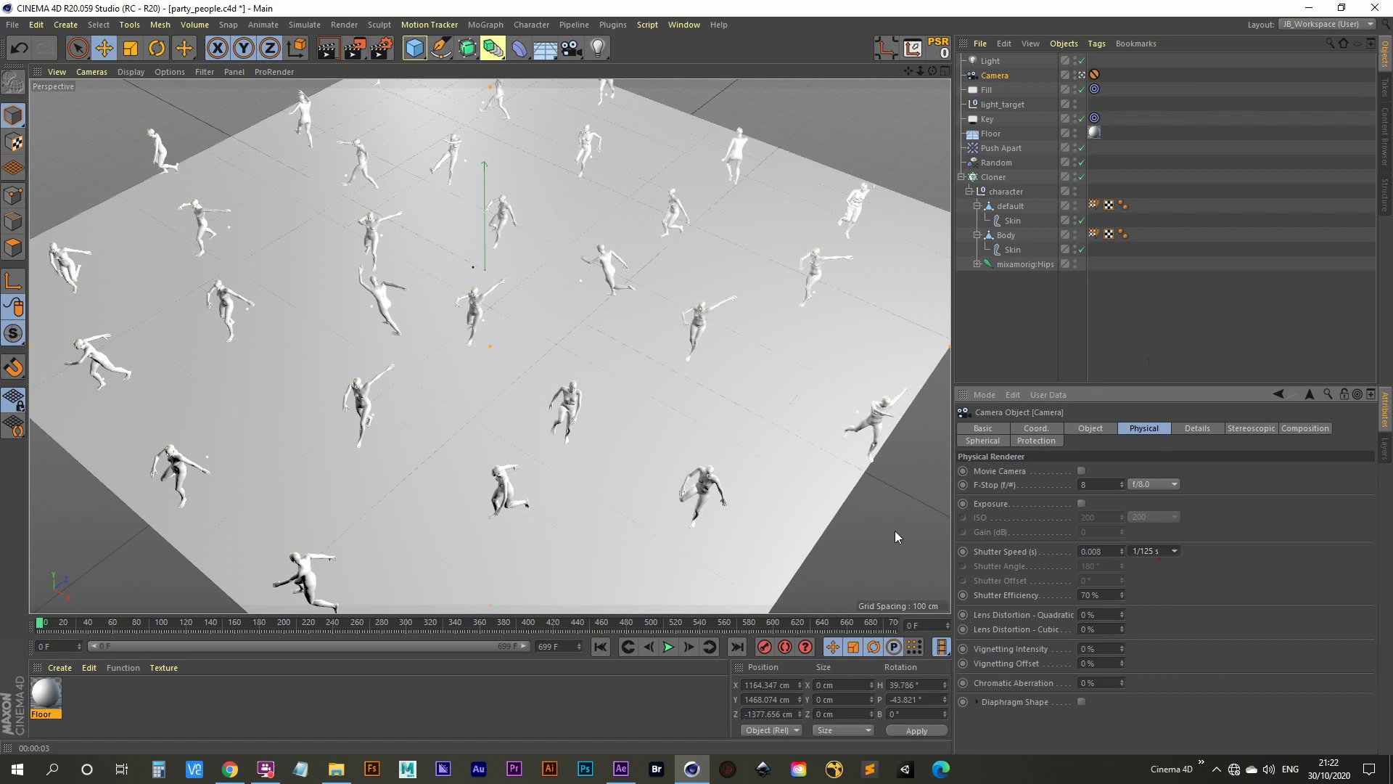
- Advance the animation by a few frames, and set the render to Current Frame with image saving disabled
left_click(670, 652)
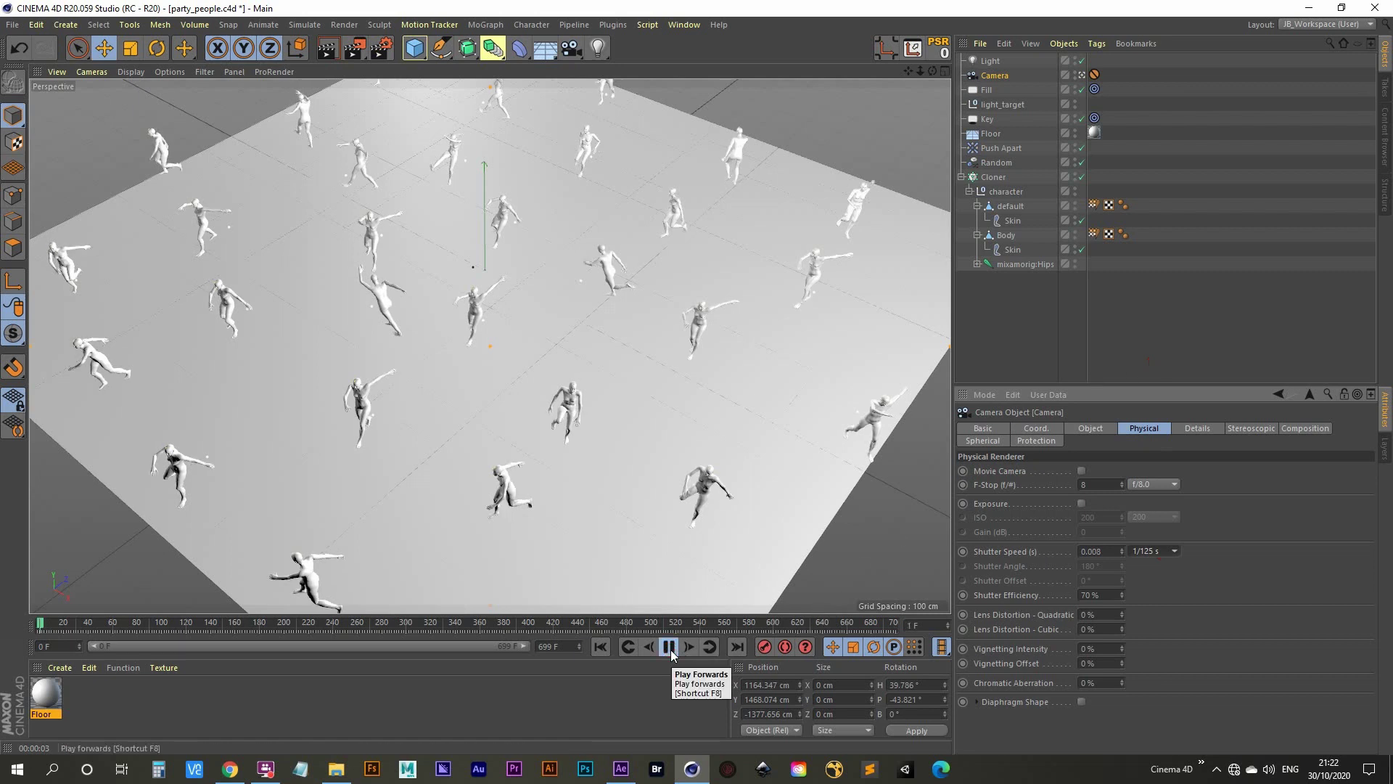
left_click(669, 647)
left_click(380, 54)
left_click_drag(558, 37, 560, 142)
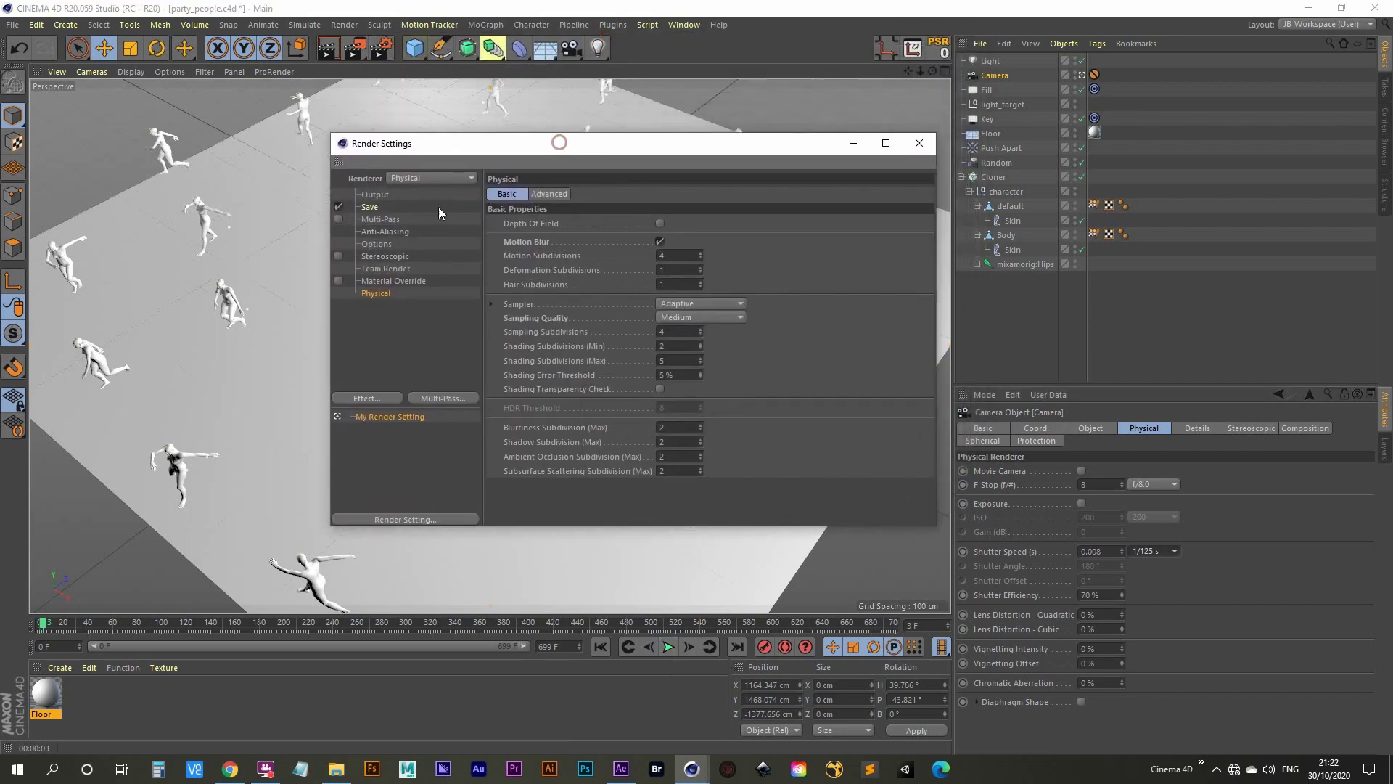
left_click(338, 207)
left_click(375, 195)
left_click(632, 386)
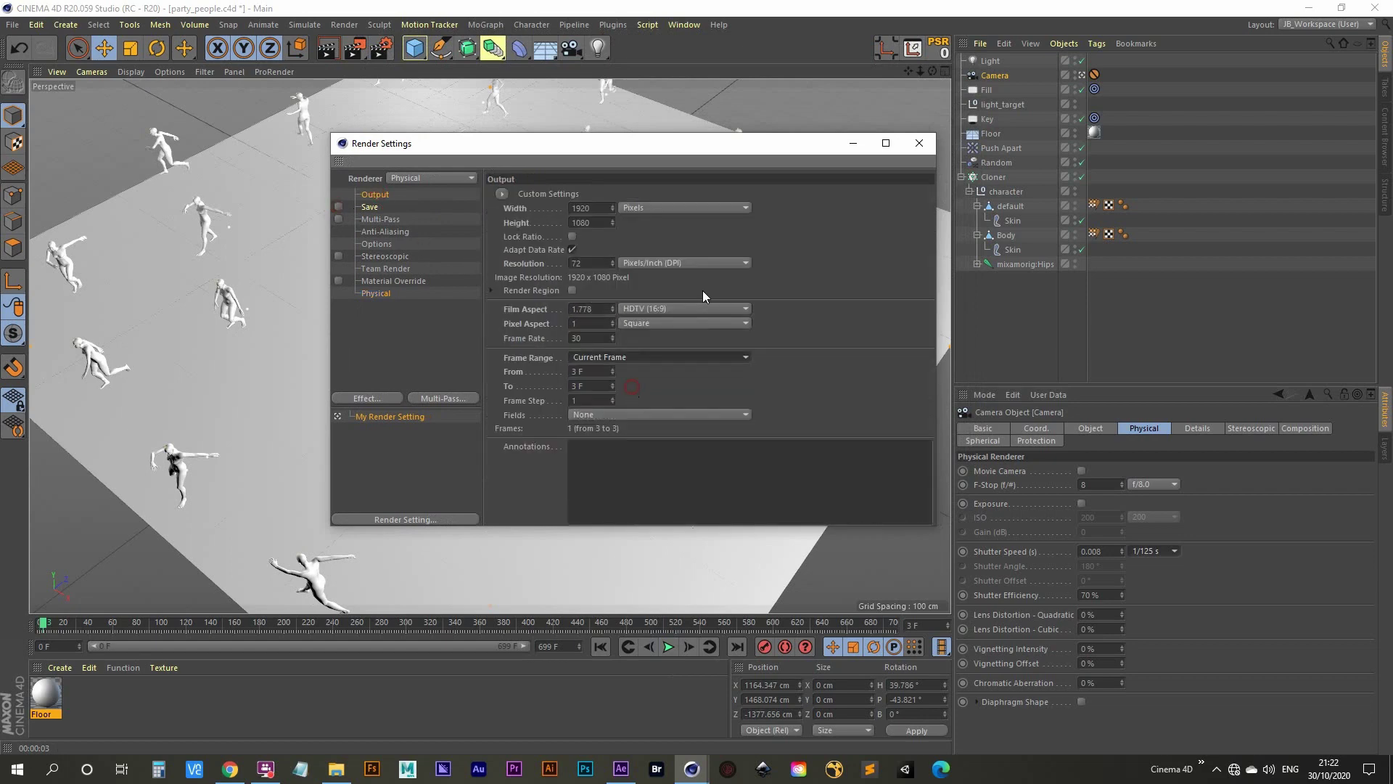
left_click(917, 143)
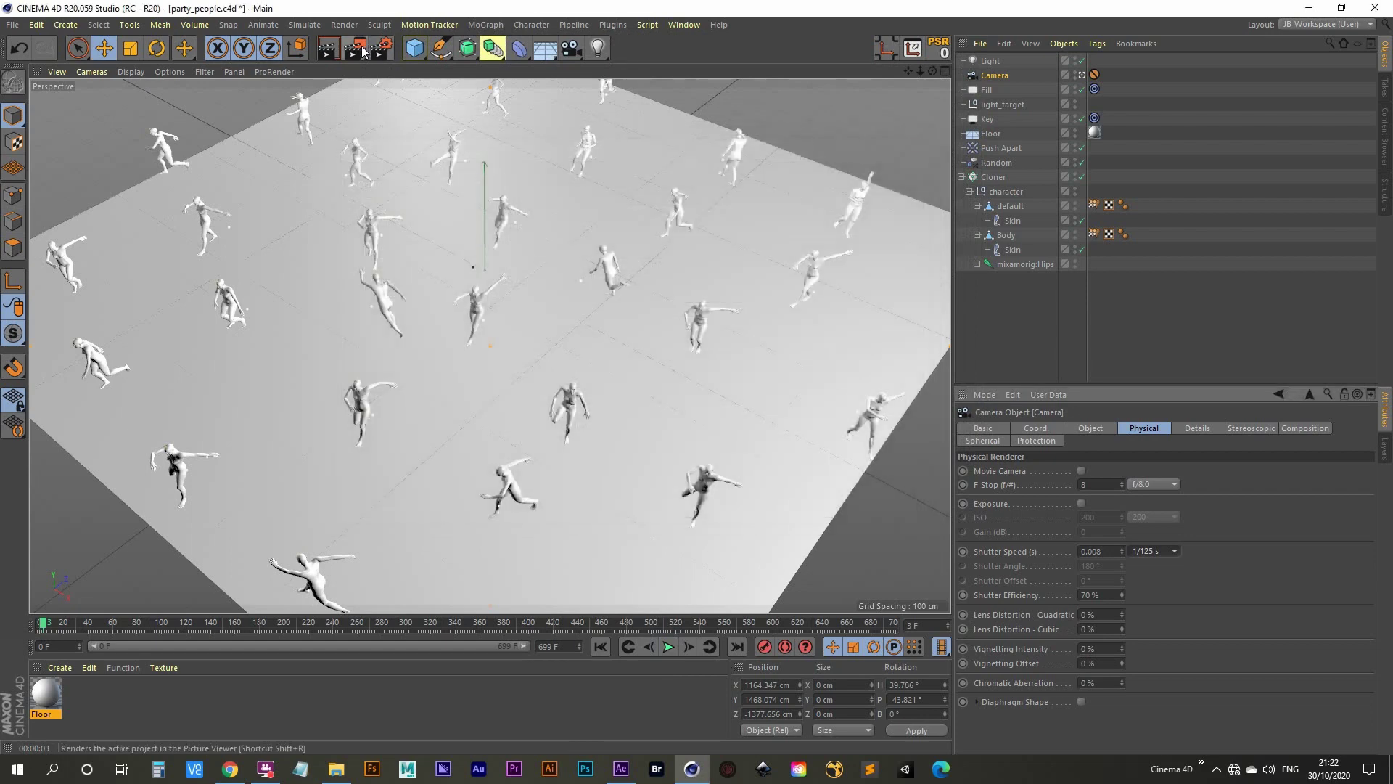
- Render the current frame in the Picture Viewer, inspect the dancers and shadows, and close the viewer
left_click(361, 49)
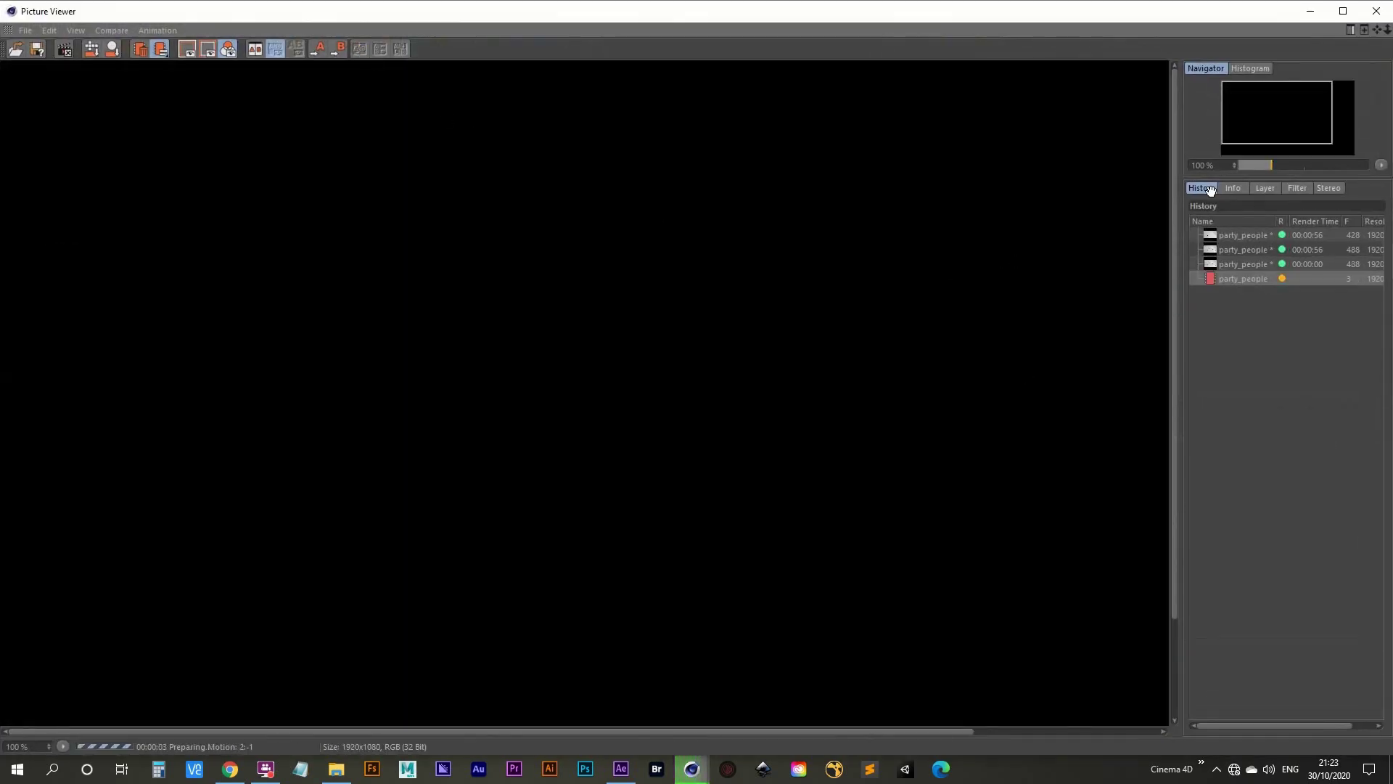
left_click_drag(1262, 121, 1274, 133)
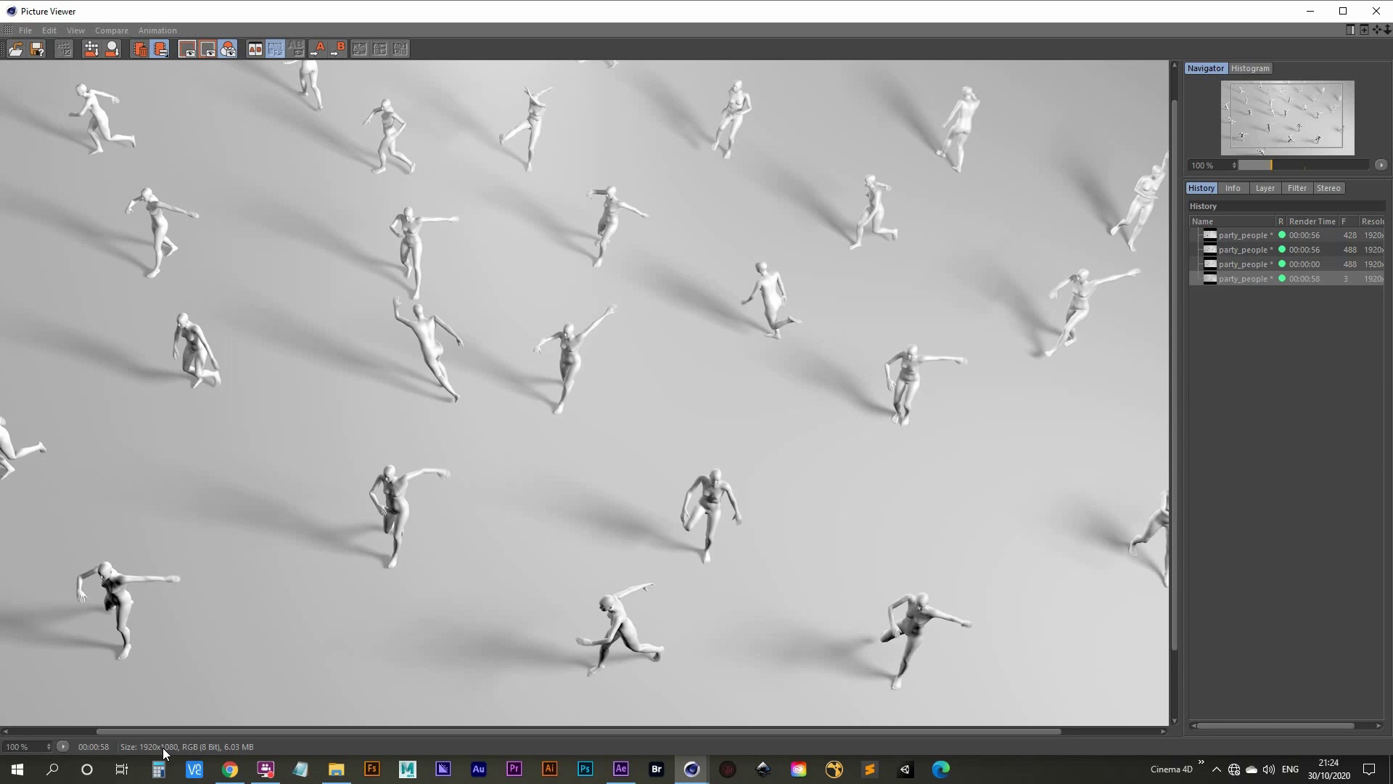
left_click(1375, 13)
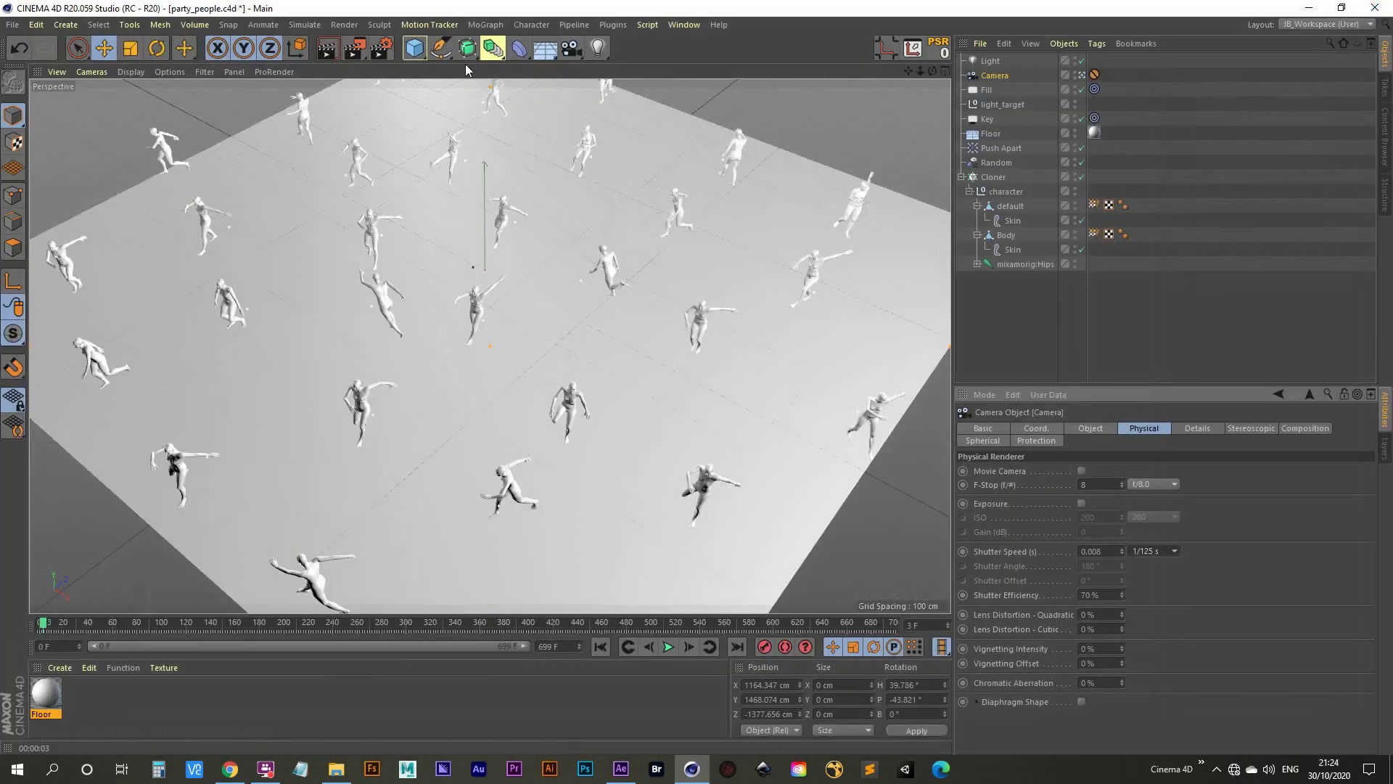
- Turn saving of the regular image back on in the render settings
left_click(382, 49)
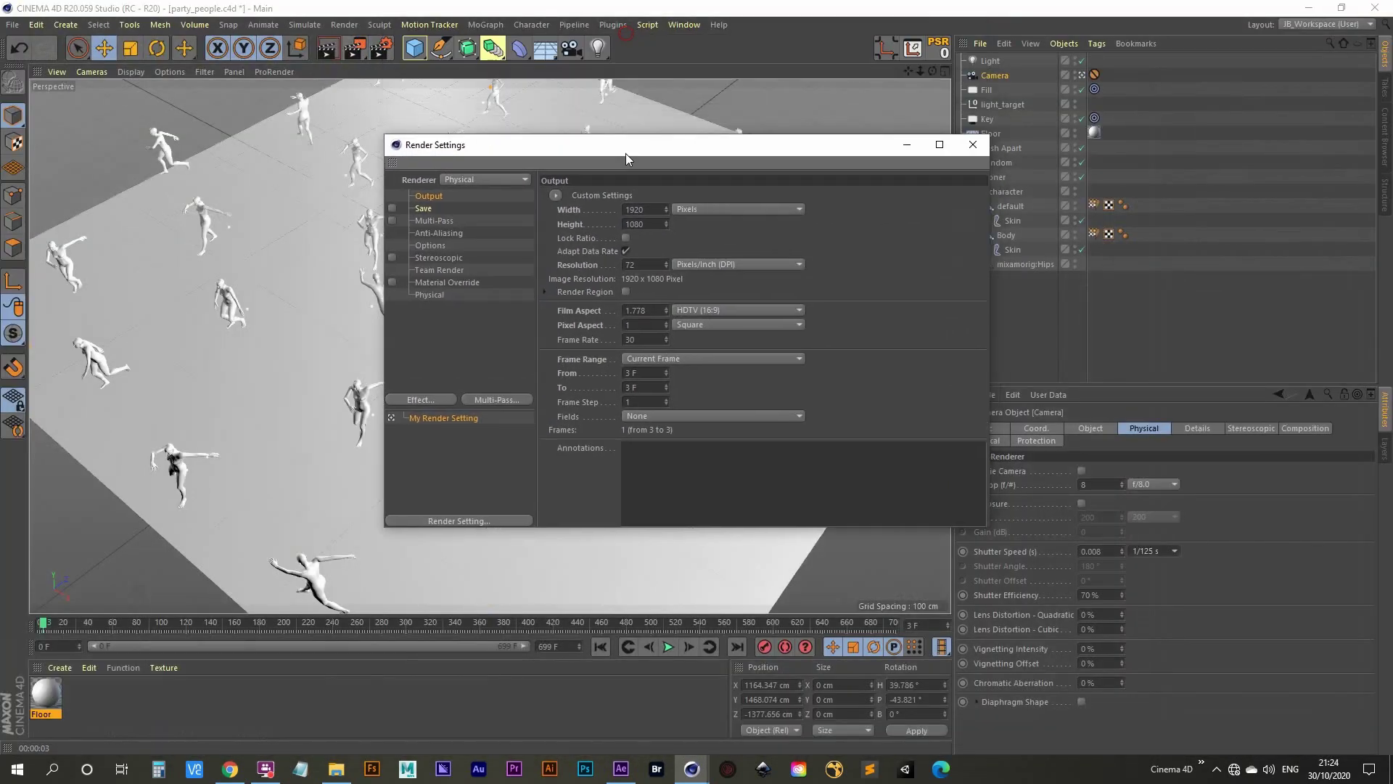
left_click(361, 199)
left_click(330, 199)
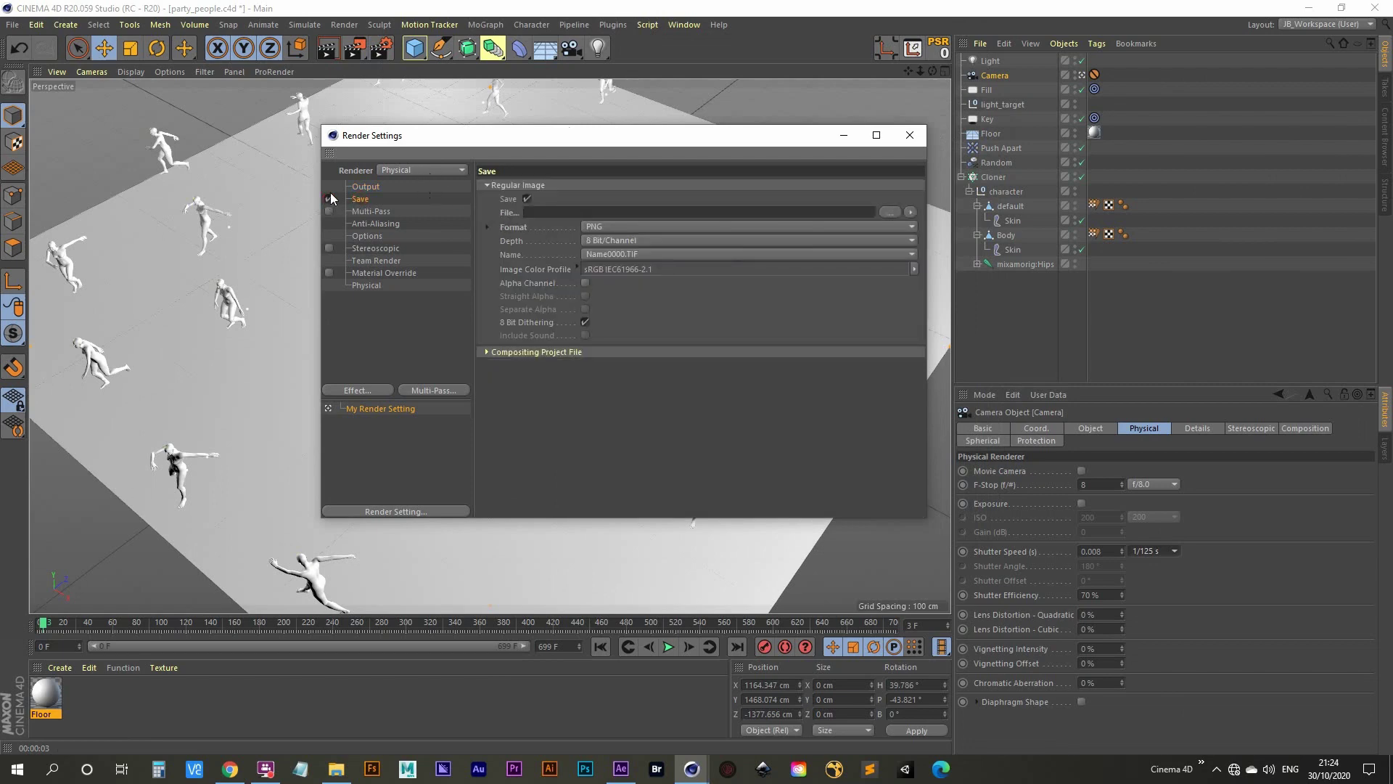
- In File Explorer, copy the path of the sequence folder inside 12_People_Party and minimize the window
left_click(335, 768)
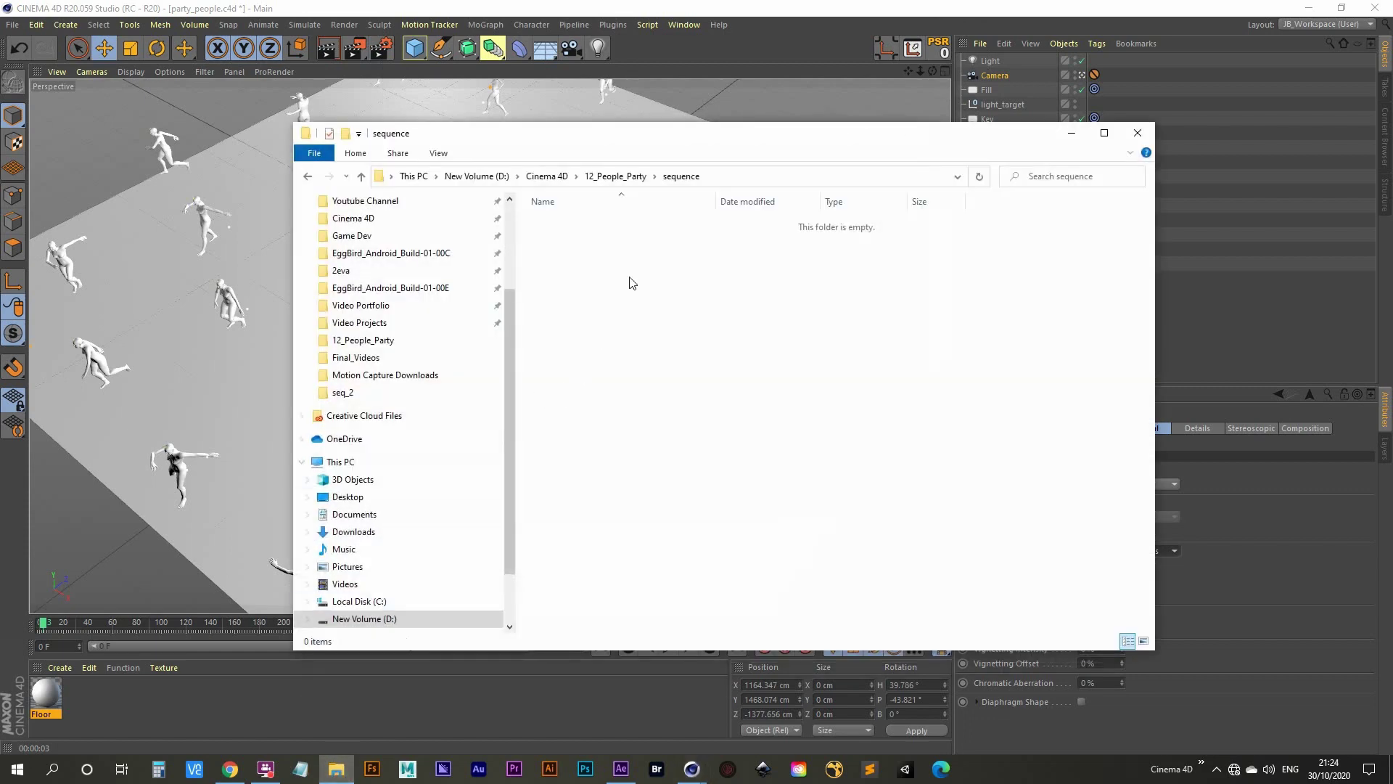
left_click(616, 176)
double_click(583, 227)
left_click(720, 176)
key("ctrl+c")
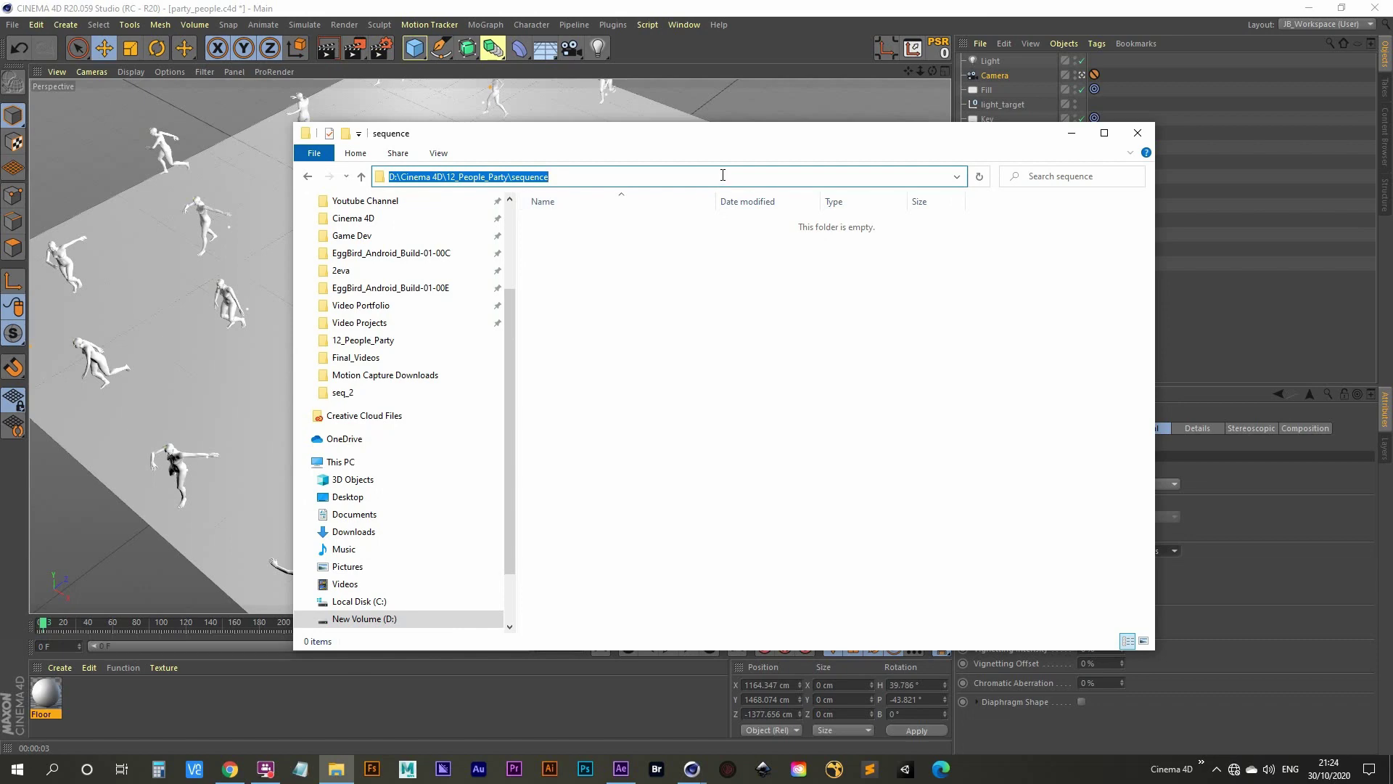
left_click(1071, 132)
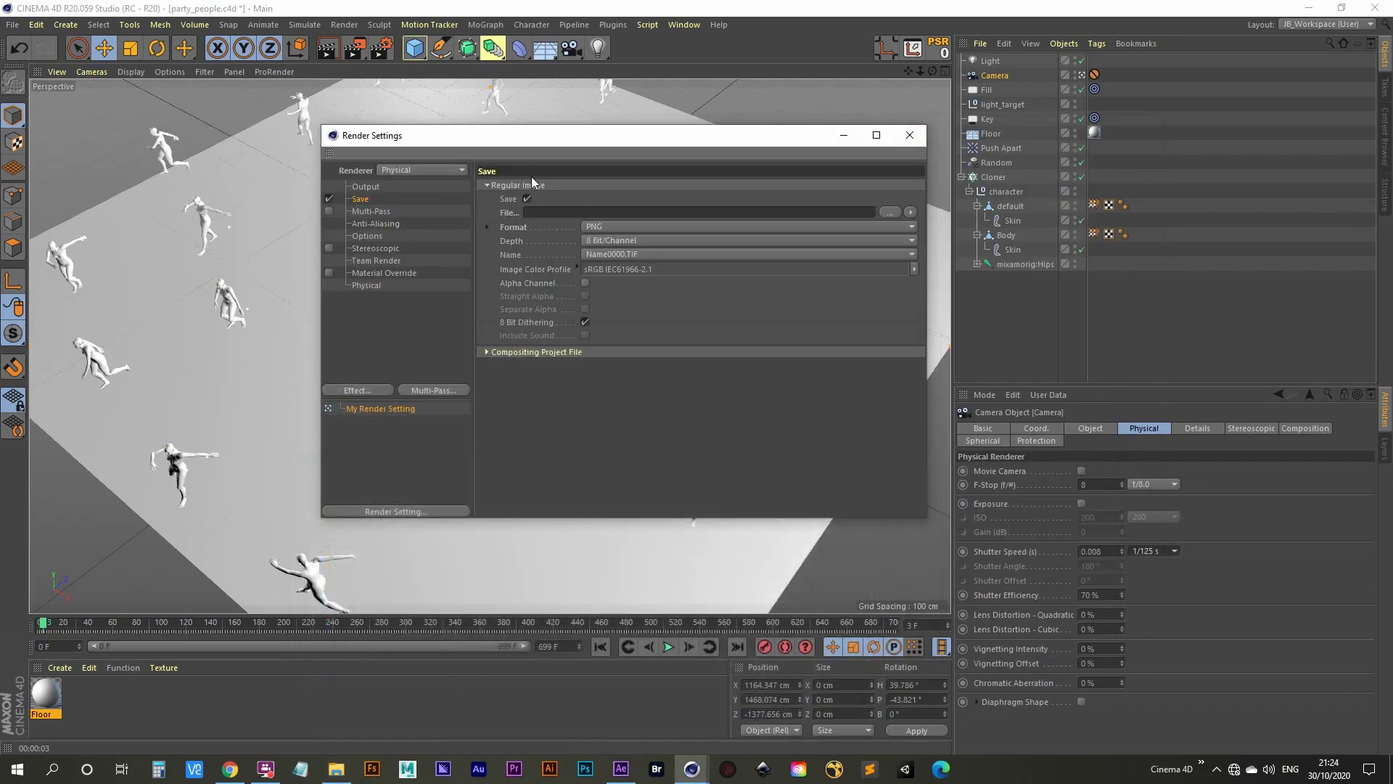
- Set the render's save file to "sequence" inside the D:\Cinema 4D\12_People_Party\sequence folder
key("ctrl+v")
left_click(889, 212)
left_click(504, 513)
double_click(495, 517)
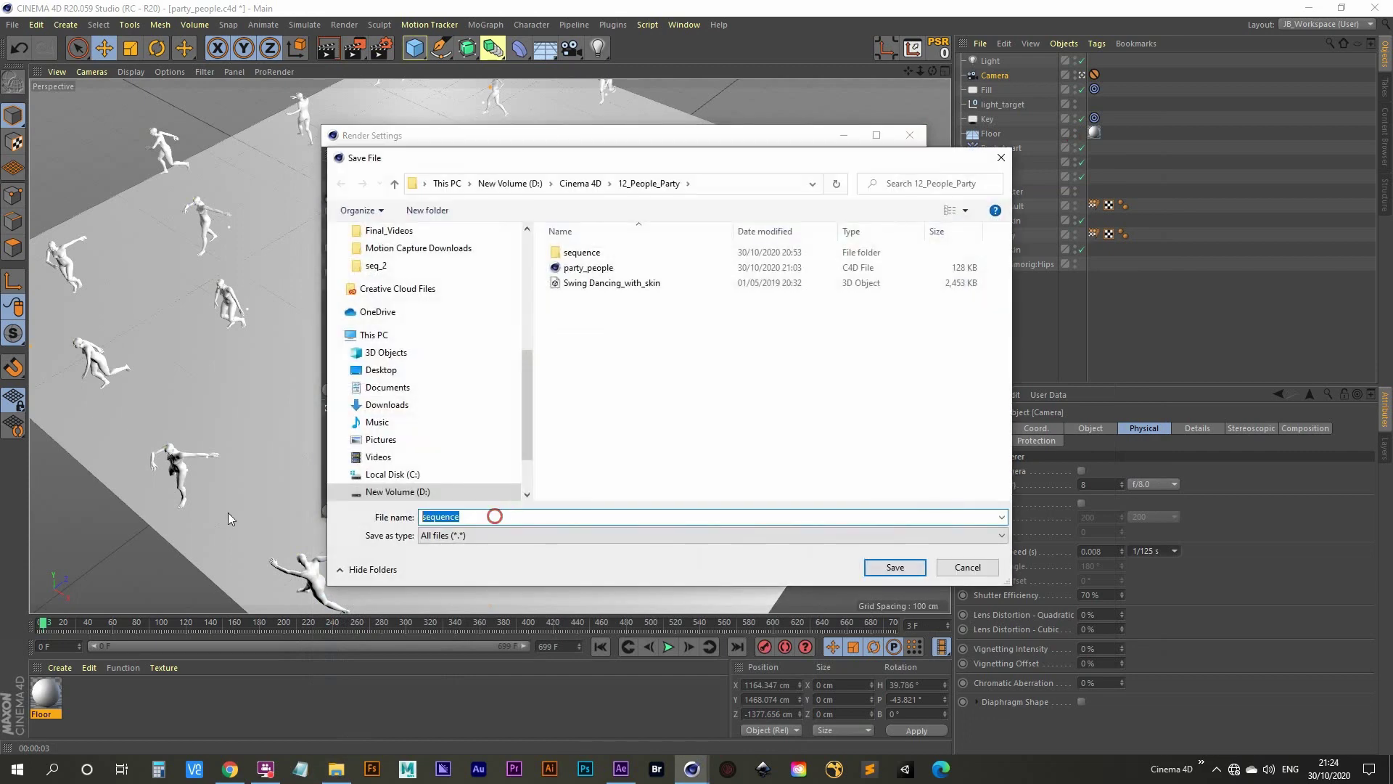
left_click(907, 567)
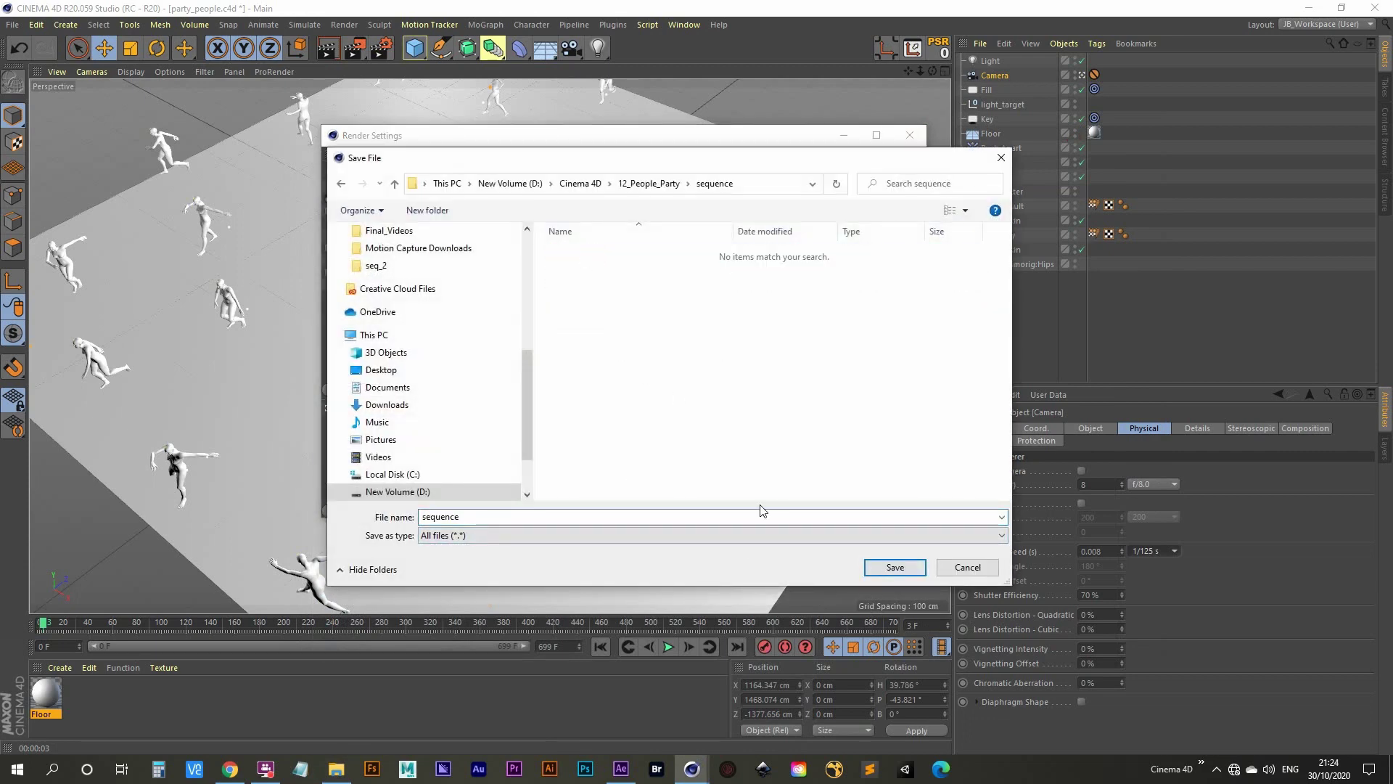
left_click(904, 570)
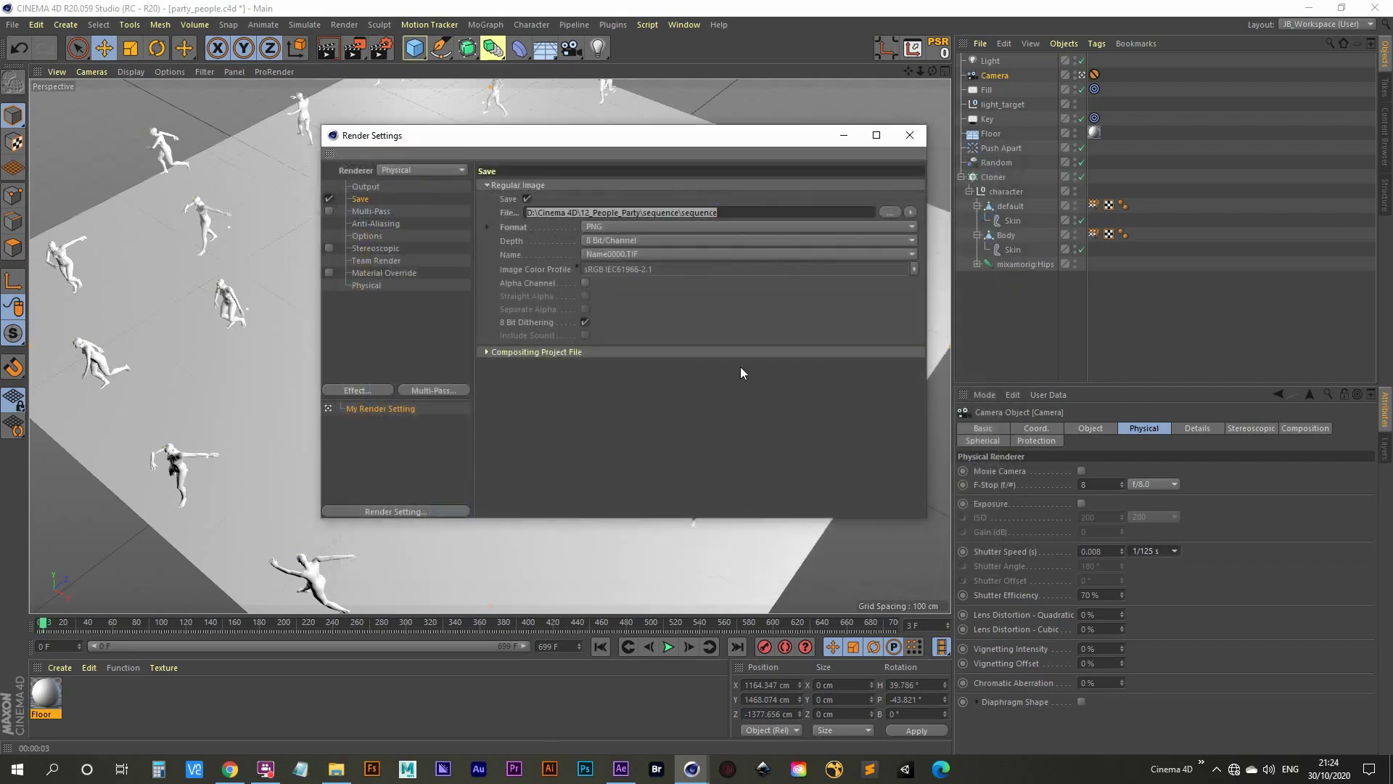
- Review the Multi-Pass, Anti-Aliasing, Options, Stereoscopic, Team Render, Physical and Save render settings
left_click(371, 223)
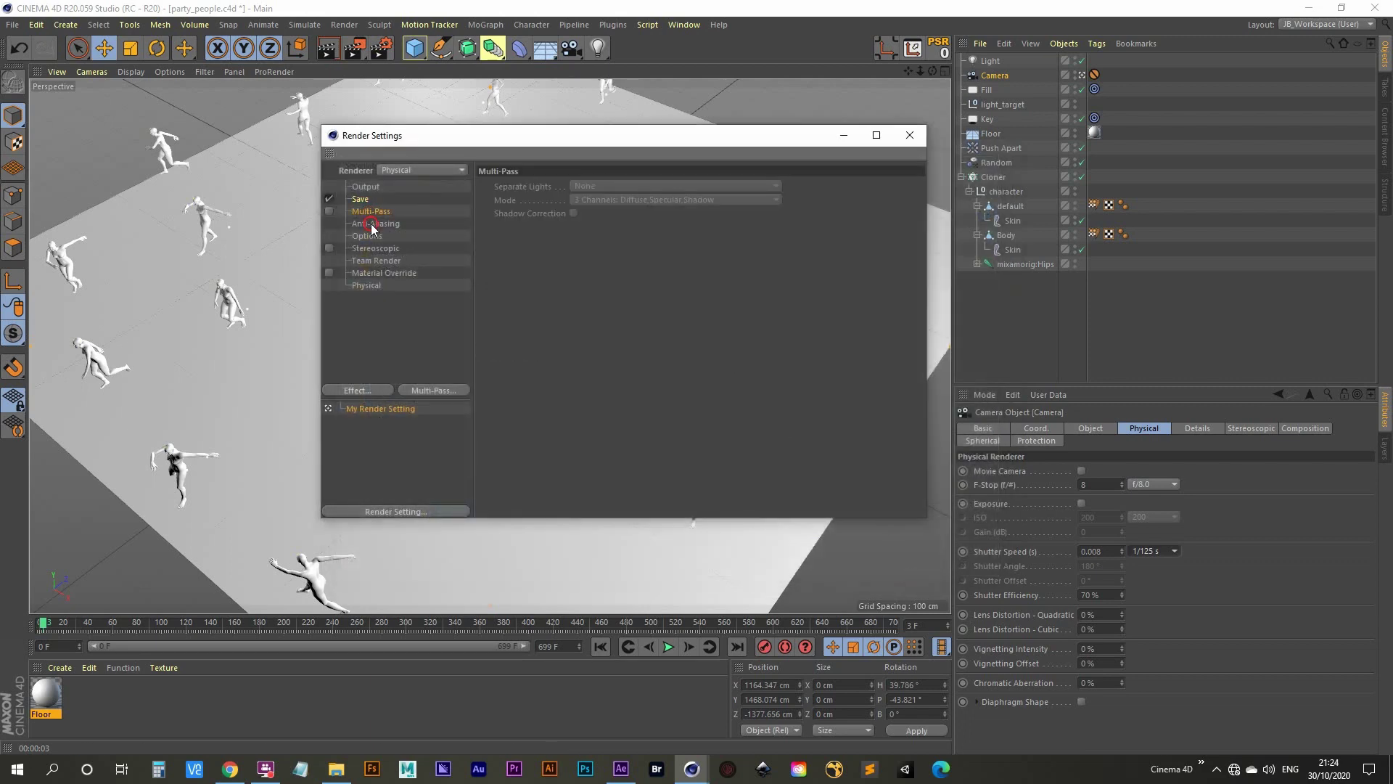
left_click(370, 235)
left_click(370, 261)
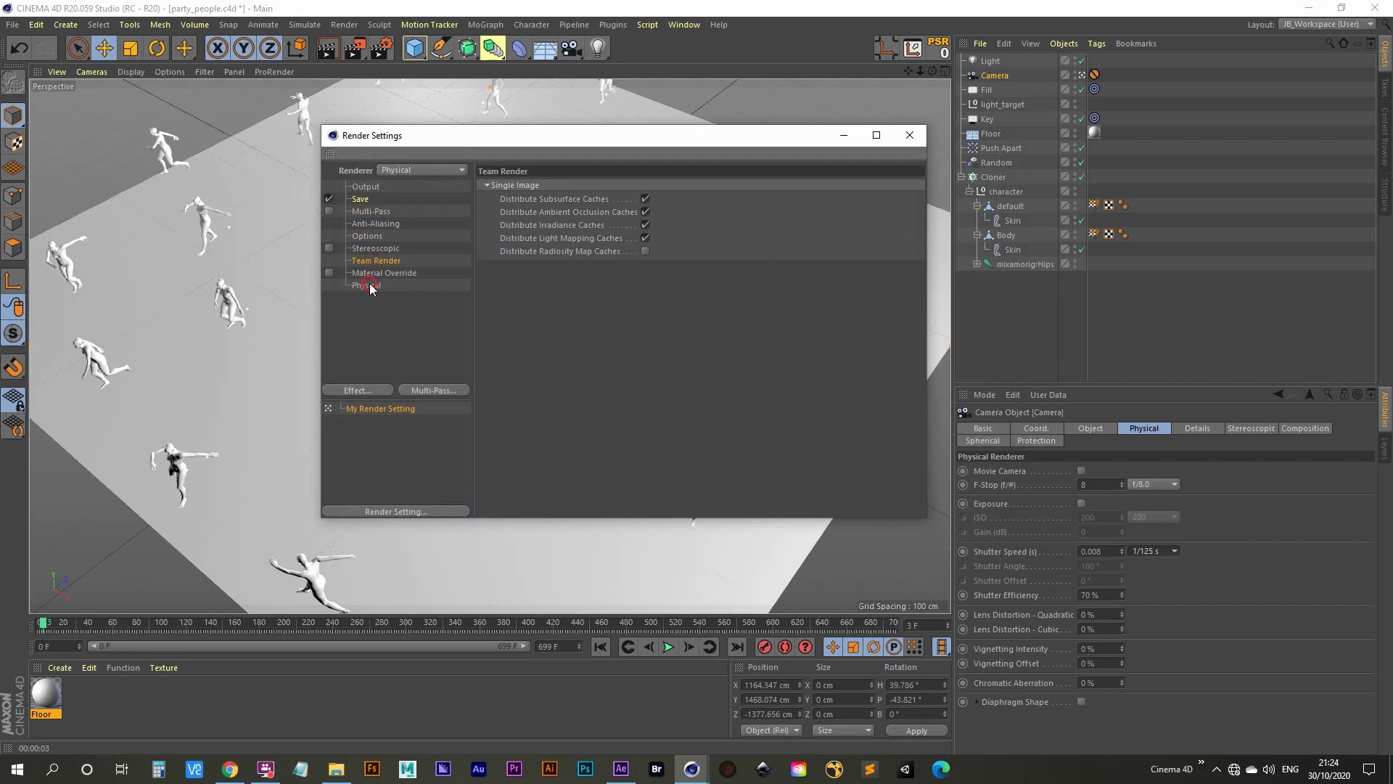
left_click(368, 285)
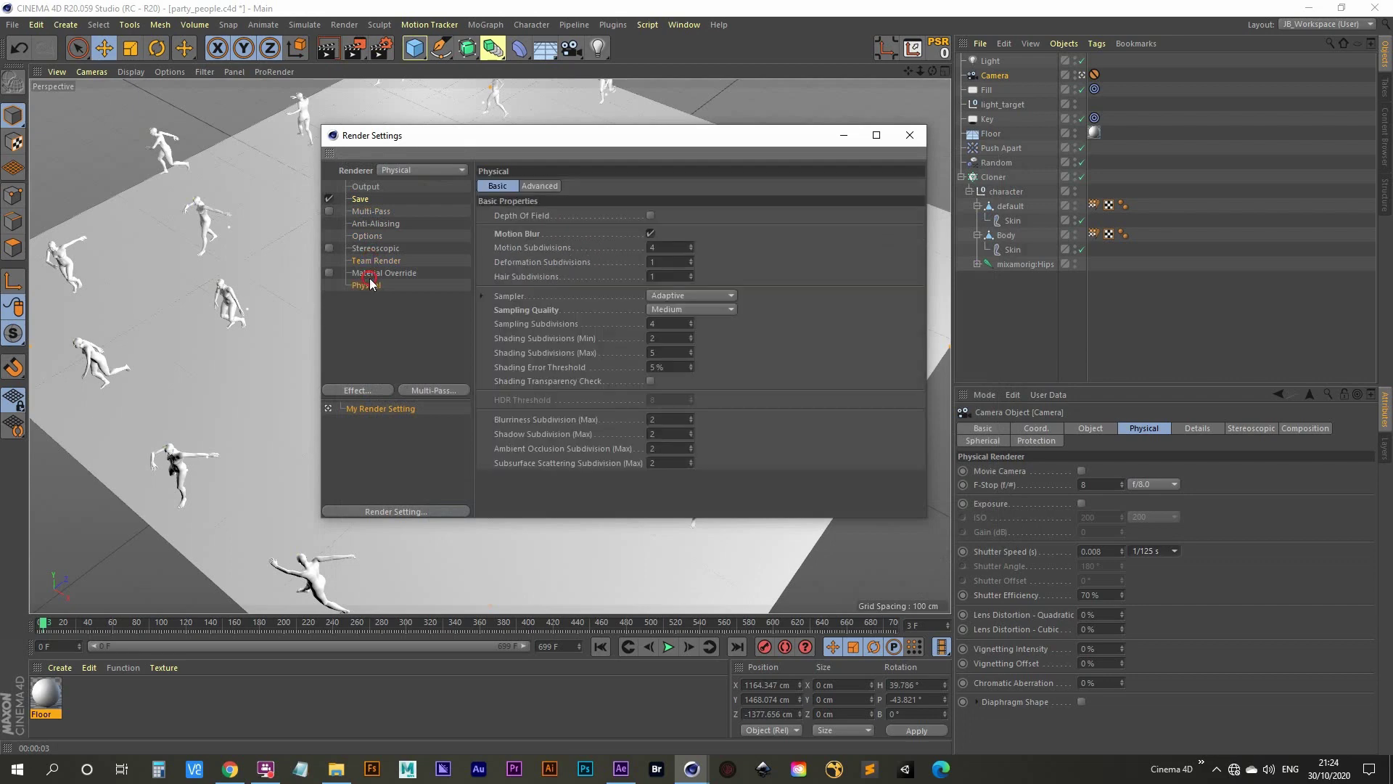
left_click(373, 260)
left_click(372, 248)
left_click(367, 235)
left_click(368, 225)
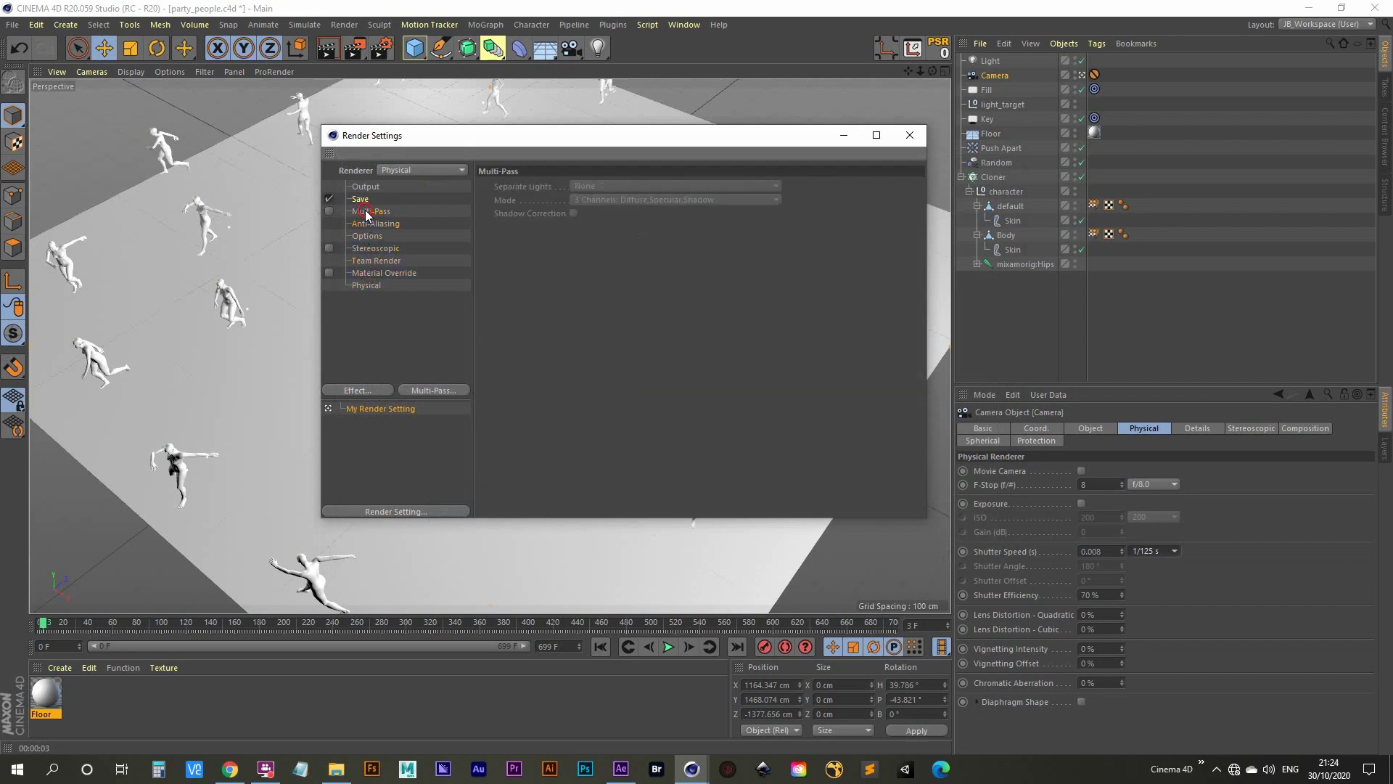
left_click(360, 198)
- Set the render frame range to All Frames, close the render settings and save the project
left_click(364, 187)
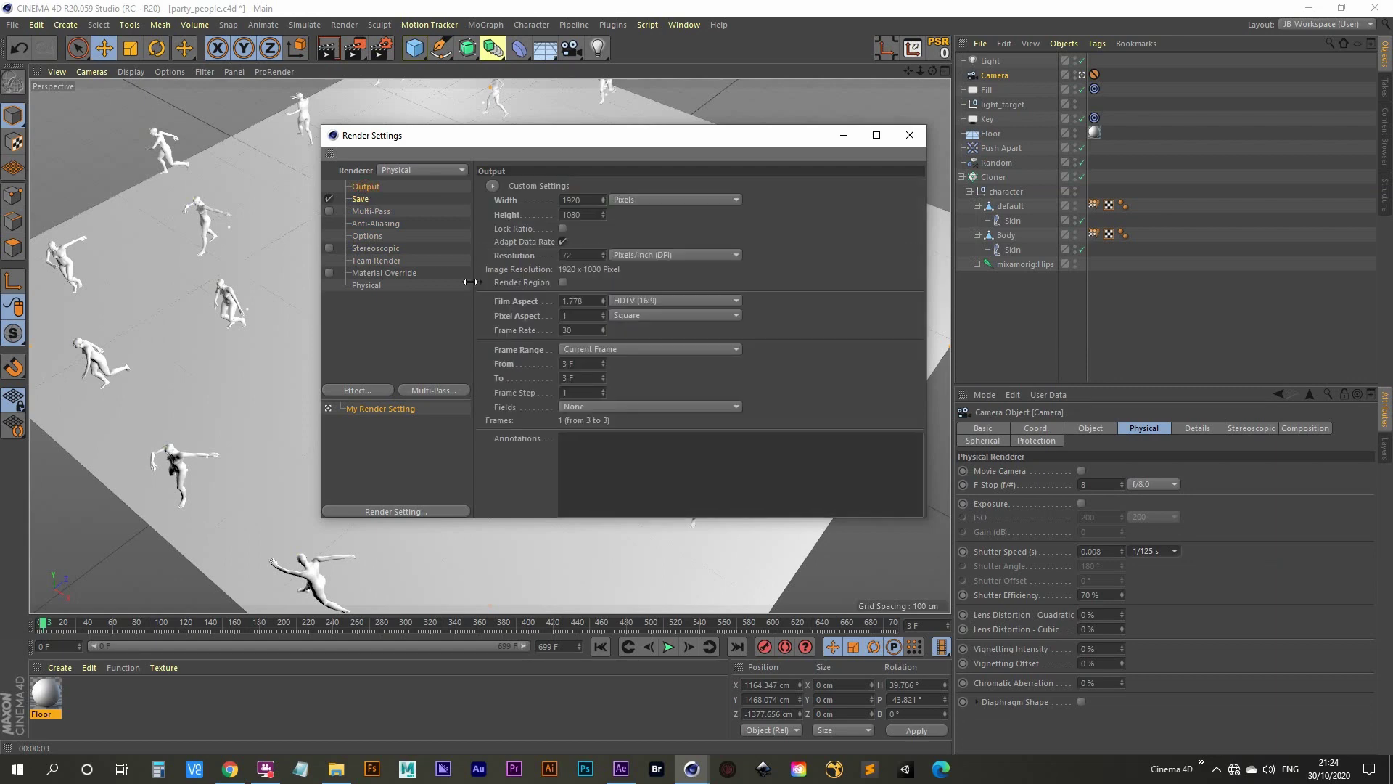
left_click(646, 348)
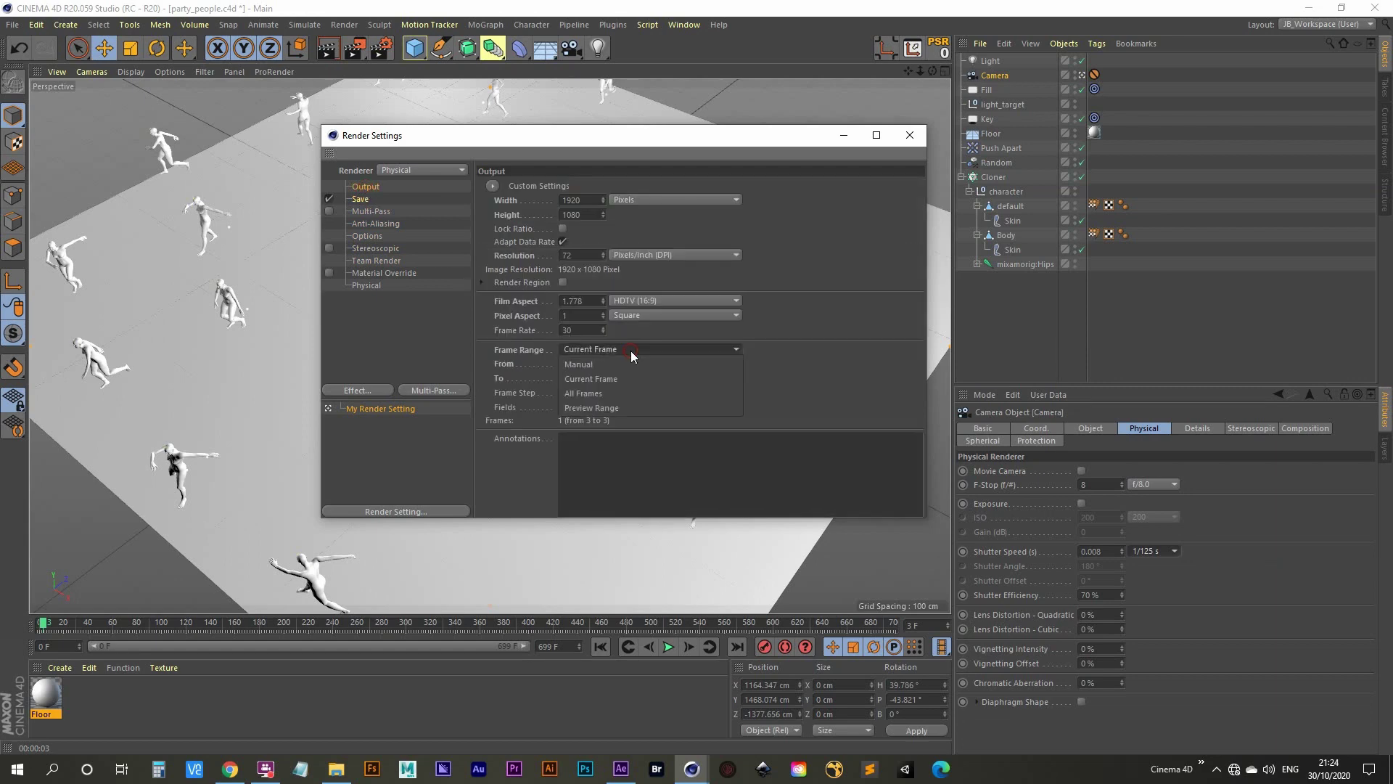
left_click(634, 394)
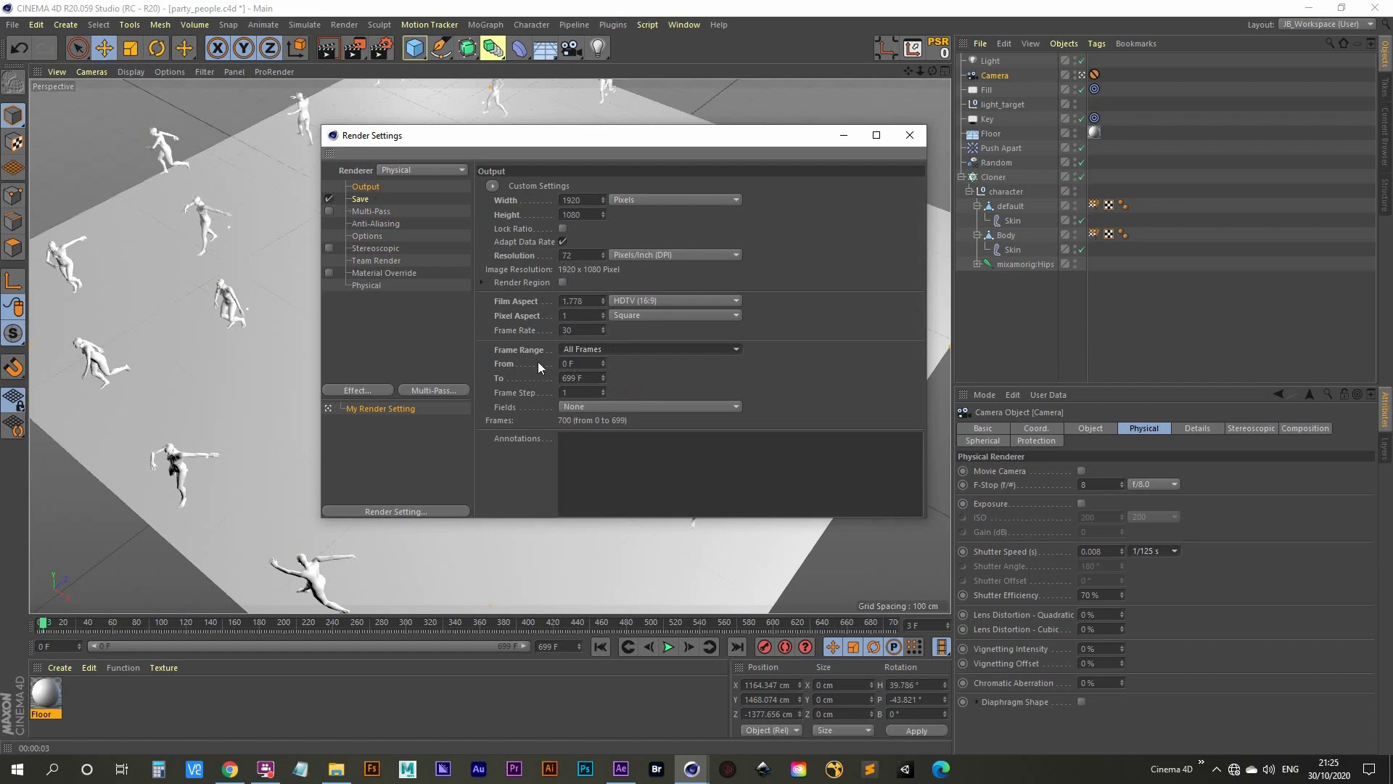
left_click(908, 136)
key("ctrl+s")
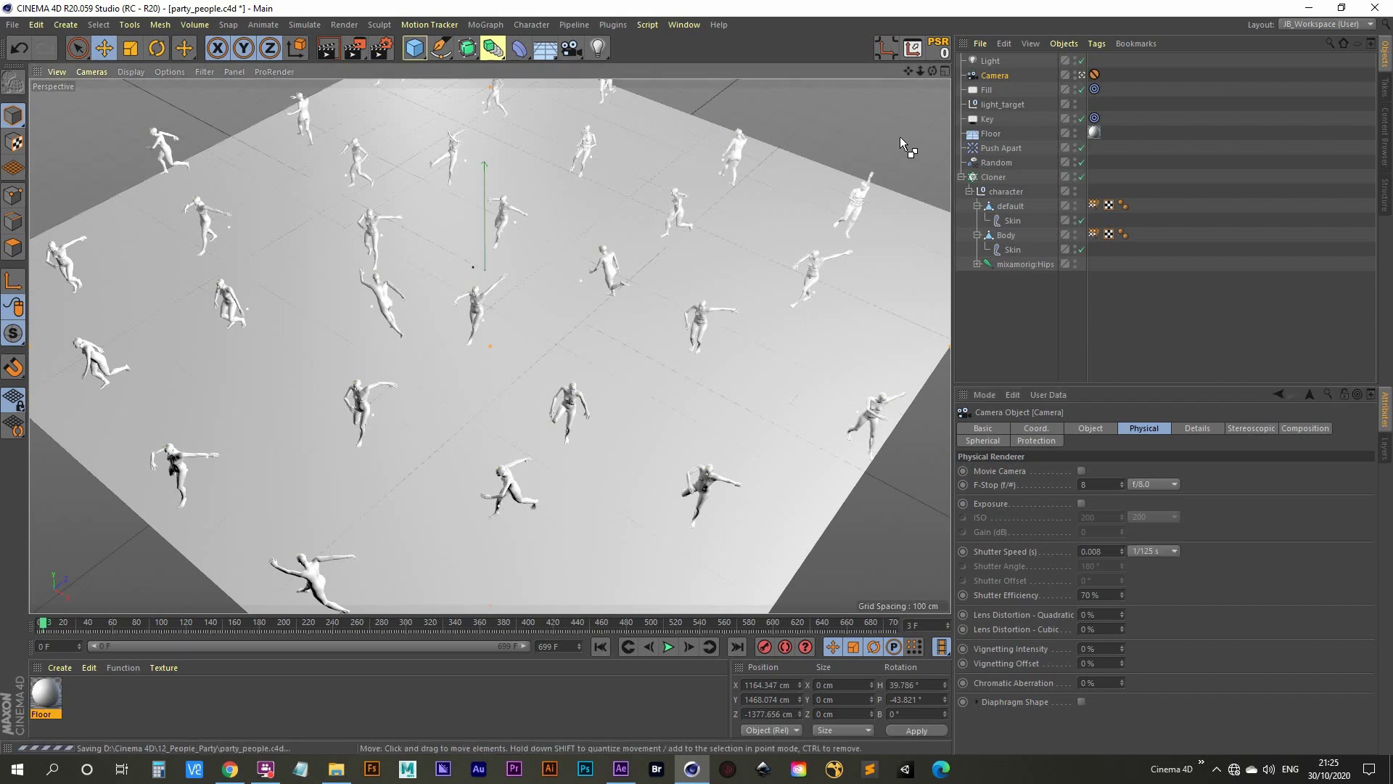
- Open the Render Queue, remove the existing job from it, and move its window clear of the render commands
left_click(355, 49)
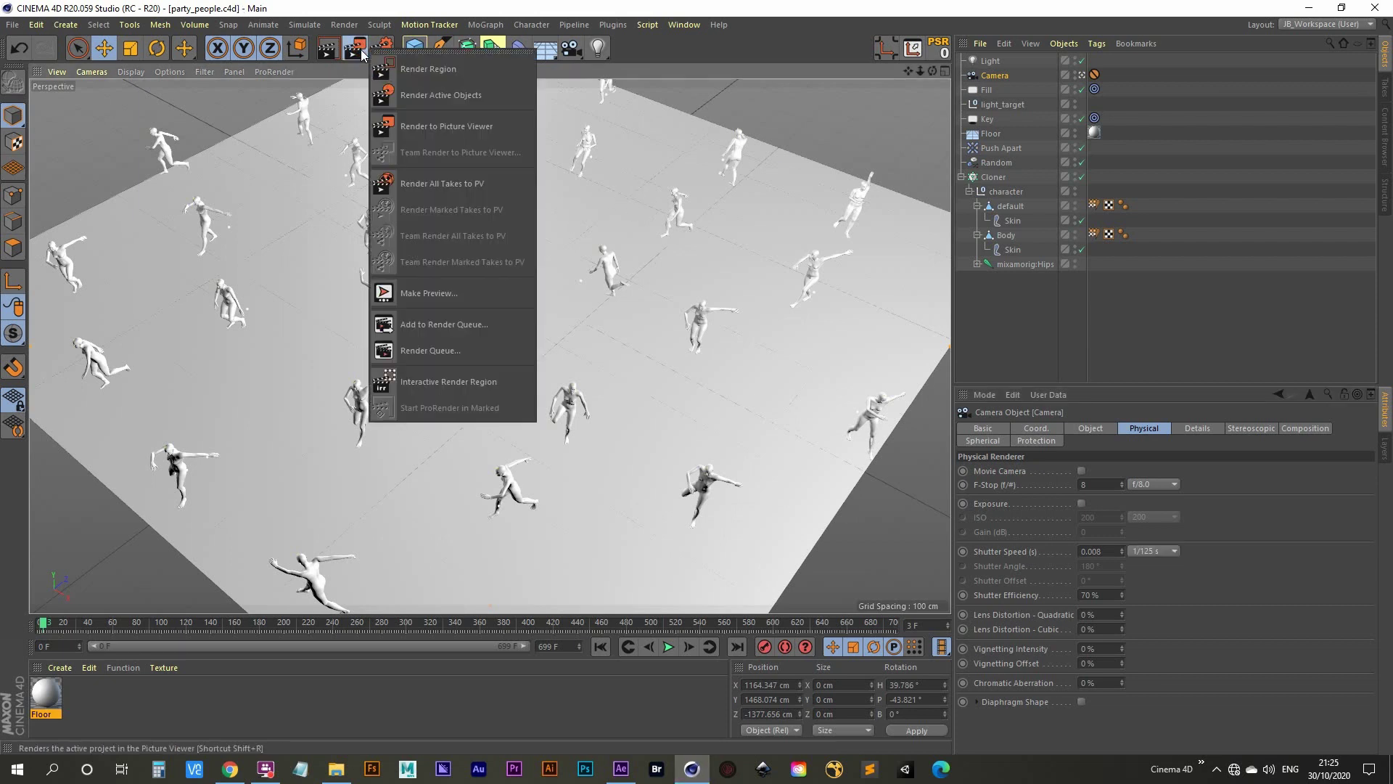
left_click(443, 349)
left_click(573, 404)
key("Delete")
left_click_drag(608, 335, 520, 106)
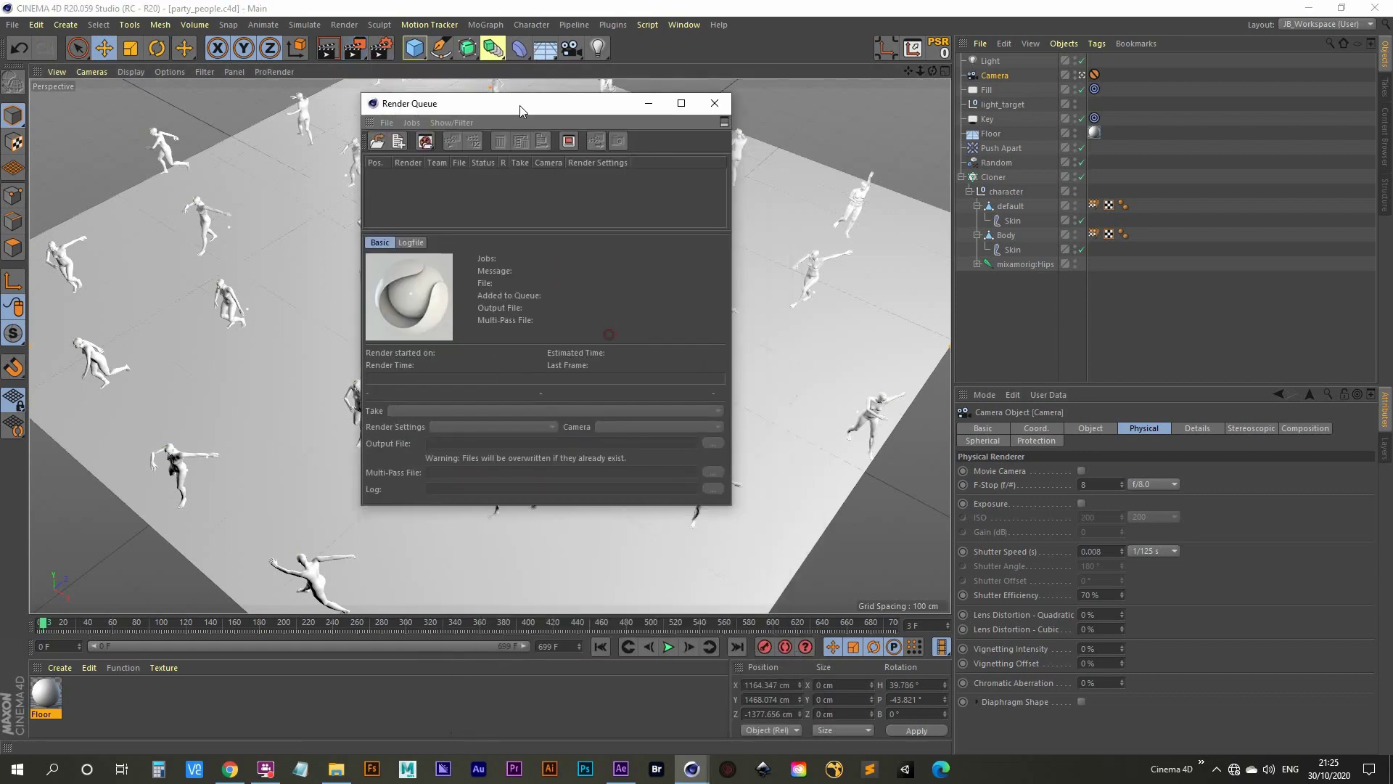
- Add party_people.c4d to the Render Queue and start rendering the queue
left_click(356, 50)
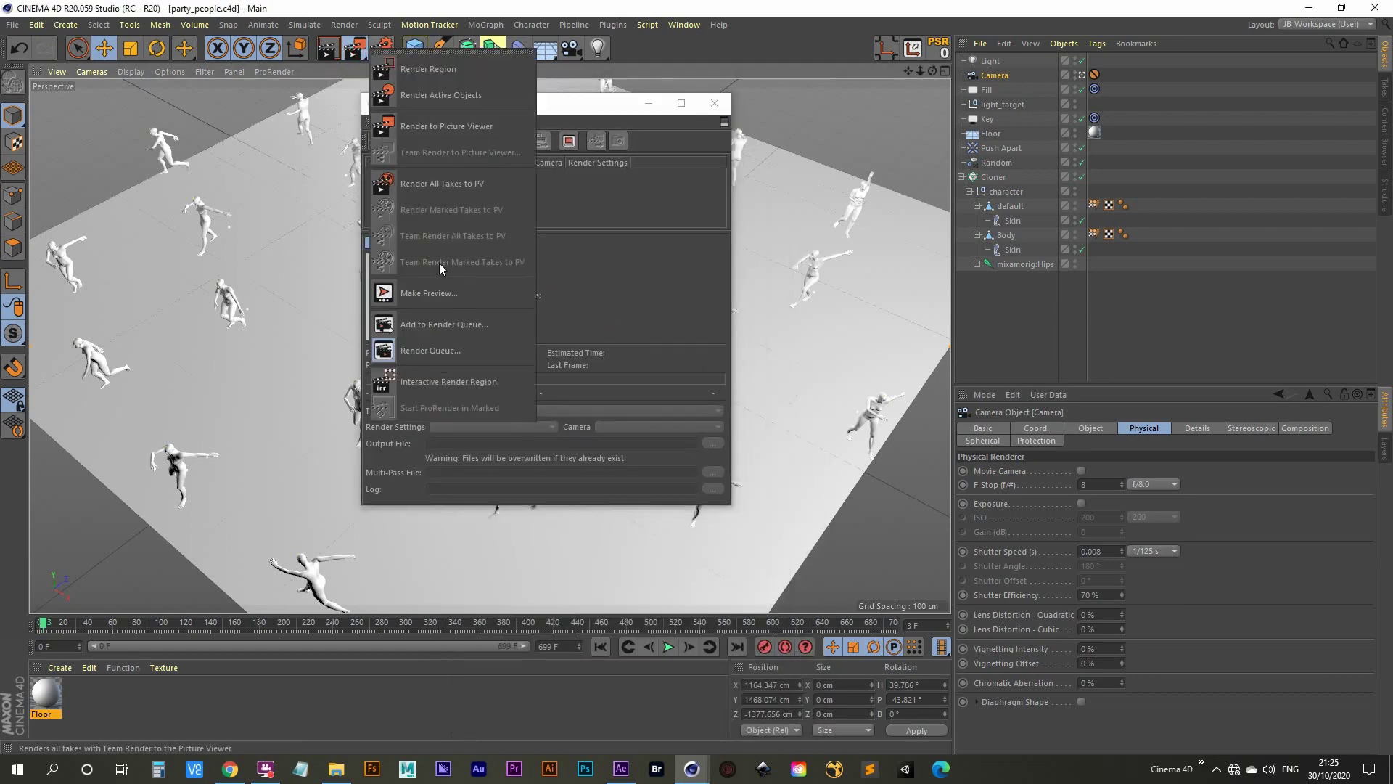
left_click(466, 326)
left_click(452, 142)
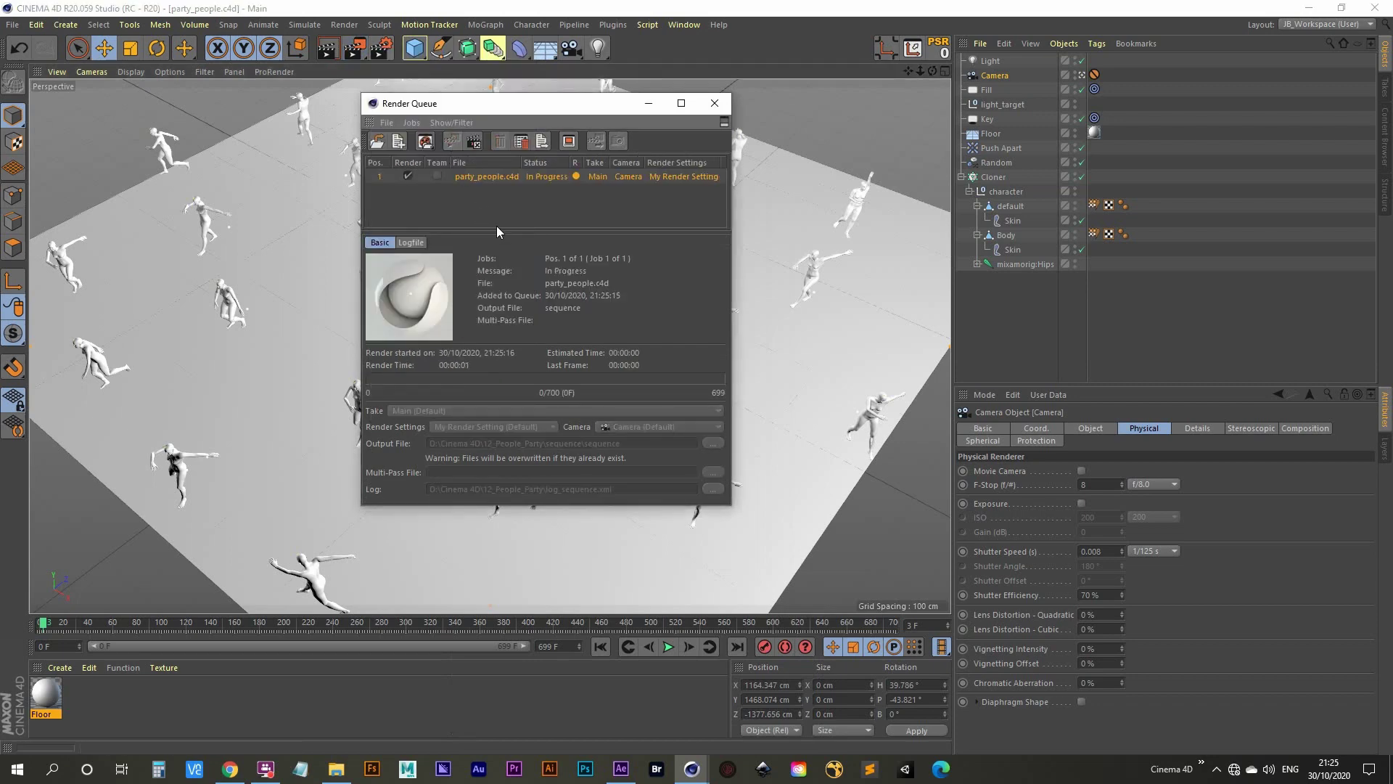